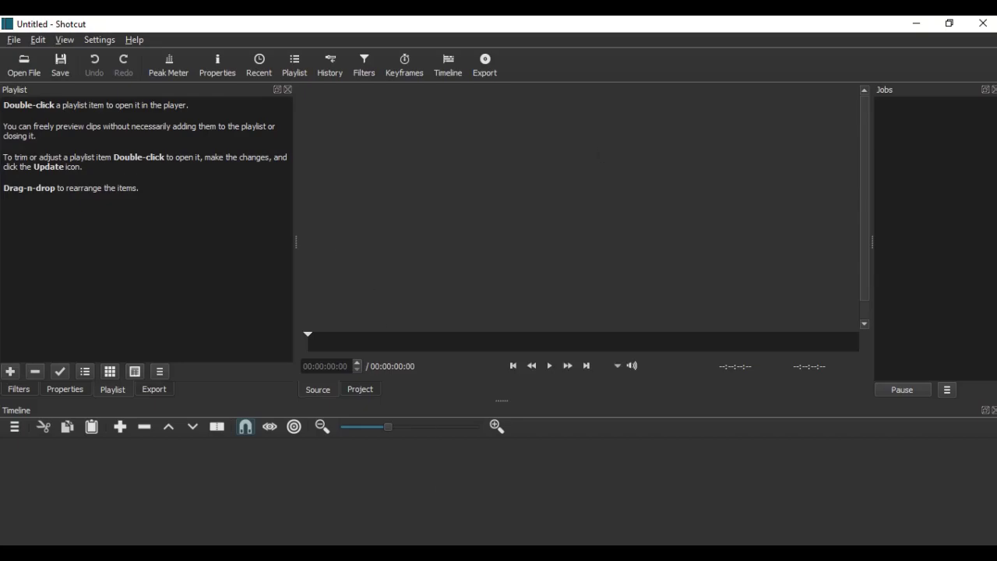
Switch to the b roll folder in File Explorer and place its window beside the empty Shotcut playlist.
mouse_move(448, 553)
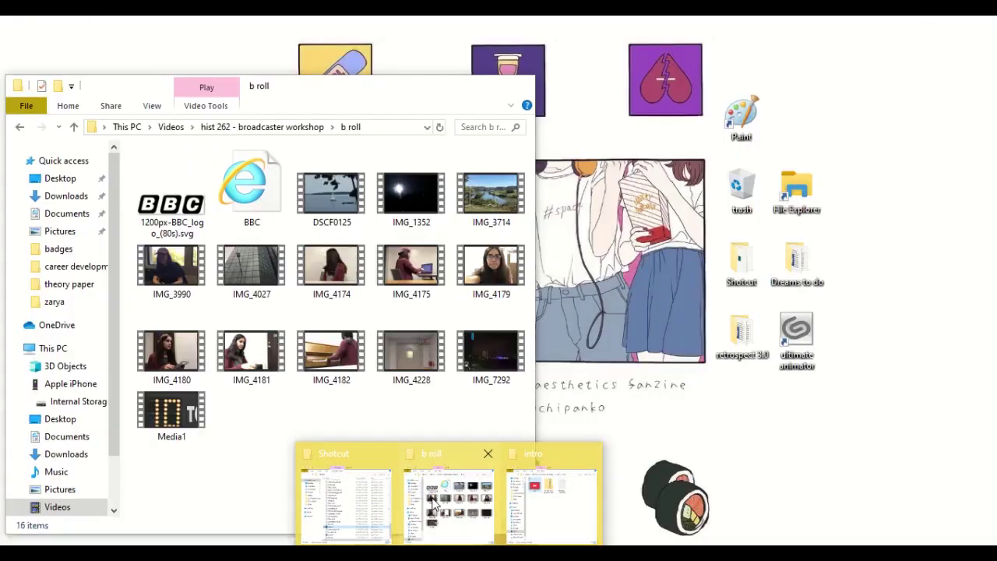
click(436, 504)
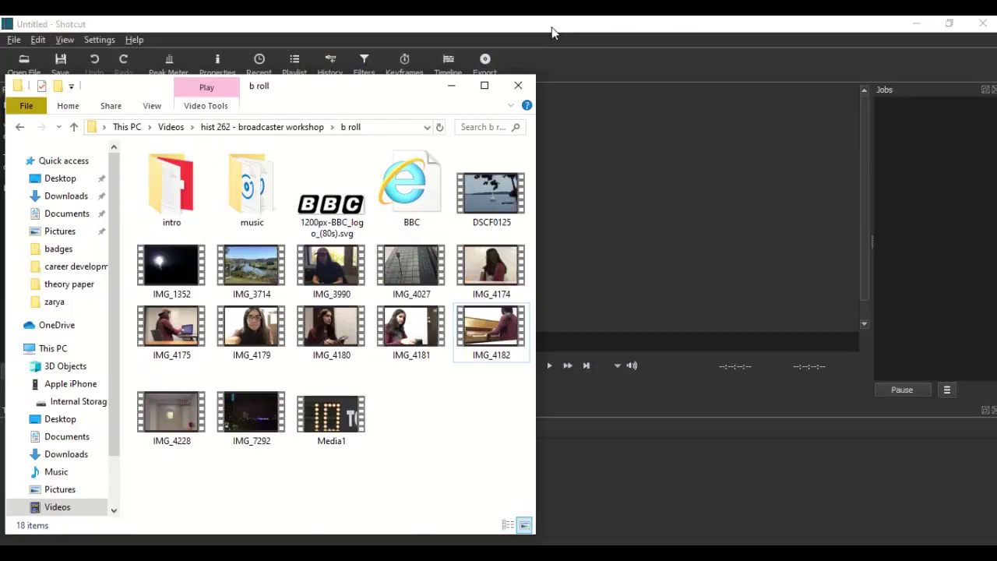
drag(367, 93, 697, 76)
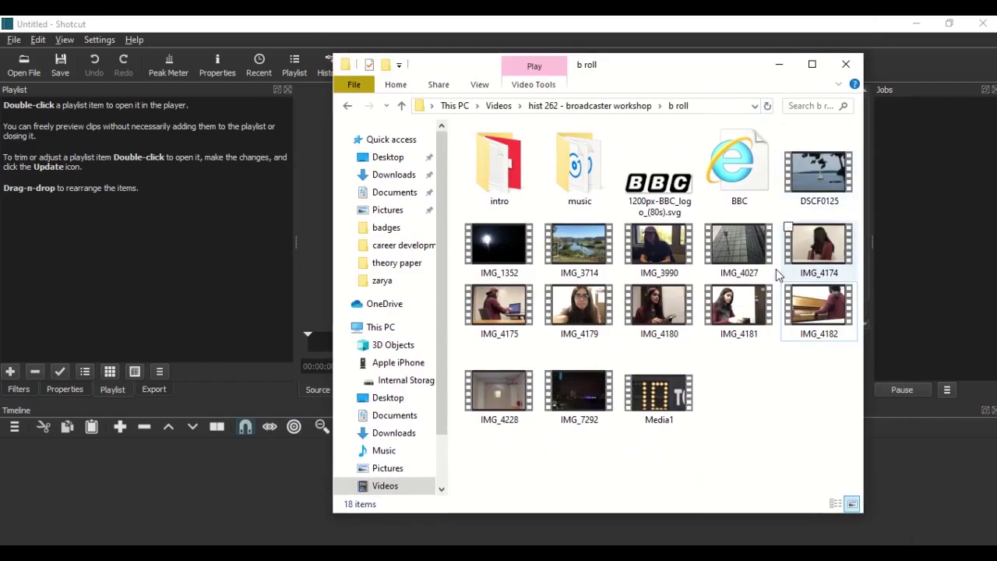
Preview the IMG_4174 clip from the b roll folder in the video player, then close the player.
click(818, 244)
double_click(817, 243)
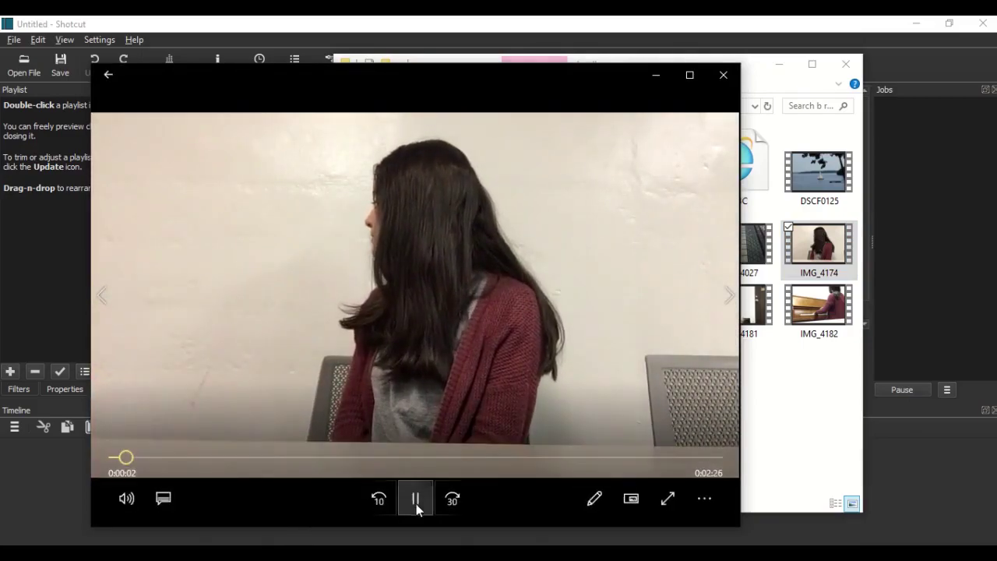
click(416, 503)
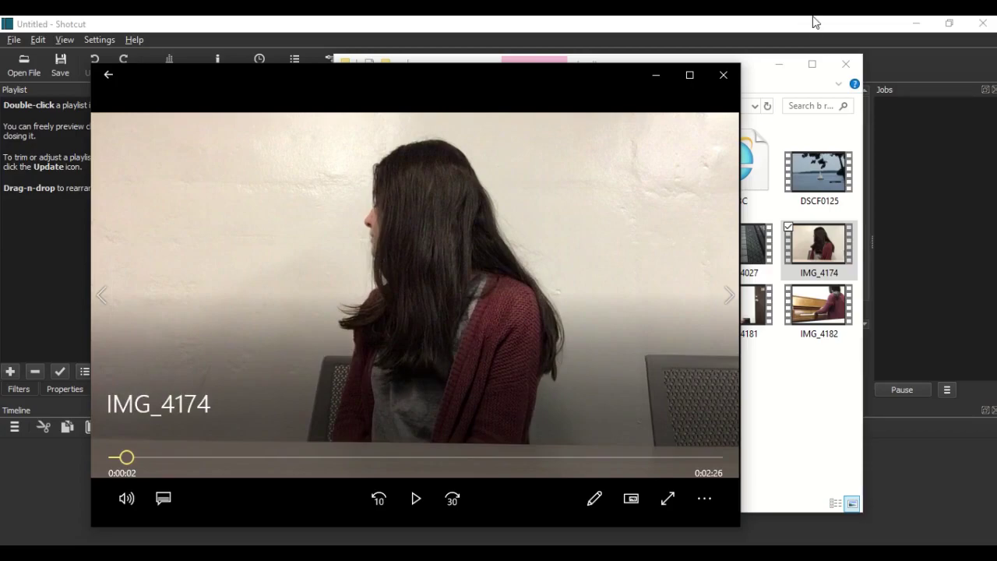
click(723, 74)
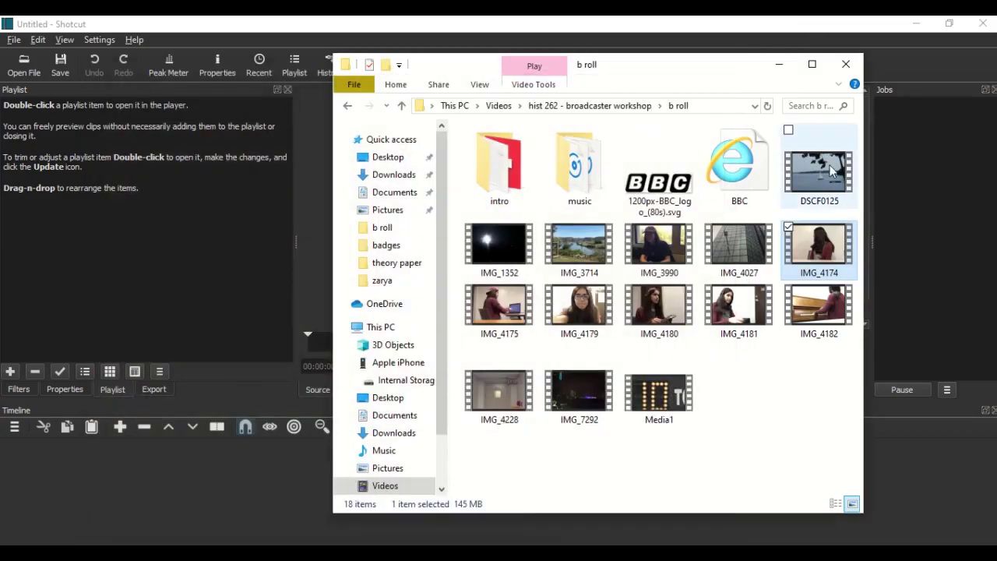
Add the IMG_4174 clip from the b roll folder to the Shotcut playlist and pause its playback.
drag(819, 248, 126, 215)
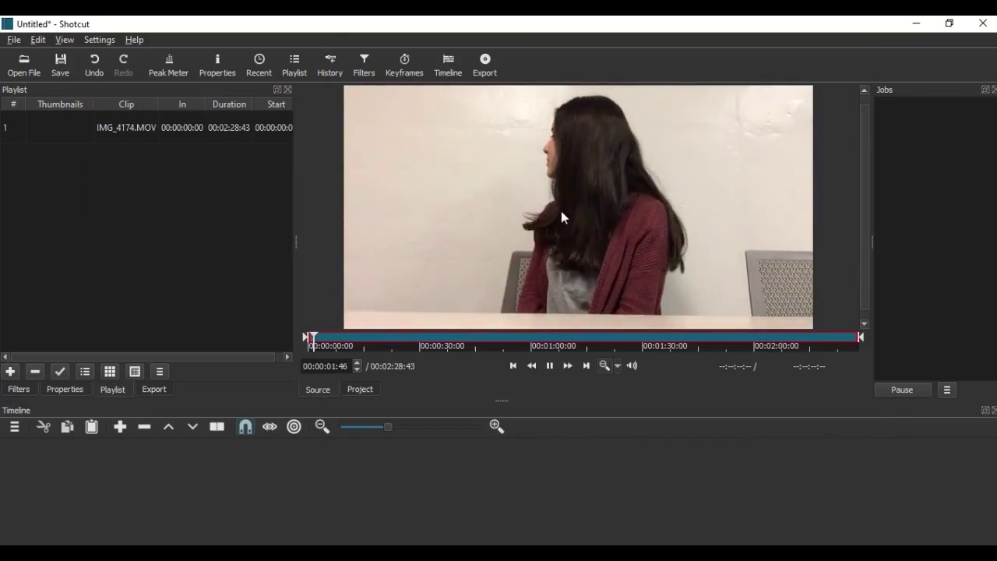
click(549, 366)
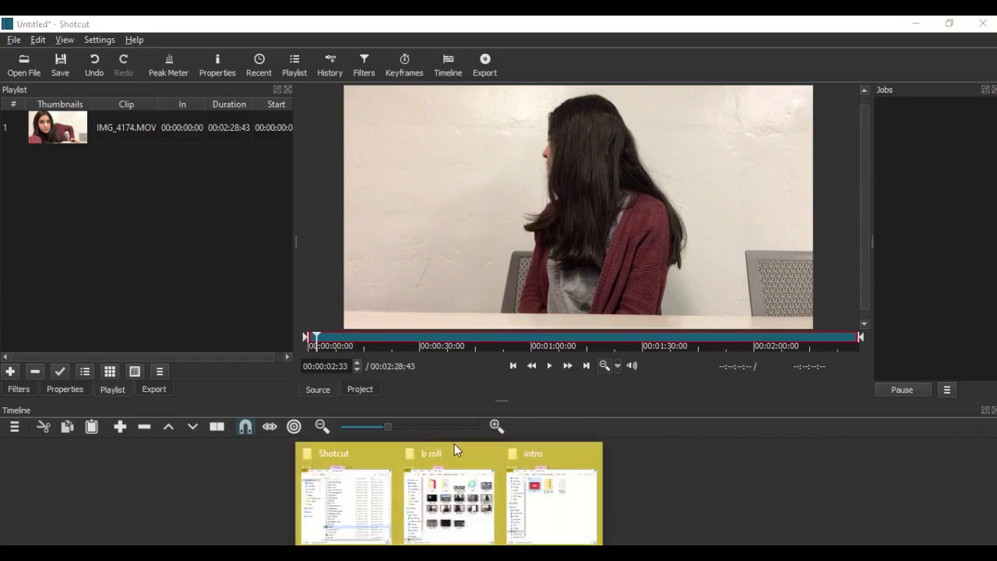
Add clips IMG_4175, IMG_4179, IMG_4180, IMG_4181 and IMG_4182 from the b roll folder to the Shotcut playlist and pause playback.
click(456, 474)
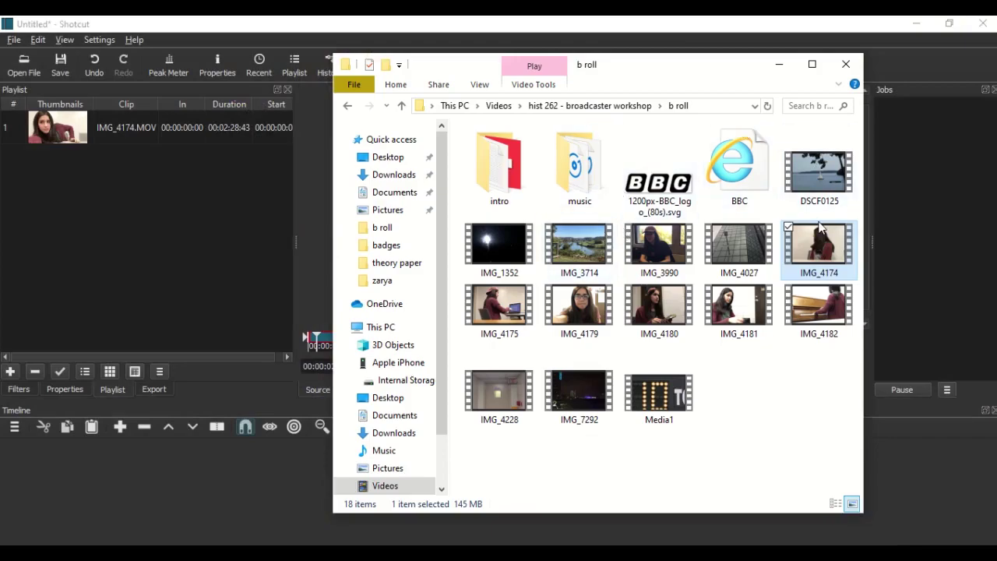
click(524, 291)
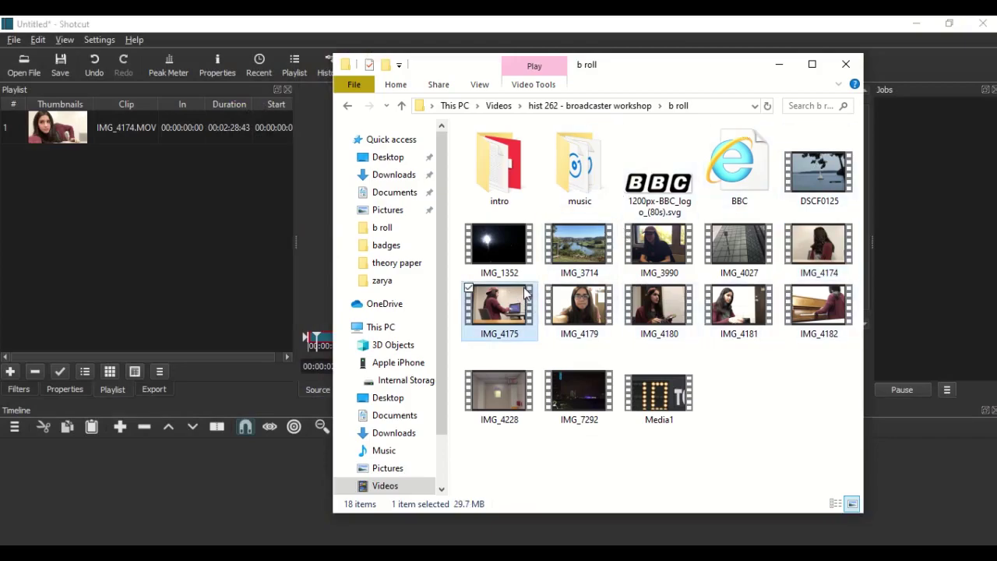
shift+click(813, 317)
drag(811, 317, 138, 231)
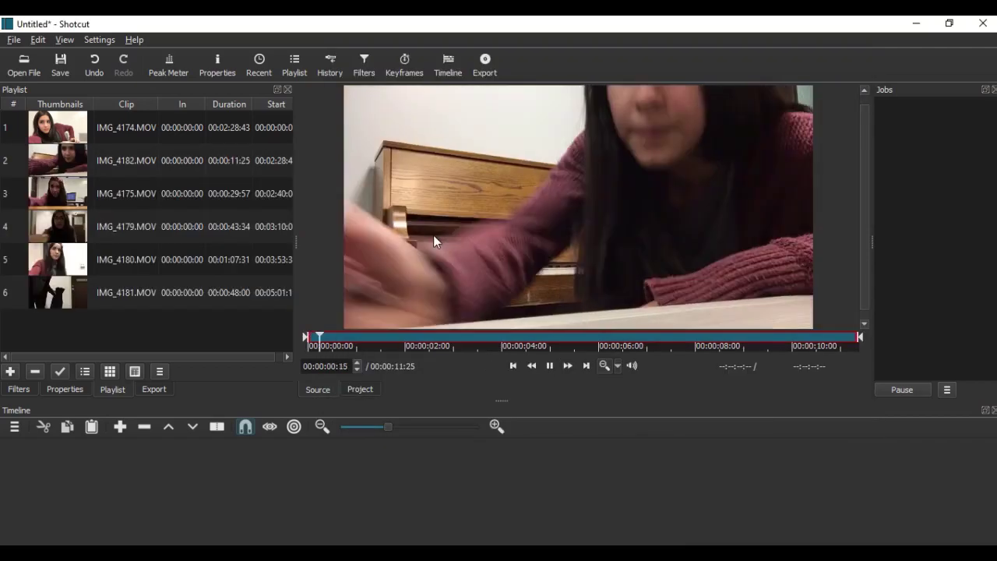
click(549, 365)
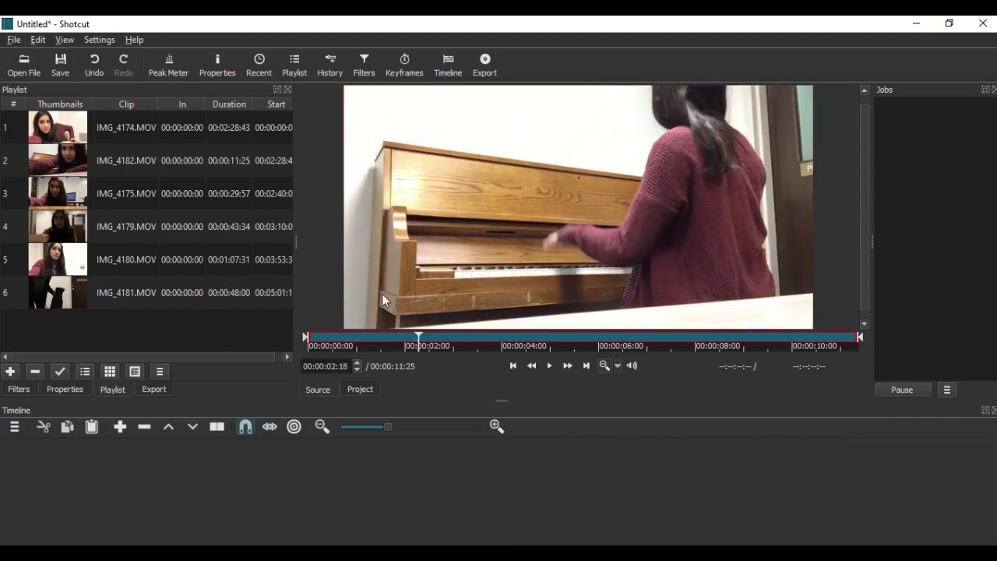
click(136, 127)
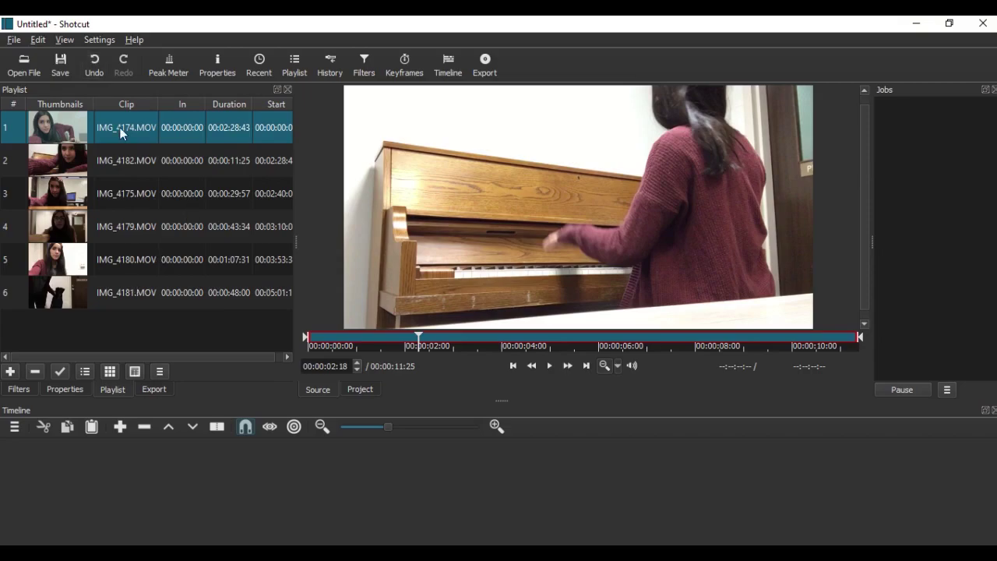
Save the project as "history who knew news" in MLT XML format in the hist 262 broadcaster workshop folder.
click(60, 64)
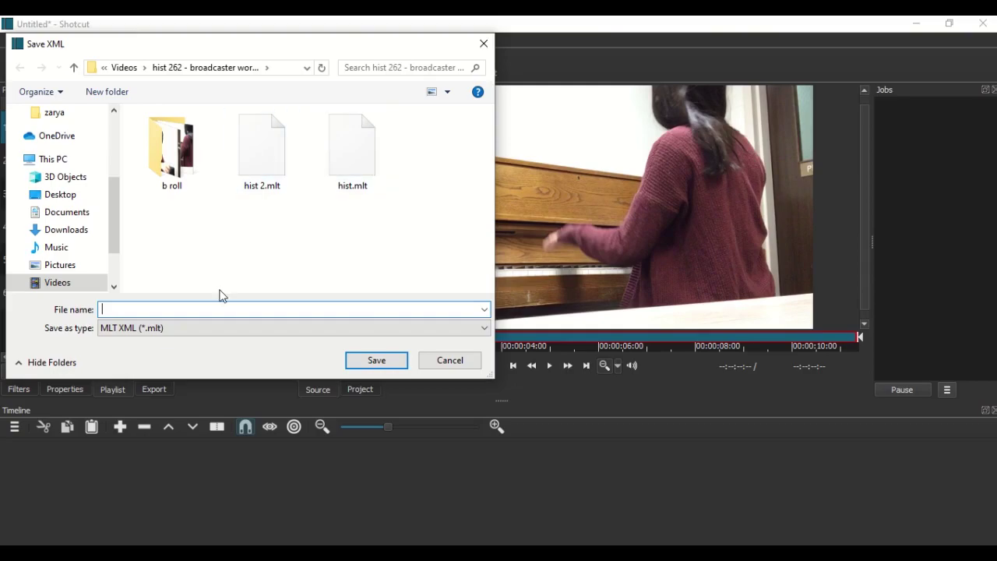
text(history who knew)
text(news)
key(Tab)
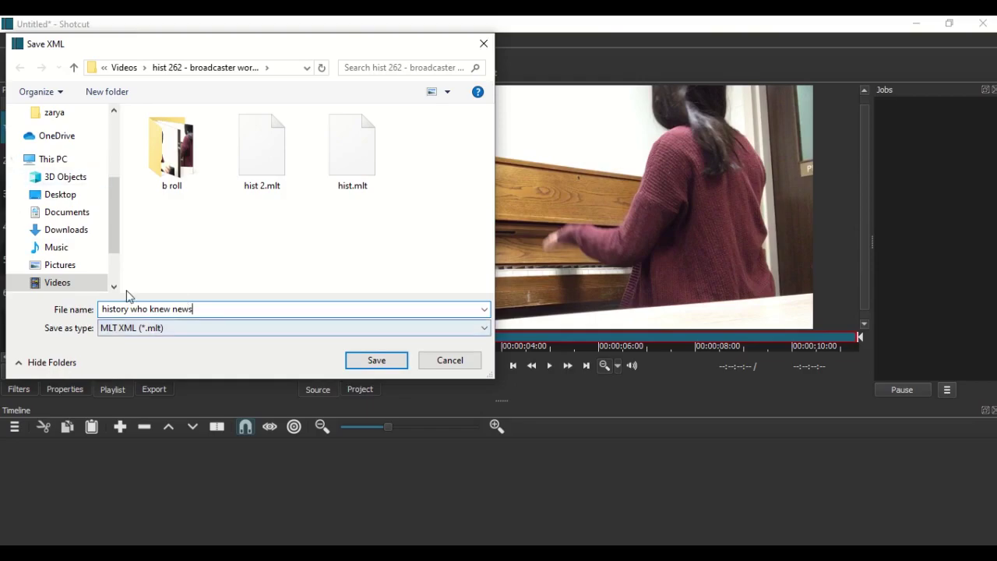
click(396, 362)
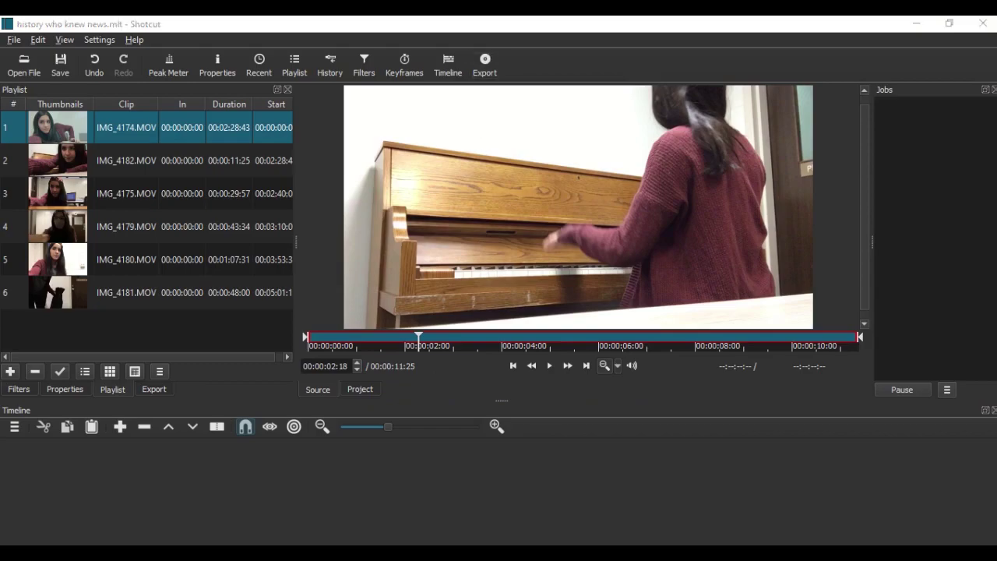
Add clips DSCF0125, IMG_1352 and IMG_7292 from the b roll folder to the Shotcut playlist and pause playback.
click(476, 514)
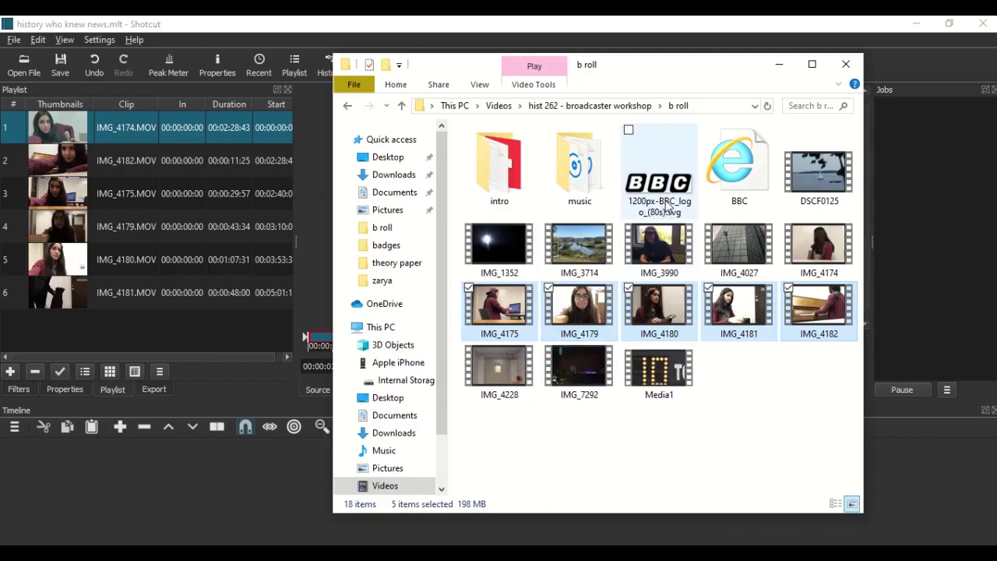
click(836, 178)
ctrl+click(499, 245)
ctrl+click(578, 366)
drag(579, 366, 204, 334)
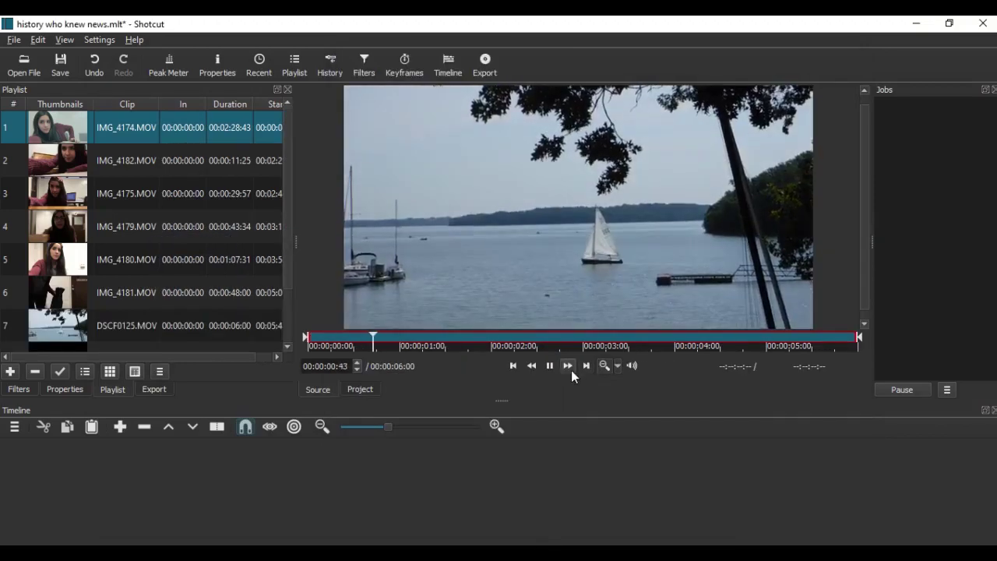
click(550, 366)
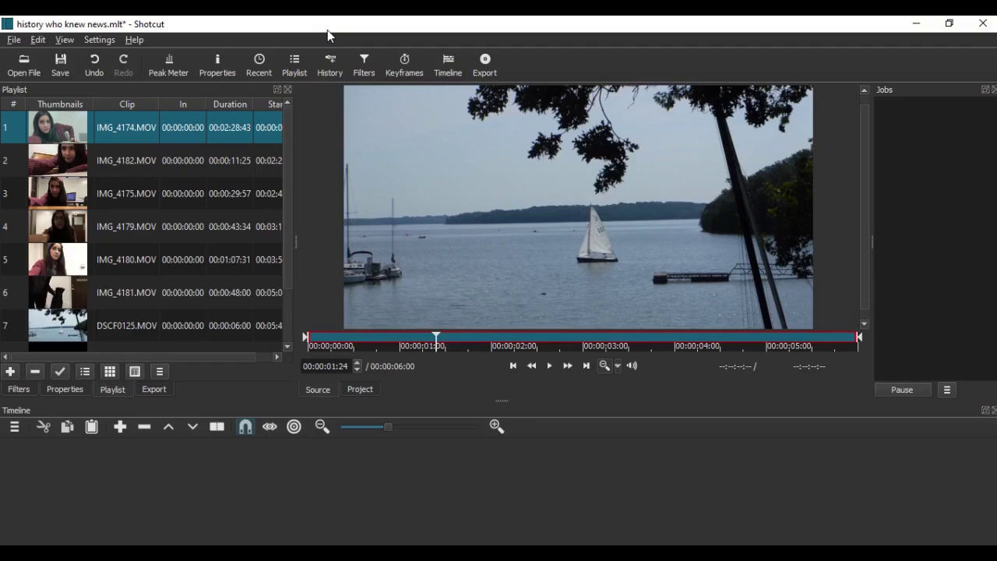
Switch to the browser and skim the ABC News Bosnian War video from 4/19/1992 up to about 00:42.
key(alt+Tab)
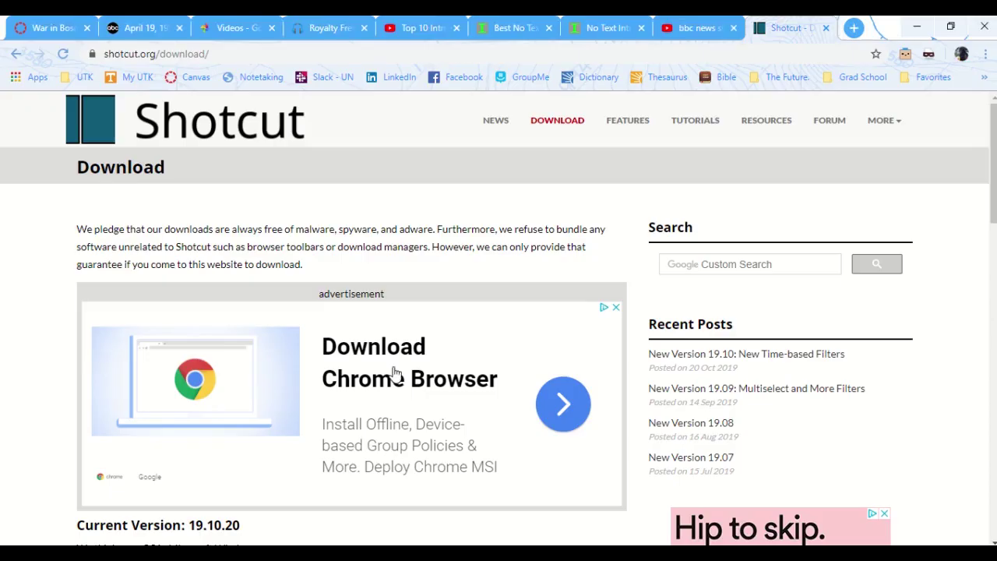
click(56, 28)
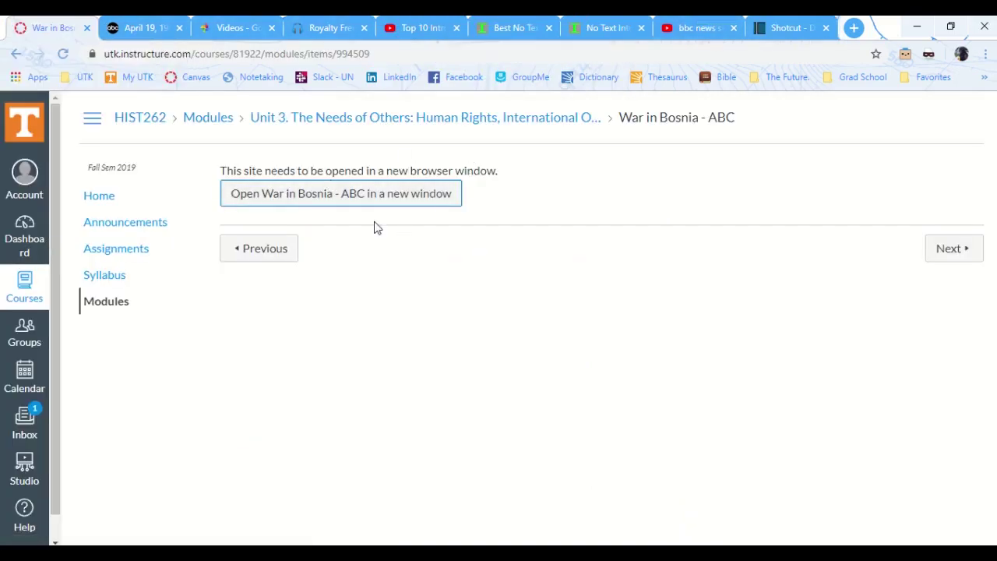
click(139, 32)
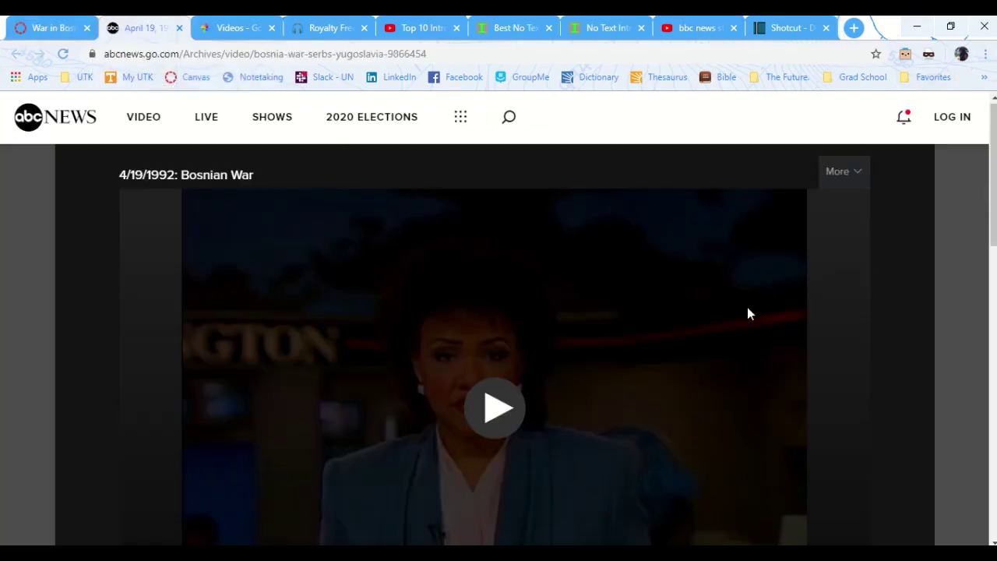
scroll(744, 310, down, 1)
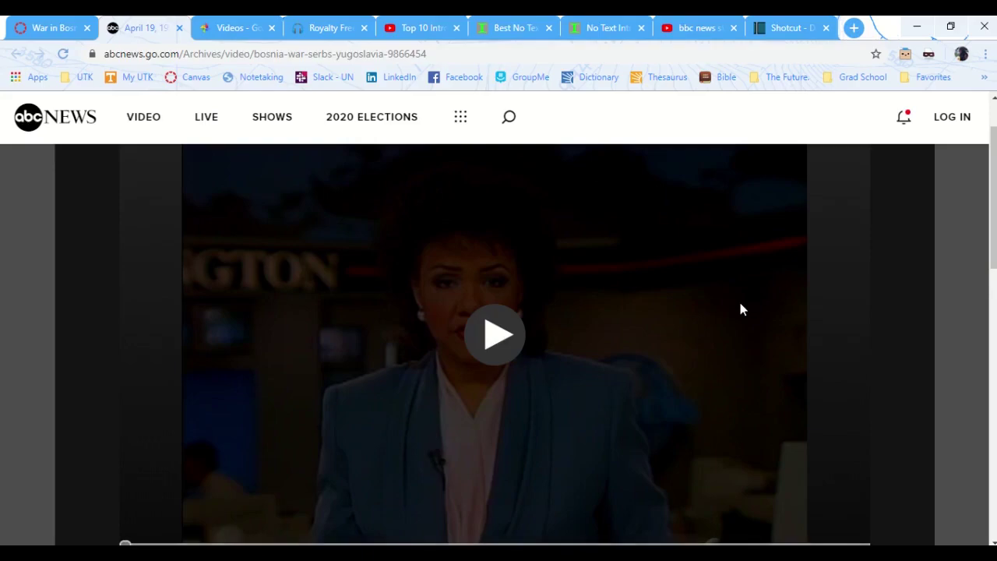
scroll(592, 296, down, 1)
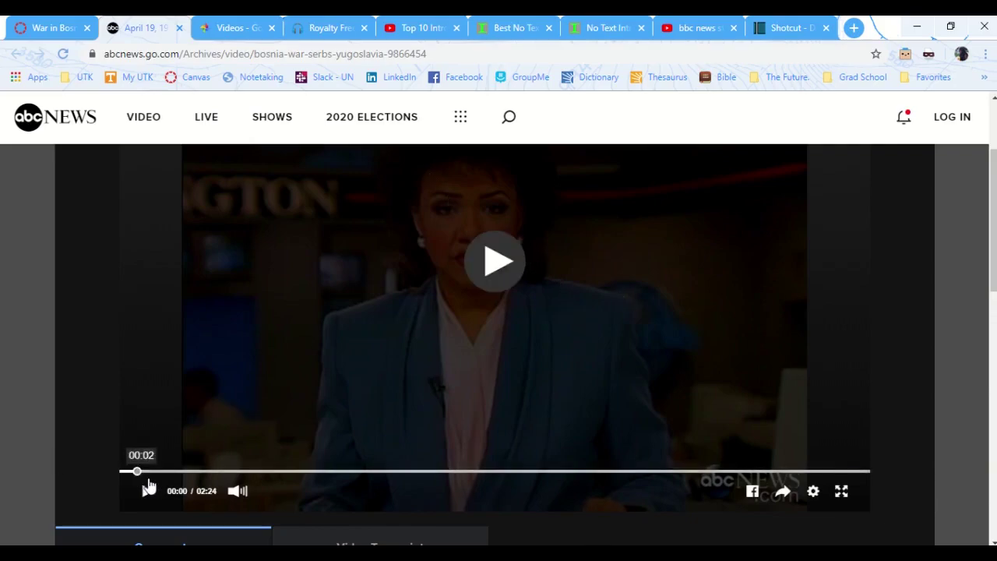
click(183, 474)
click(263, 472)
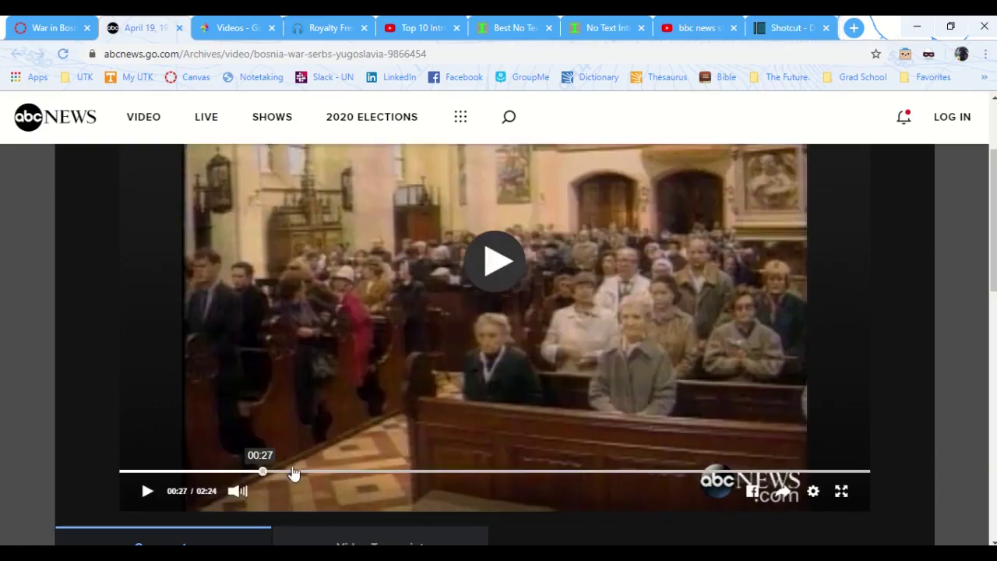
click(265, 472)
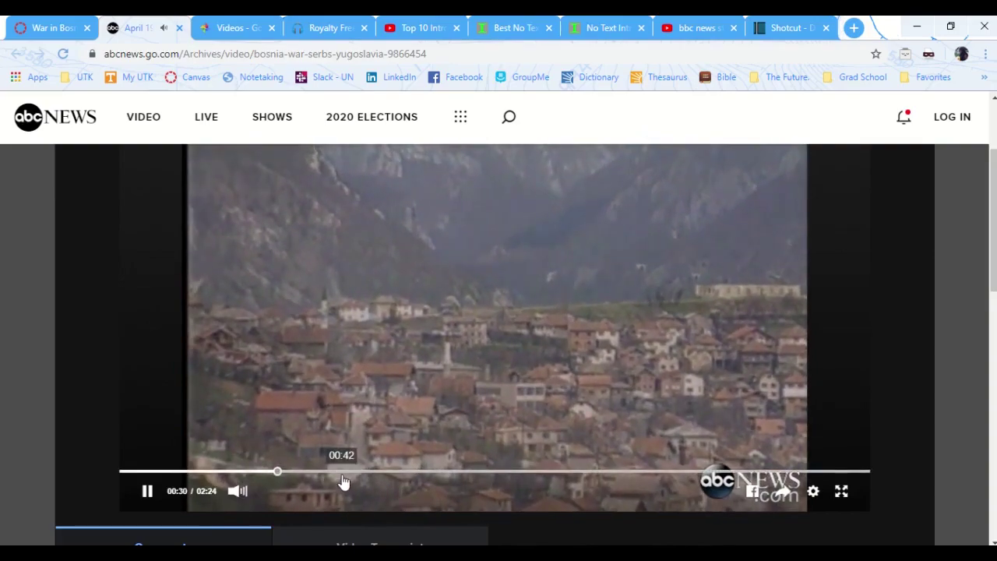
click(345, 471)
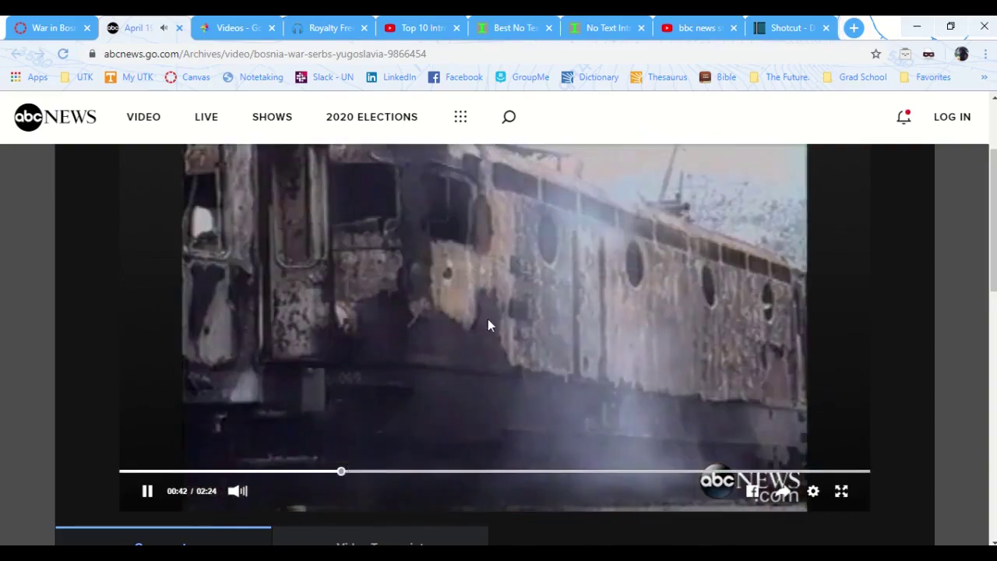
click(476, 265)
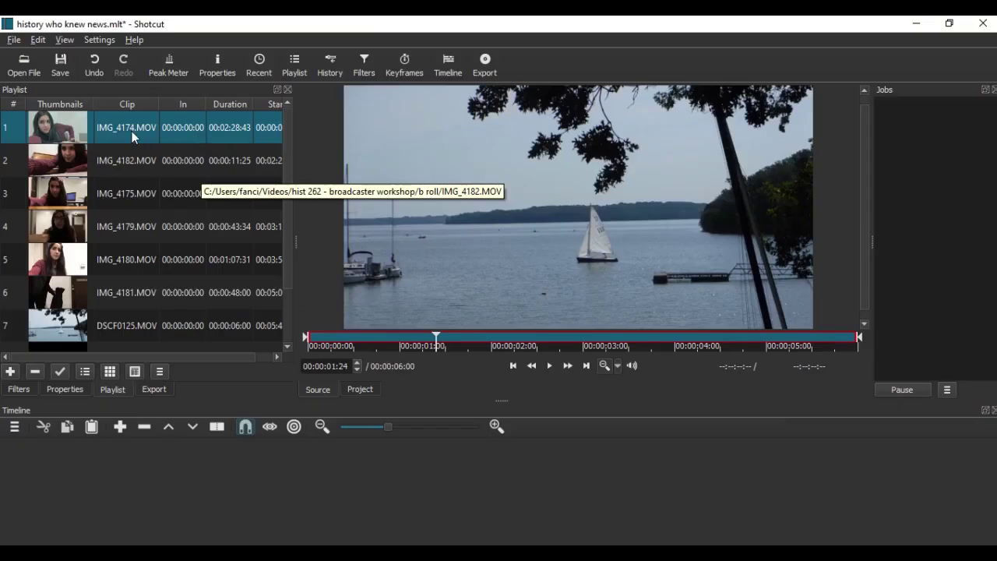
Open the playlist clip IMG_4174 in the Shotcut source player and scrub through its beginning.
double_click(132, 130)
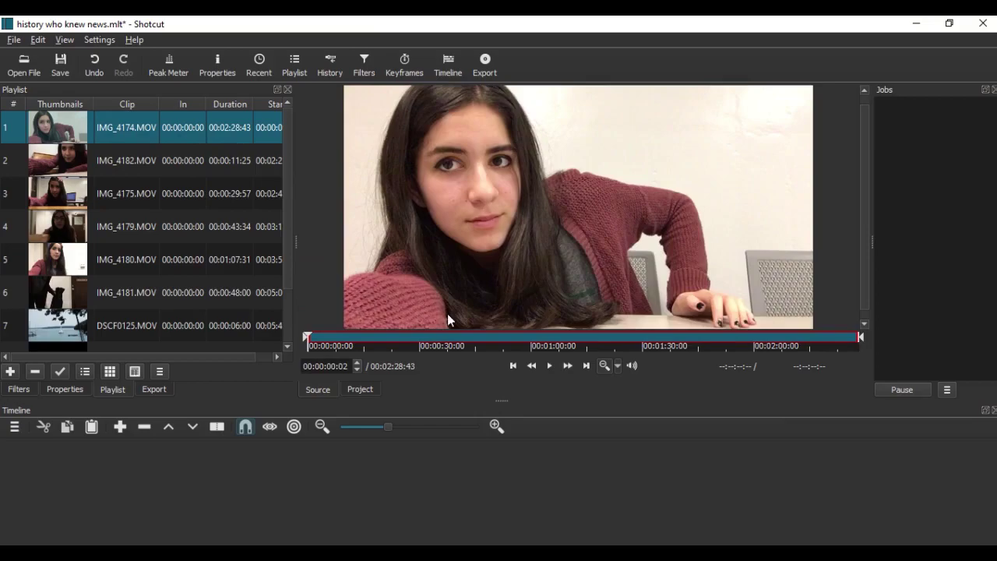
drag(353, 341, 344, 341)
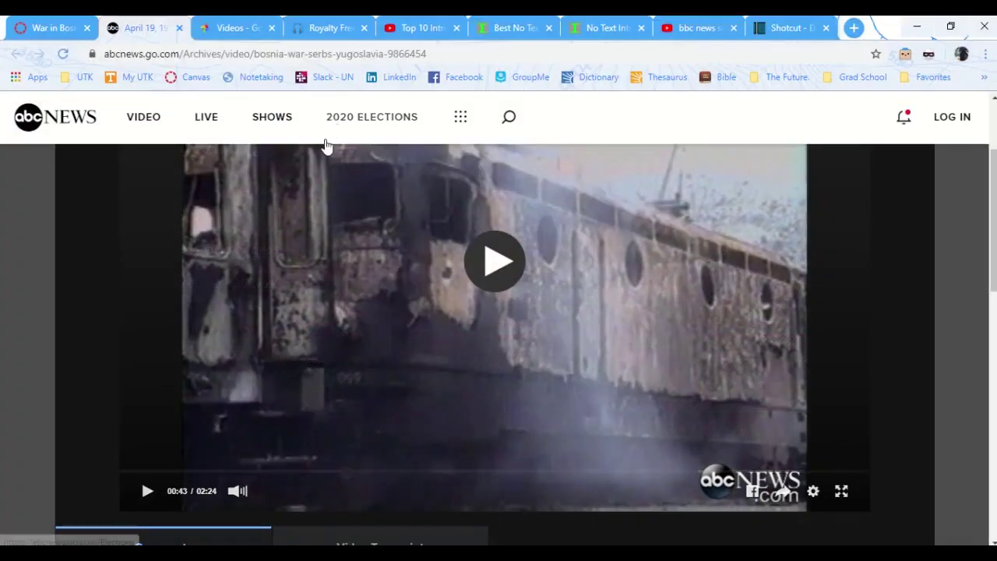
Switch back to the browser and examine the anchor's introduction and the closing seconds of the ABC News video.
click(152, 471)
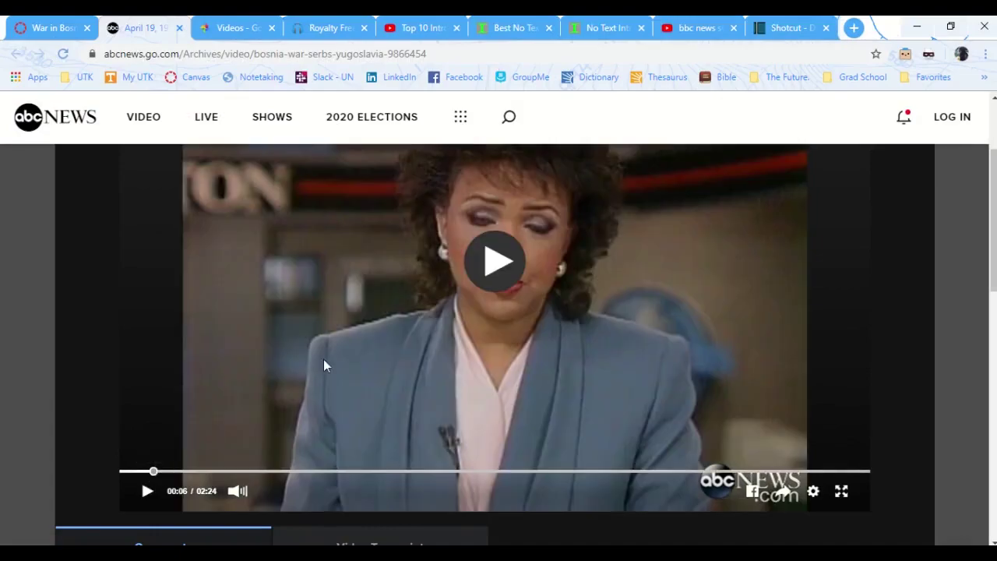
click(142, 471)
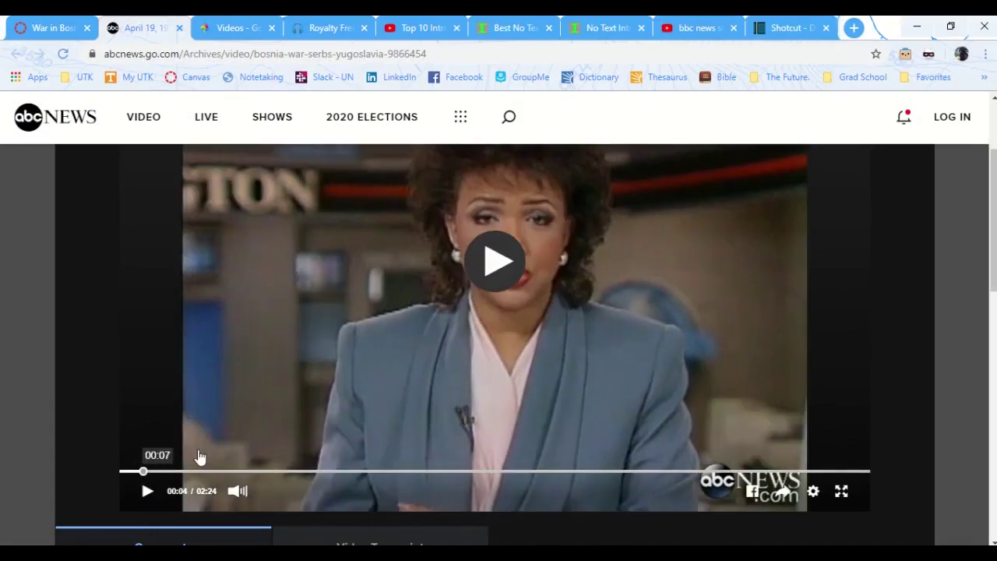
click(138, 471)
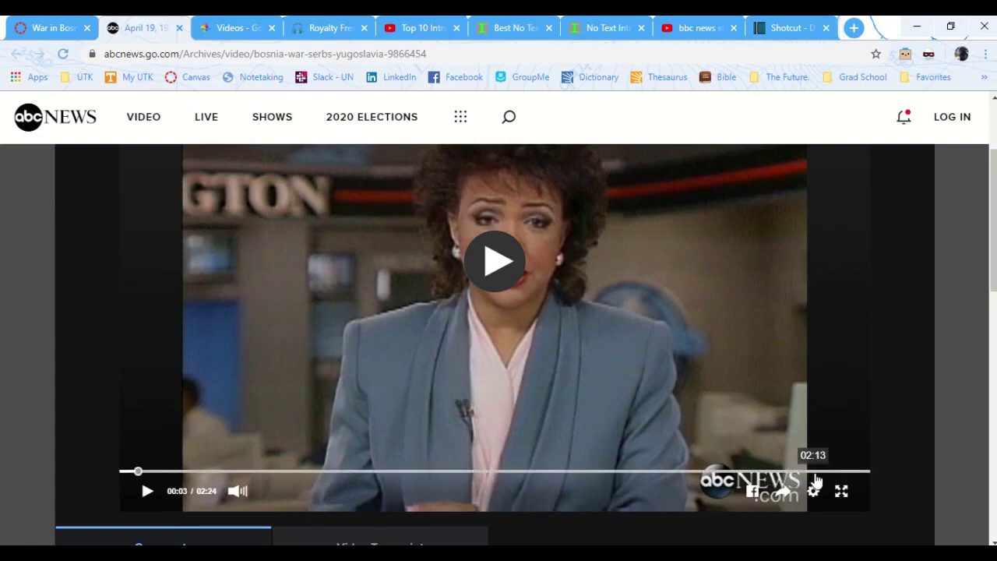
click(826, 480)
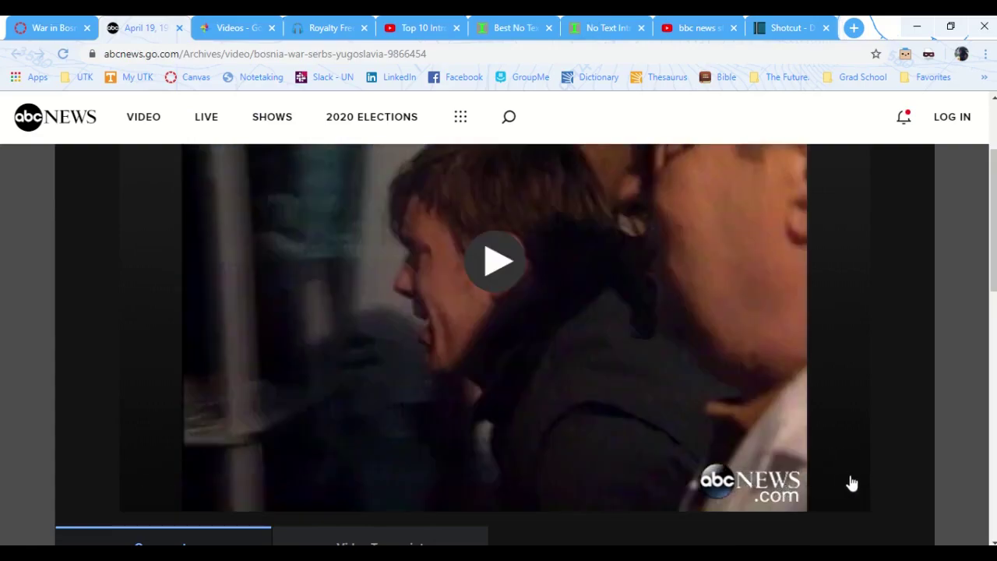
click(863, 472)
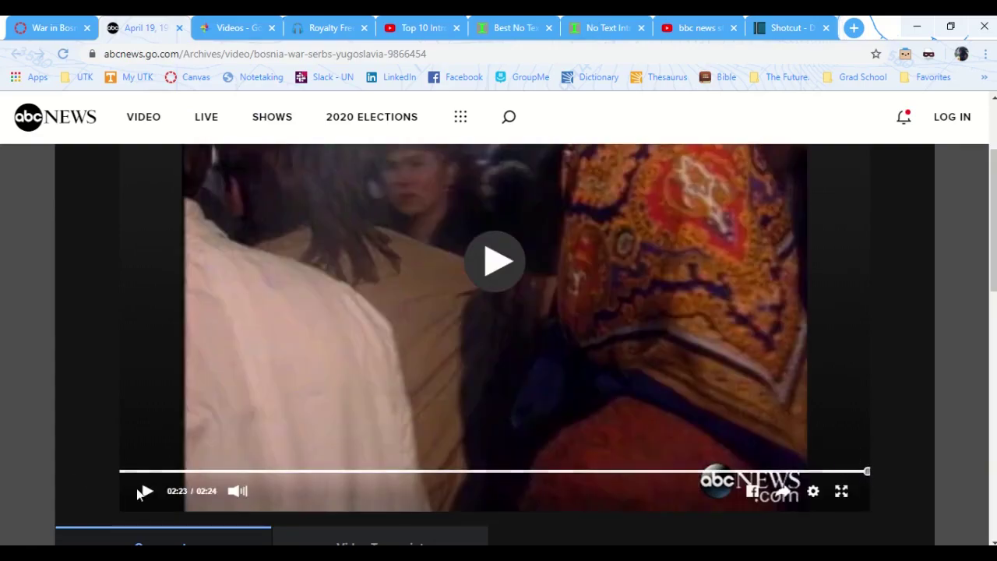
Return the ABC News video to 00:02, switch to Shotcut and preview playlist clip IMG_4175 at about 3 seconds.
click(132, 472)
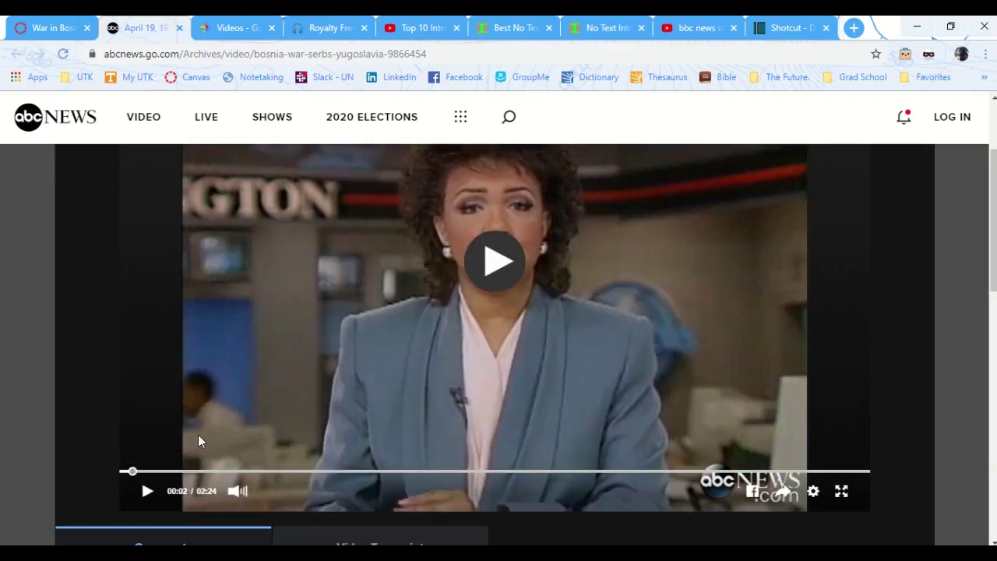
click(924, 30)
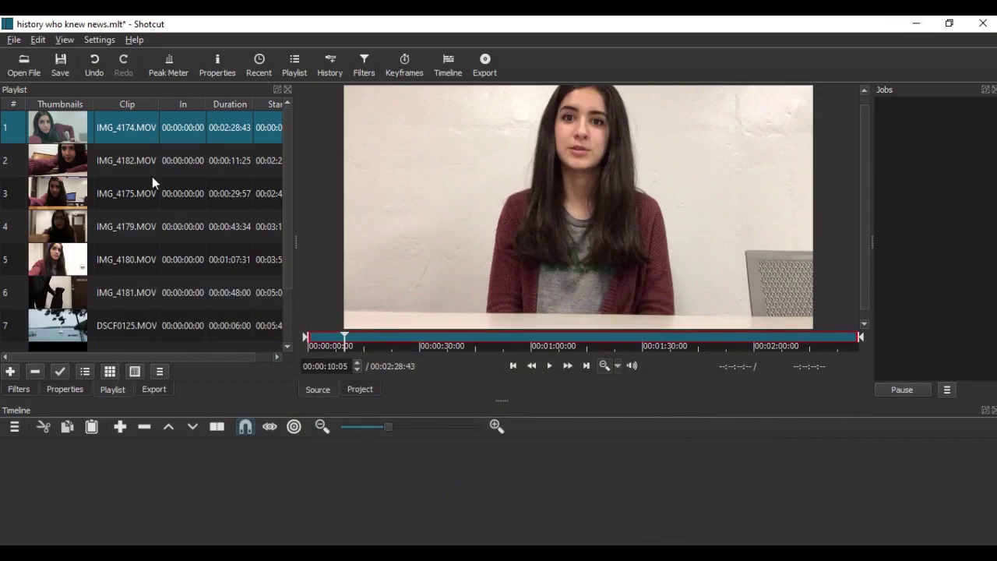
double_click(134, 188)
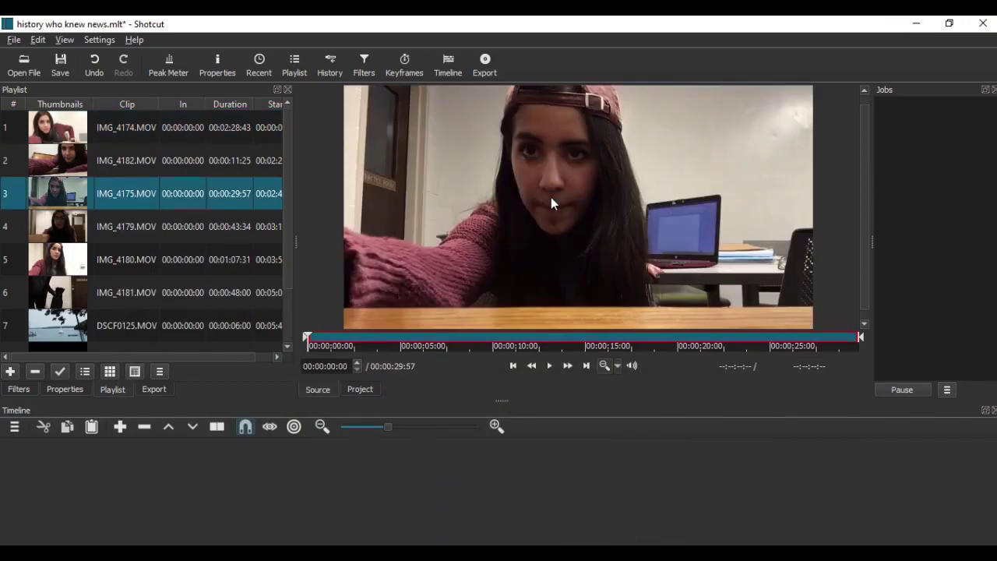
click(372, 336)
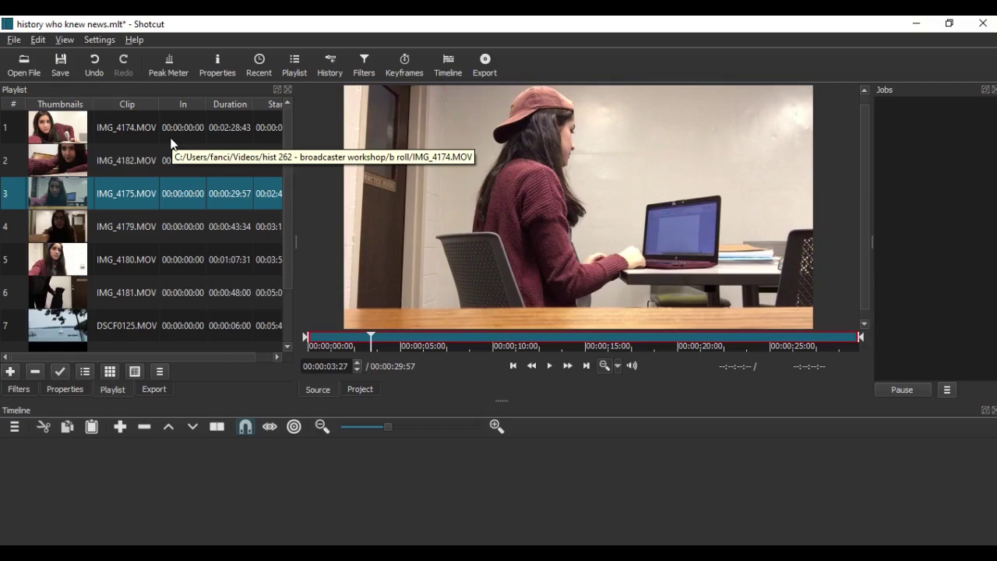
Open playlist clip IMG_4174 in the source player and scrub between about 13 and 37 seconds.
click(97, 131)
double_click(97, 131)
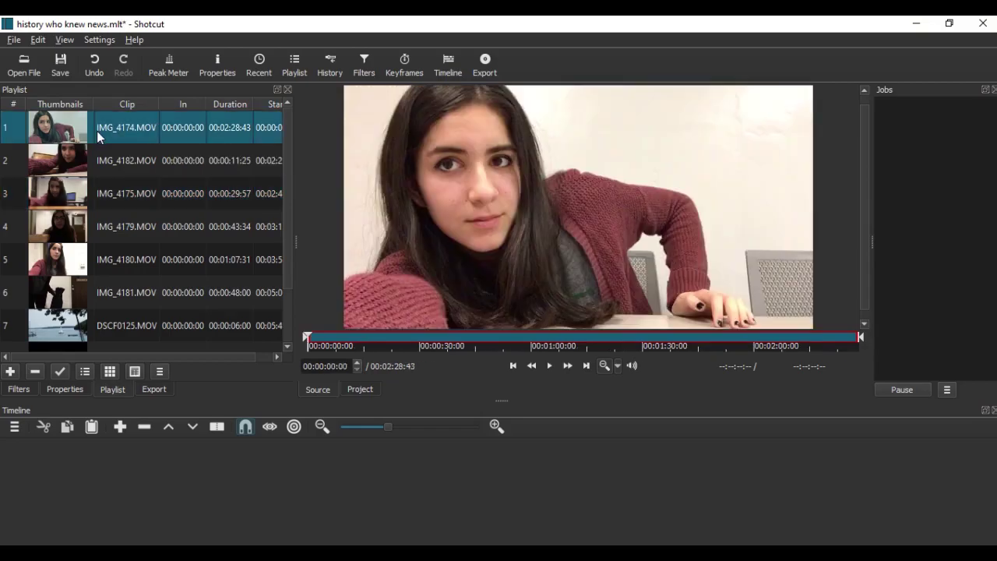
click(445, 343)
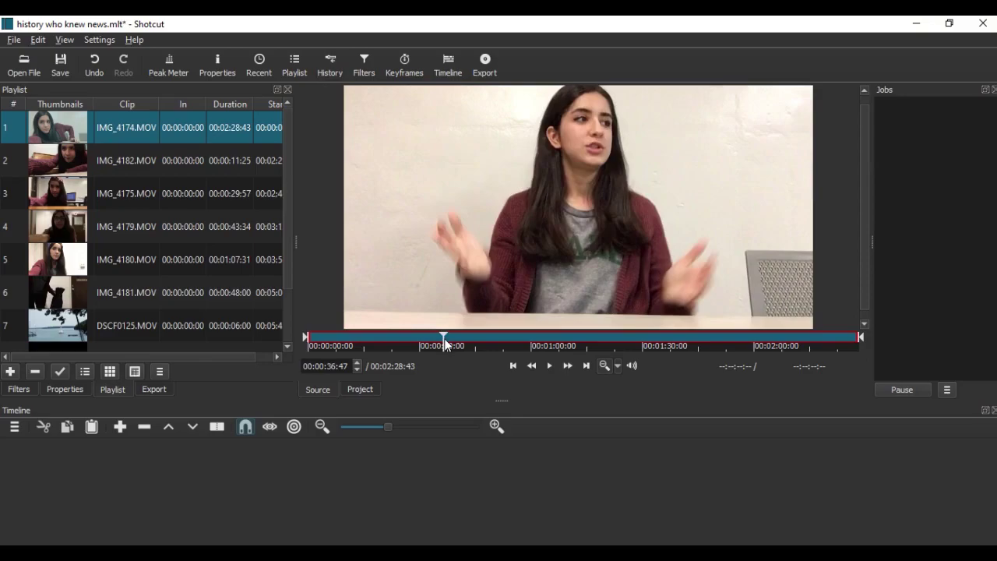
click(391, 337)
click(385, 337)
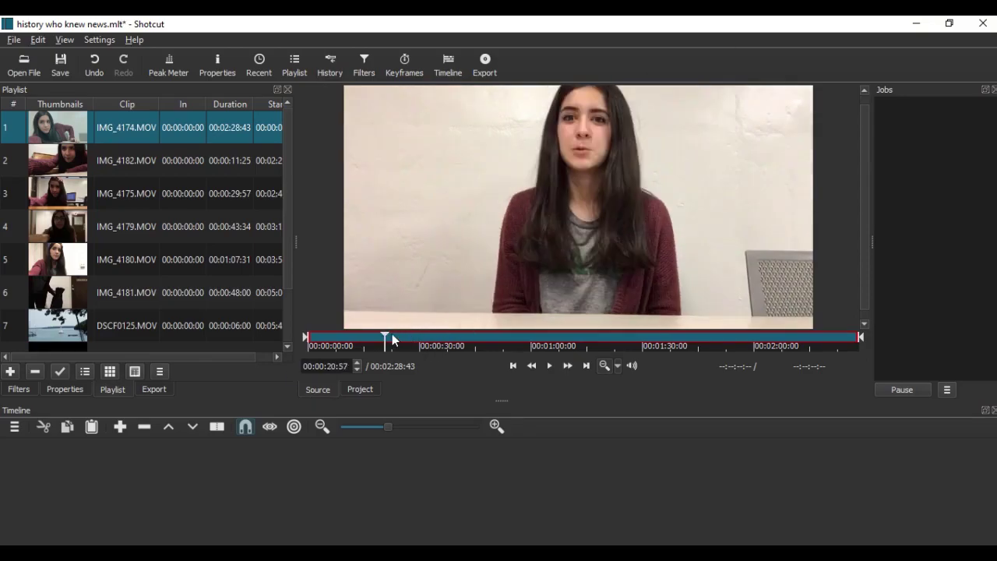
click(383, 337)
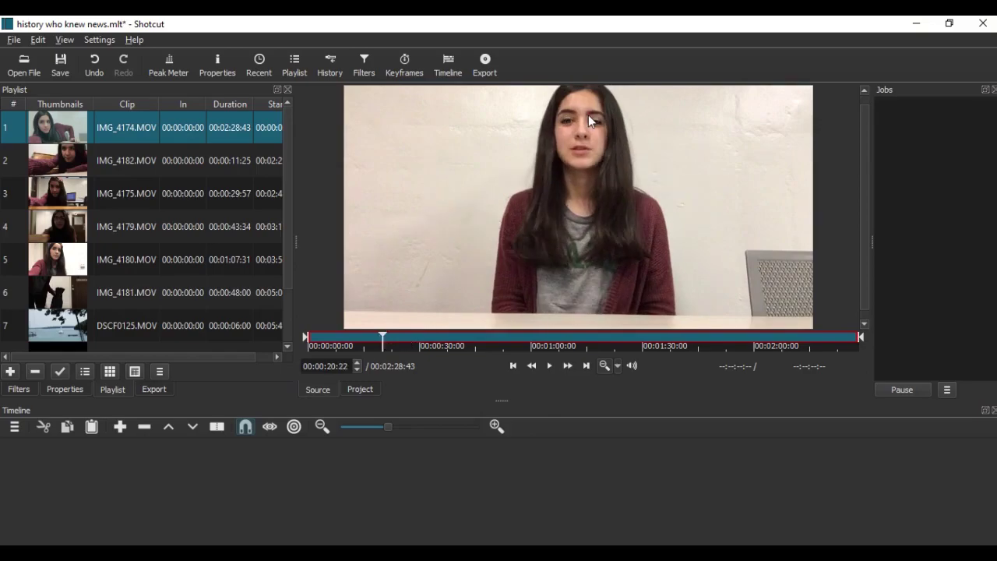
click(359, 337)
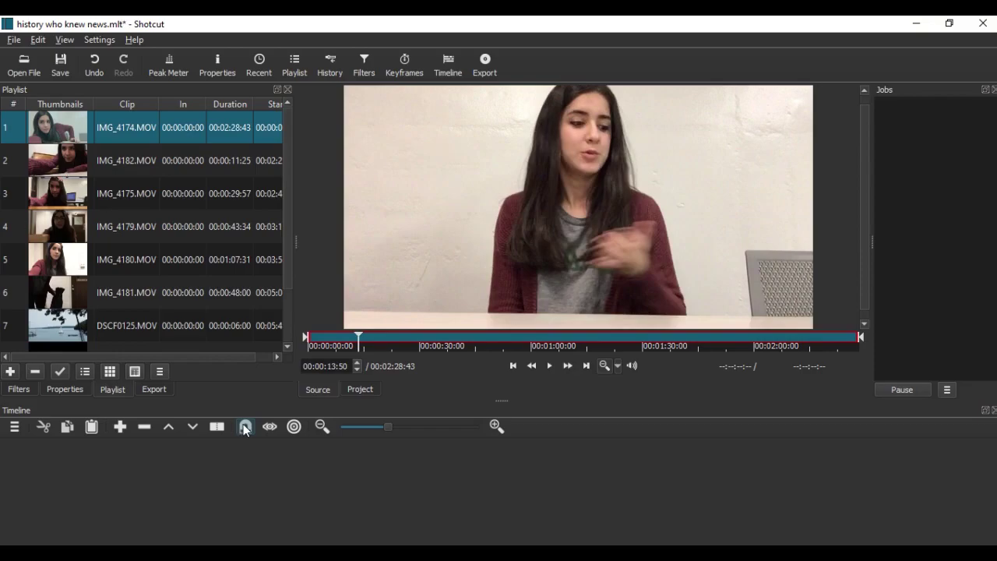
Switch to File Explorer, watch the video Clip from the intro folder at a lowered volume, and close the player.
click(539, 501)
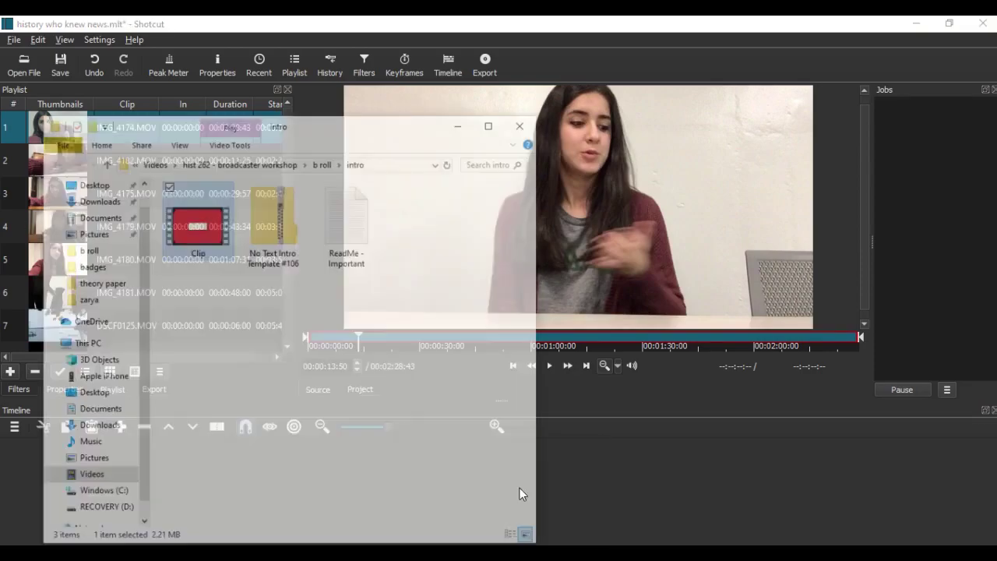
drag(366, 81, 574, 95)
double_click(334, 200)
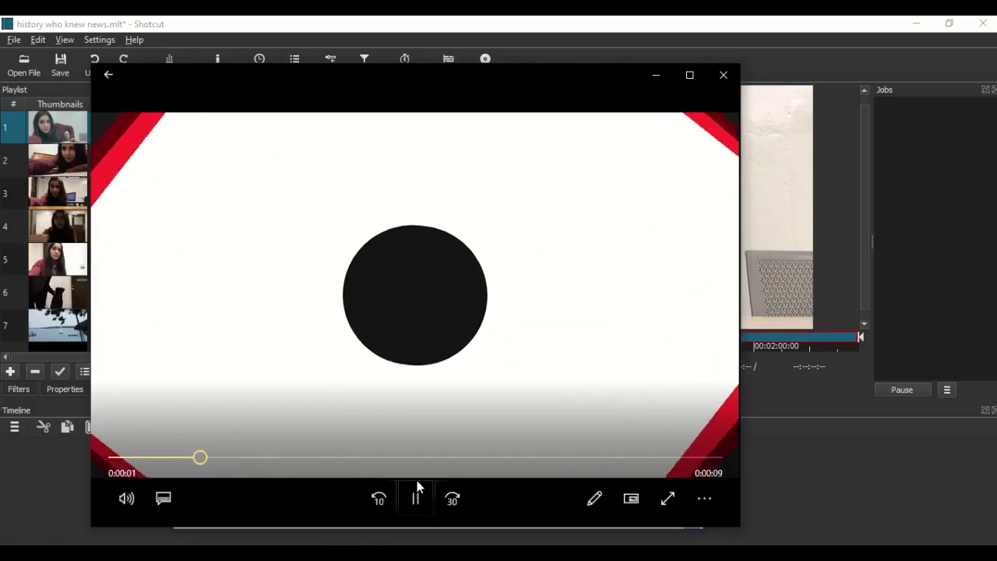
click(127, 498)
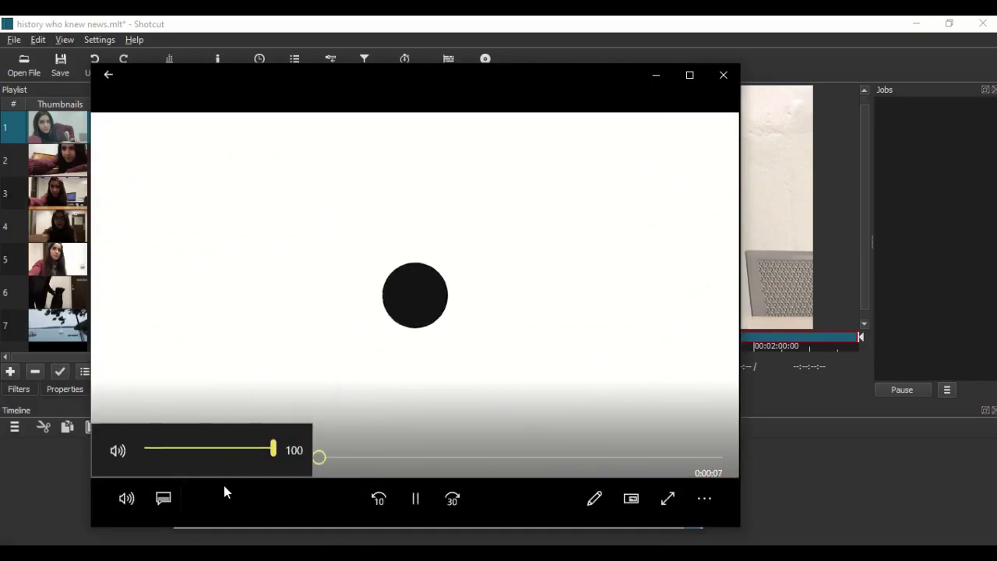
drag(272, 449, 172, 448)
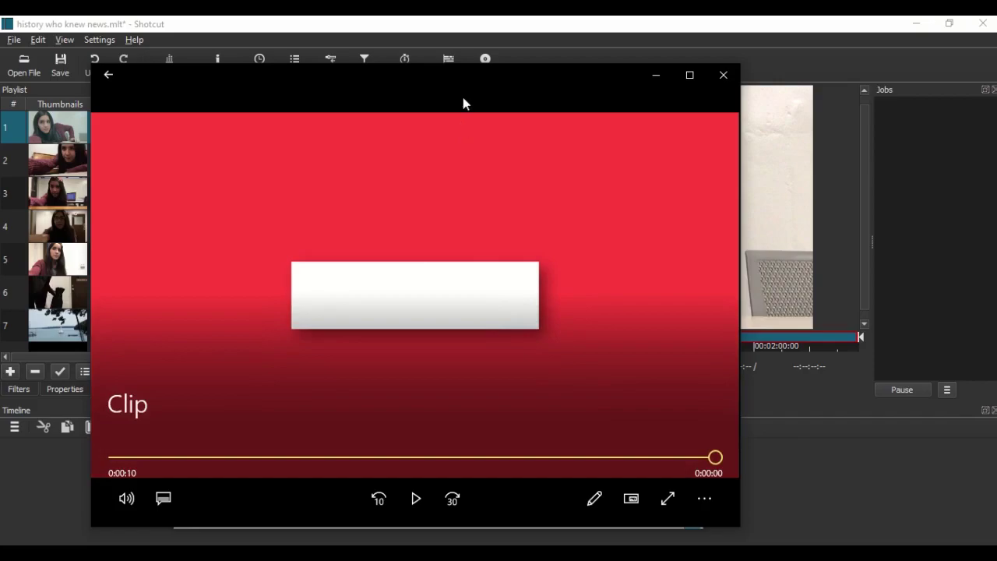
drag(447, 83, 621, 208)
click(737, 180)
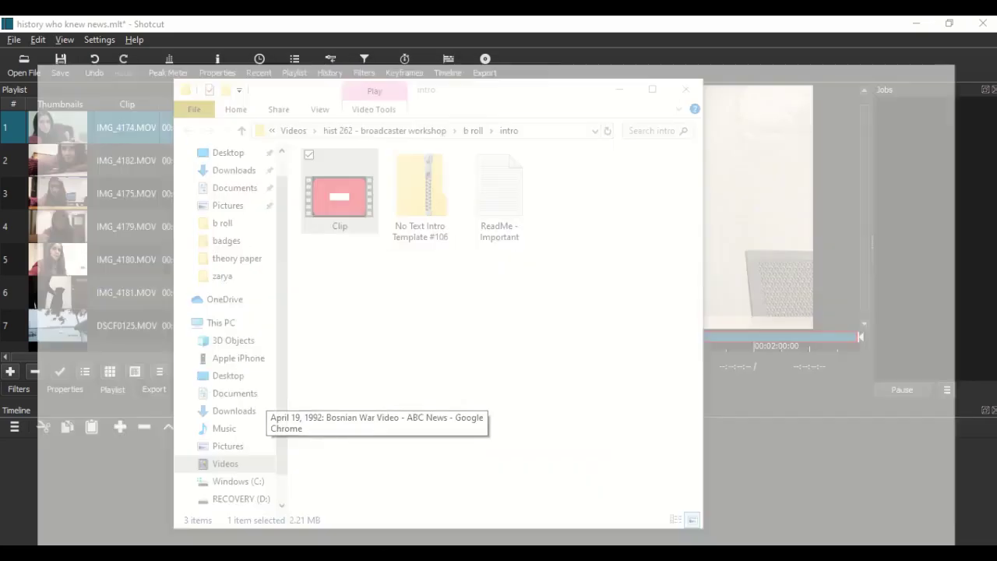
Switch to the browser and look over the YouTube Top 10 Intro Templates video and the No Text Intro Template #106 page.
click(366, 502)
mouse_move(456, 171)
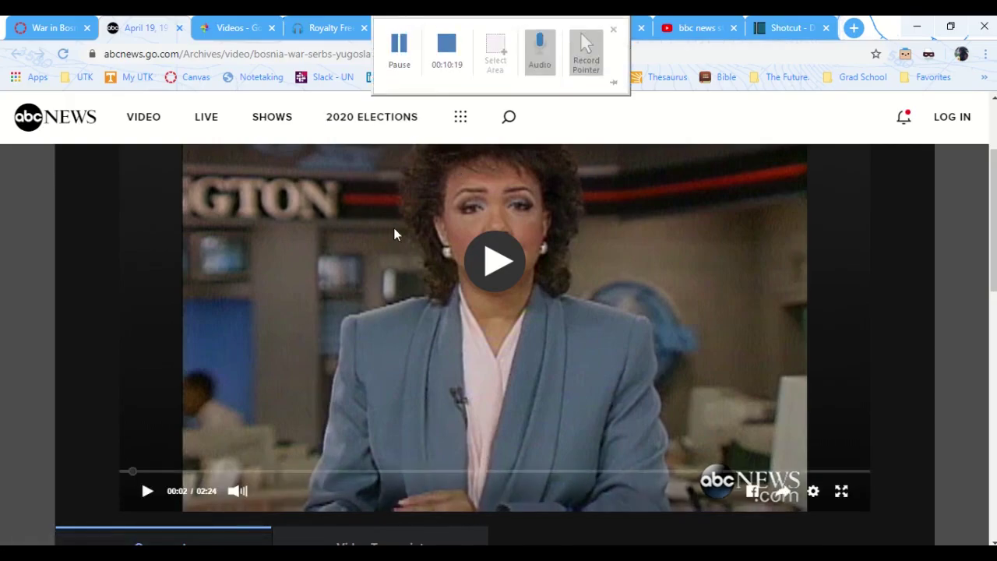
click(389, 28)
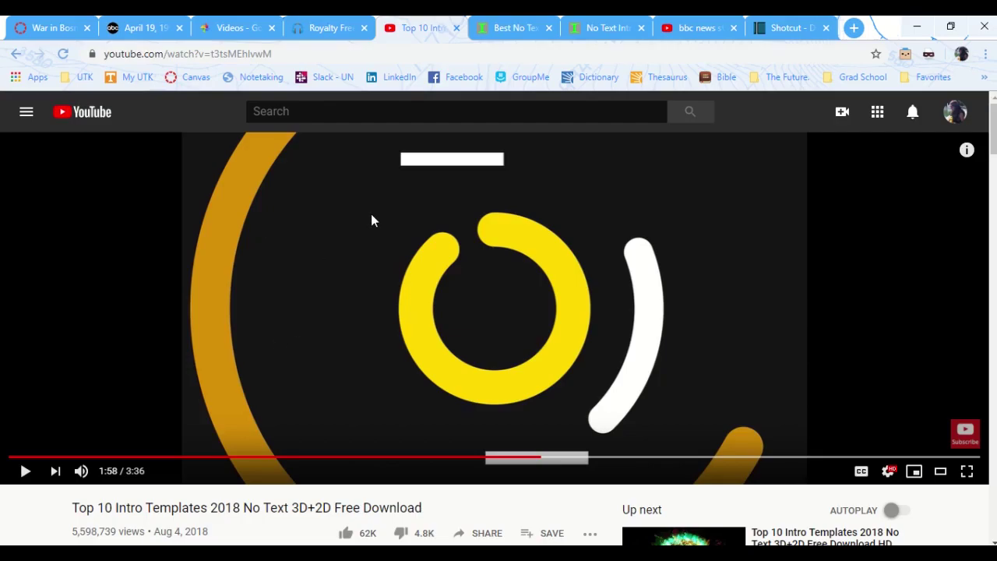
click(505, 27)
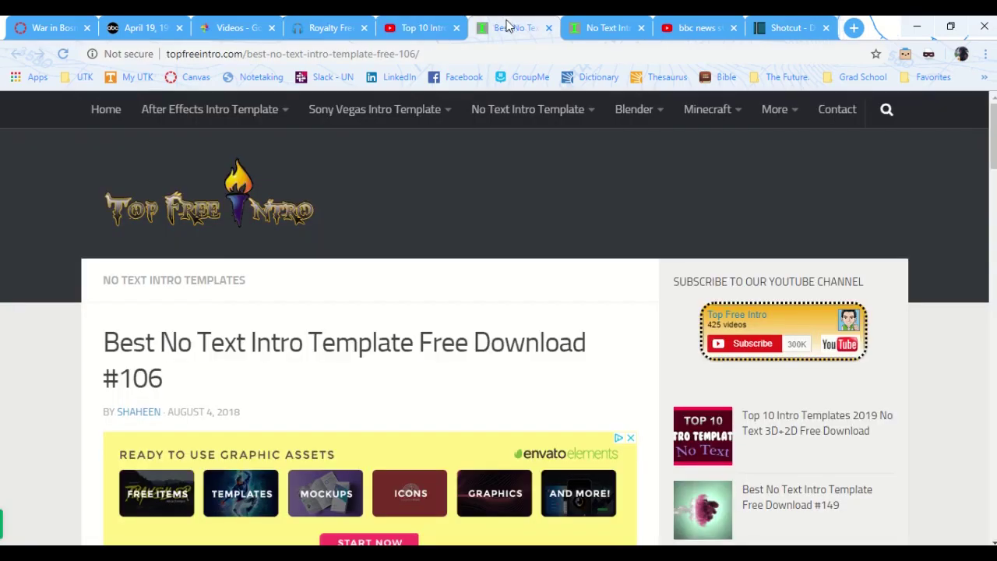
scroll(449, 313, down, 12)
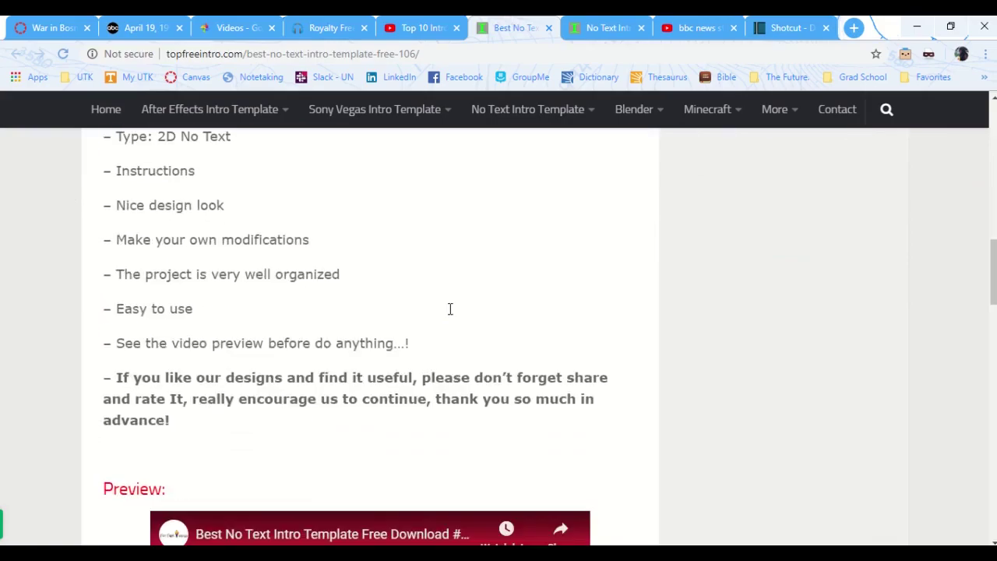
scroll(421, 367, down, 4)
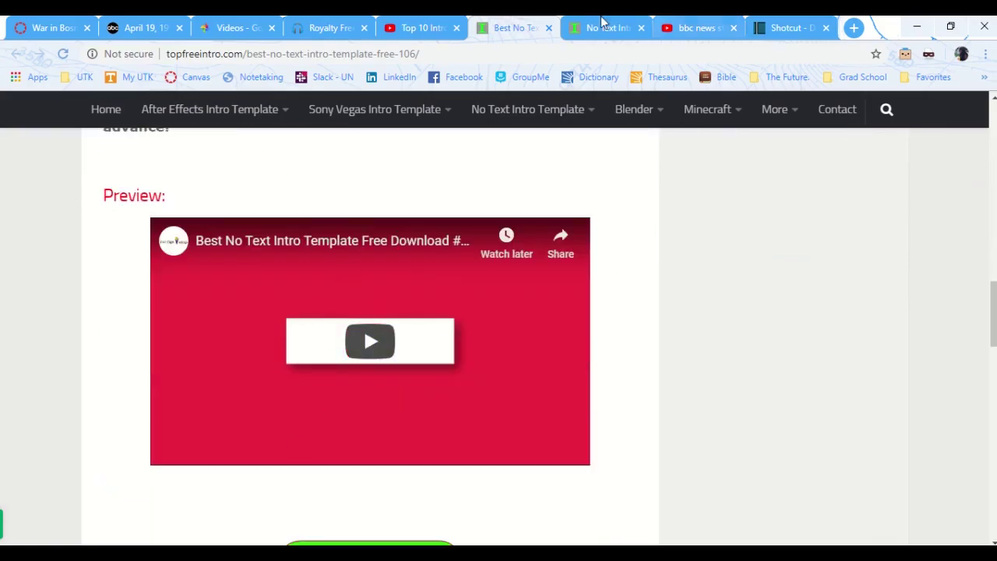
click(140, 27)
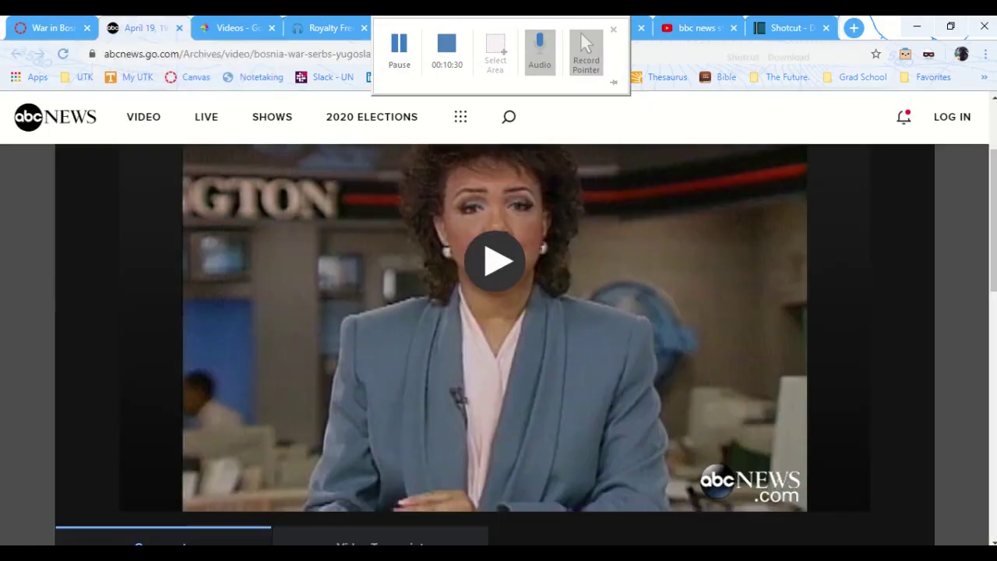
Leave the browser and add Clip from the intro folder to the start of the Shotcut playlist and to the empty timeline.
click(916, 27)
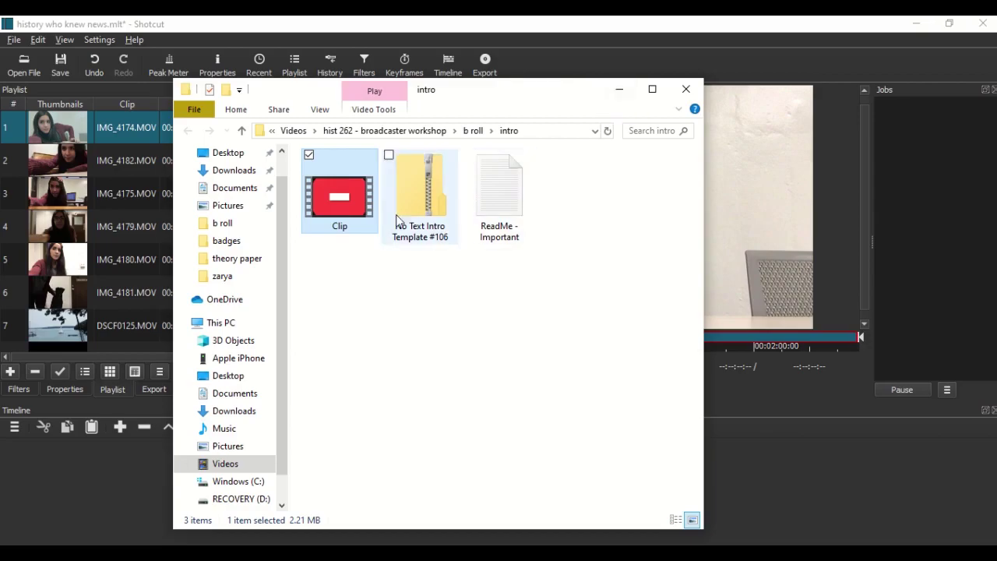
scroll(91, 222, down, 2)
scroll(92, 222, up, 2)
drag(335, 199, 134, 107)
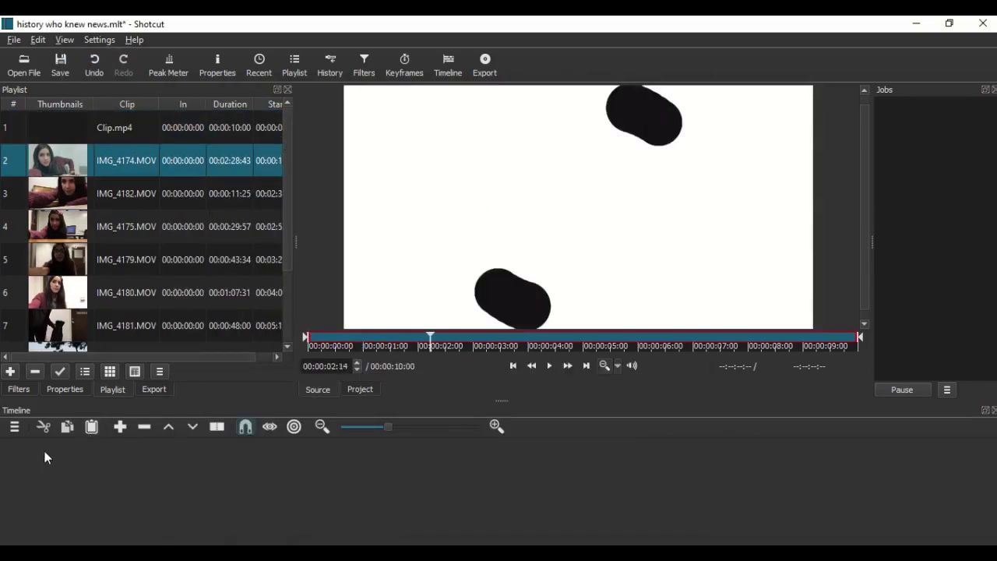
drag(536, 178, 144, 466)
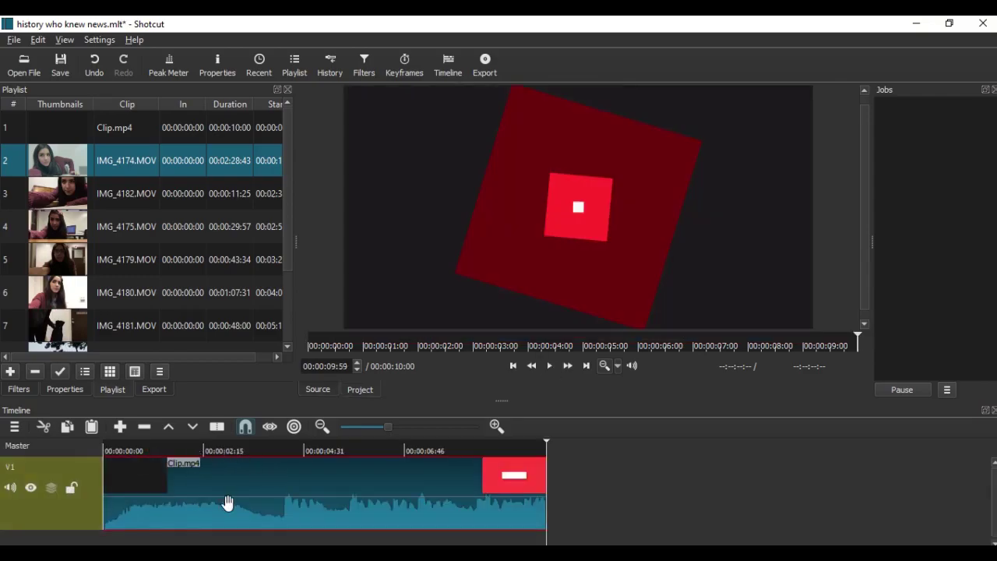
Move Clip.mp4 on track V1 to leave a blank gap of nearly 2 seconds before it, and preview the opening.
click(195, 451)
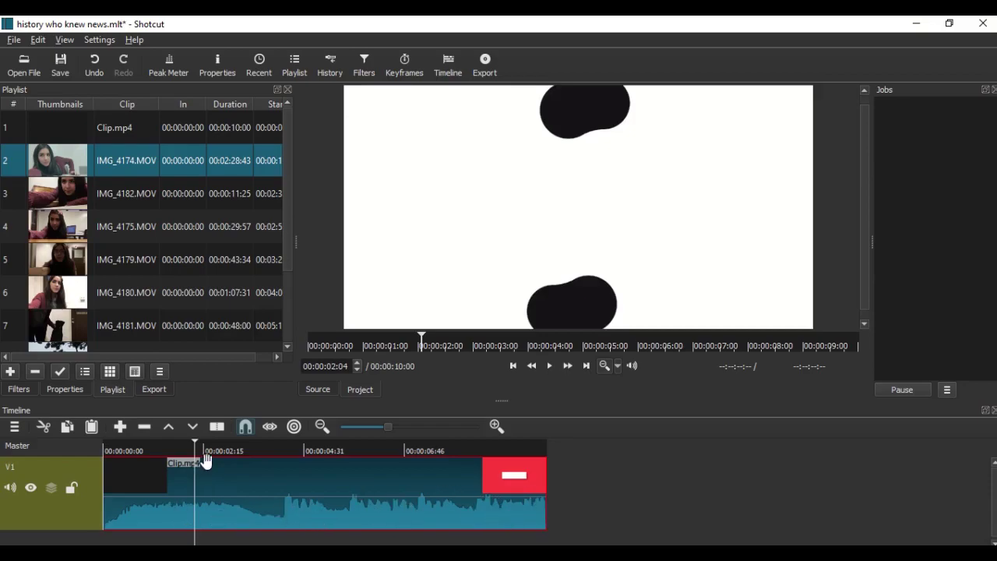
drag(197, 450, 104, 456)
drag(157, 492, 220, 506)
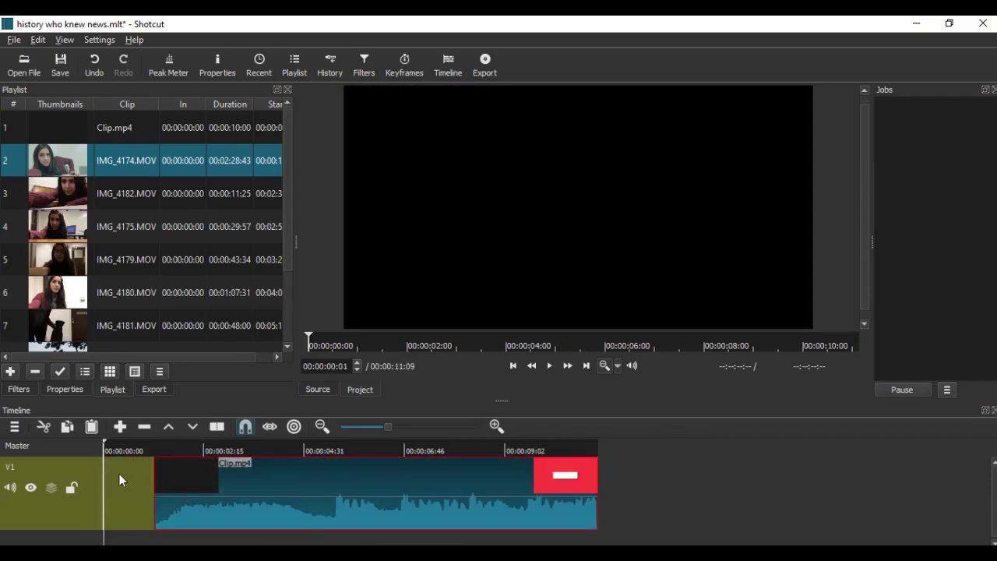
click(547, 365)
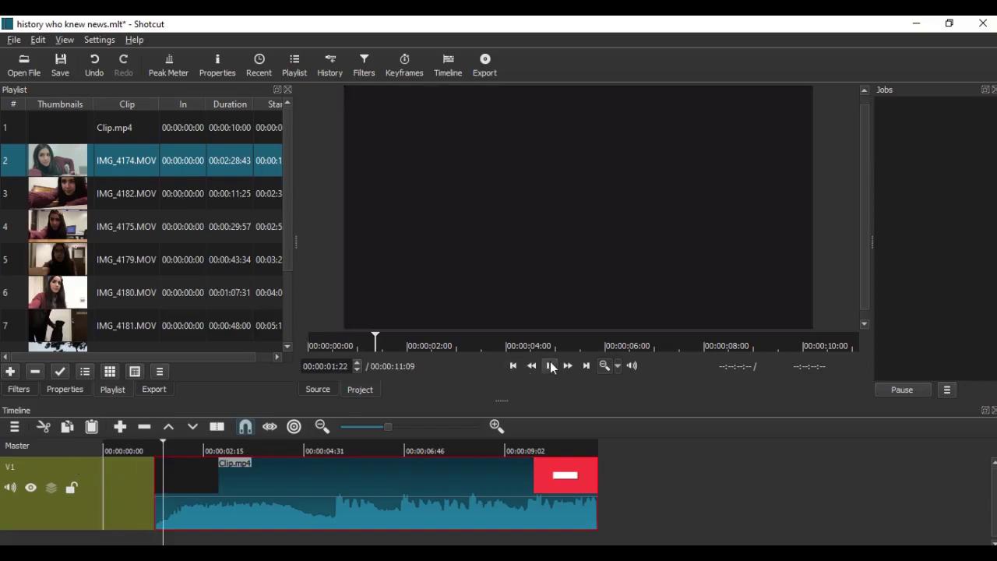
click(141, 447)
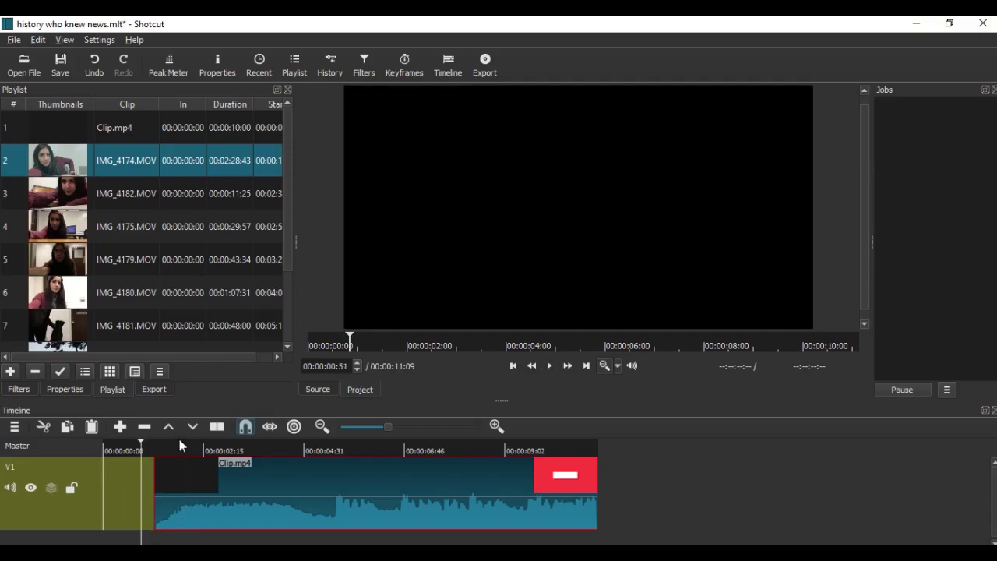
drag(183, 490, 215, 495)
click(107, 450)
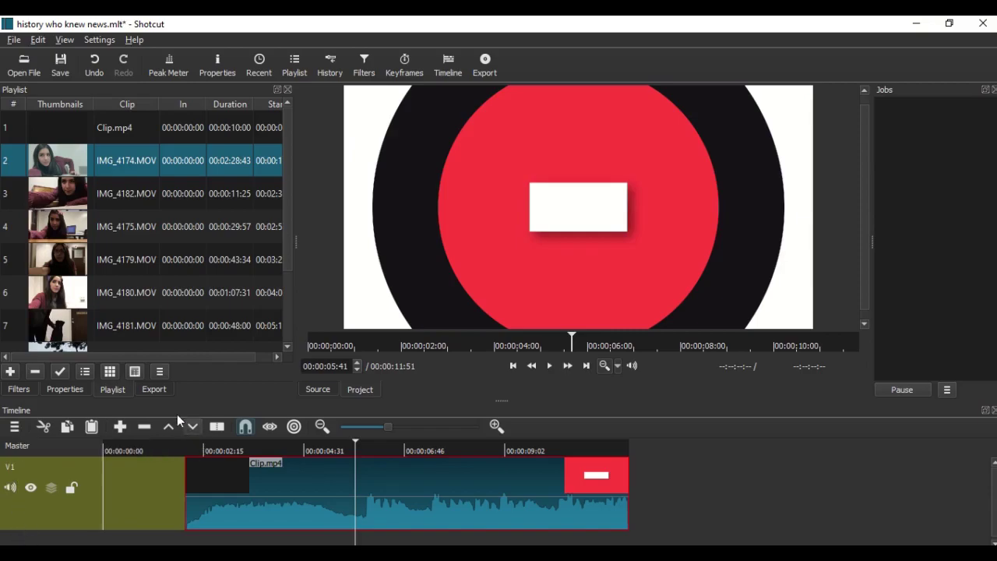
Add an audio track below V1 on the timeline.
click(14, 427)
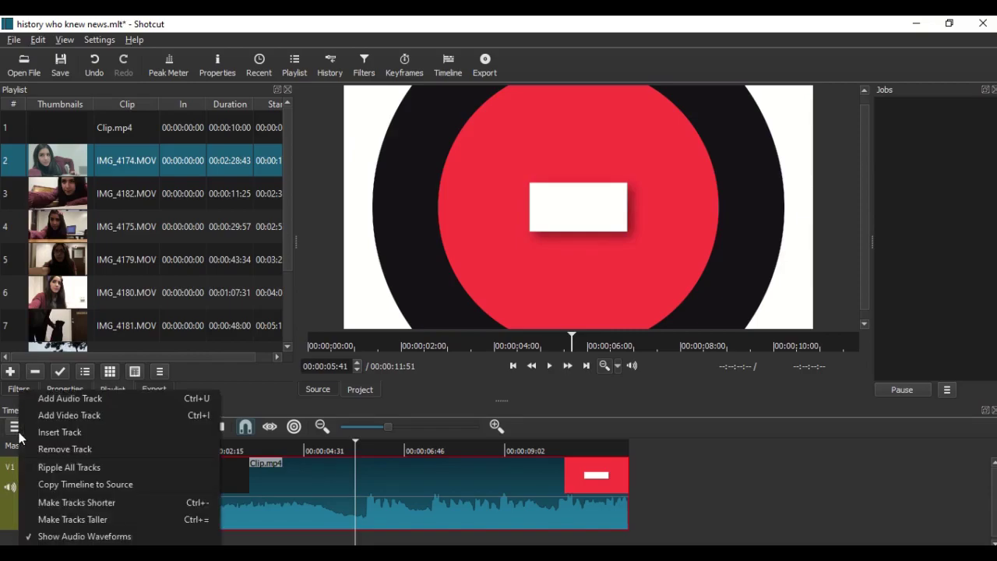
click(59, 399)
scroll(156, 484, down, 2)
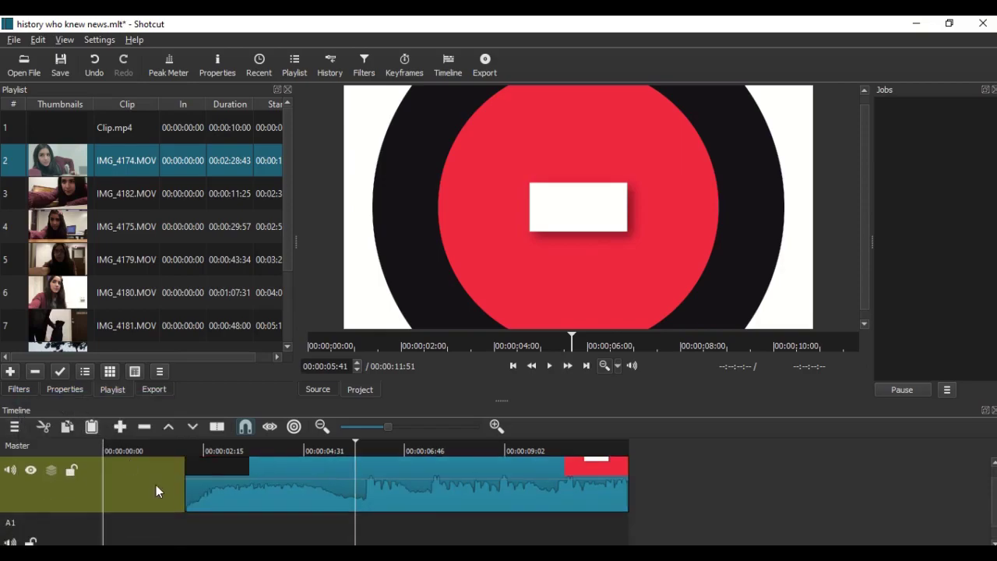
scroll(153, 490, up, 1)
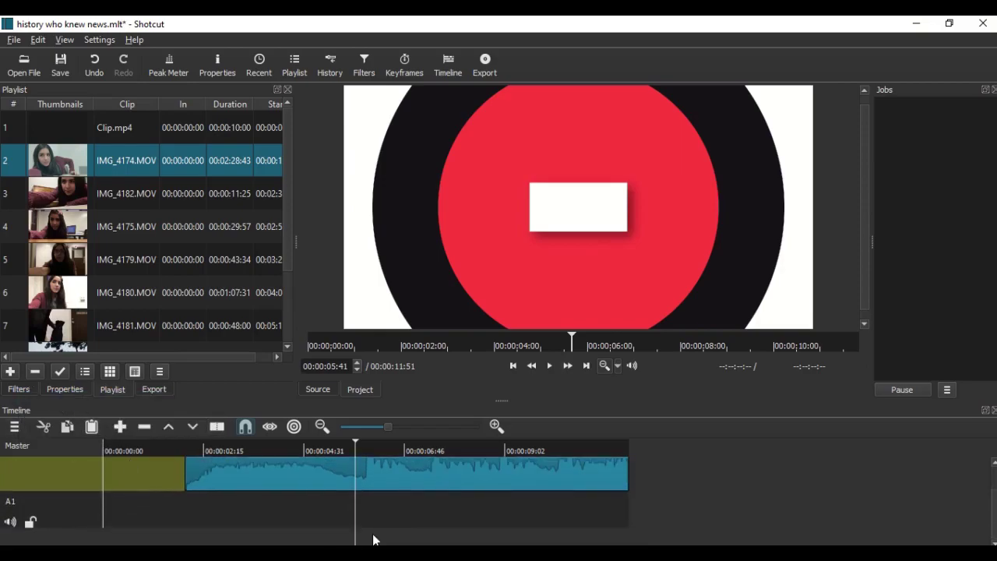
Open the music folder inside b roll in File Explorer and switch to the ABC News page in the browser.
click(479, 499)
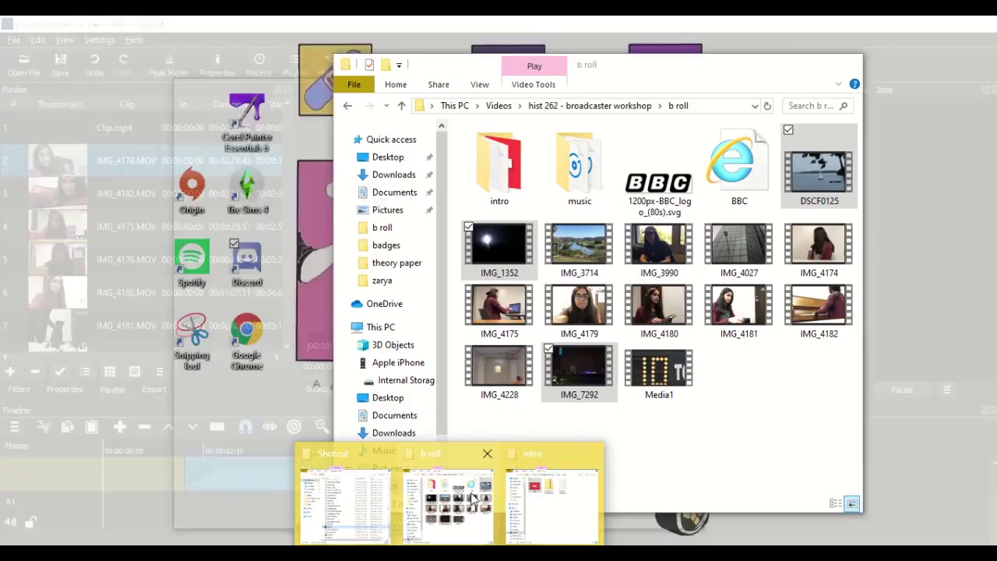
click(579, 167)
double_click(580, 168)
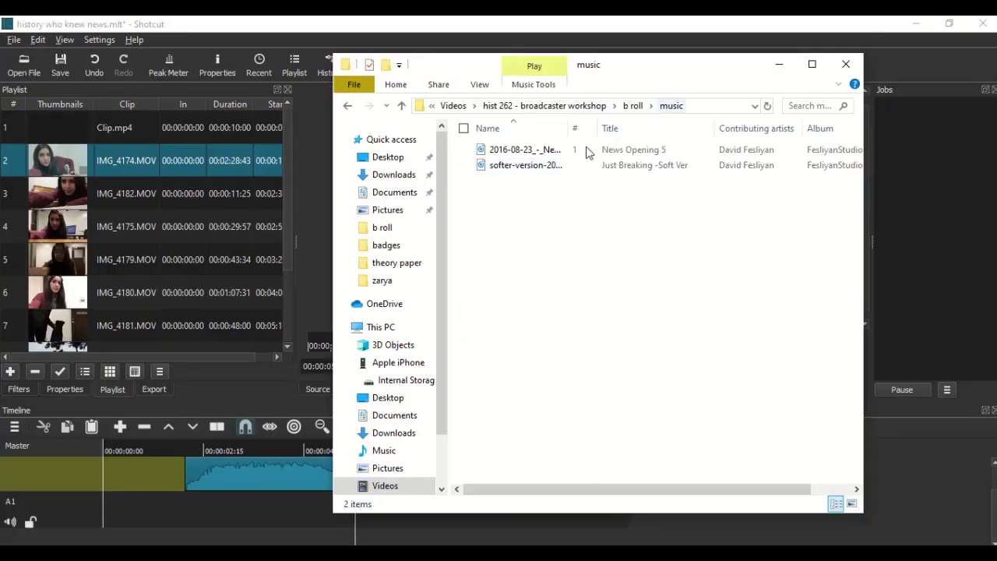
mouse_move(376, 545)
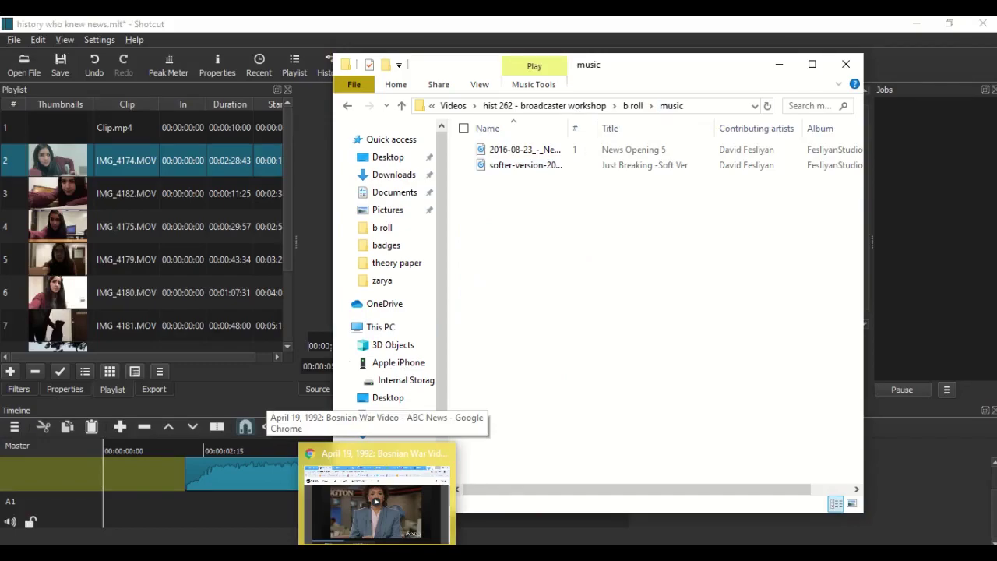
click(377, 503)
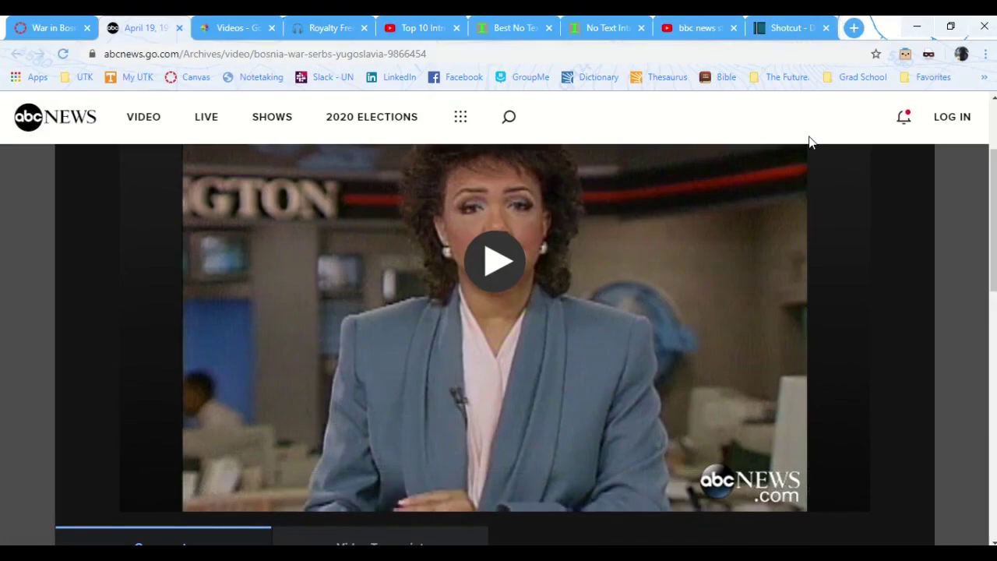
Look through the breaking news intro tracks on the FesliyanStudios royalty-free music page and leave the browser.
click(314, 31)
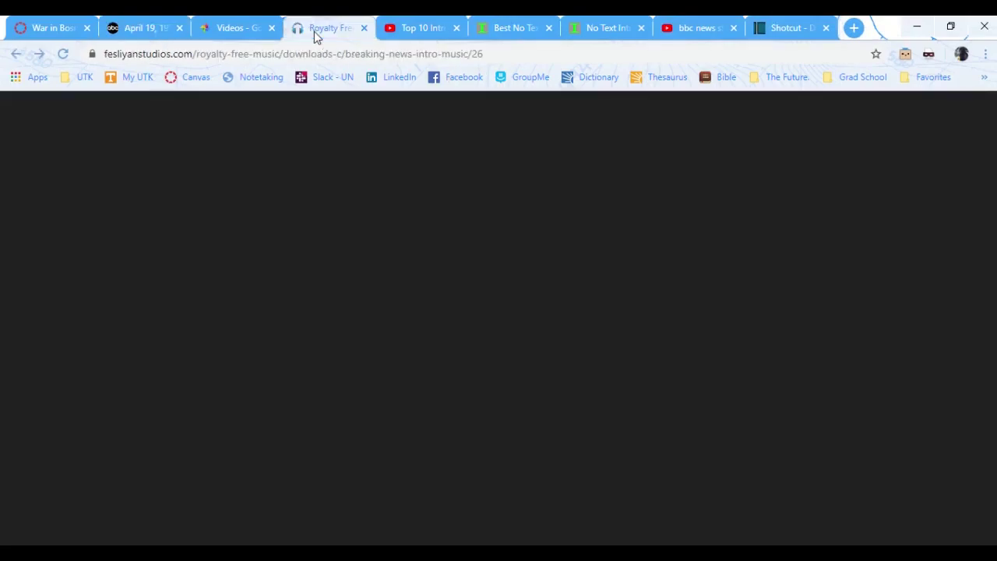
scroll(501, 174, up, 15)
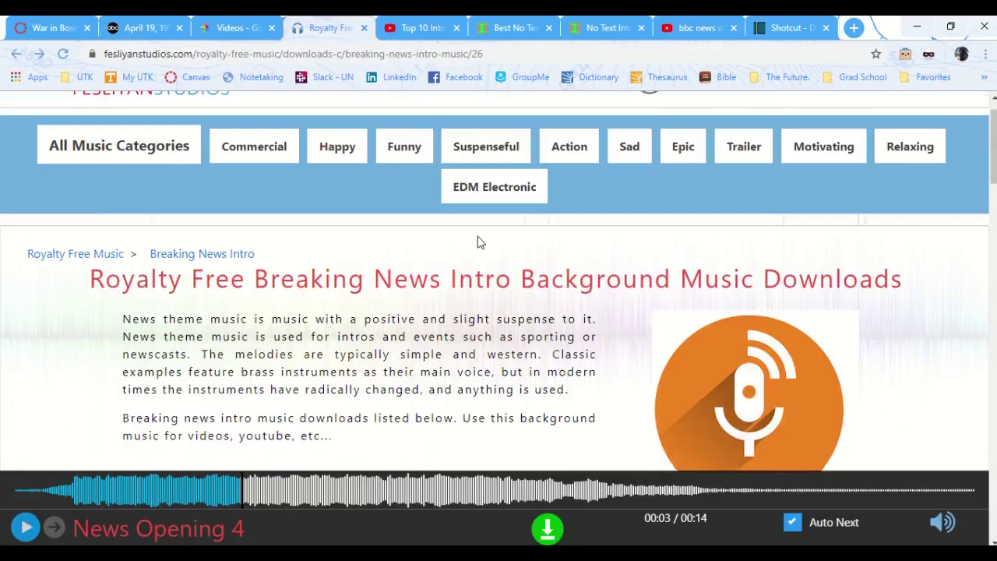
scroll(479, 241, up, 12)
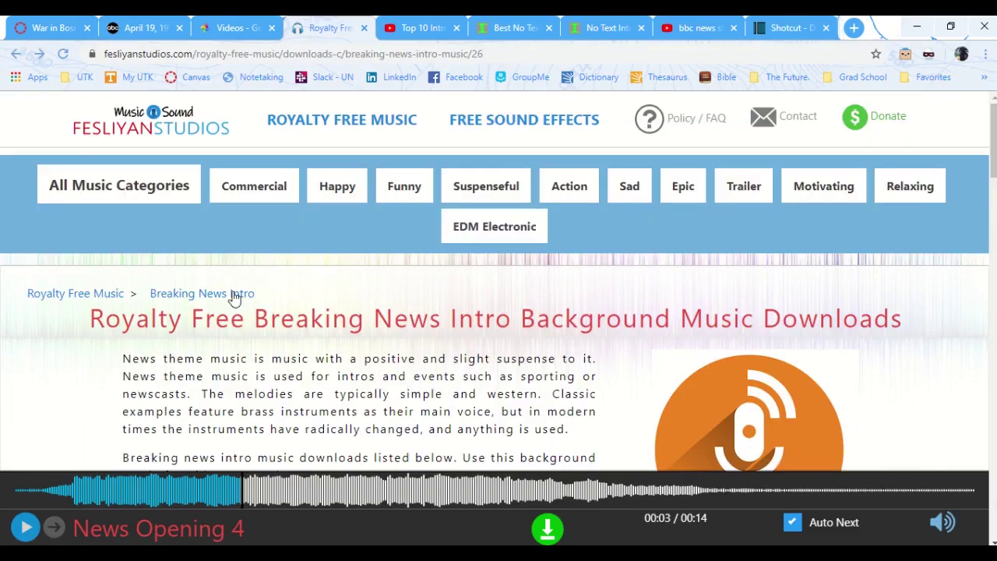
scroll(234, 298, down, 20)
scroll(418, 265, up, 15)
scroll(421, 264, down, 10)
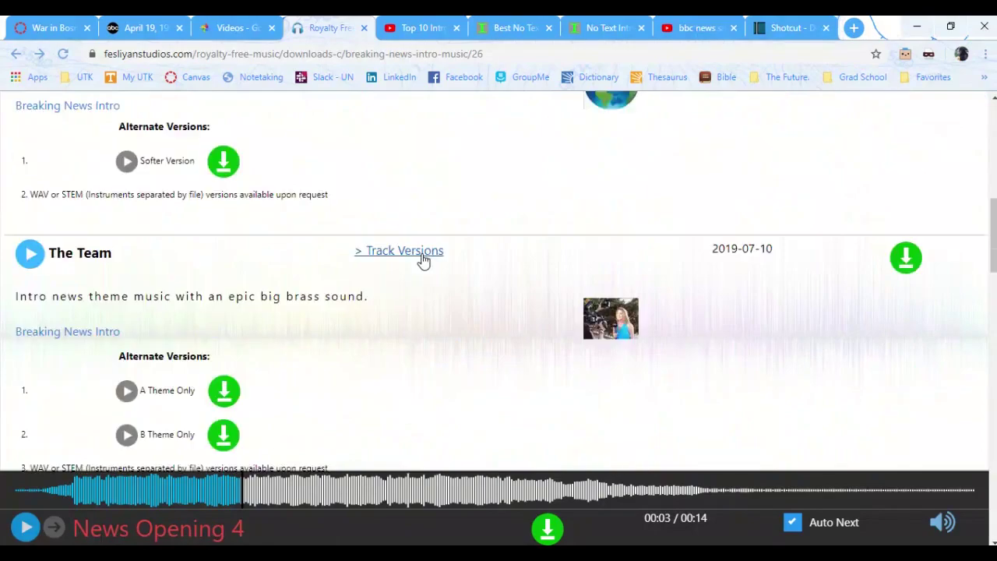
scroll(420, 258, up, 2)
click(917, 27)
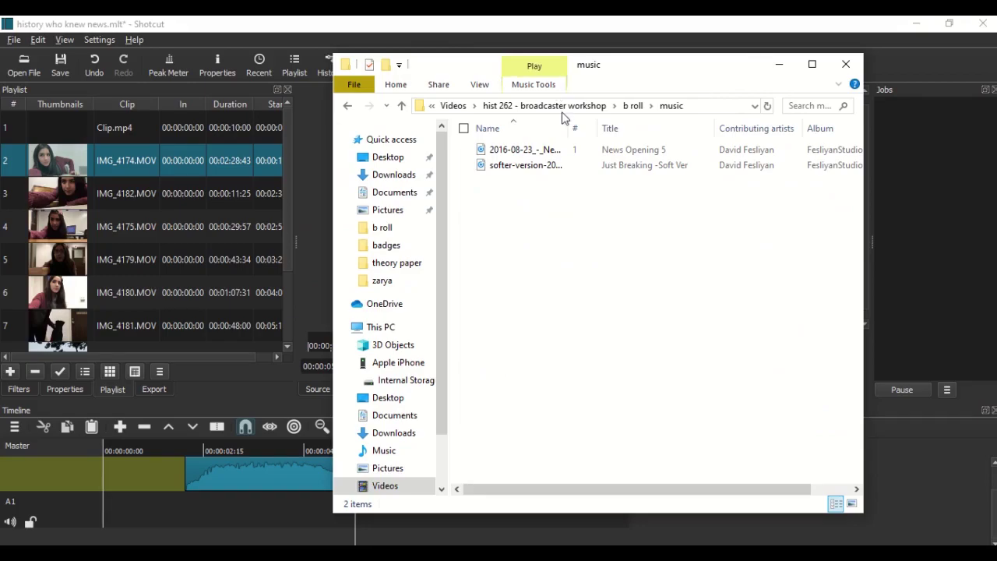
Listen to News Opening 5 and the softer version of Just Breaking from the music folder, closing the player after each.
double_click(547, 153)
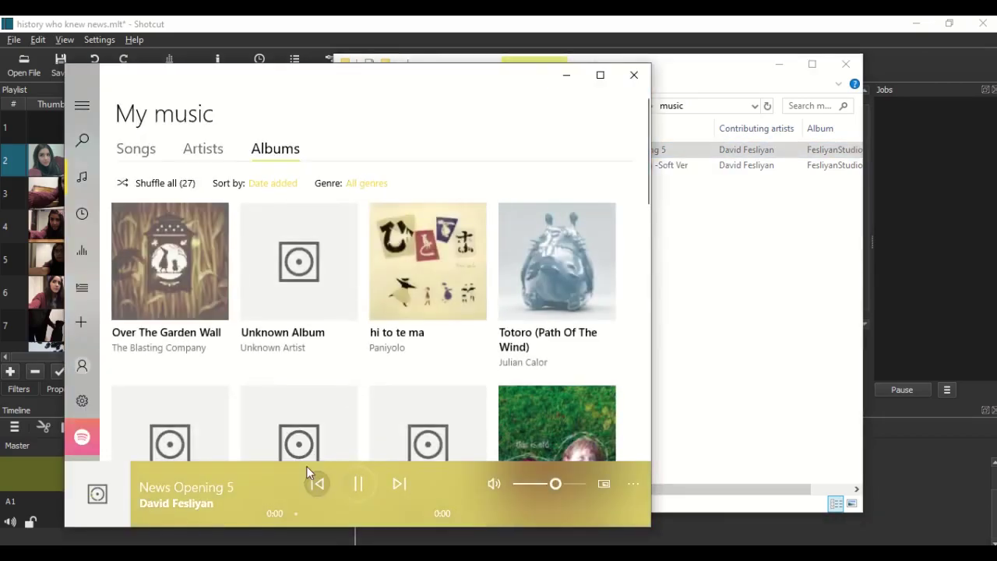
click(359, 484)
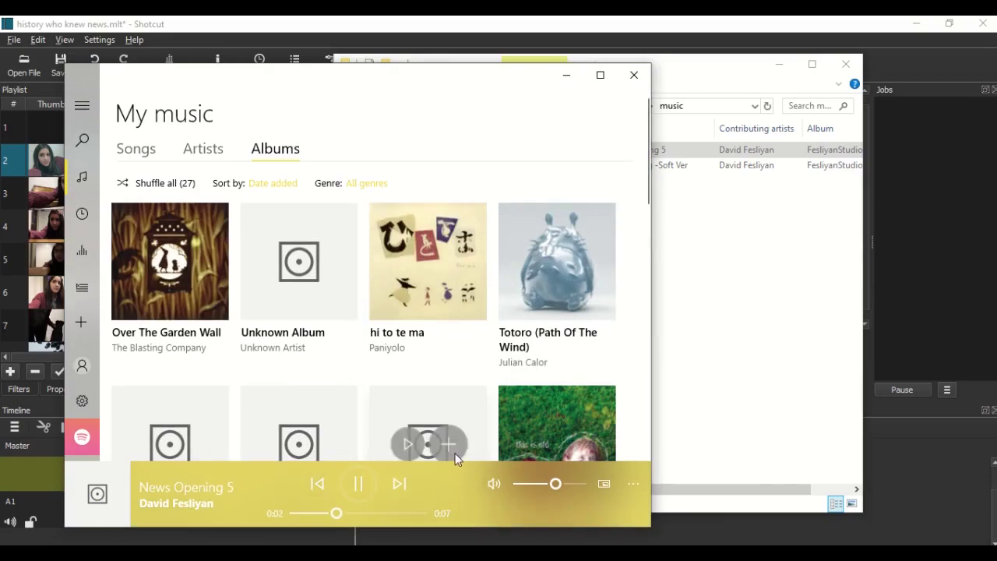
click(633, 75)
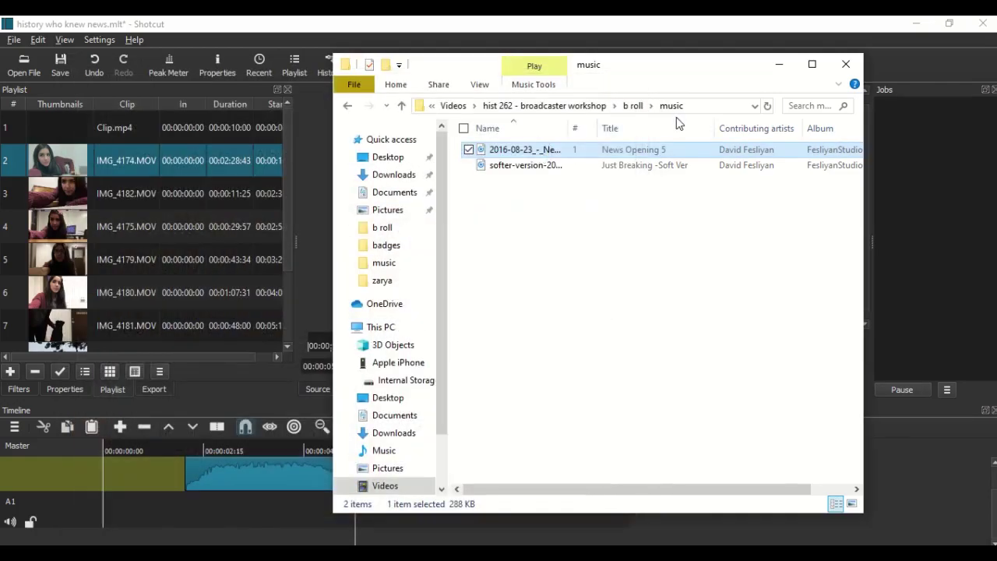
click(565, 168)
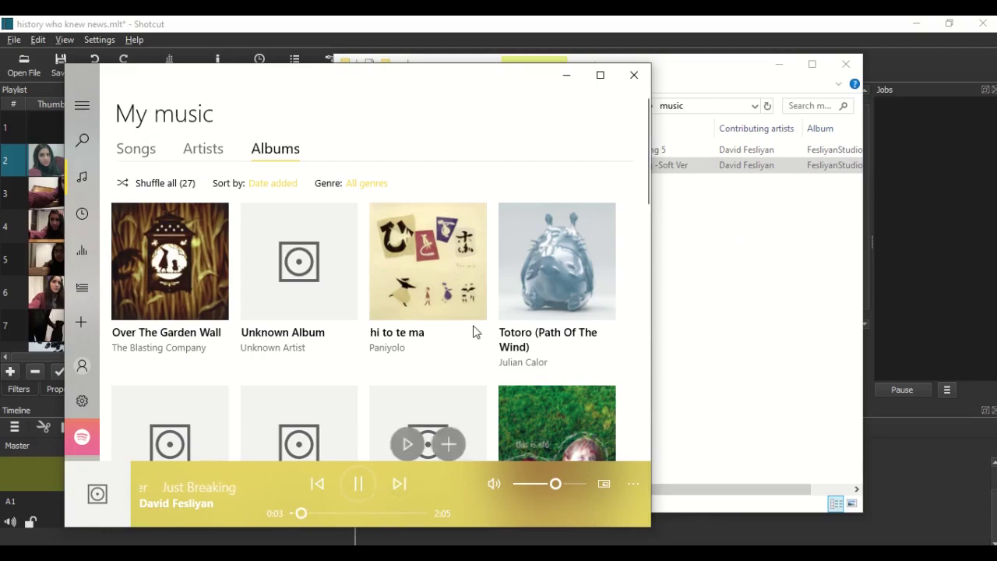
mouse_move(345, 401)
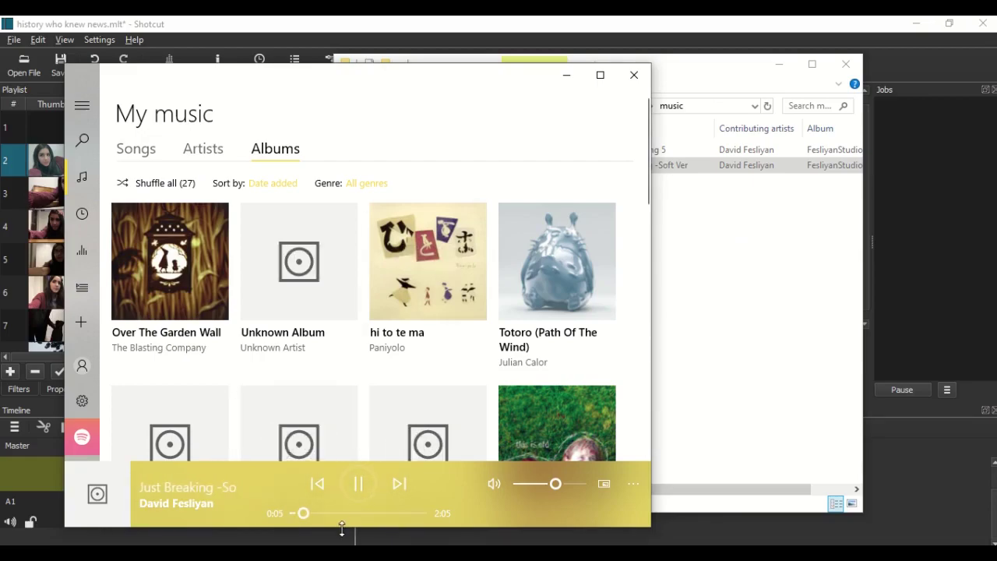
click(359, 483)
click(634, 74)
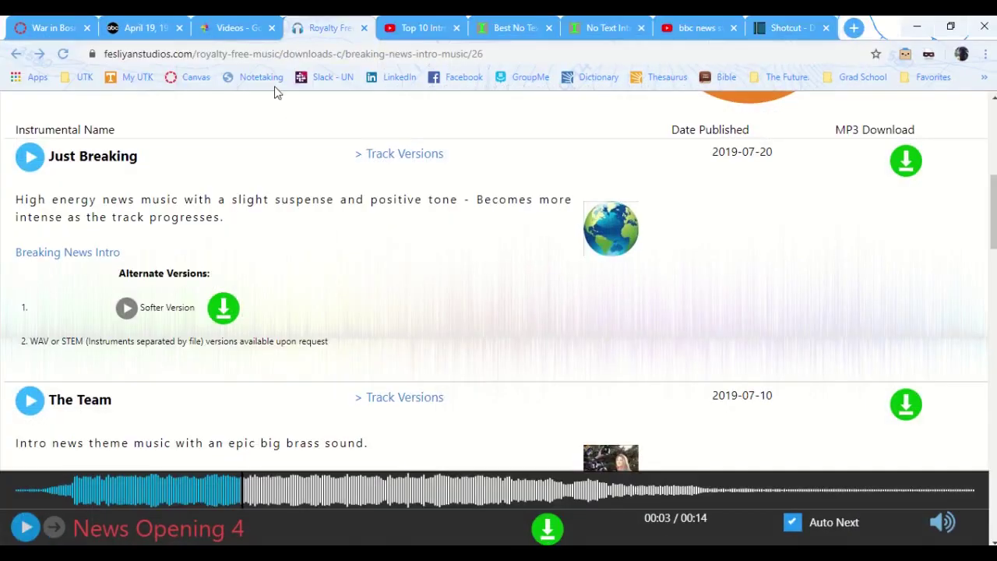
Play part of the ABC News report in the browser as a reference and return to the music folder.
click(152, 28)
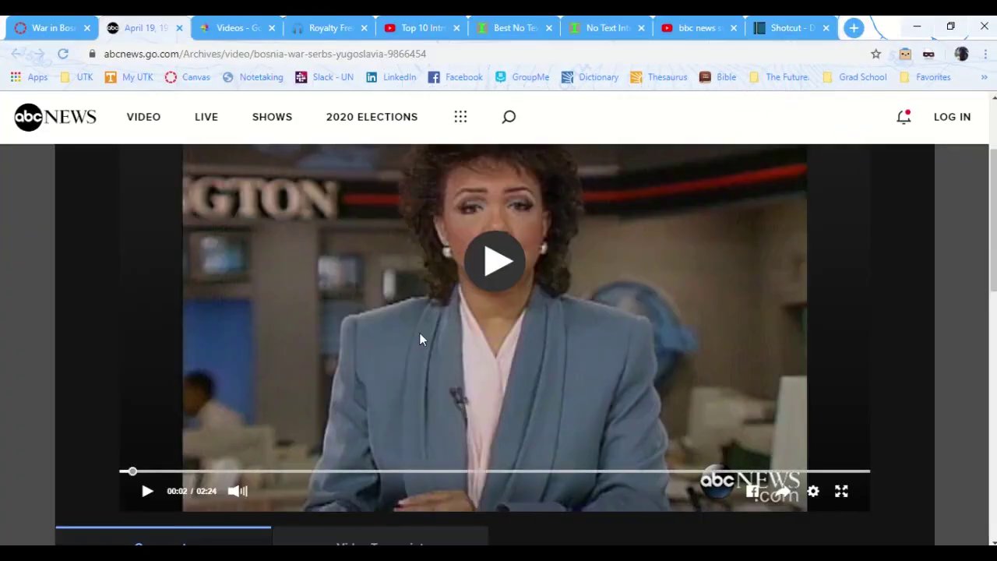
click(147, 491)
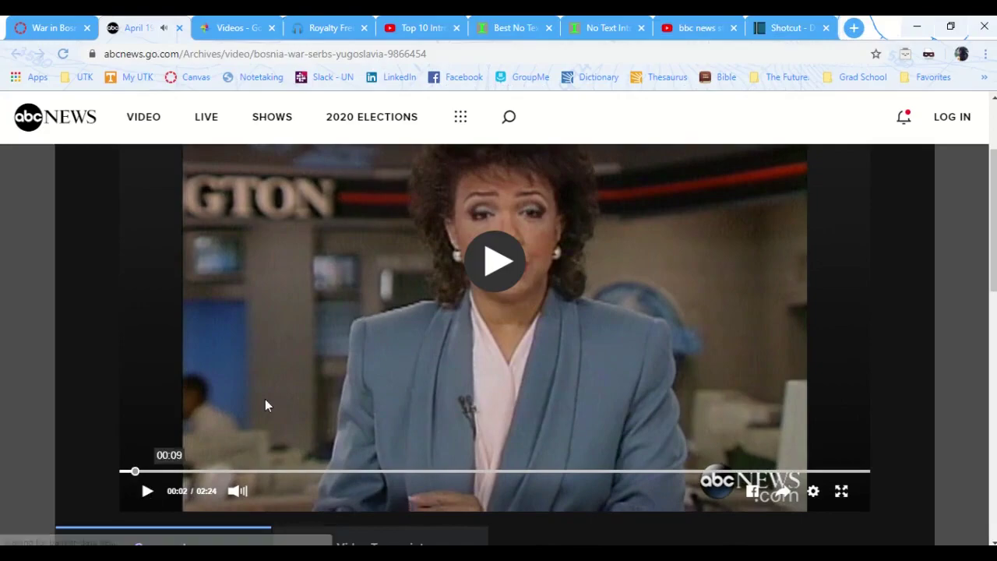
click(915, 25)
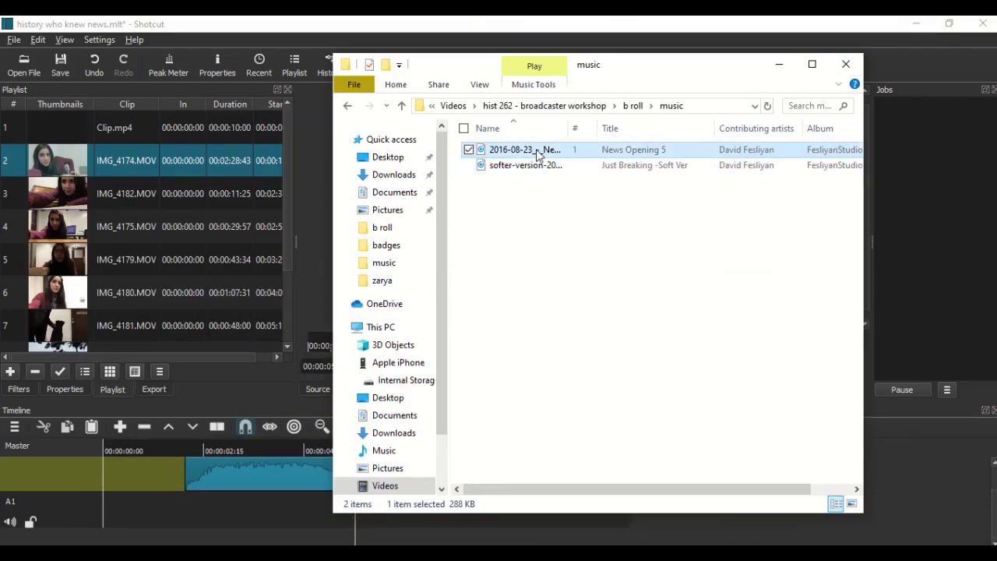
Add the softer version of Just Breaking from the music folder to the start of the Shotcut playlist and pause its preview.
double_click(537, 166)
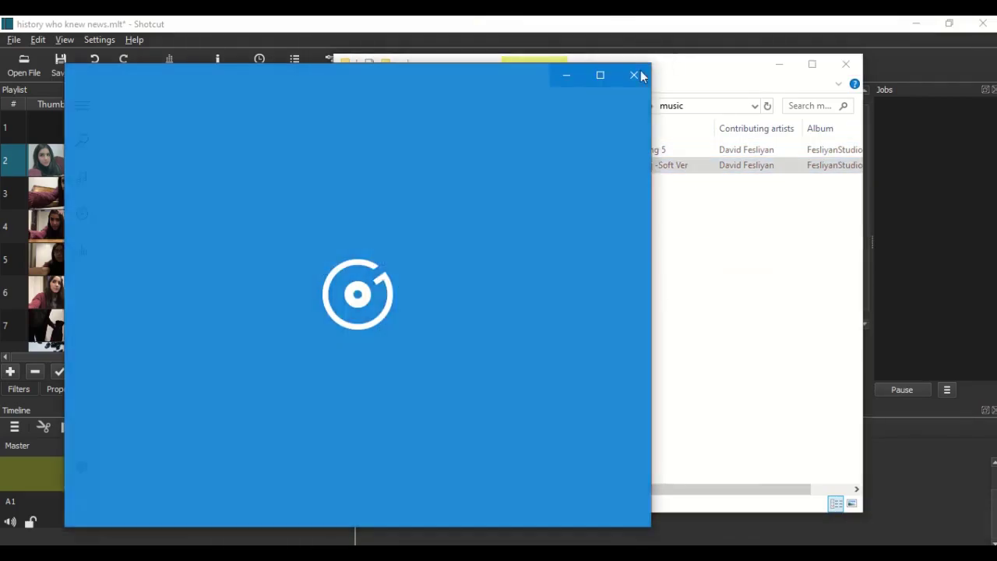
click(637, 74)
drag(542, 166, 160, 111)
key(space)
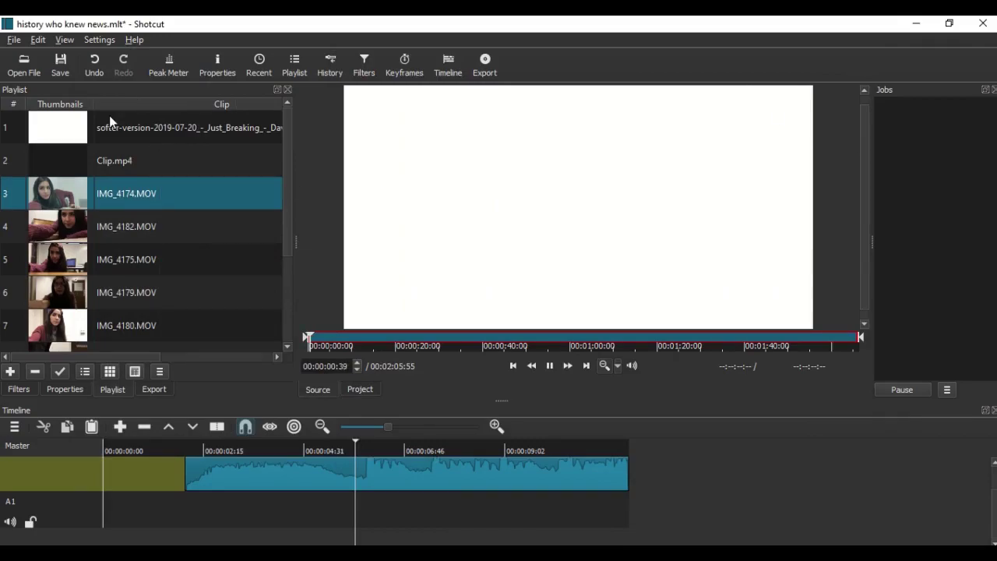
click(548, 368)
Place the softer Just Breaking music on audio track A1, lined up with the start of Clip.mp4.
drag(554, 158, 188, 509)
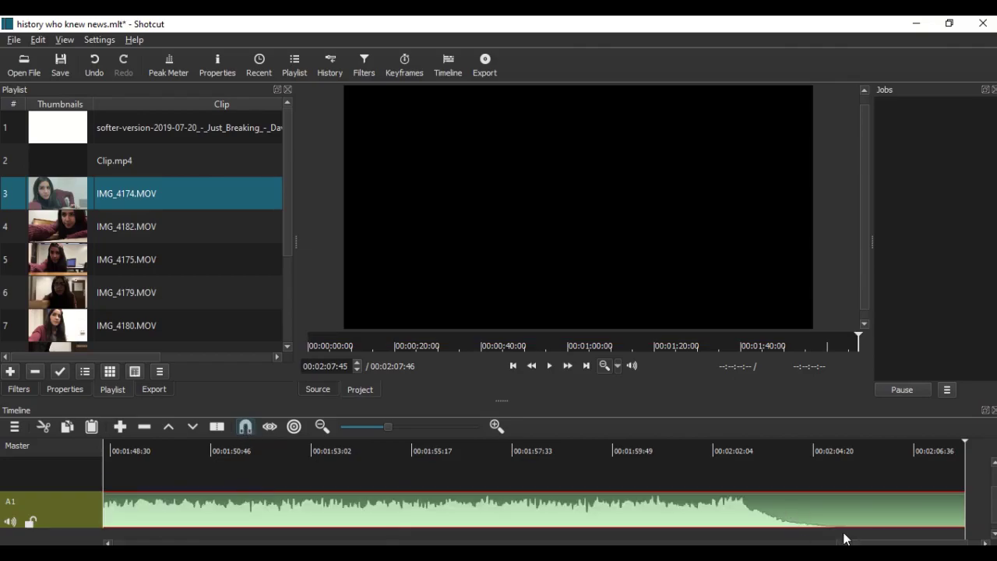
drag(856, 542, 107, 535)
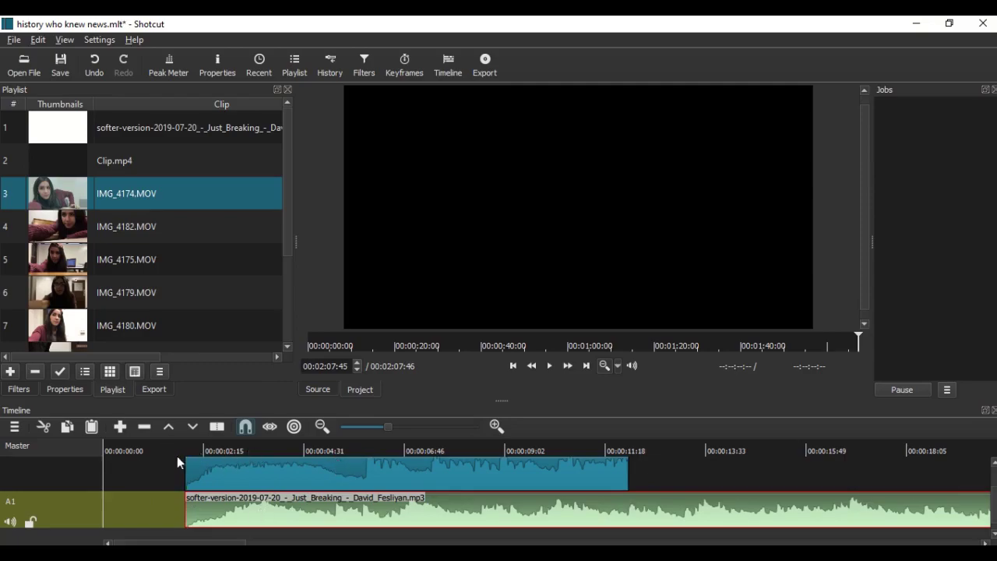
scroll(180, 467, up, 2)
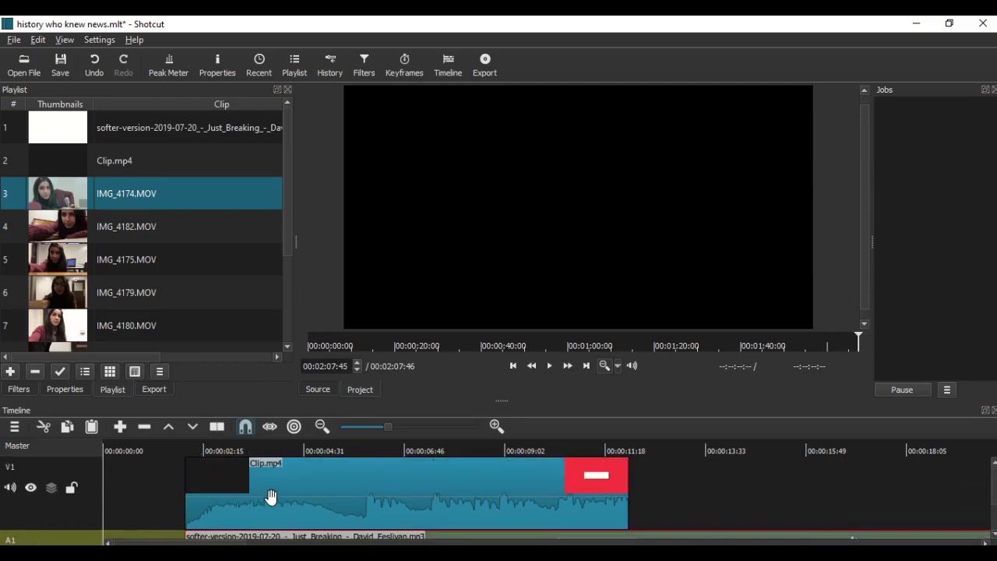
Try muting track V1 and preview the start of the intro with only the A1 music.
click(271, 496)
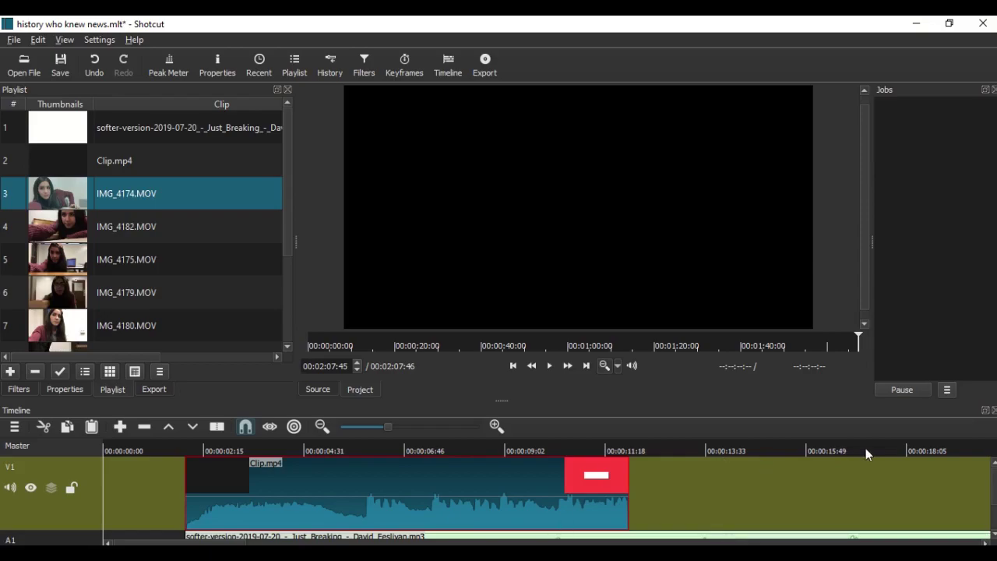
click(14, 491)
click(207, 449)
click(549, 365)
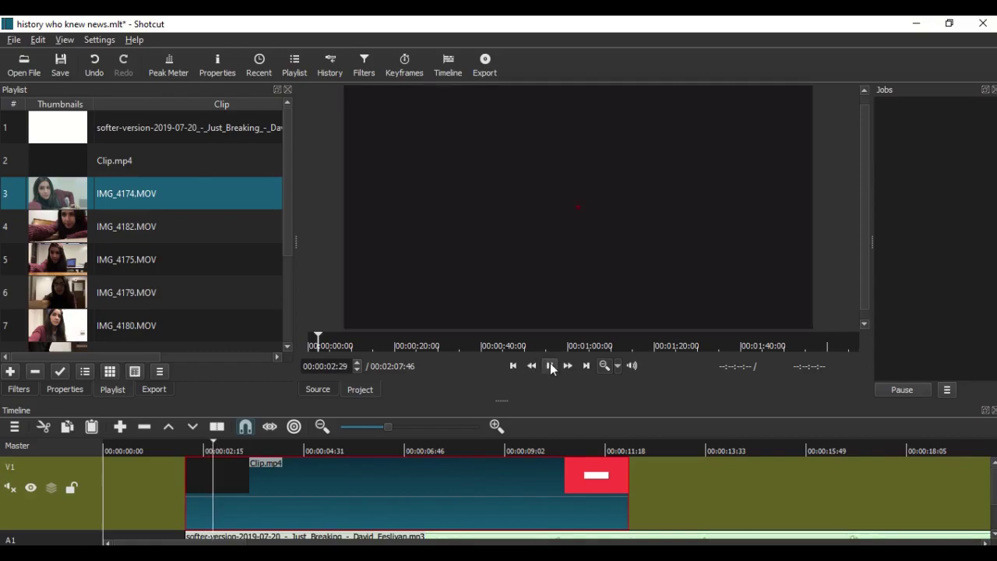
click(550, 365)
click(190, 465)
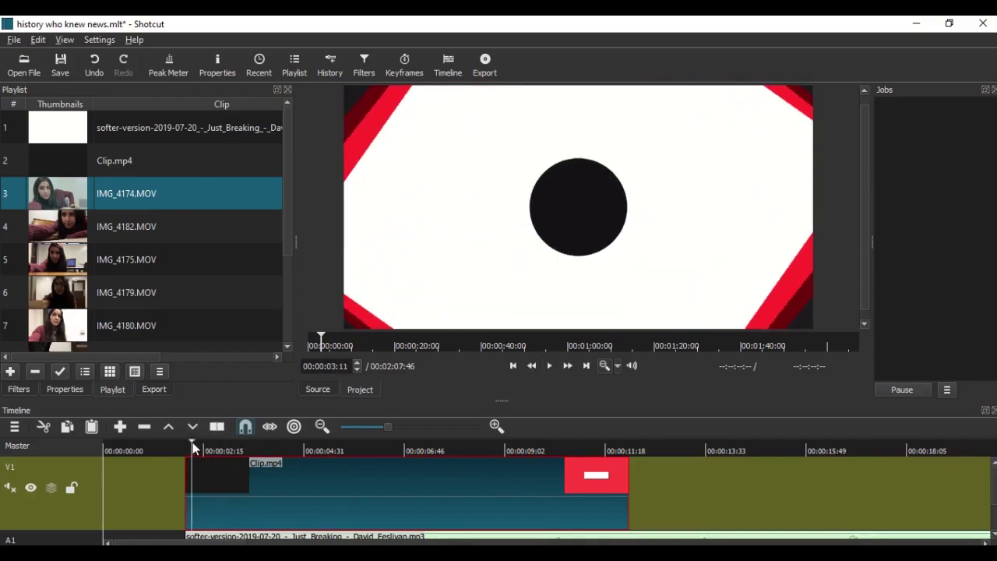
scroll(226, 498, down, 2)
scroll(249, 491, up, 2)
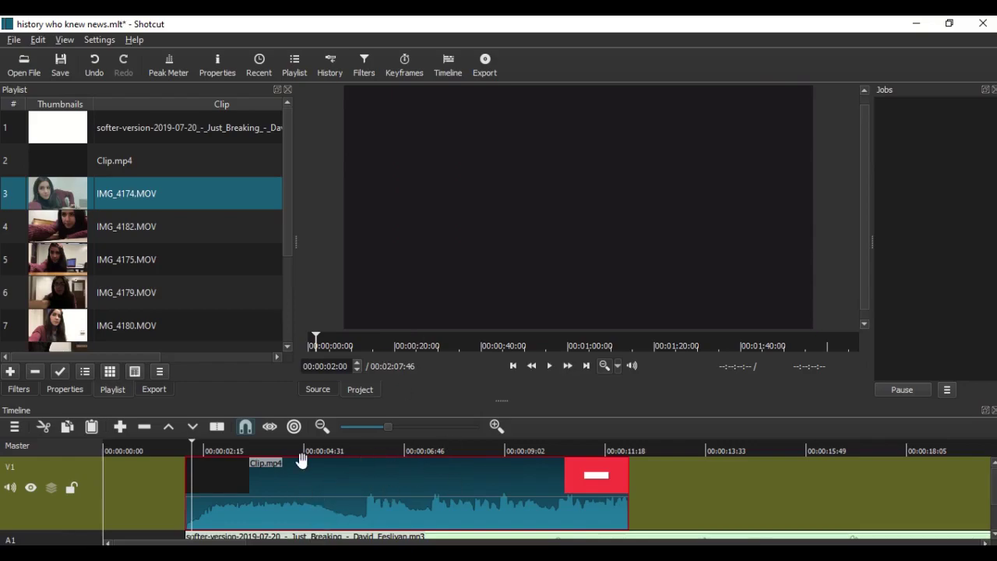
scroll(177, 482, down, 1)
scroll(166, 492, up, 1)
scroll(166, 492, down, 1)
scroll(155, 481, down, 2)
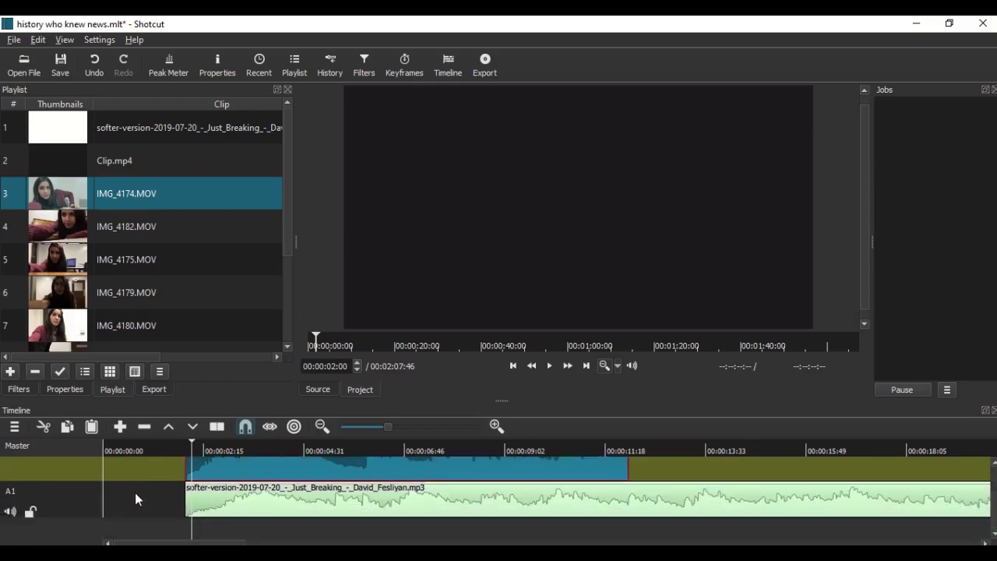
click(71, 510)
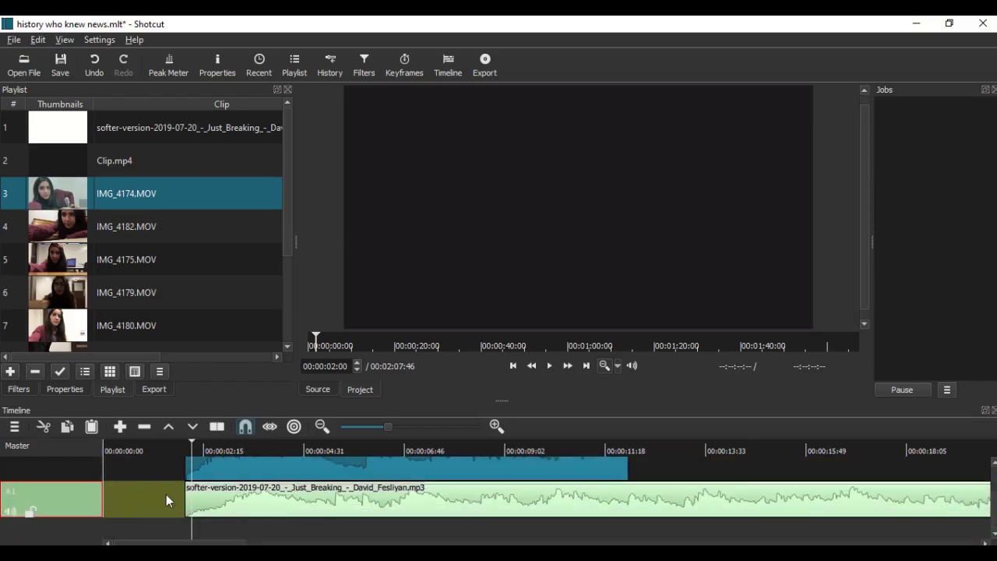
scroll(234, 506, up, 2)
Open the filter chooser for Clip.mp4 on track V1 and look through the favorite filters.
click(269, 511)
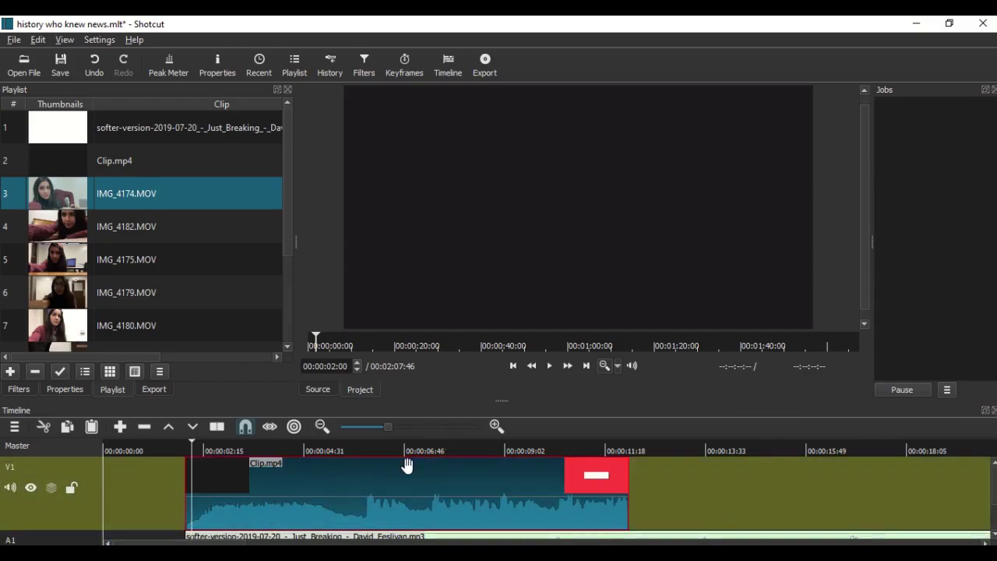
click(361, 61)
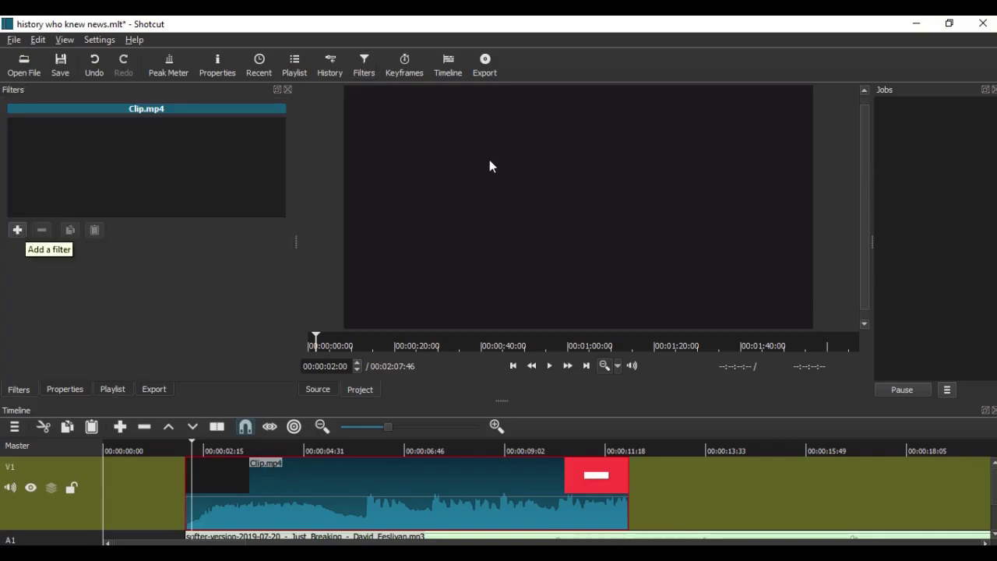
click(18, 229)
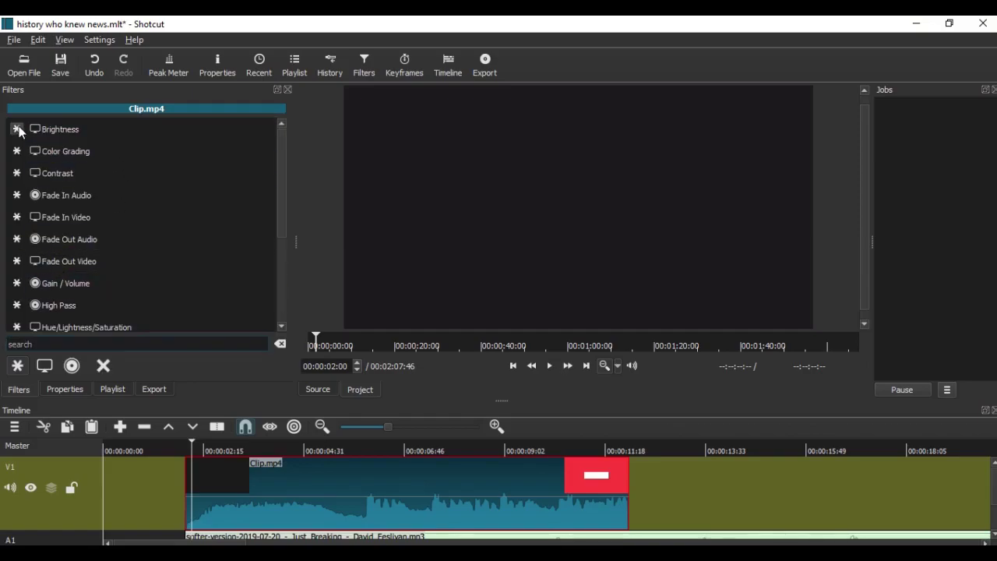
scroll(73, 186, down, 1)
scroll(73, 186, down, 2)
scroll(72, 186, up, 3)
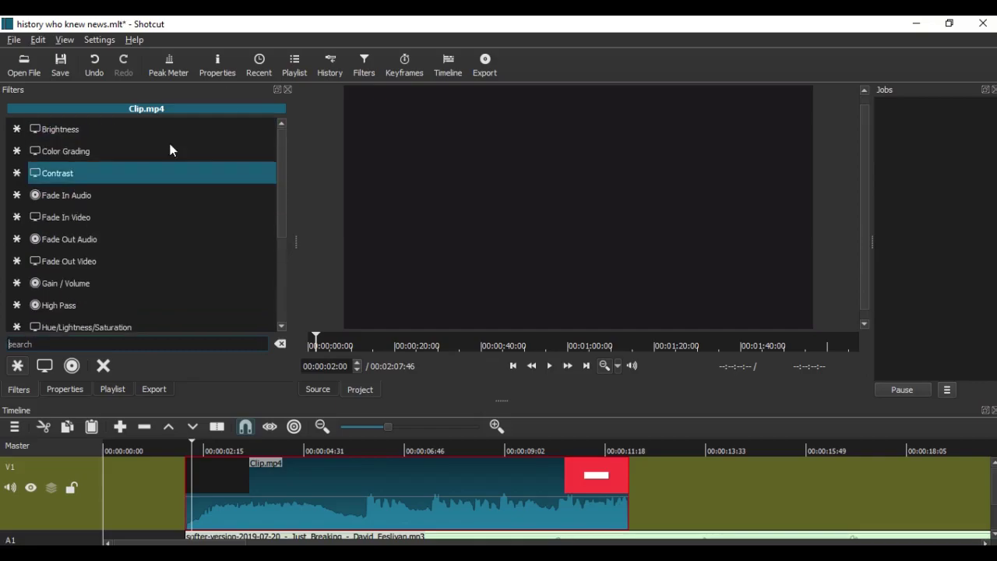
Look through the video filters available for Clip.mp4.
click(38, 365)
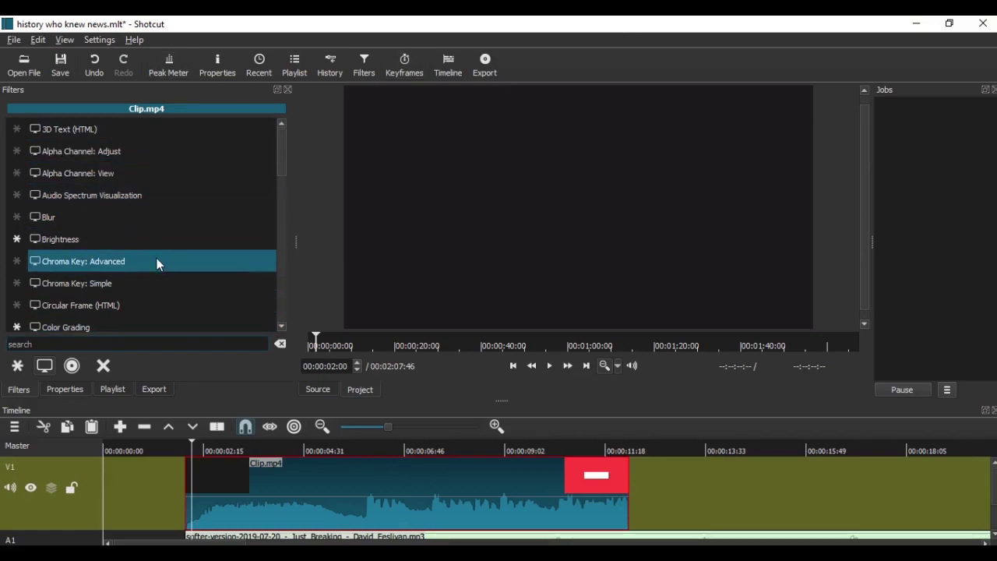
scroll(155, 264, down, 8)
scroll(153, 270, down, 7)
scroll(153, 271, up, 5)
scroll(155, 271, down, 6)
scroll(164, 253, up, 4)
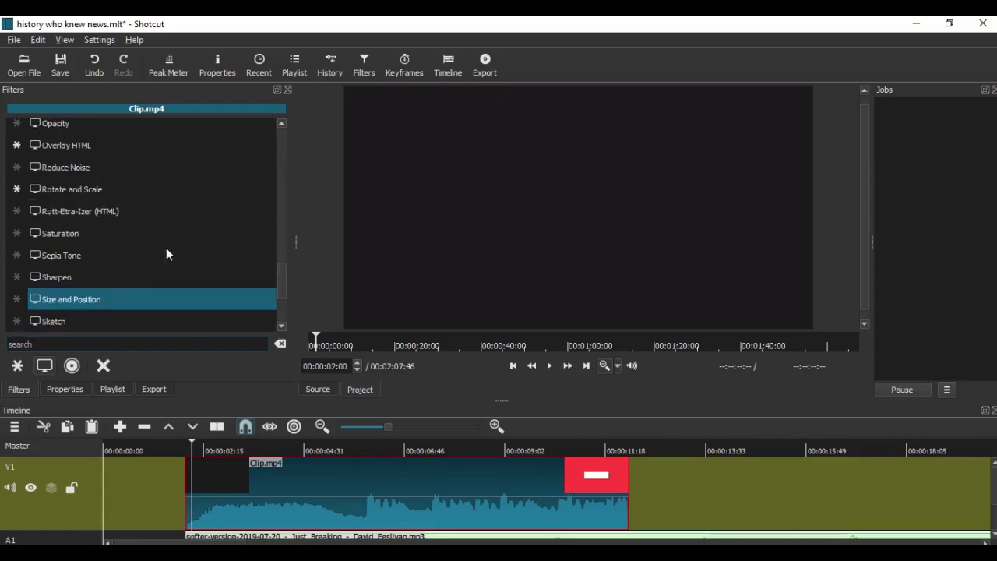
scroll(165, 248, up, 2)
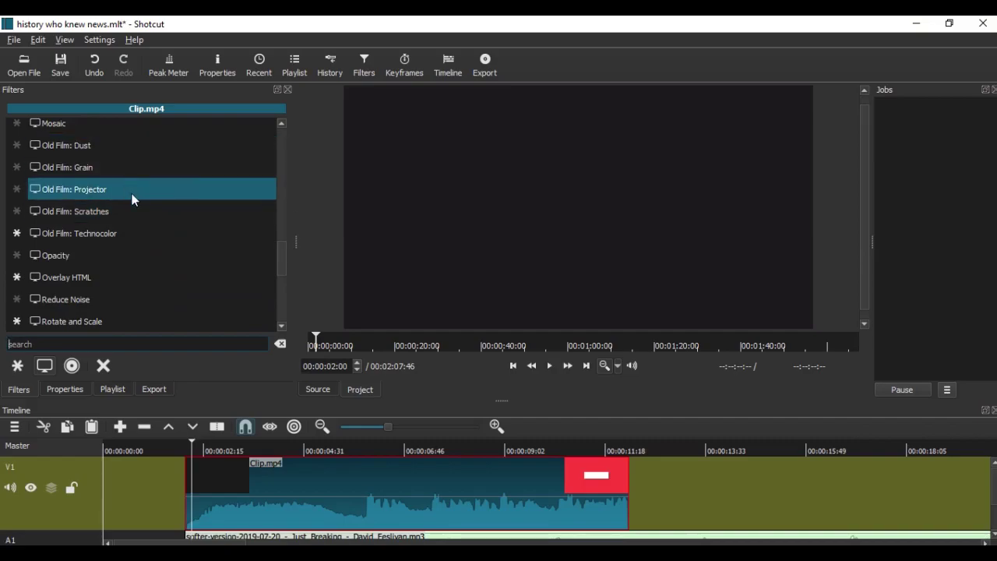
scroll(117, 276, up, 8)
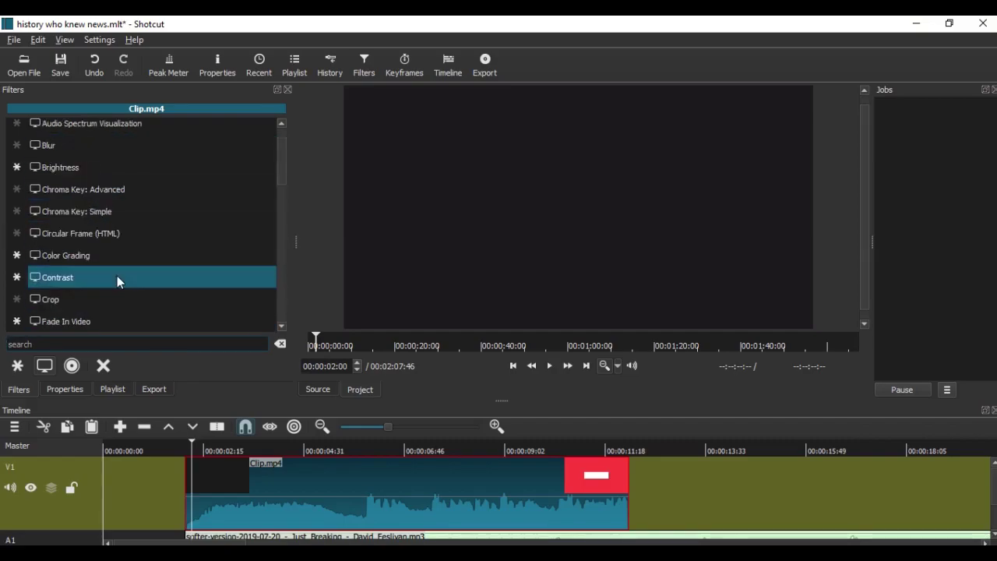
Add a Gain / Volume filter to Clip.mp4 and set its level to -50.0 dB.
click(72, 366)
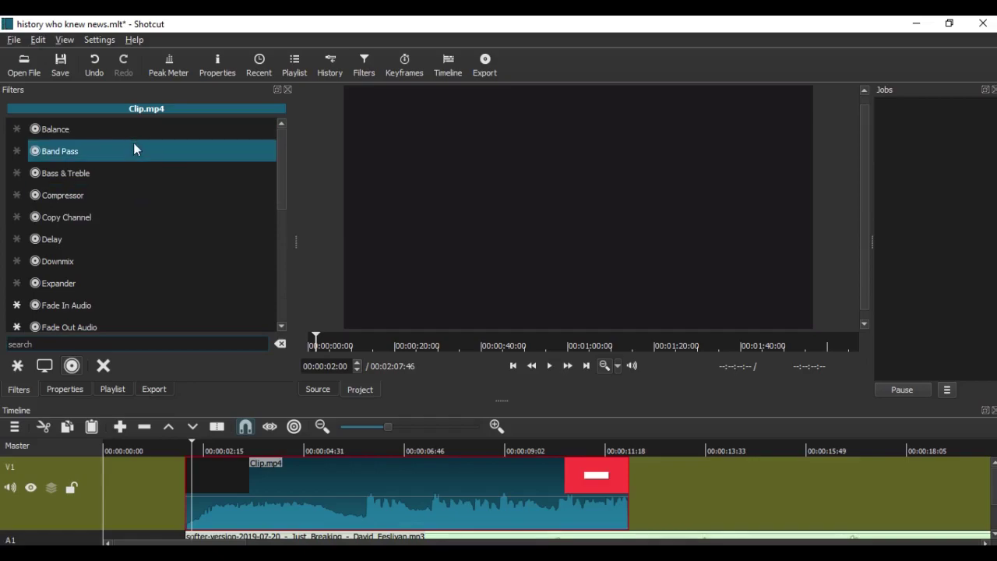
scroll(144, 163, down, 4)
scroll(145, 215, up, 4)
scroll(145, 217, down, 4)
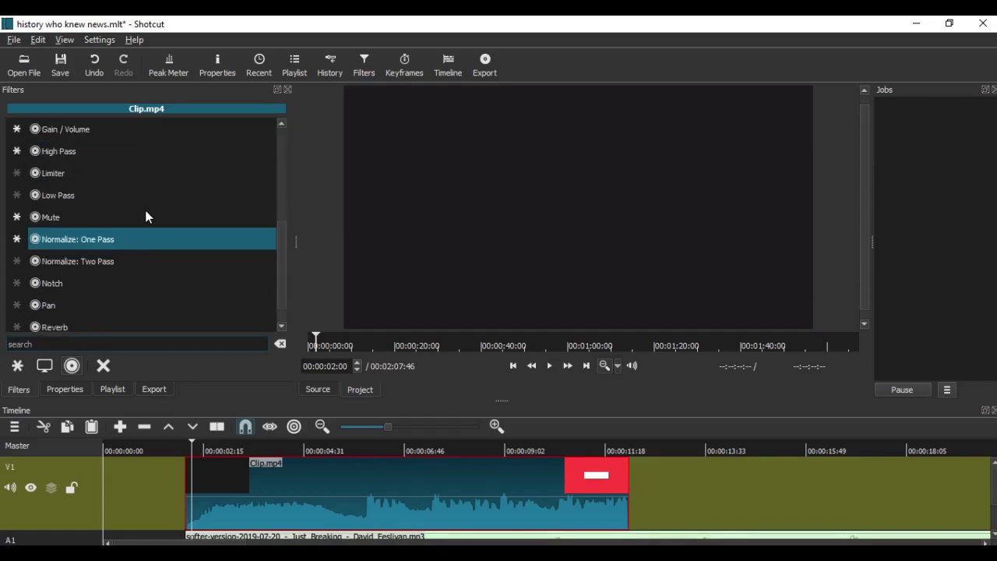
scroll(146, 216, up, 4)
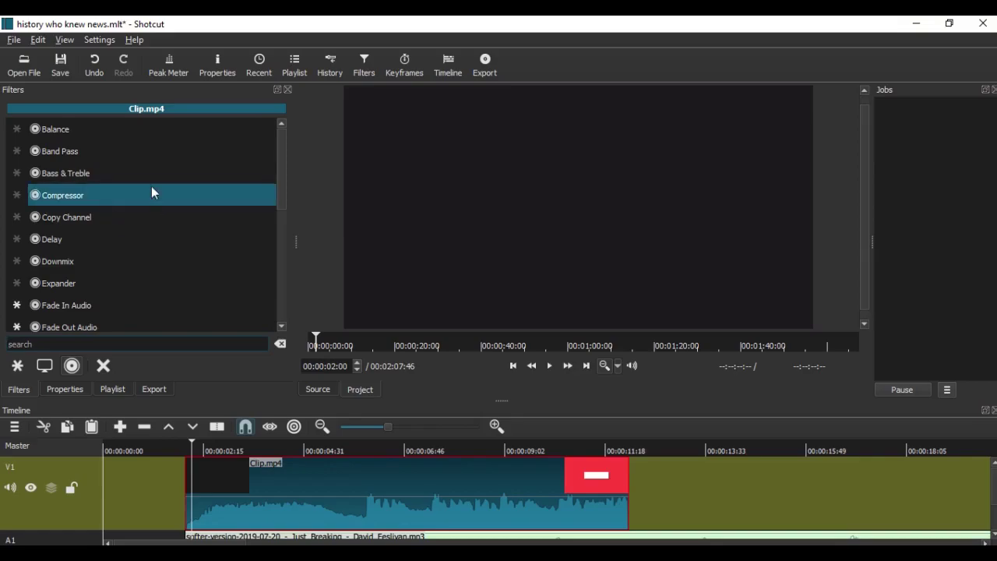
click(17, 367)
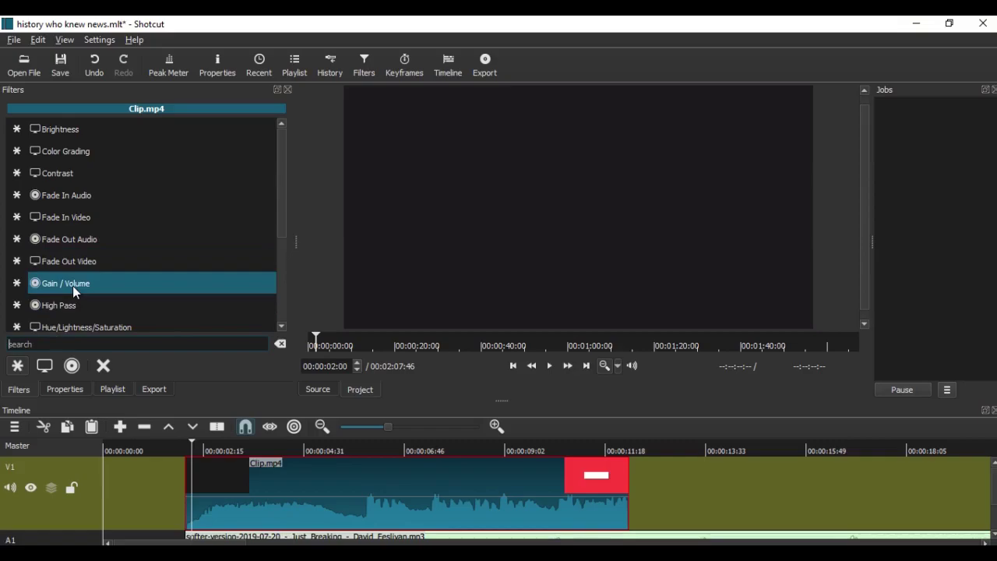
click(142, 280)
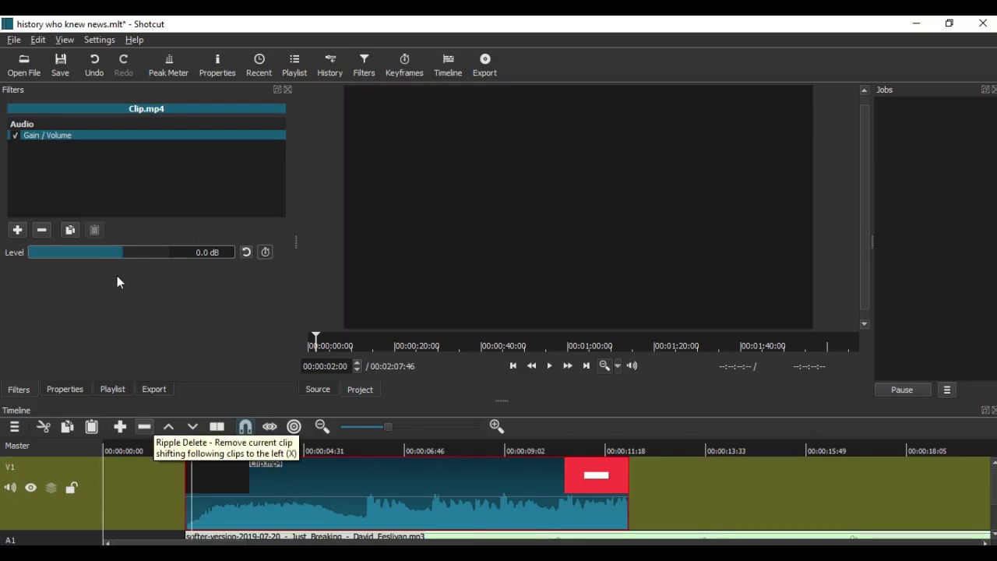
drag(119, 252, 15, 264)
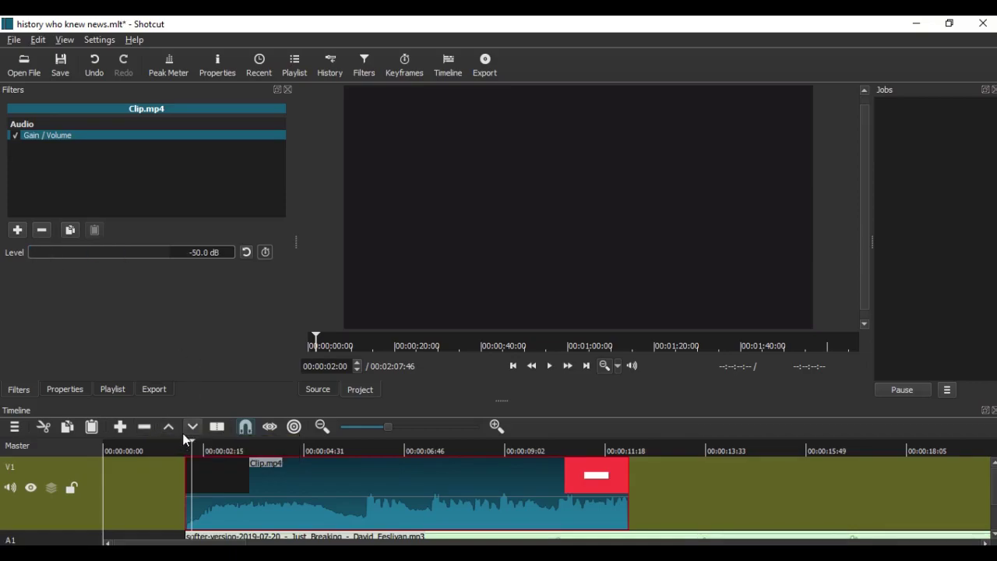
Preview the intro from 00:00:01:09 to check the picture against the A1 music.
click(155, 448)
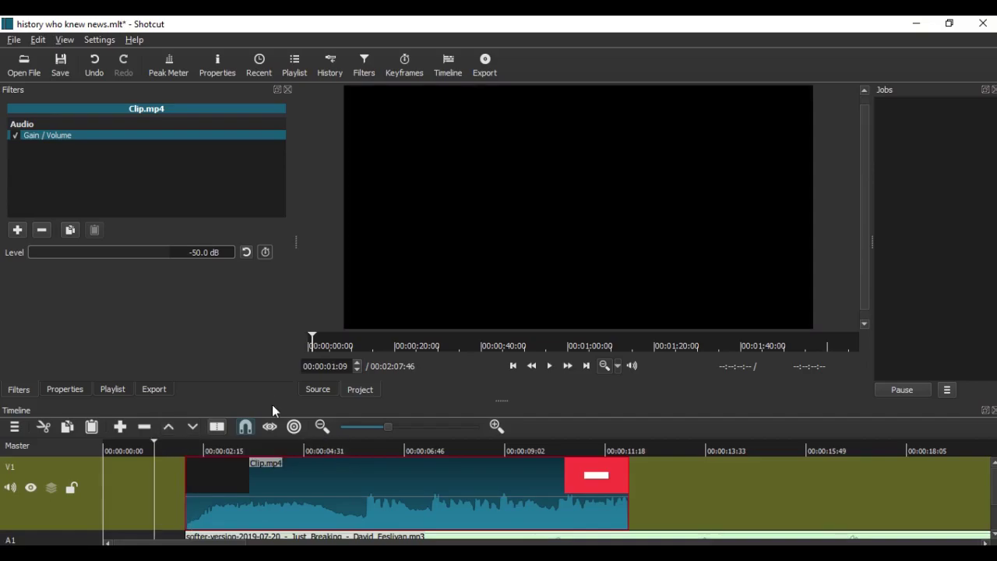
scroll(239, 498, down, 2)
scroll(238, 501, up, 2)
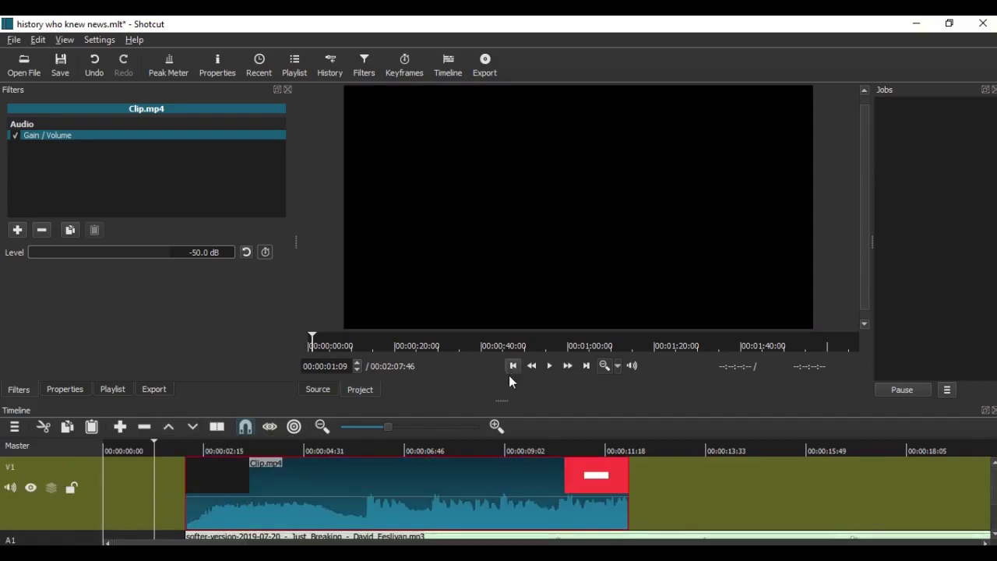
click(549, 365)
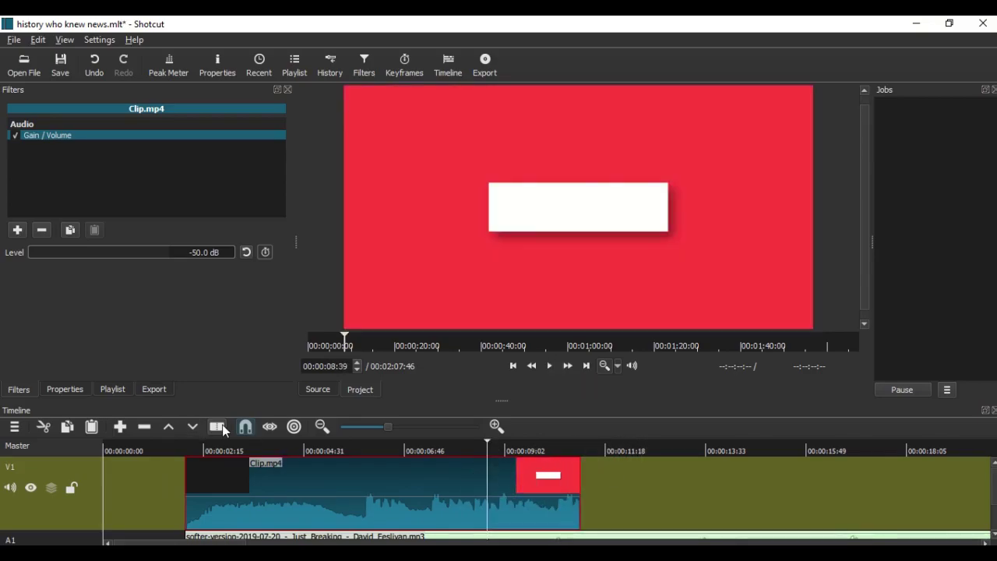
Split Clip.mp4 on track V1 at 00:00:08:39 and remove the trailing part from the timeline.
click(218, 428)
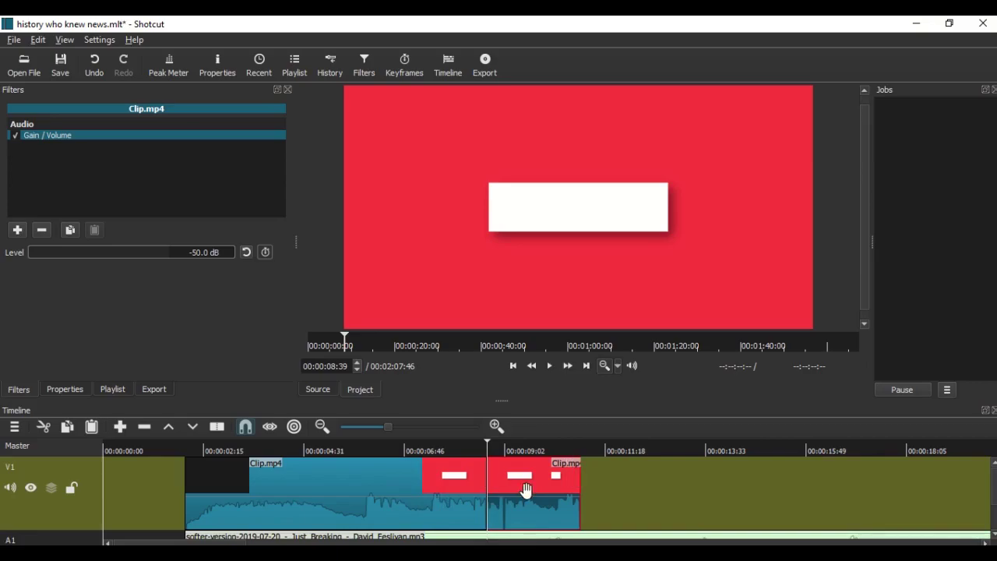
drag(526, 491, 794, 454)
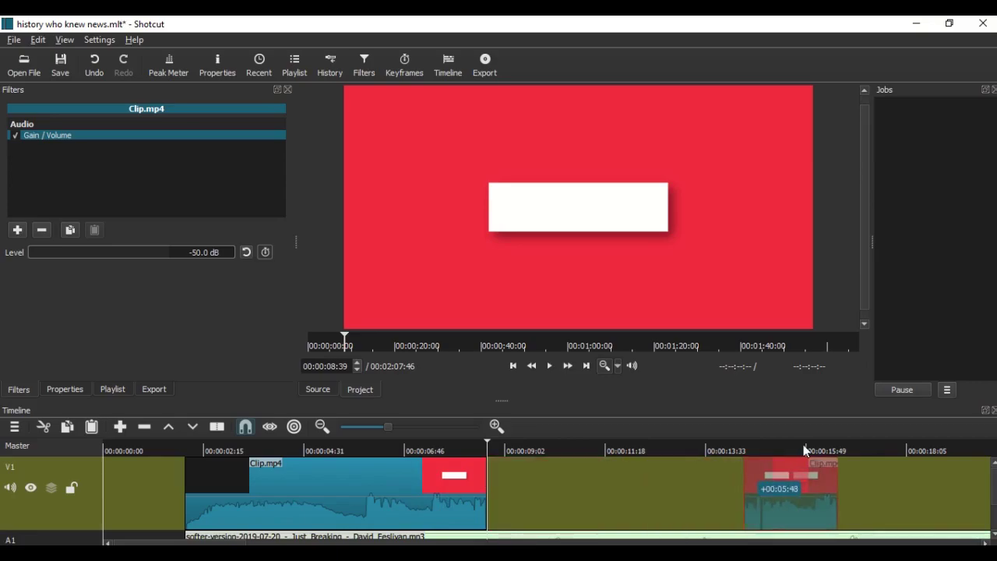
click(723, 447)
click(549, 366)
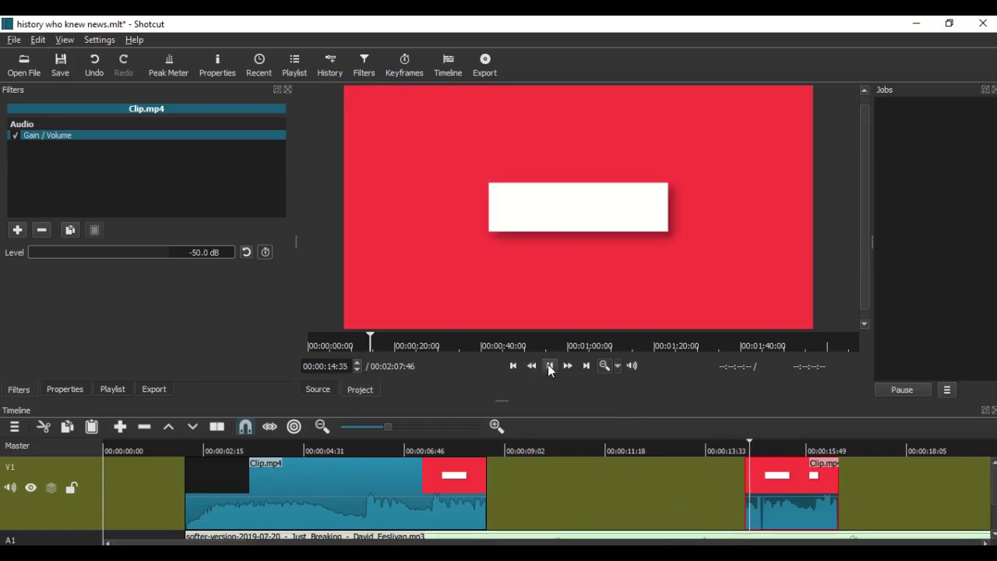
click(549, 366)
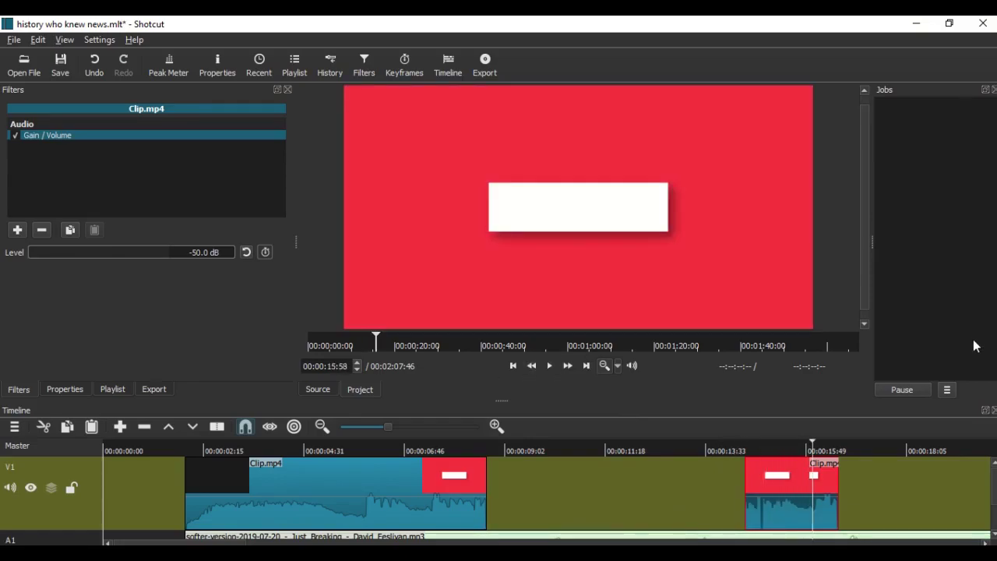
right_click(779, 488)
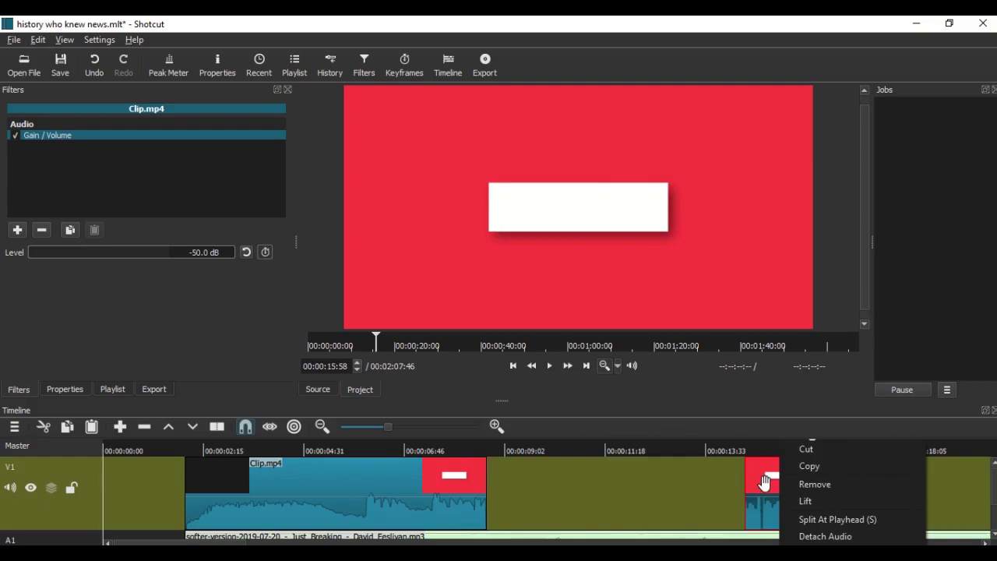
click(798, 499)
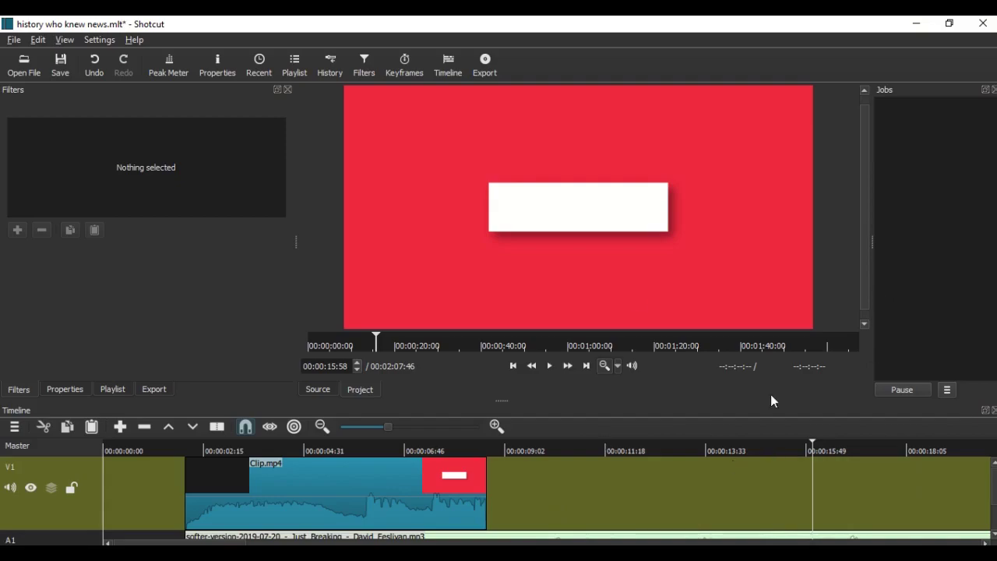
Split the remaining Clip.mp4 at 00:00:06:28, where the white box is almost fully expanded on the red background.
click(444, 487)
click(447, 446)
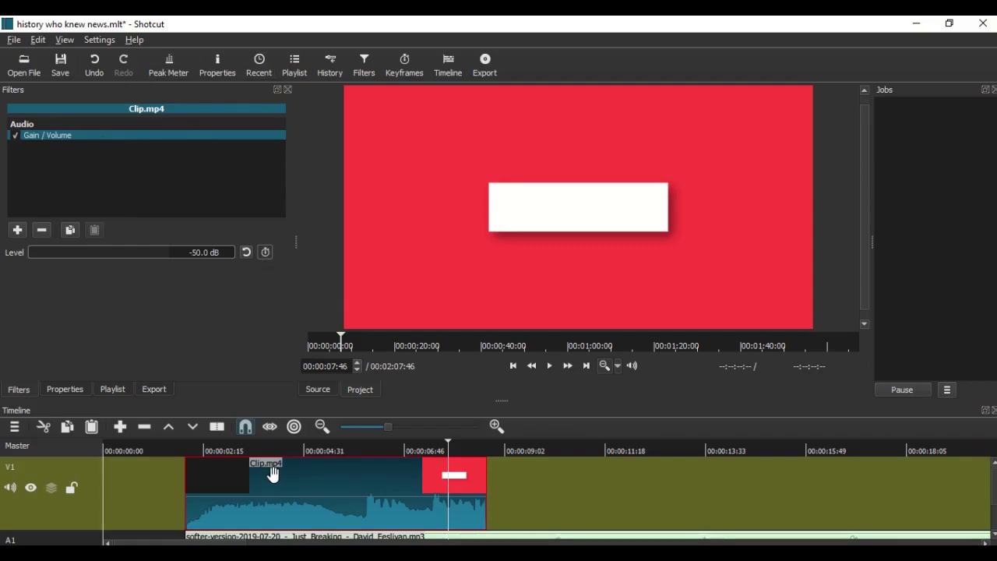
scroll(316, 491, down, 1)
scroll(316, 490, up, 1)
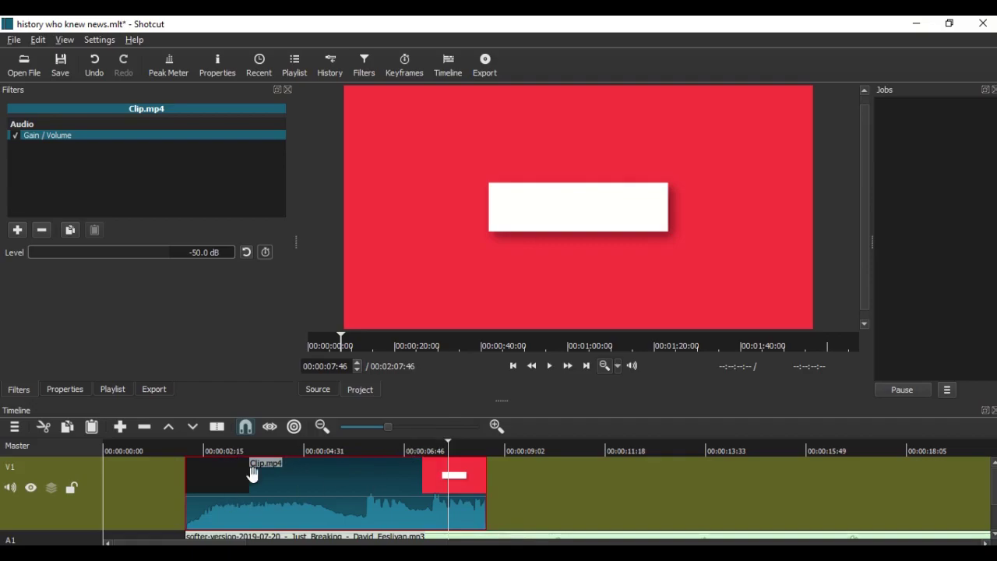
click(223, 449)
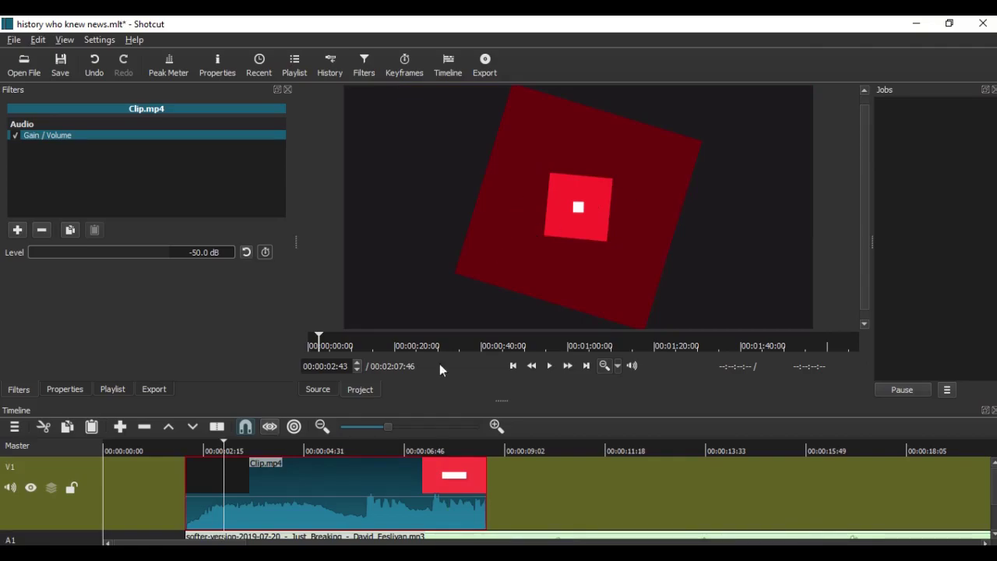
click(408, 447)
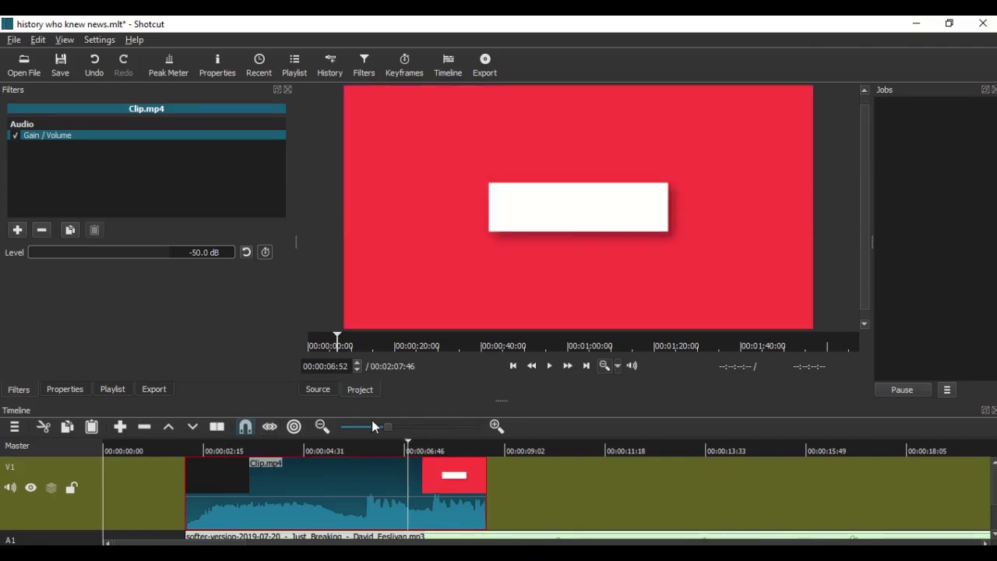
click(306, 450)
click(391, 449)
key(s)
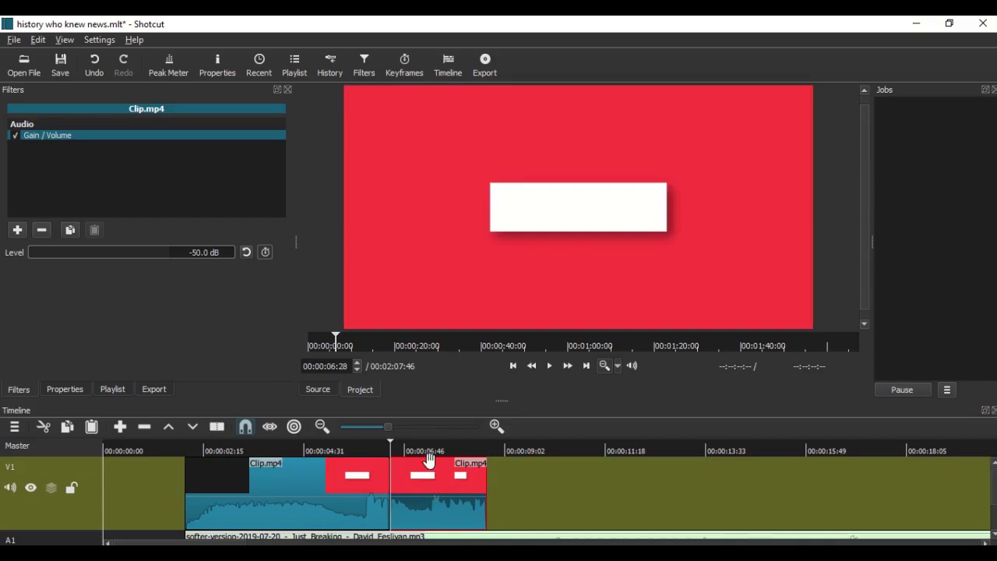
Add a Text video filter to the second Clip.mp4 segment, which shows the static white box.
click(424, 449)
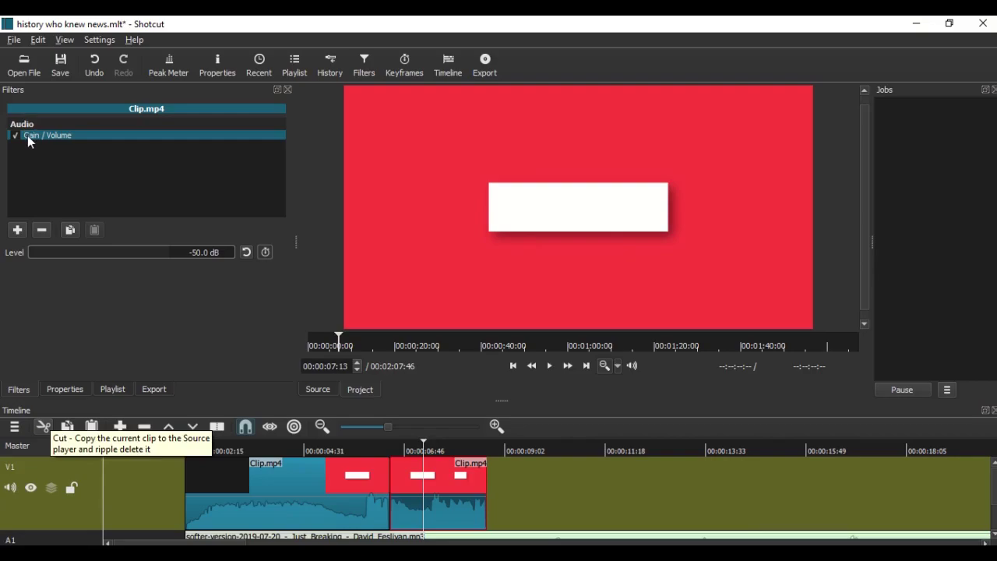
click(286, 451)
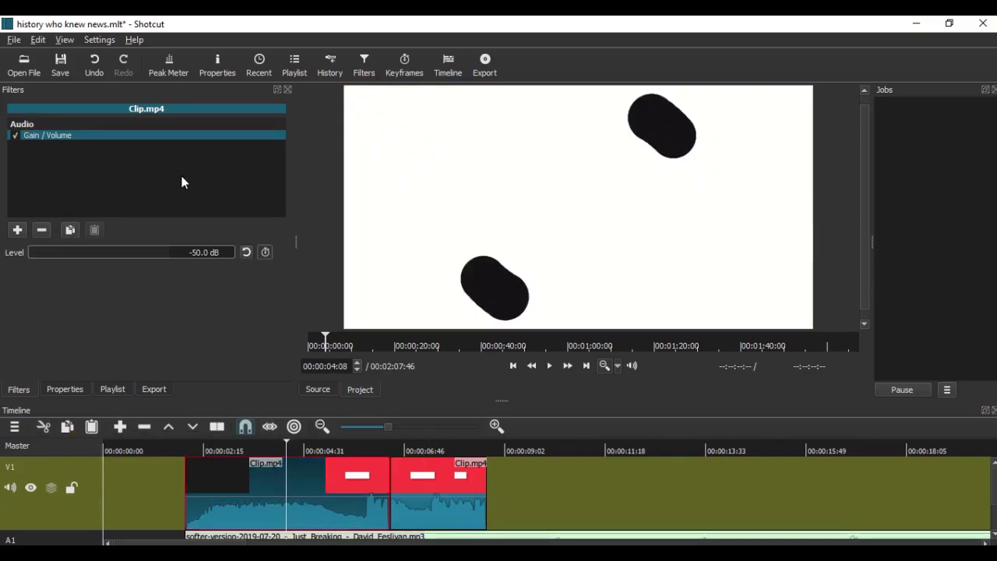
click(428, 496)
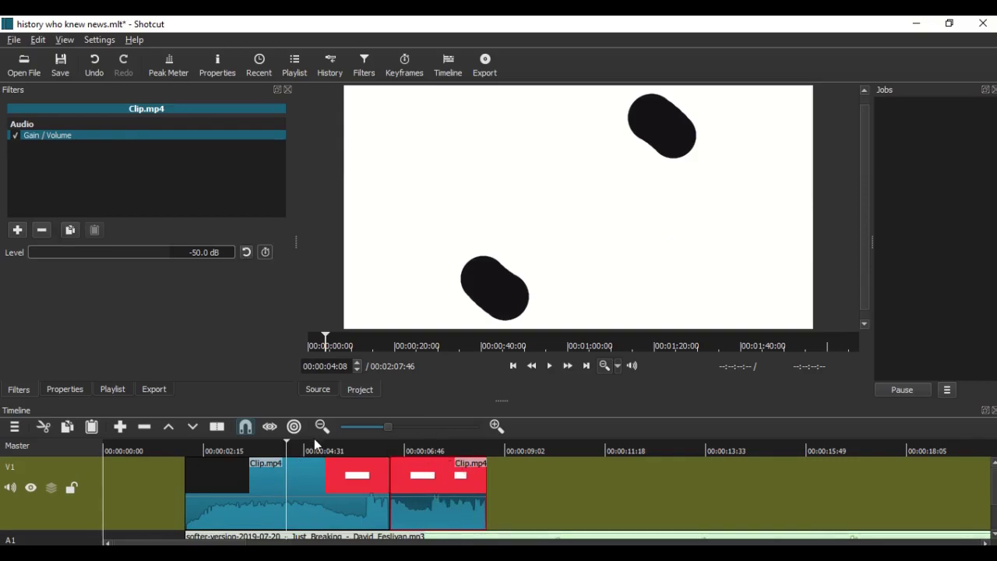
click(430, 445)
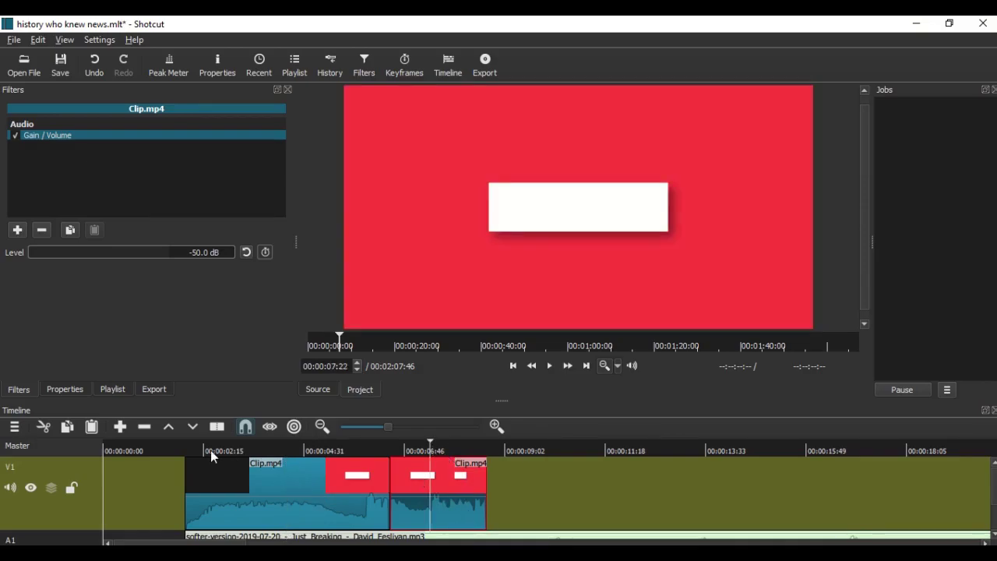
click(17, 230)
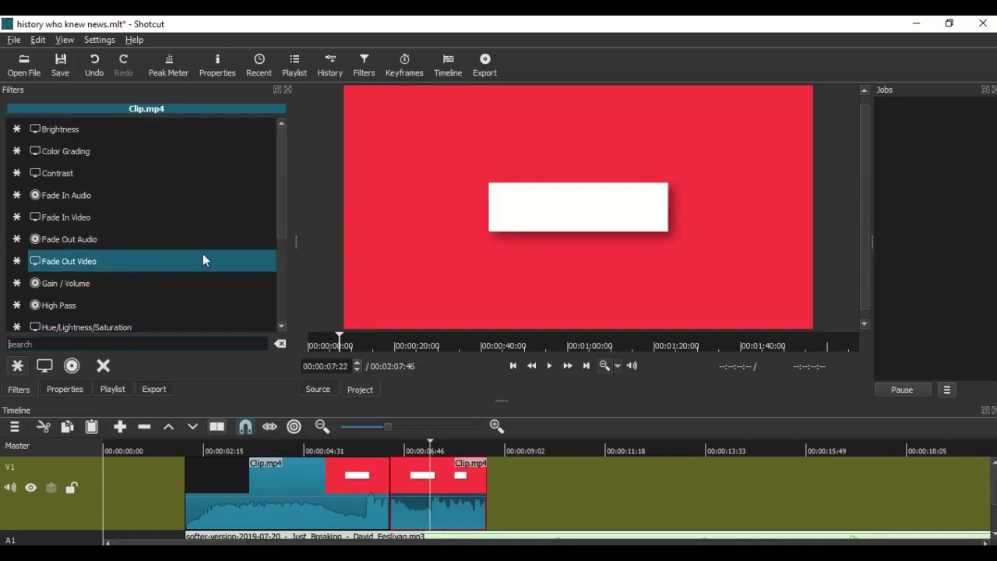
click(44, 365)
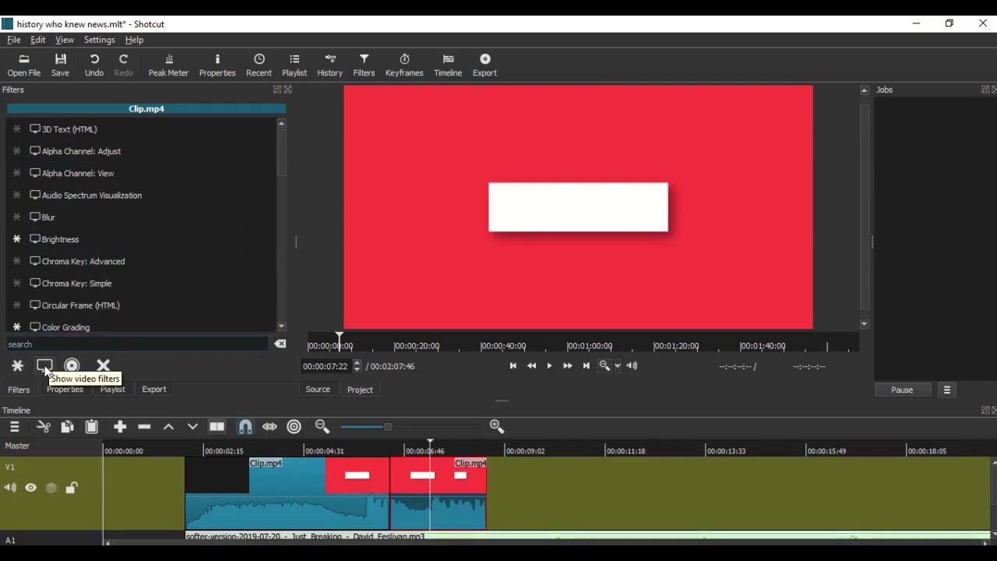
scroll(152, 171, down, 2)
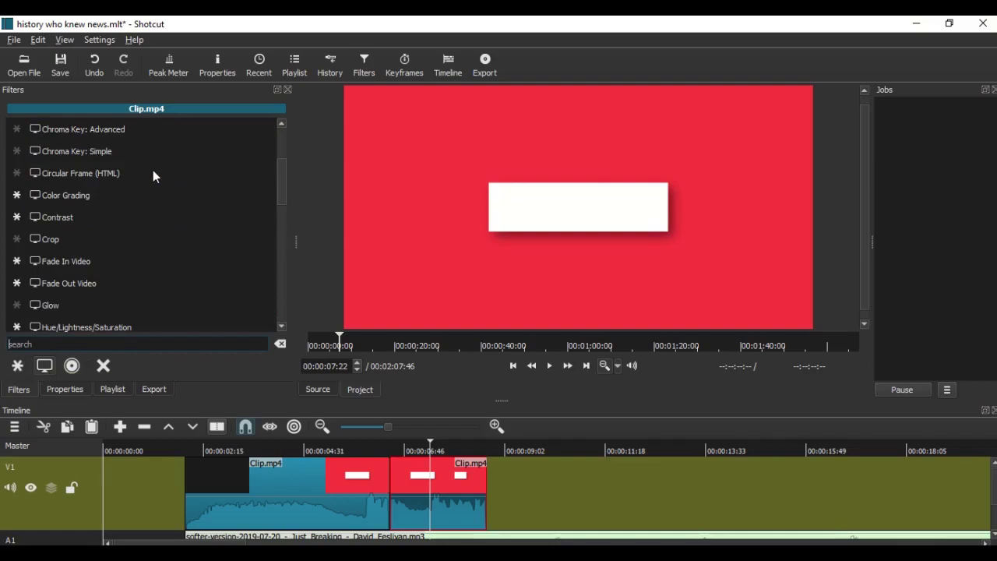
scroll(121, 234, down, 1)
scroll(91, 260, down, 1)
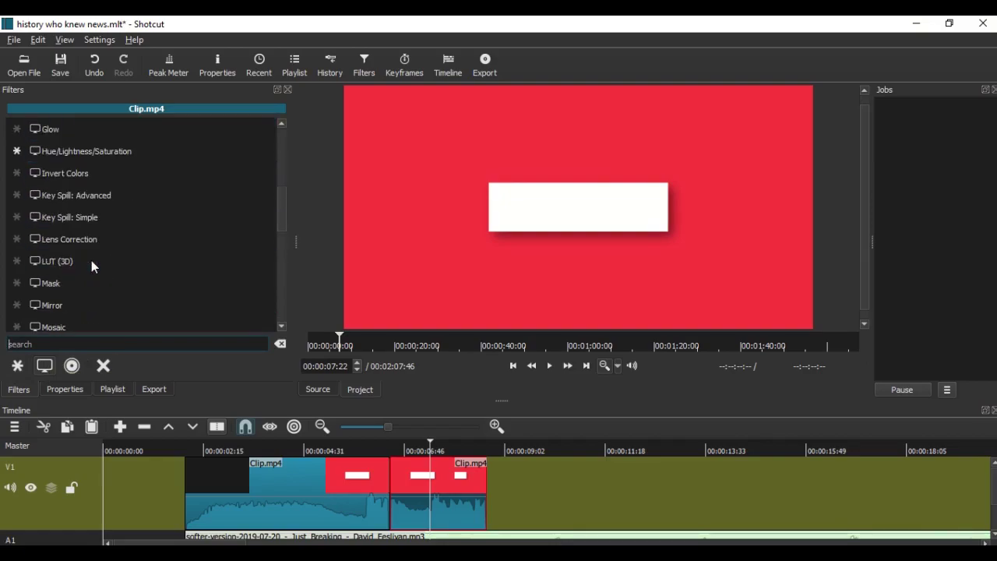
scroll(105, 235, up, 2)
scroll(106, 234, down, 10)
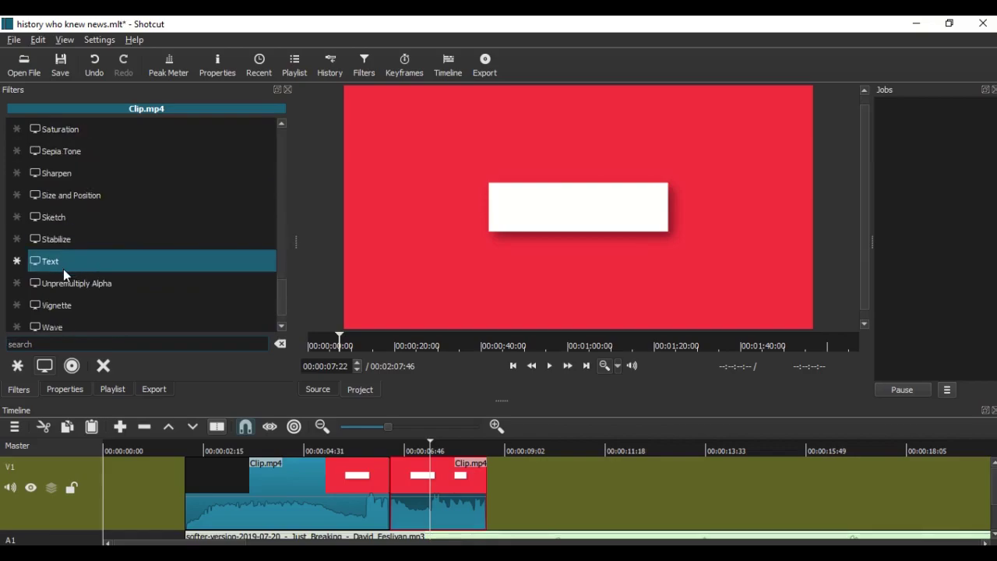
click(66, 270)
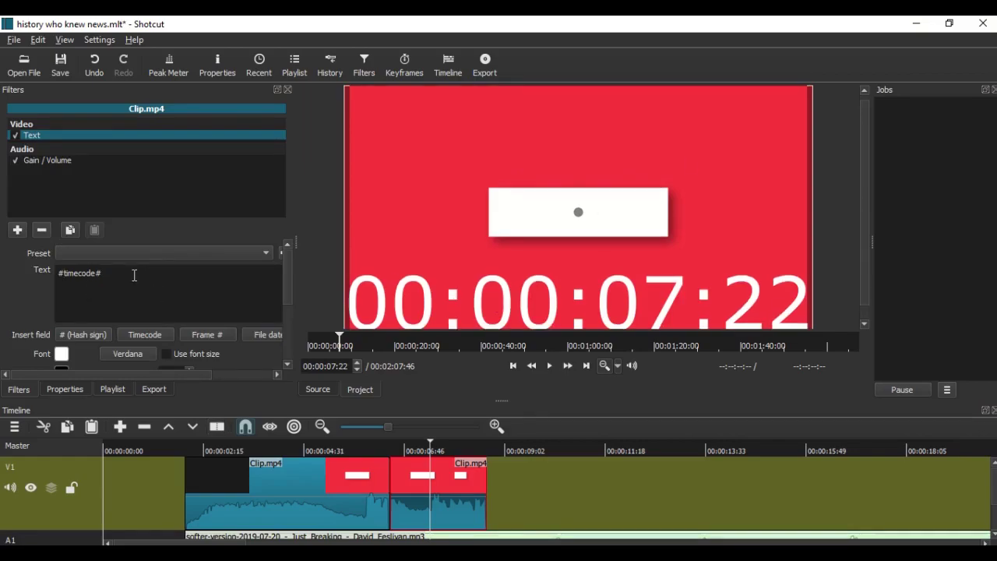
Preview the text overlay on the second Clip.mp4 segment from 00:00:06:31.
click(392, 449)
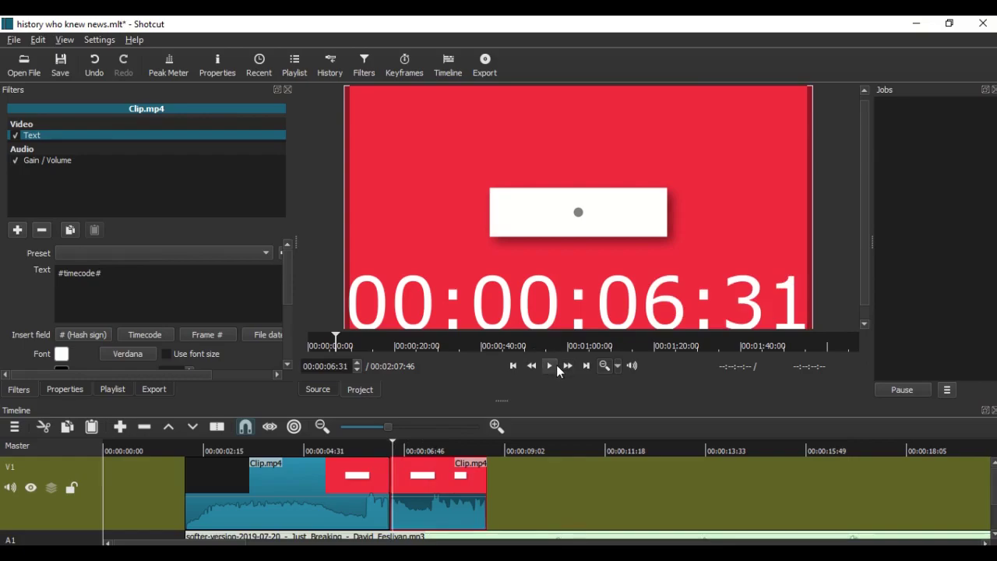
click(551, 366)
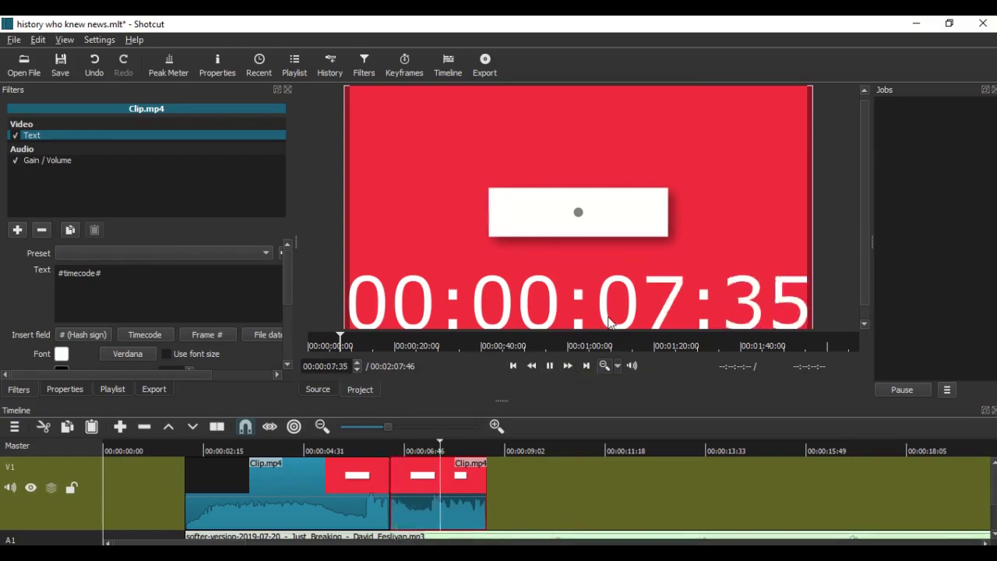
click(552, 366)
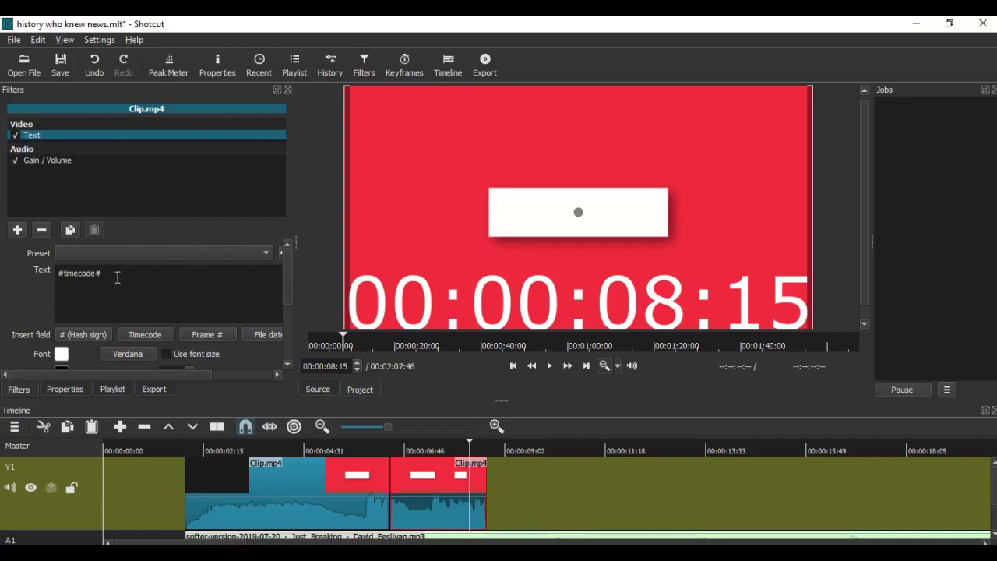
Replace the timecode placeholder in the second Clip.mp4 segment's Text filter with Who Knew News.
key(ctrl+a)
key(BackSpace)
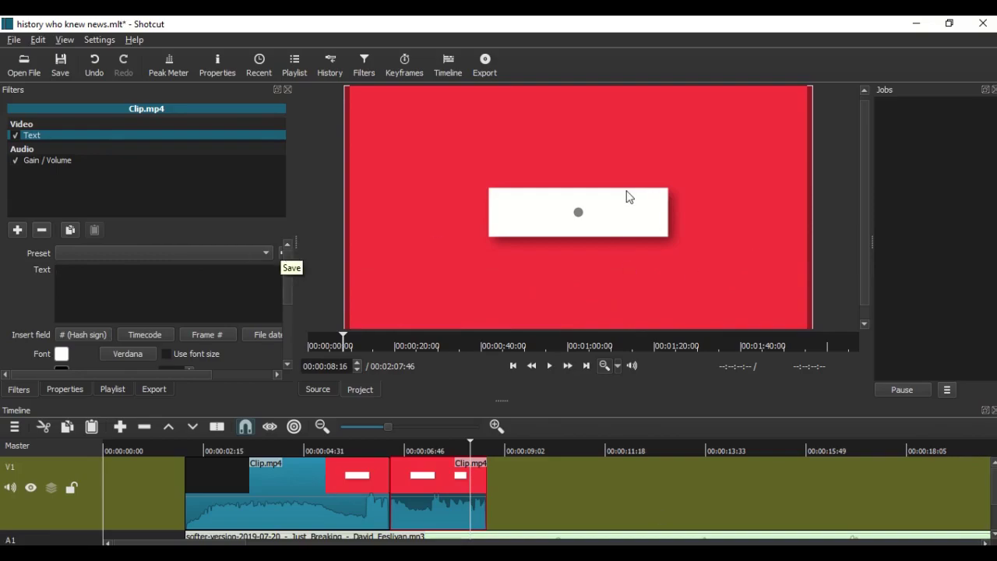
text(Wh)
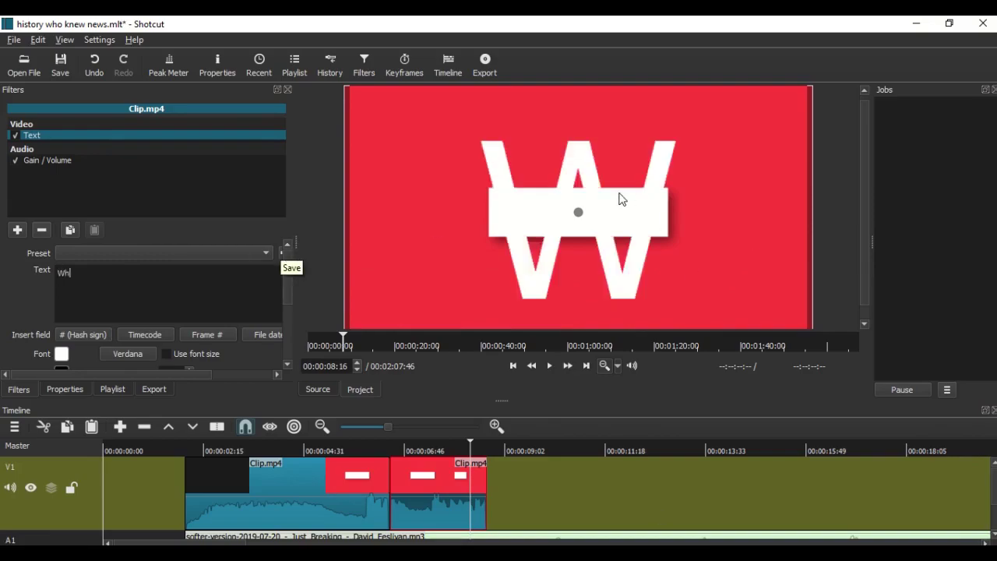
text(o Knew)
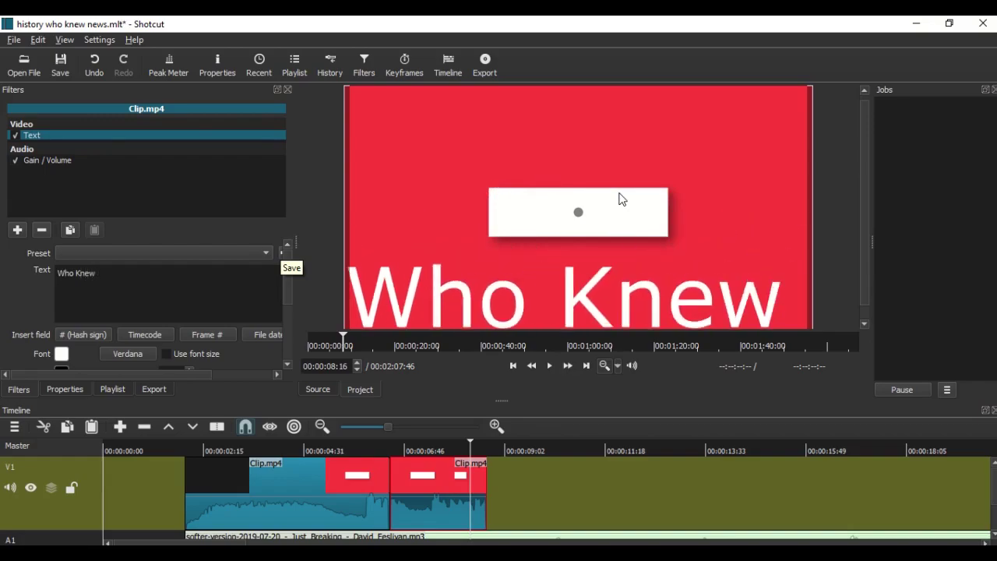
text( News)
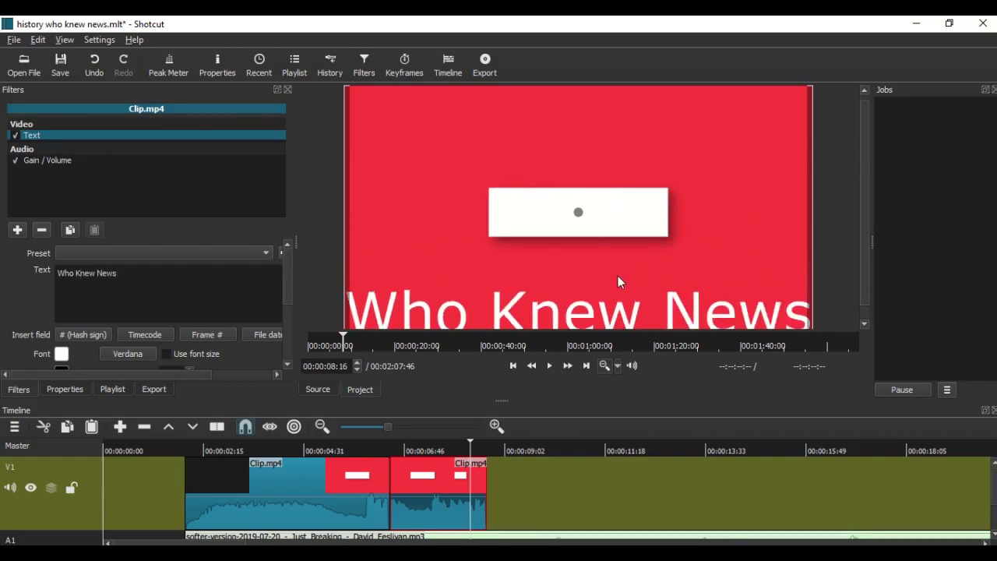
Set the Who Knew News font color to dark gray #232323.
scroll(45, 356, down, 1)
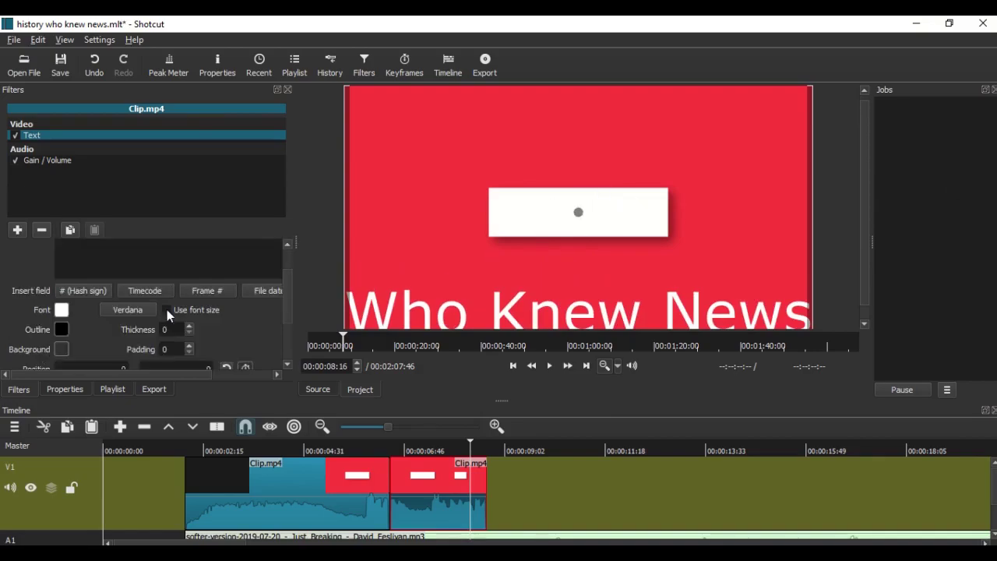
click(62, 309)
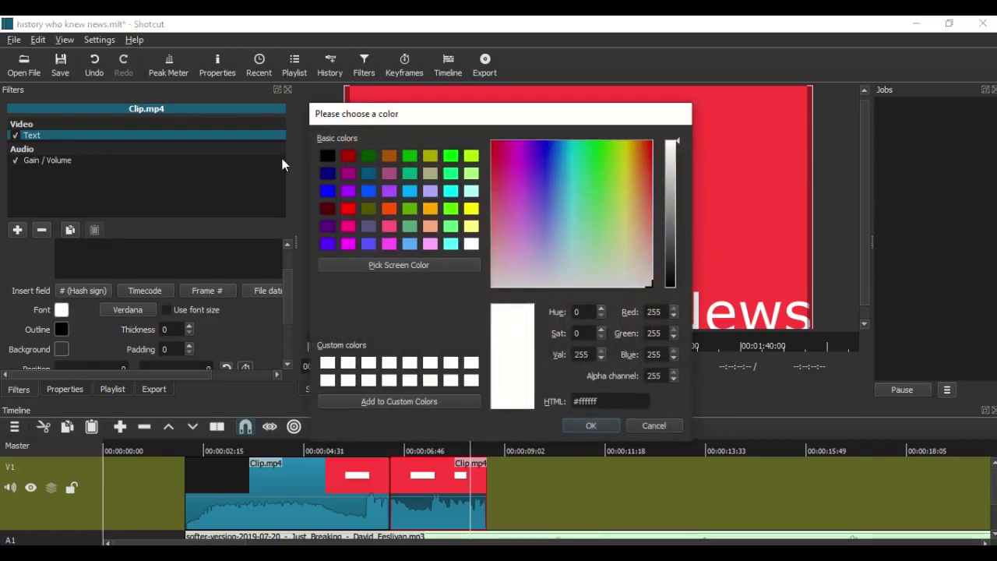
click(671, 266)
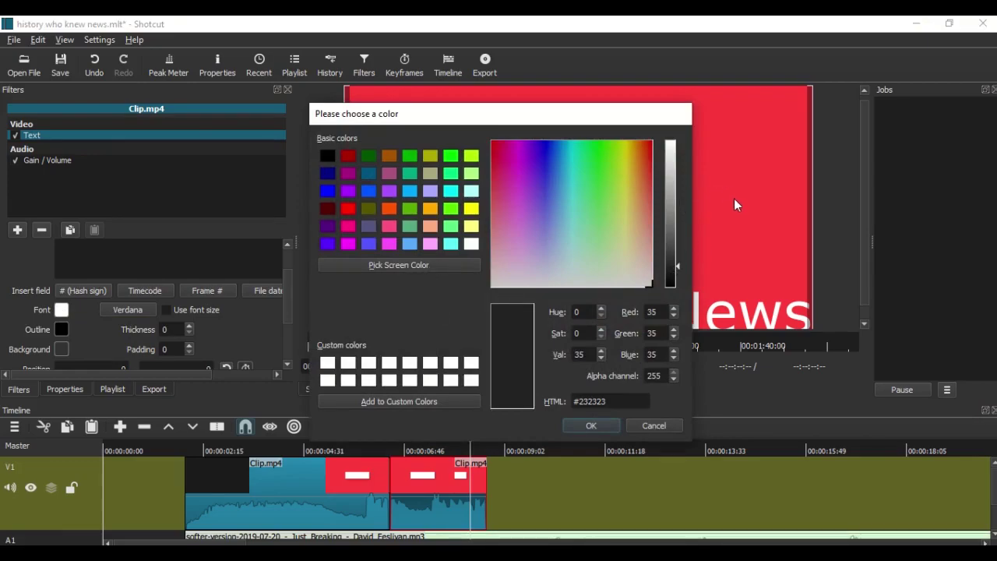
click(378, 266)
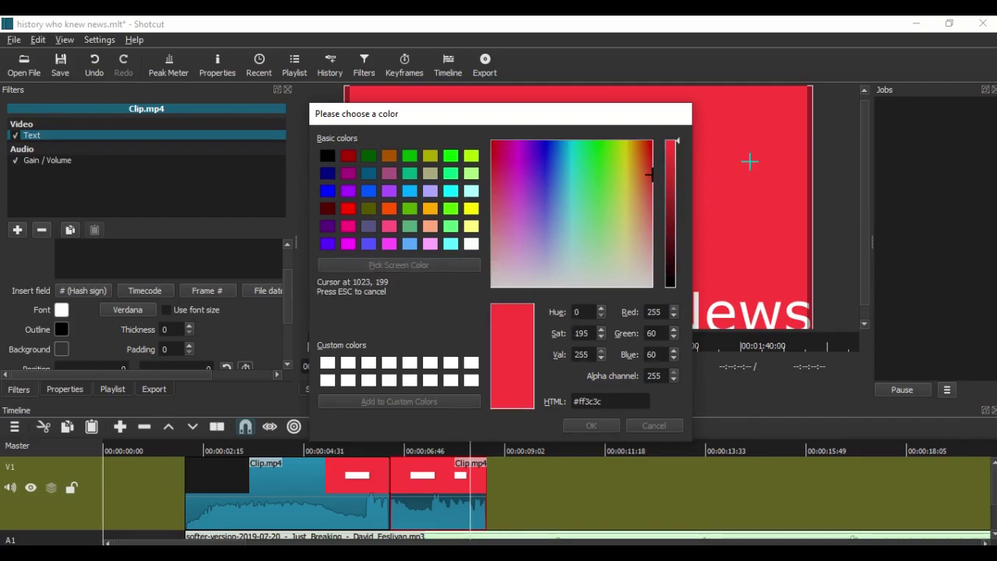
key(Escape)
key(Return)
Fit the Who Knew News text inside the white box with Middle vertical fit, in a frame about 480 x 294 at position 398, 210.
scroll(257, 333, down, 2)
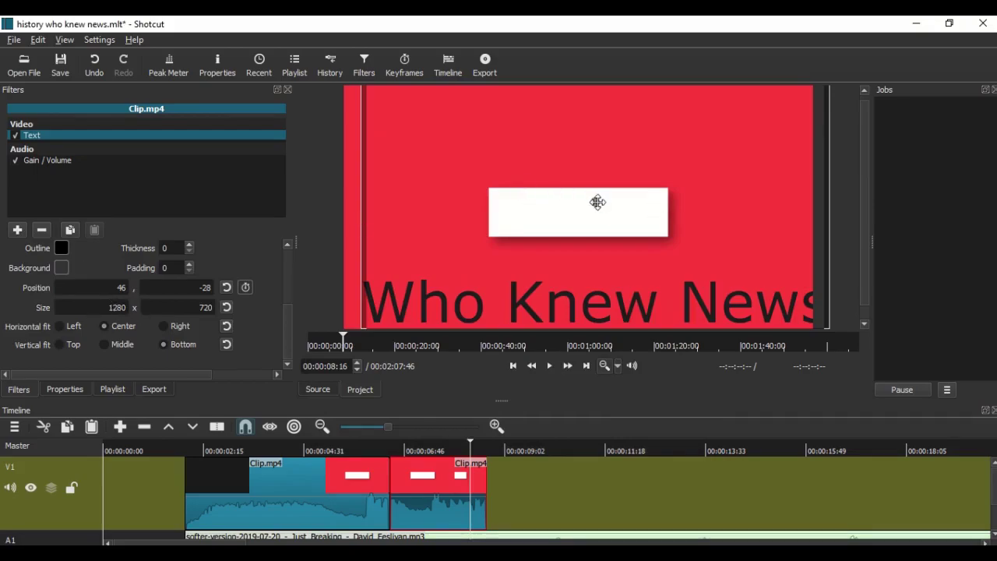
drag(597, 202, 617, 252)
drag(384, 120, 712, 334)
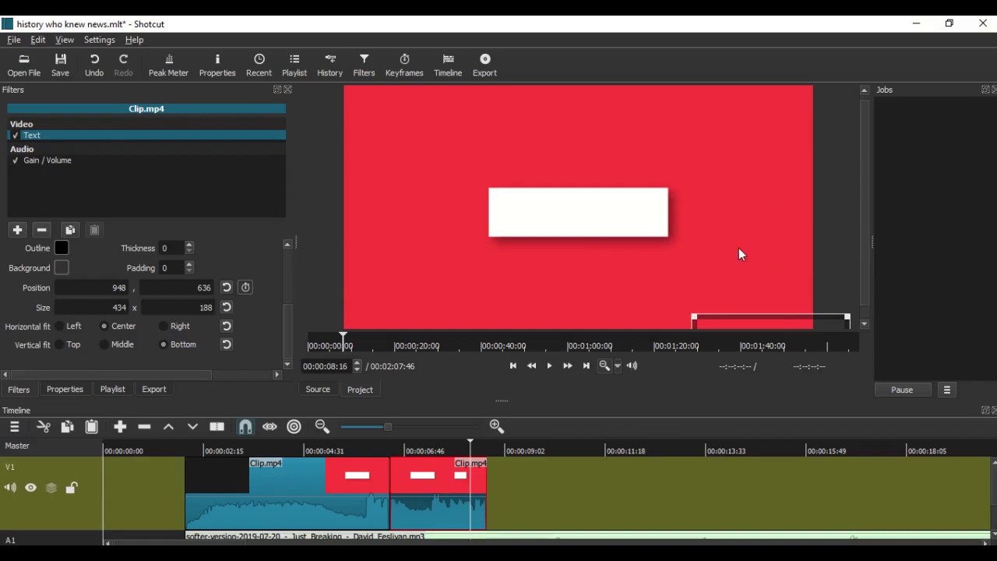
drag(693, 316, 514, 96)
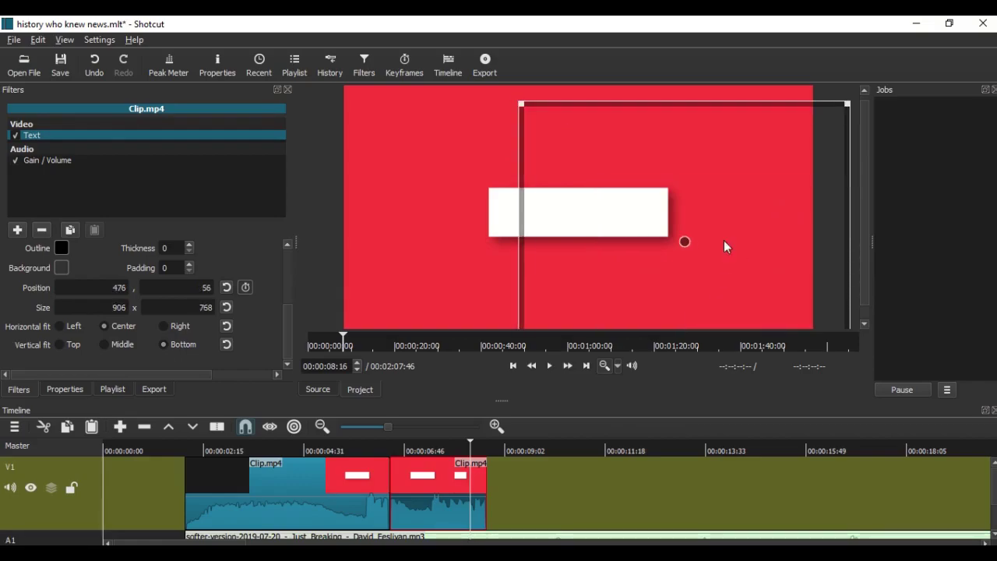
drag(687, 242, 544, 165)
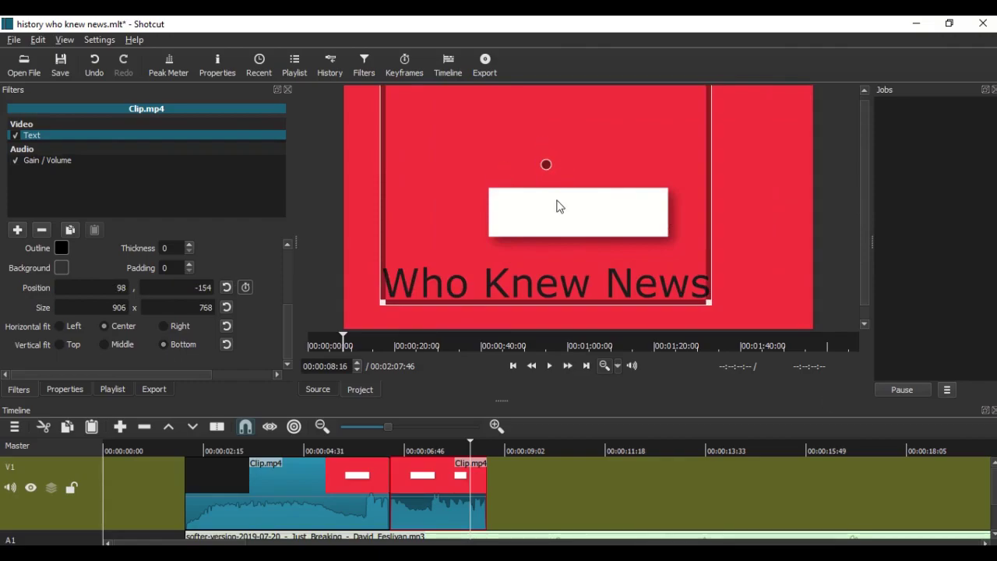
drag(709, 302, 562, 158)
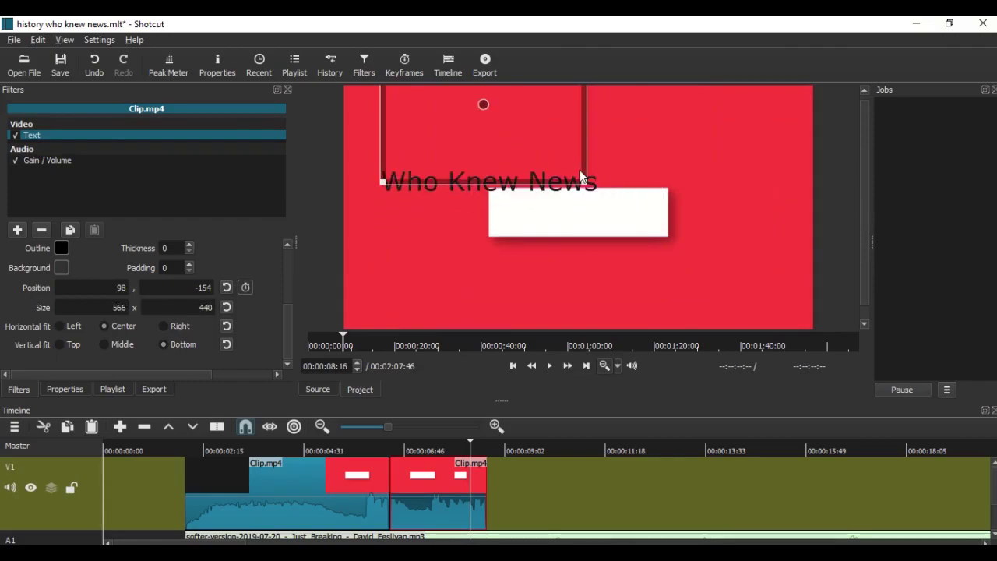
drag(487, 113, 657, 224)
drag(554, 138, 629, 205)
drag(684, 243, 576, 178)
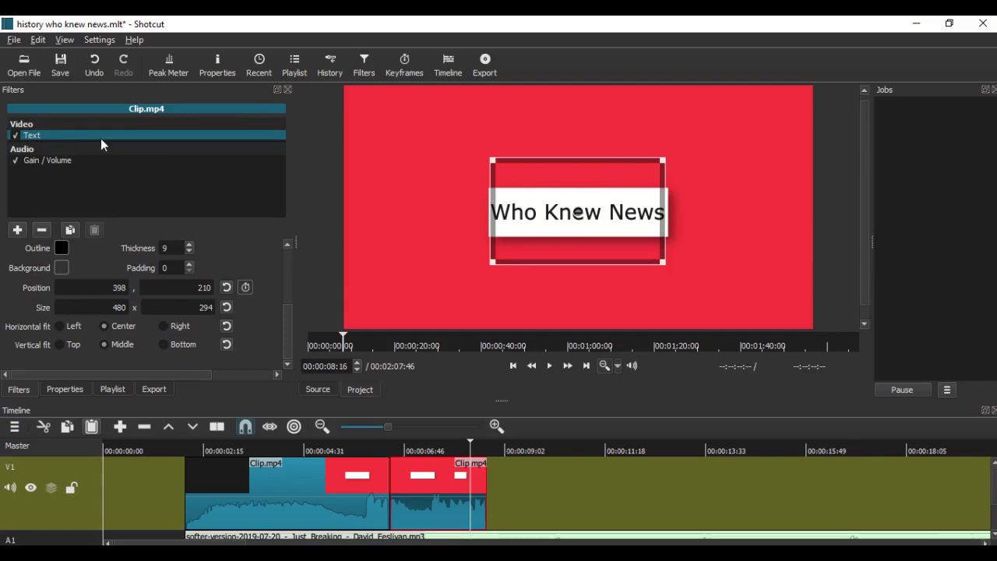
click(55, 161)
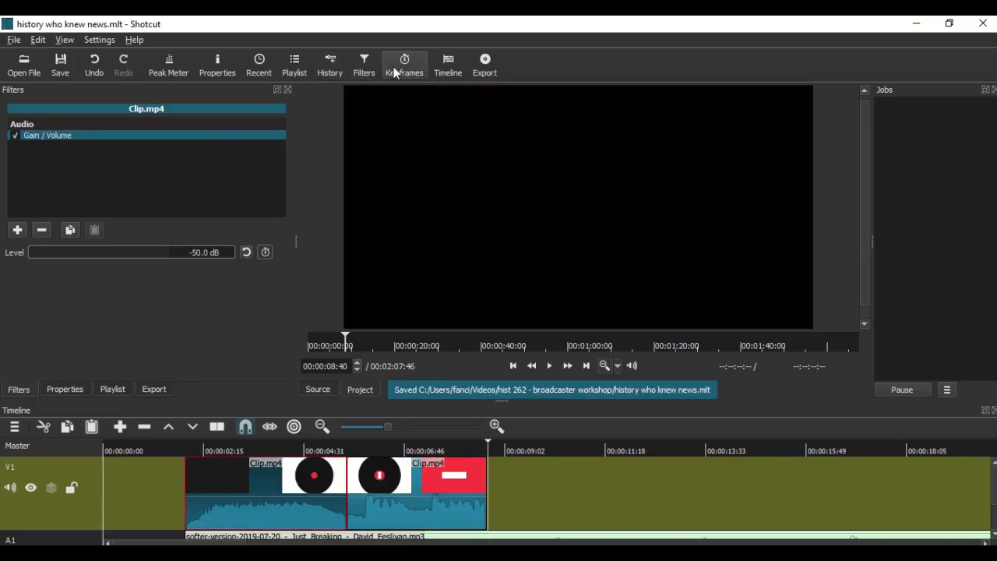
Open IMG_4174.MOV from the playlist and play its opening seconds to find where the usable footage starts.
click(295, 65)
double_click(225, 195)
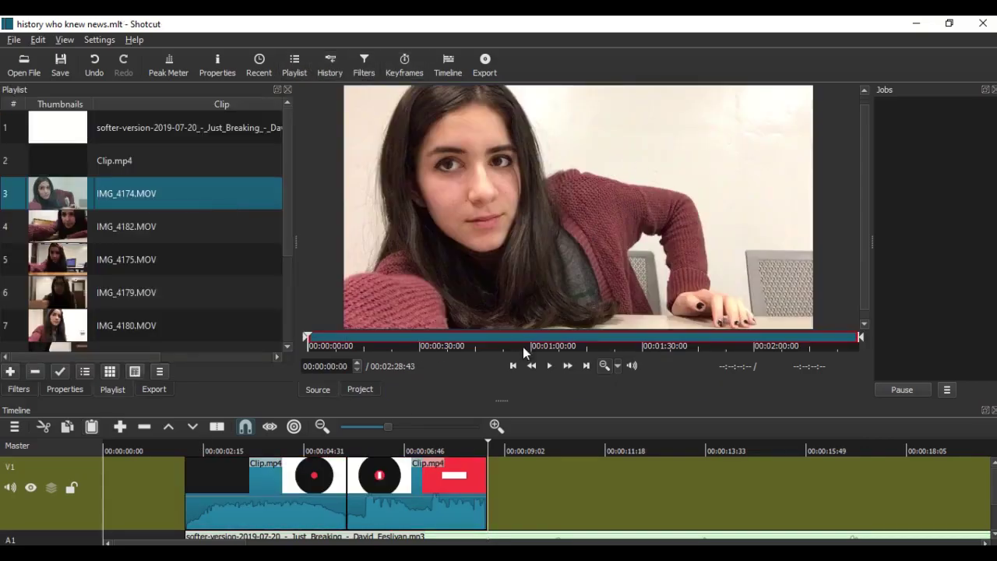
click(549, 365)
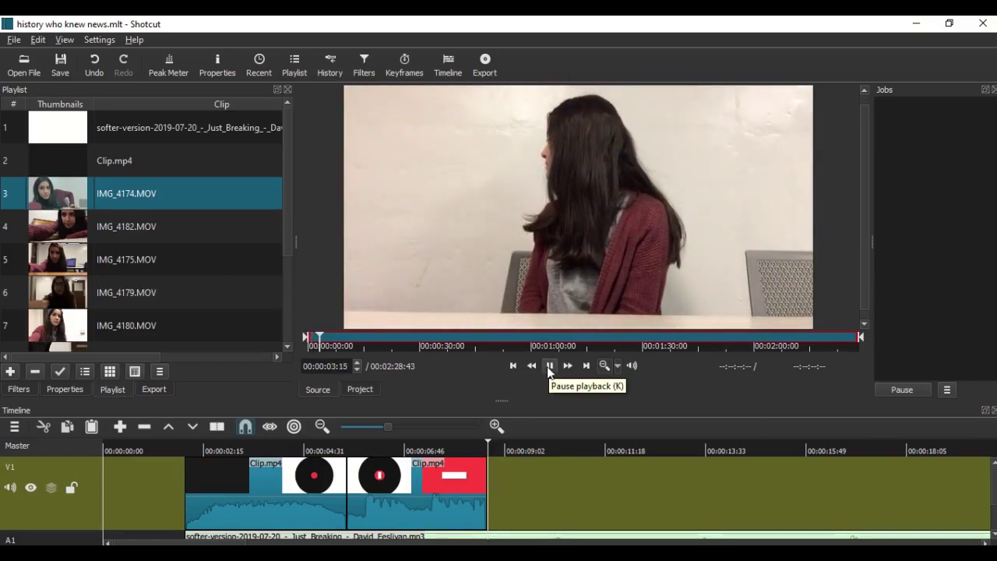
click(549, 365)
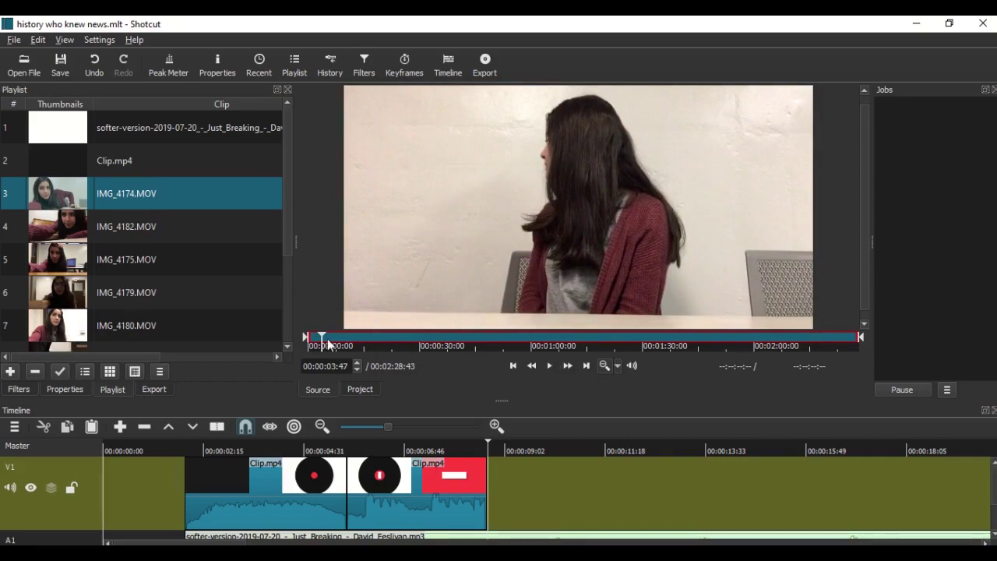
drag(344, 347, 319, 346)
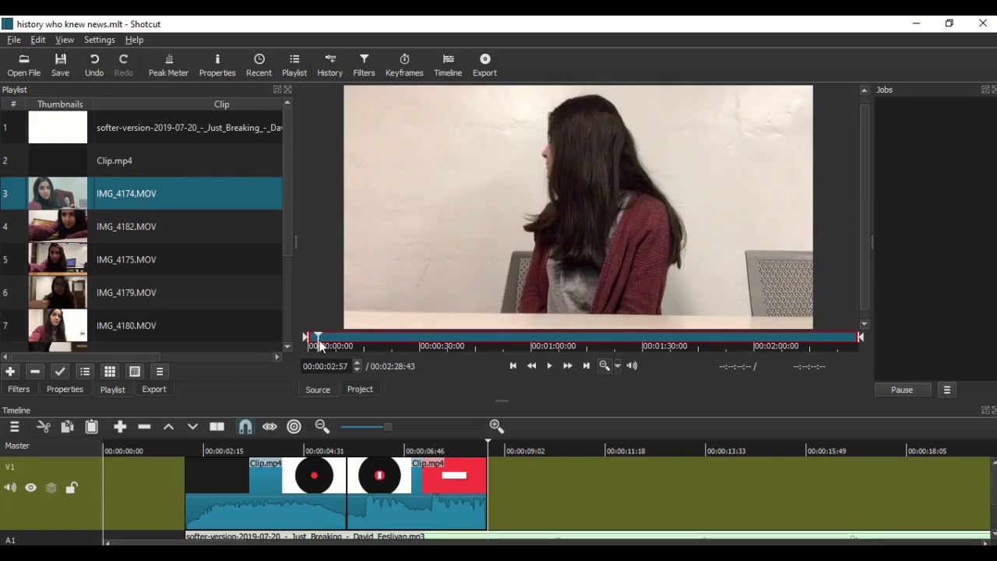
click(549, 365)
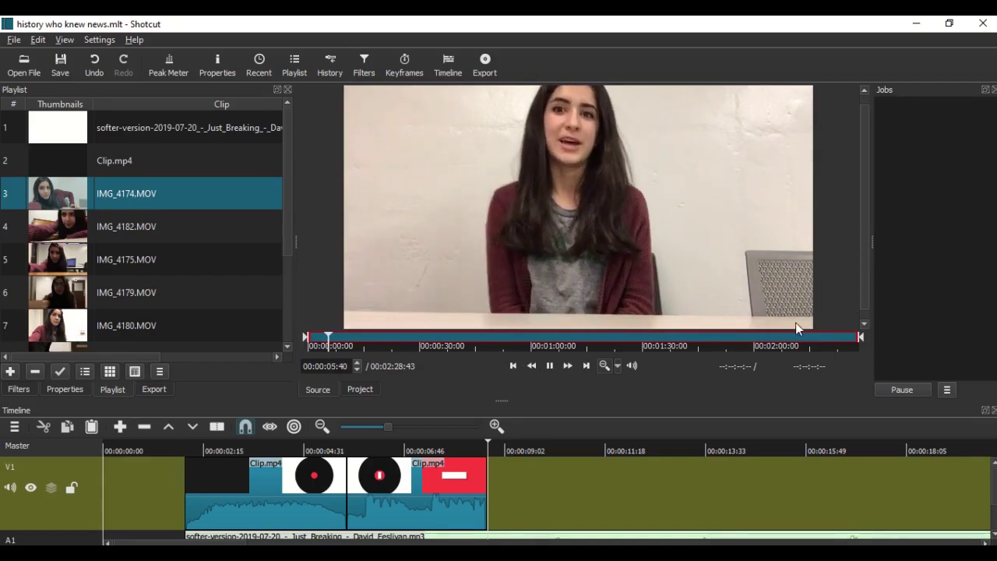
click(550, 365)
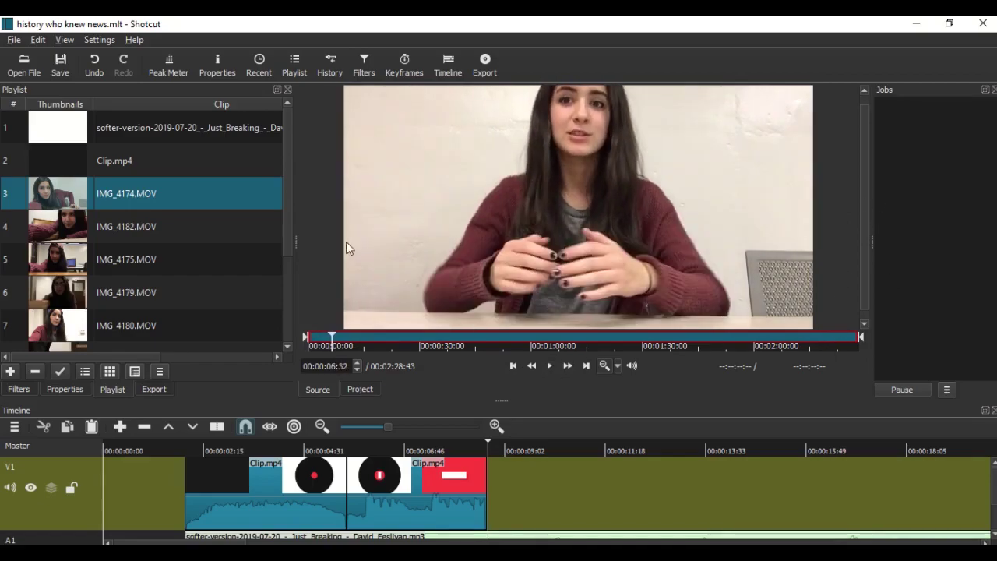
Trim the start of IMG_4174.MOV in the source player to 00:00:04:09 in from its beginning.
drag(307, 343, 332, 344)
click(549, 365)
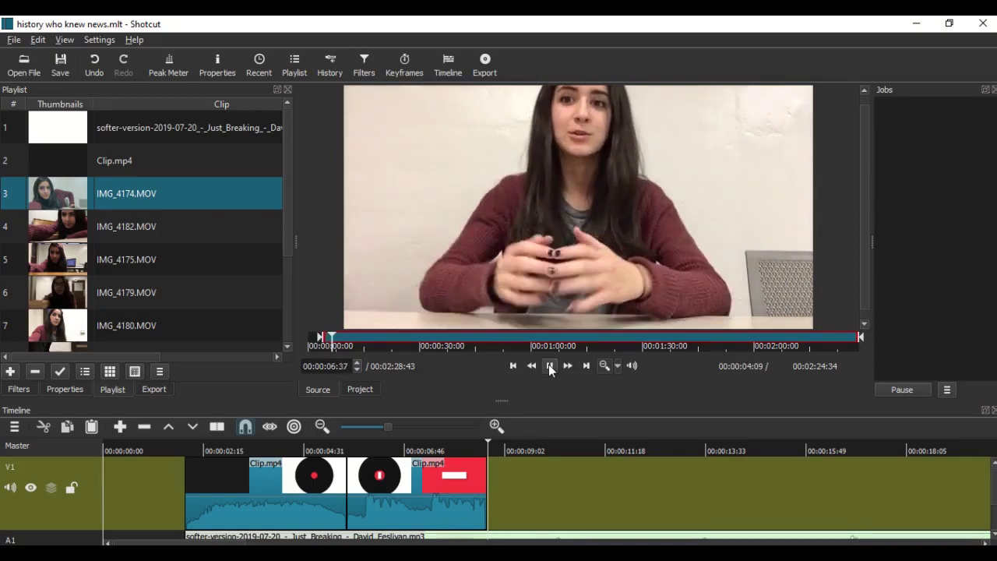
click(549, 365)
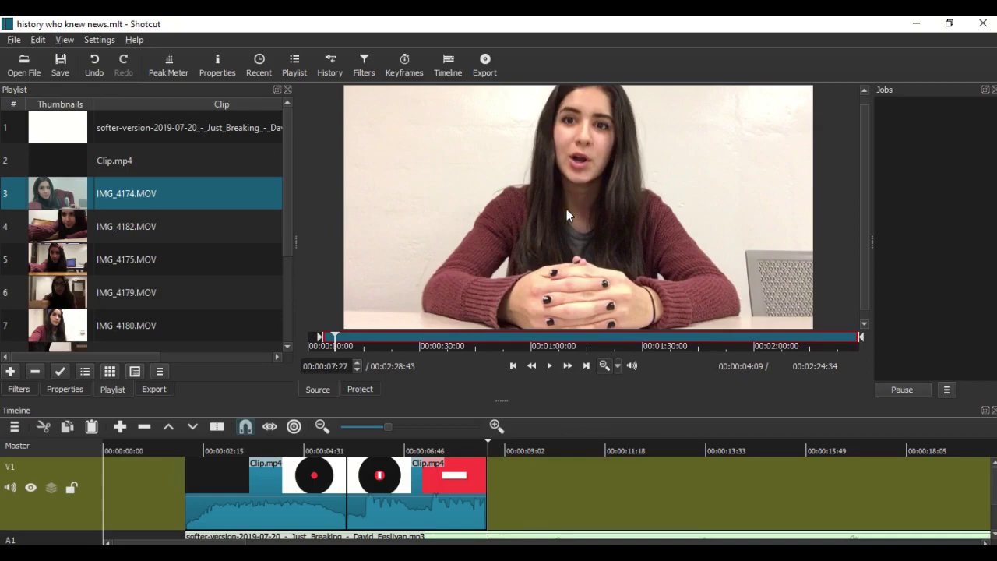
Place the trimmed IMG_4174.MOV on track V1 just after the last Clip.mp4 segment and preview the transition.
drag(574, 200, 508, 507)
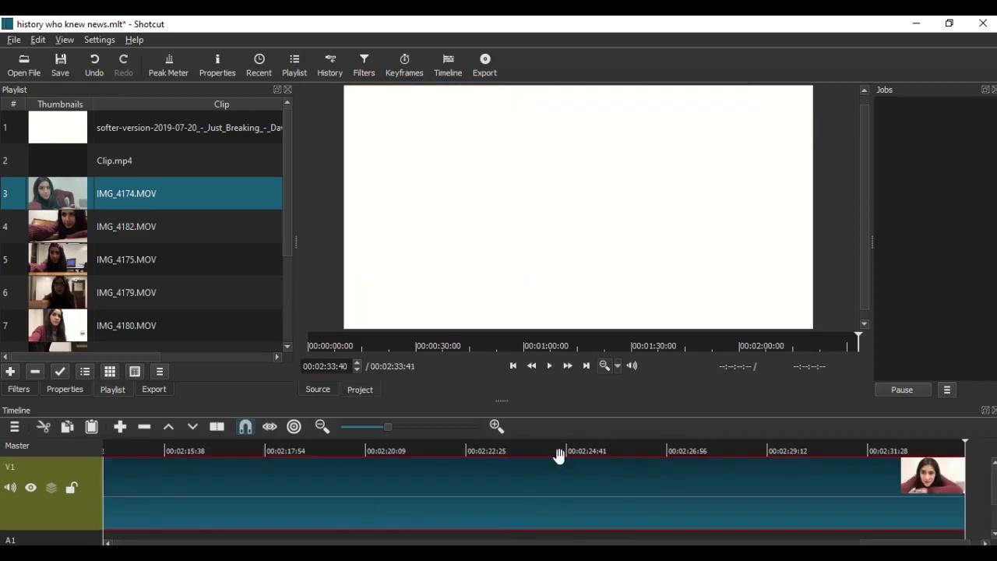
drag(881, 543, 411, 538)
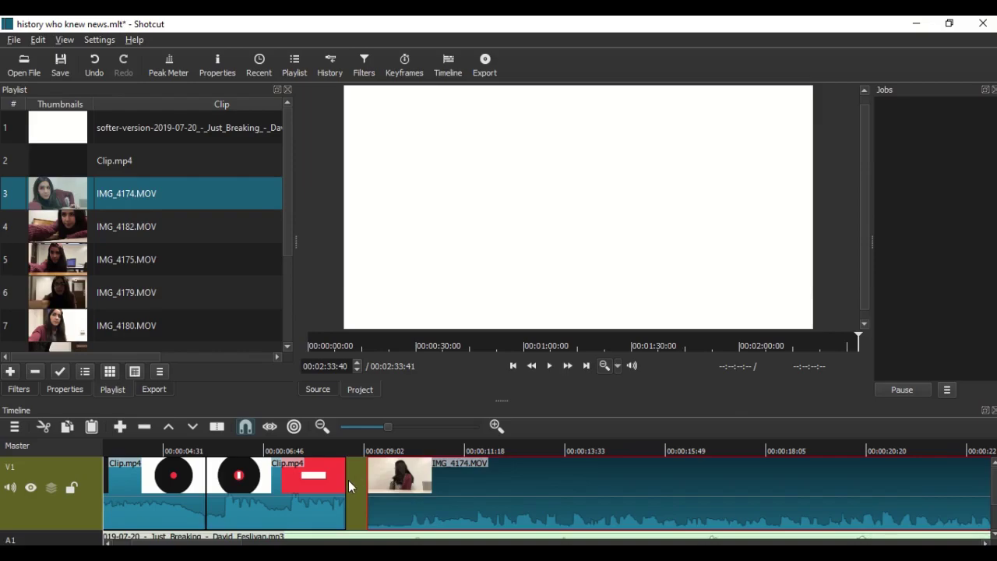
click(209, 452)
click(551, 365)
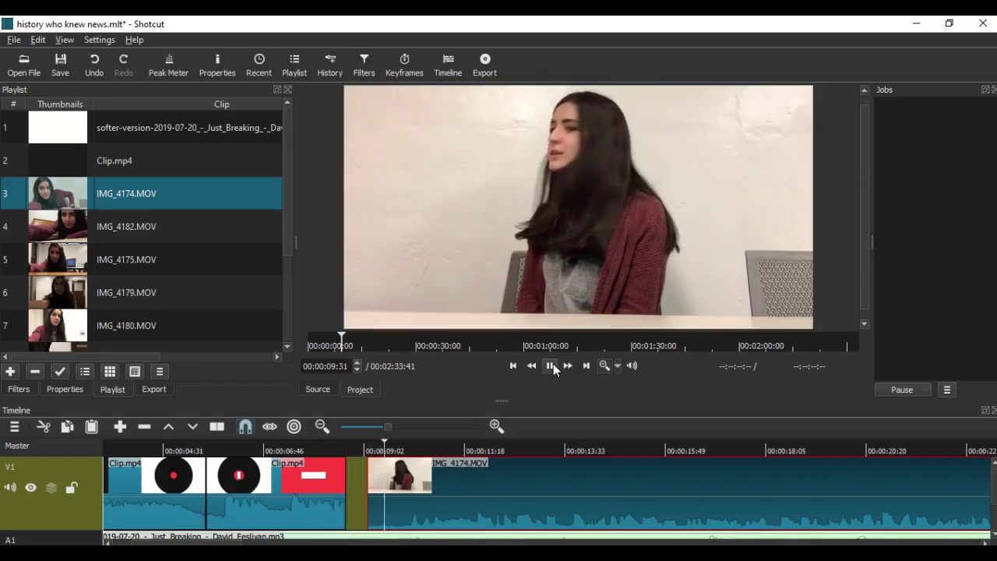
click(551, 366)
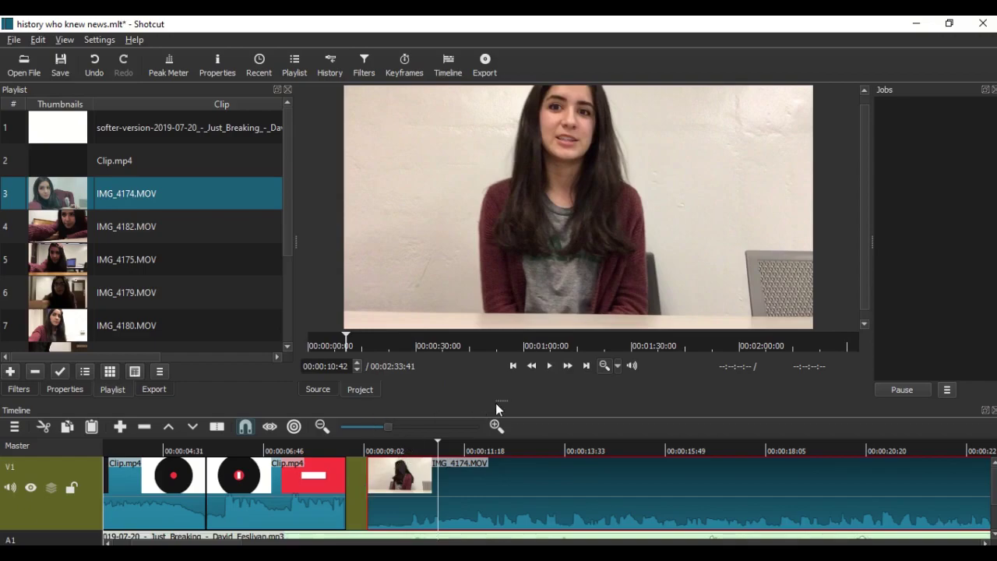
Enlarge the timeline area, move IMG_4174.MOV to start at 00:00:10:42 on V1, and preview the gap before it.
drag(502, 399, 502, 323)
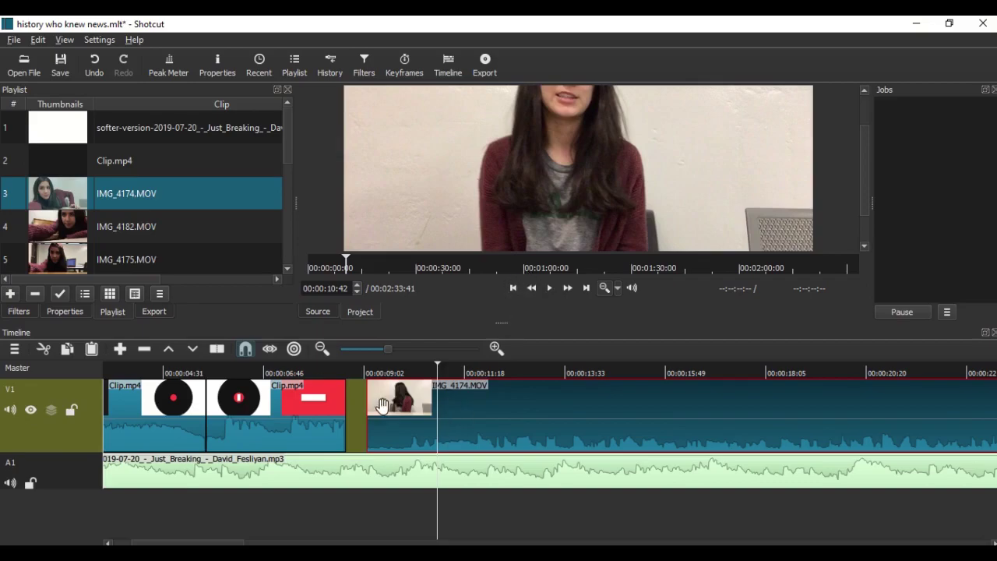
drag(423, 429, 490, 431)
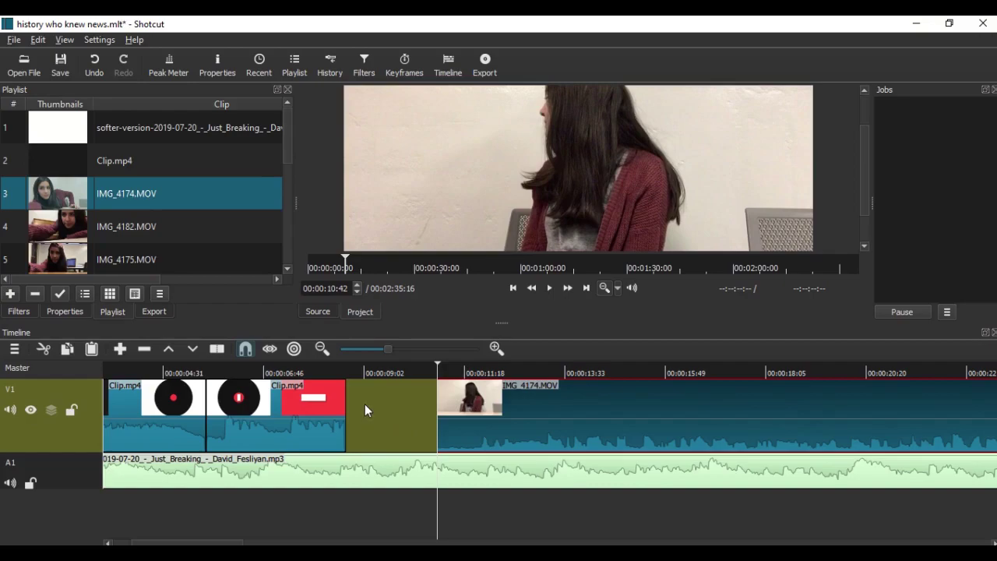
click(171, 367)
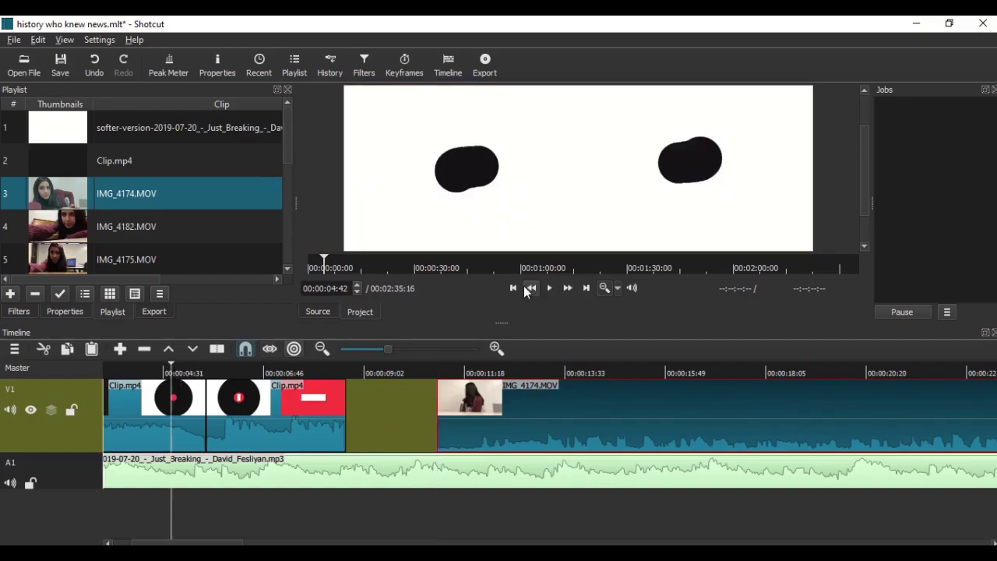
click(553, 290)
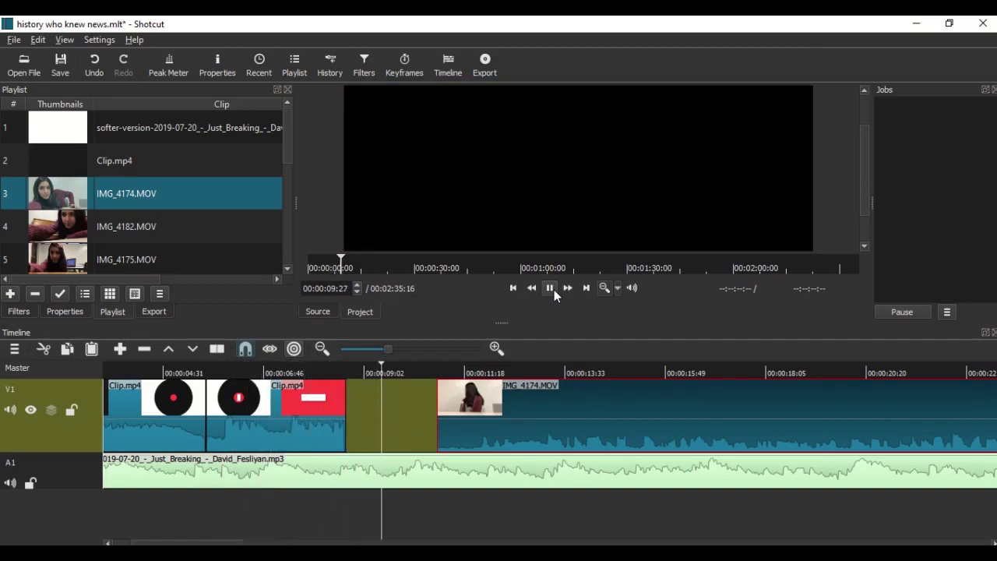
click(549, 288)
Move IMG_4174.MOV earlier on track V1 to start at 00:00:10:05 and save the project.
click(411, 365)
drag(473, 411, 444, 415)
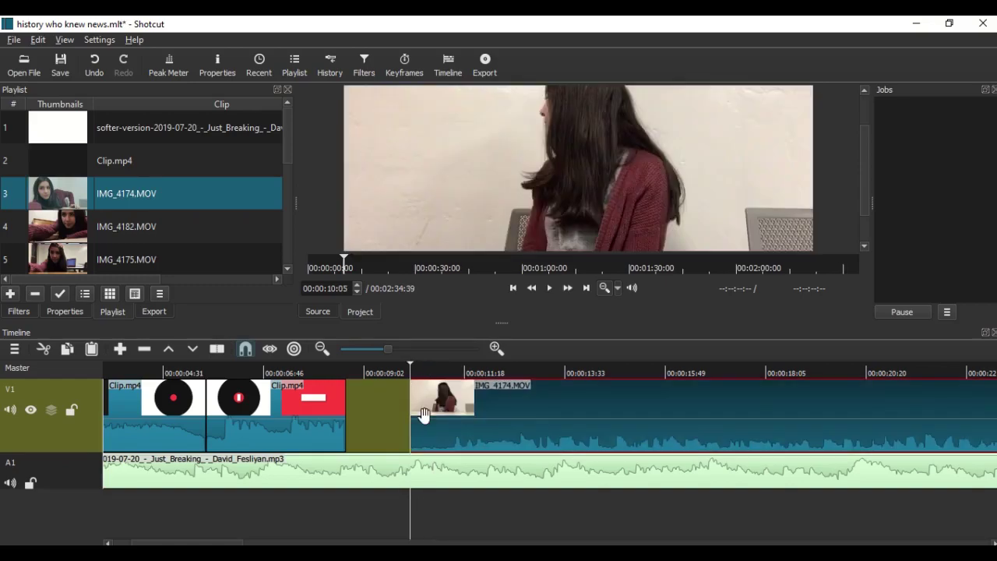
click(387, 375)
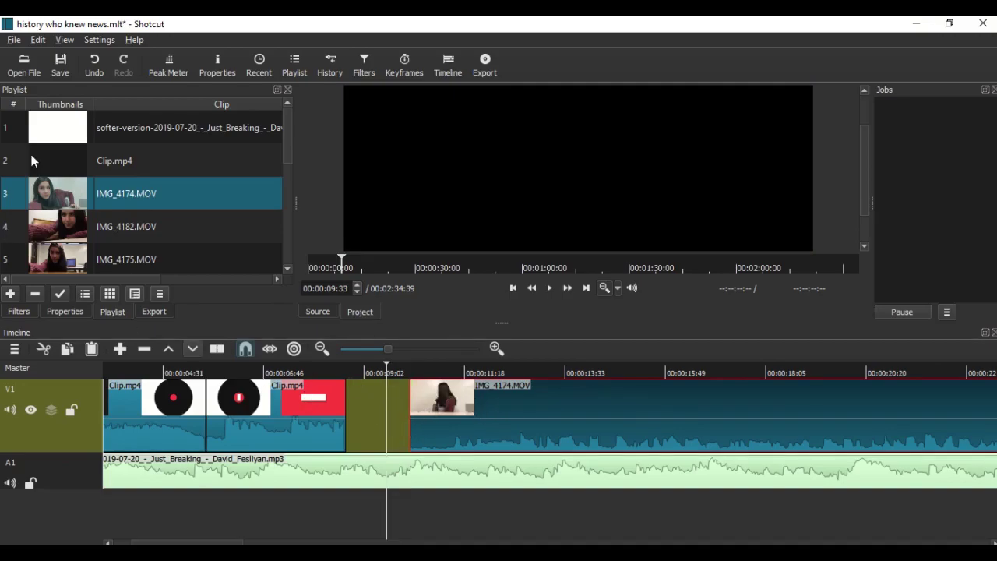
click(60, 67)
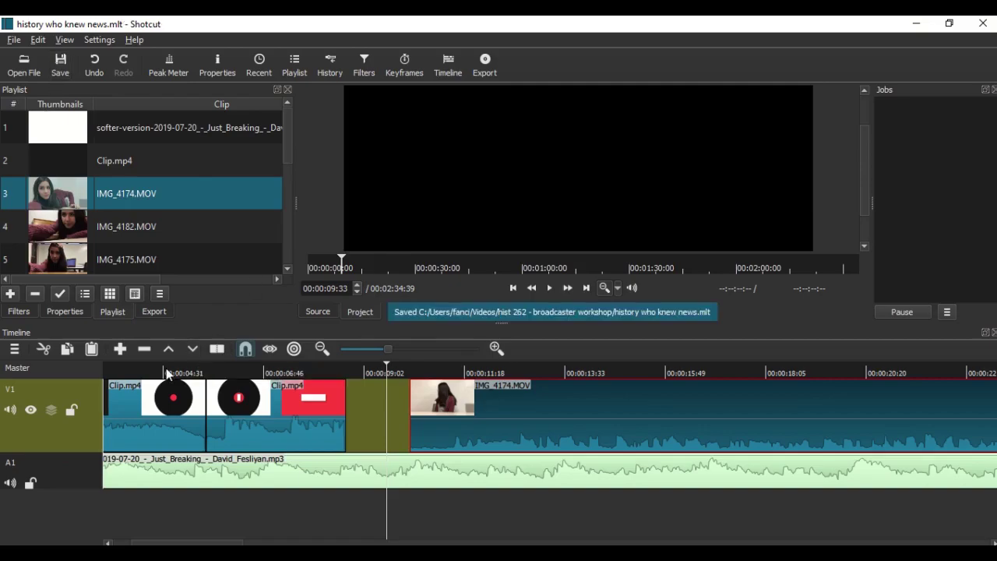
Play the timeline from about 00:00:04:31 to check the gap between the intro and IMG_4174.MOV.
click(165, 373)
click(549, 288)
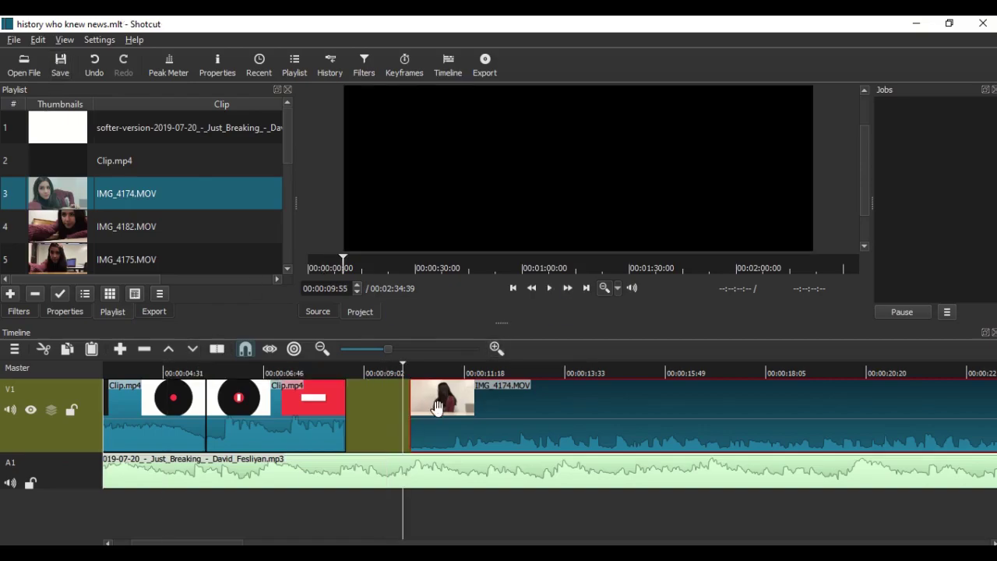
Move IMG_4174.MOV earlier on track V1 to start at 00:00:09:55 and play the transition from the intro.
drag(433, 405, 417, 405)
click(288, 373)
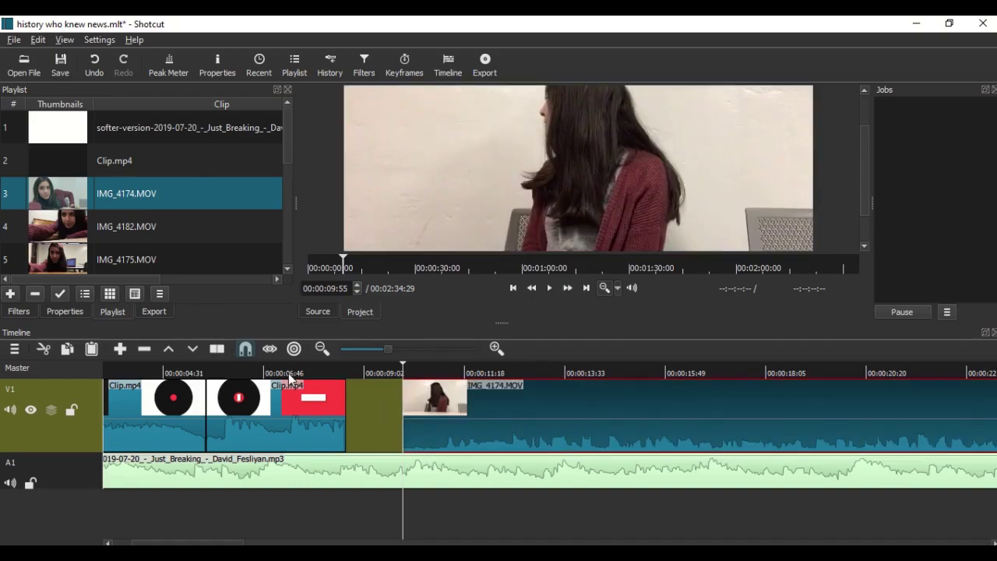
click(549, 288)
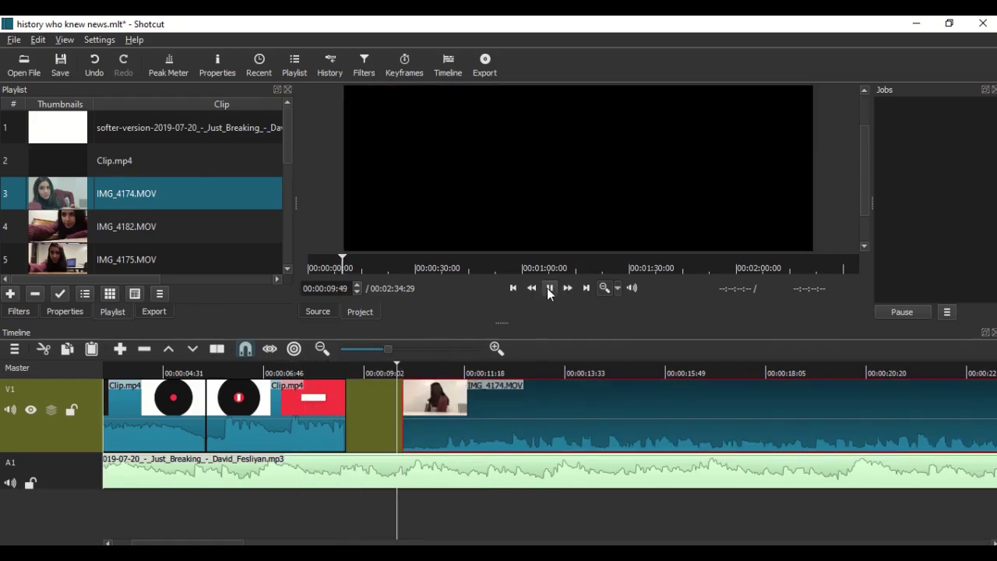
click(549, 289)
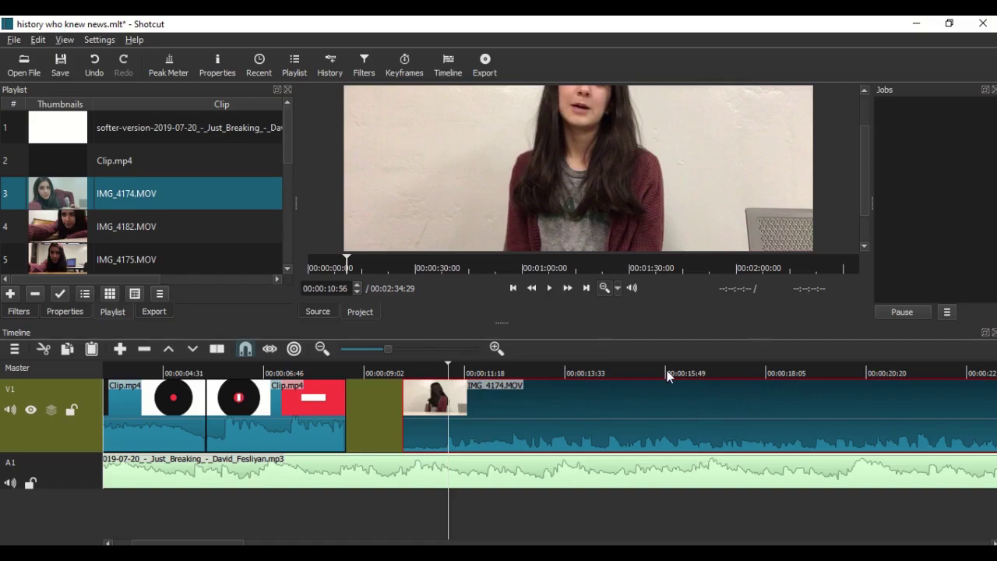
Add a second audio track, A2, to the timeline.
scroll(148, 247, down, 2)
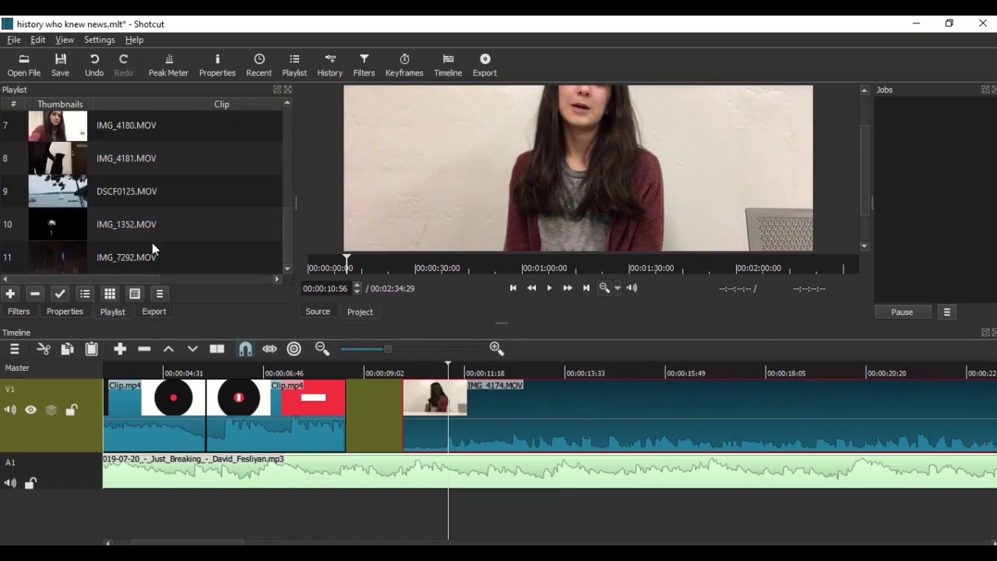
scroll(165, 162, up, 2)
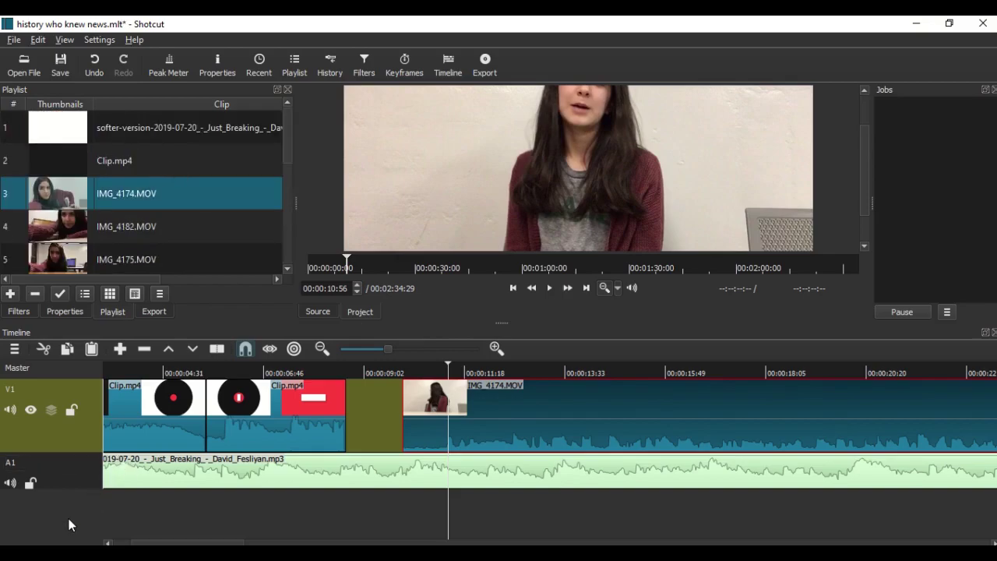
click(15, 350)
click(46, 362)
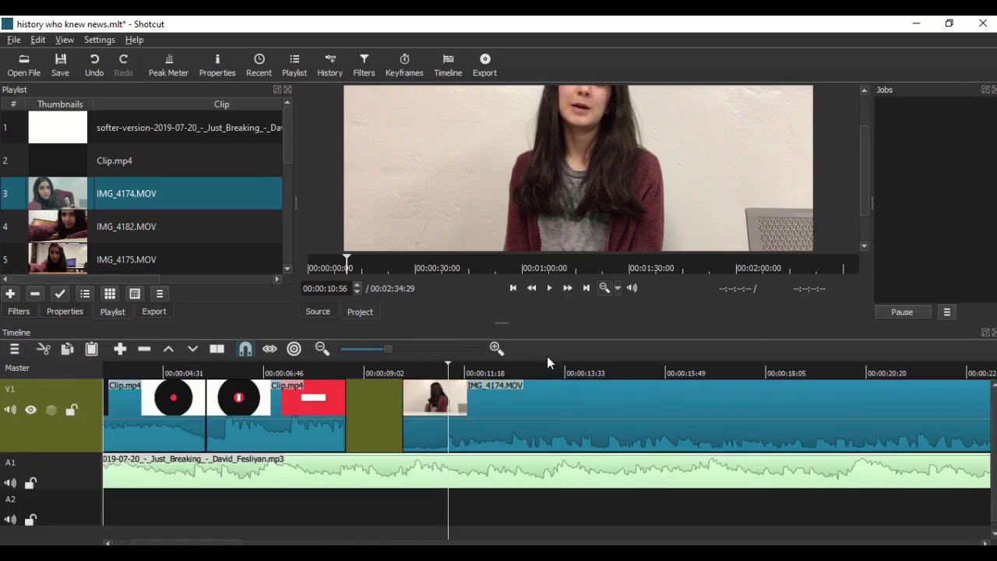
Mute the music on track A1 and play the opening of IMG_4174.MOV without it.
click(403, 370)
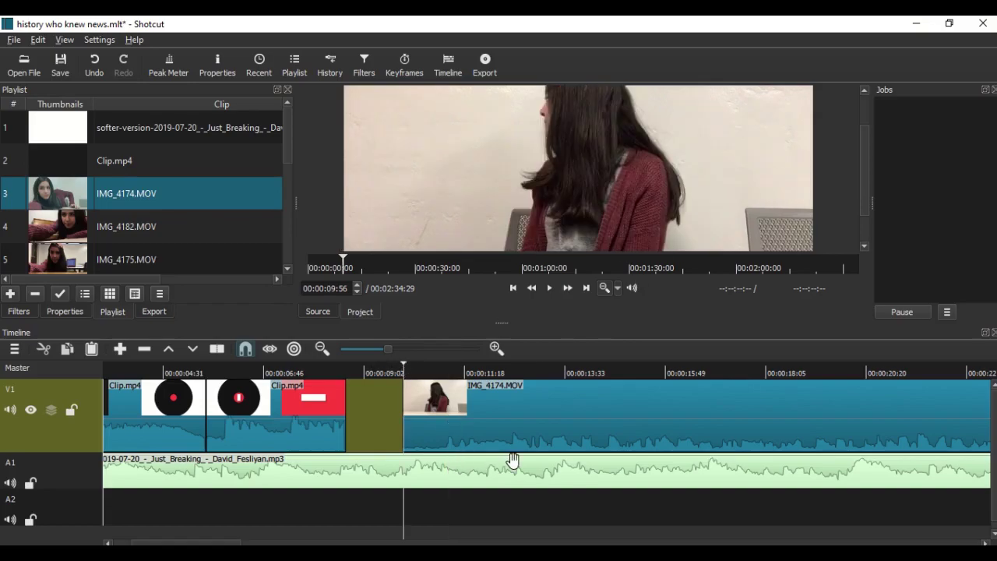
click(551, 286)
click(552, 286)
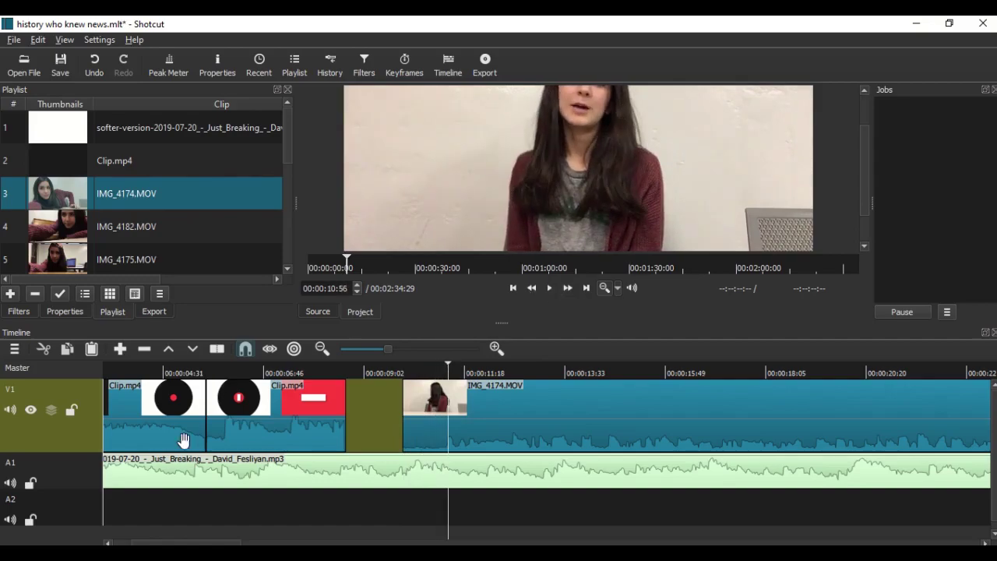
click(10, 483)
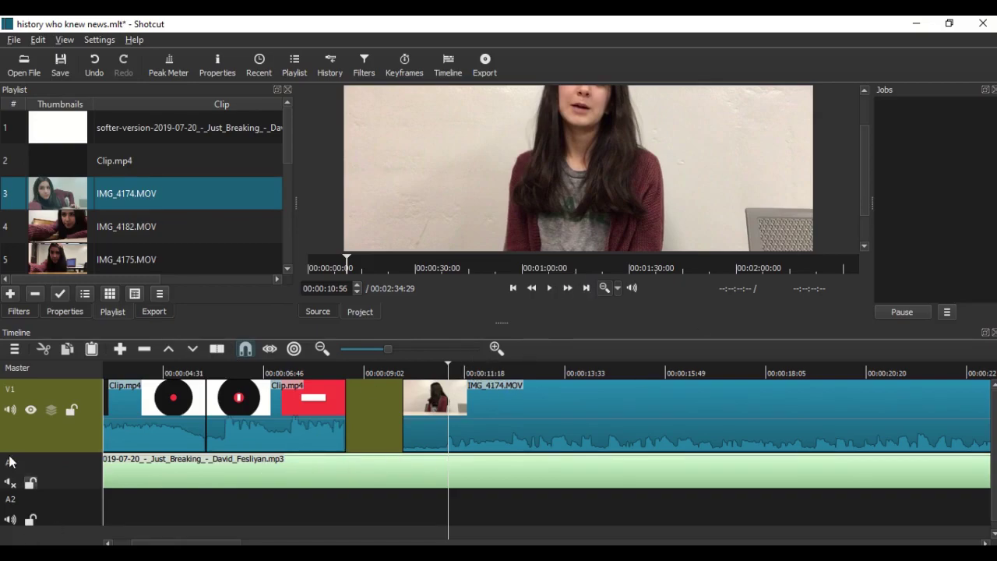
click(512, 288)
click(544, 289)
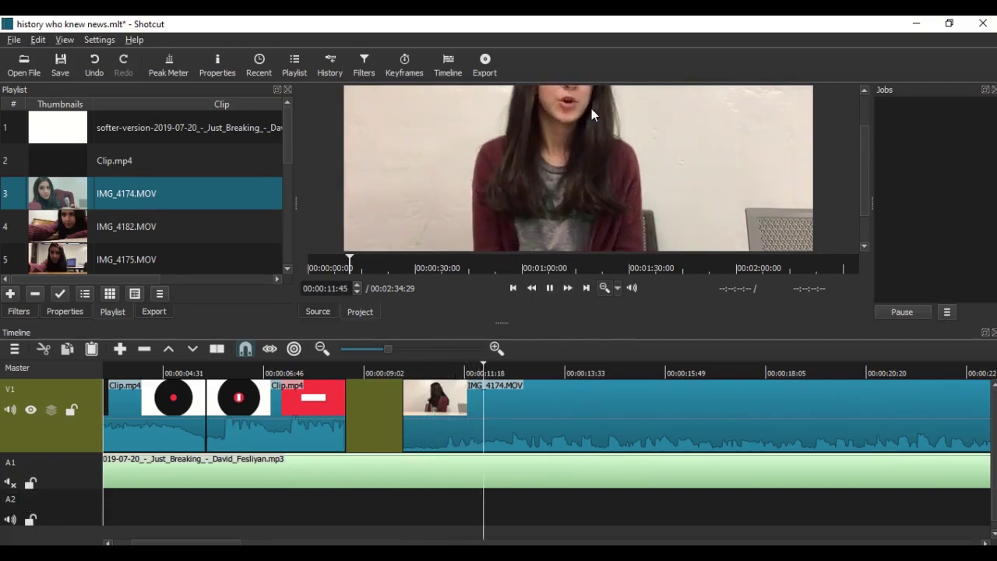
click(708, 373)
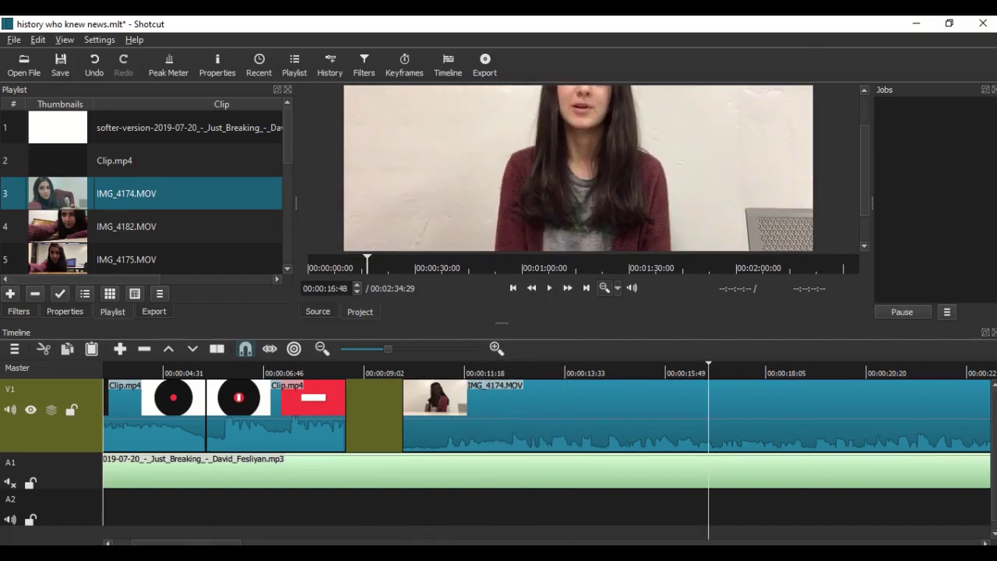
Switch to Chrome, examine how the ABC News Bosnia video cuts from the anchor to the map in its first 21 seconds, and return to Shotcut.
key(alt+Tab)
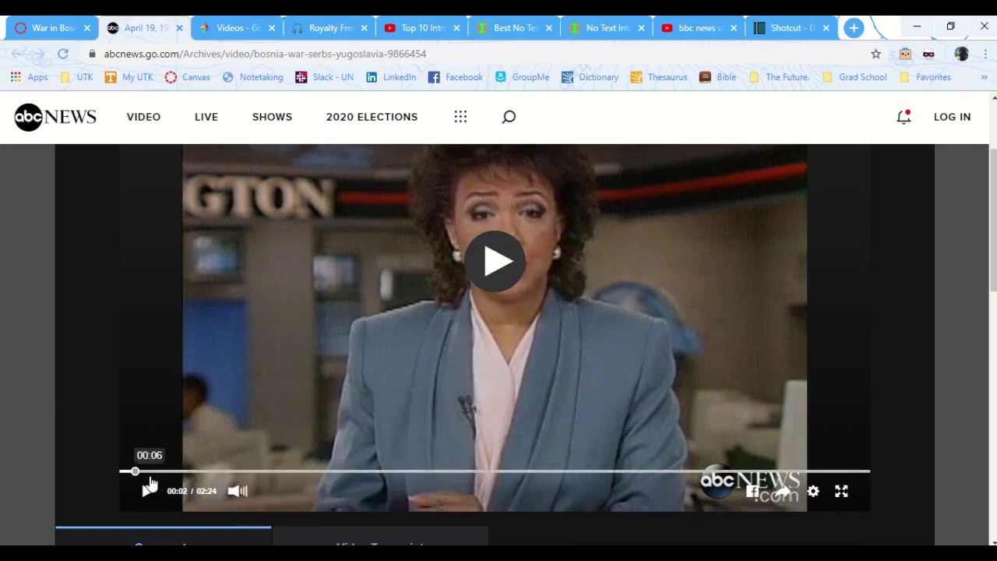
drag(136, 476, 195, 475)
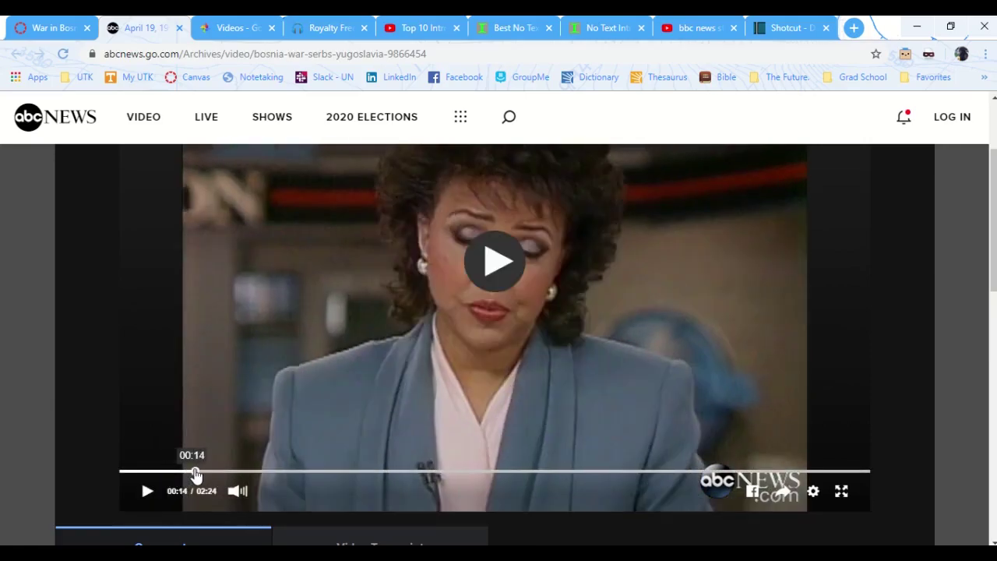
click(224, 473)
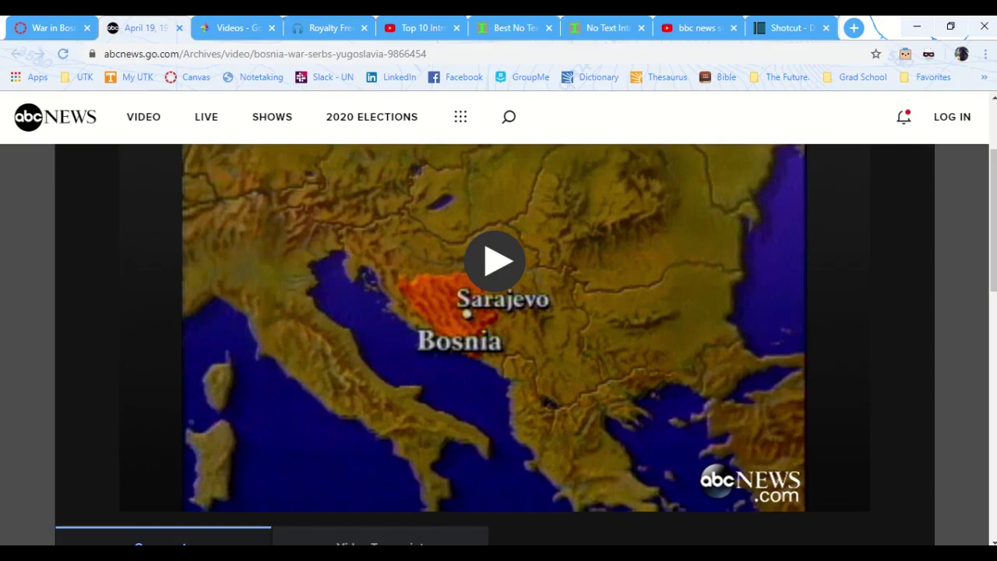
click(188, 472)
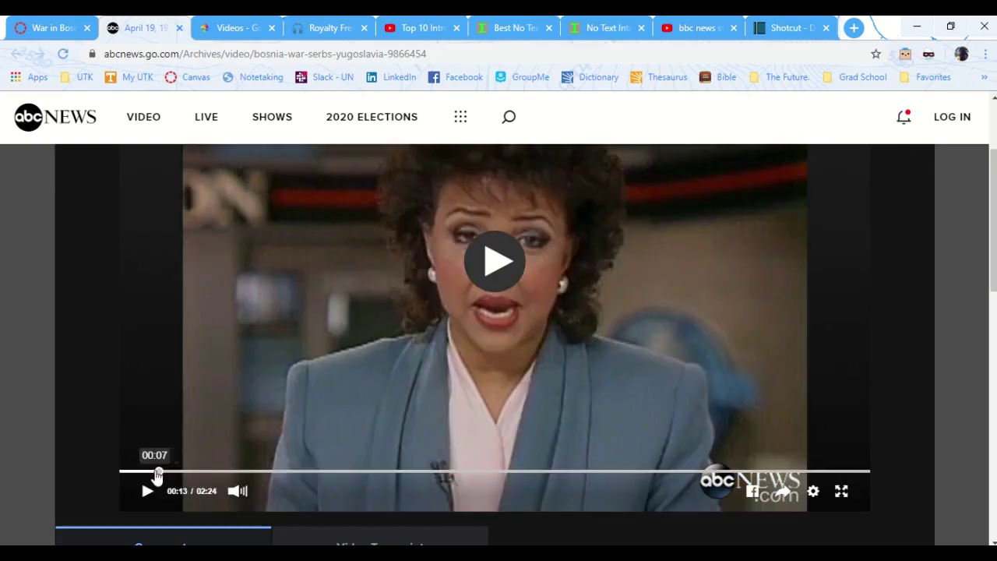
click(142, 472)
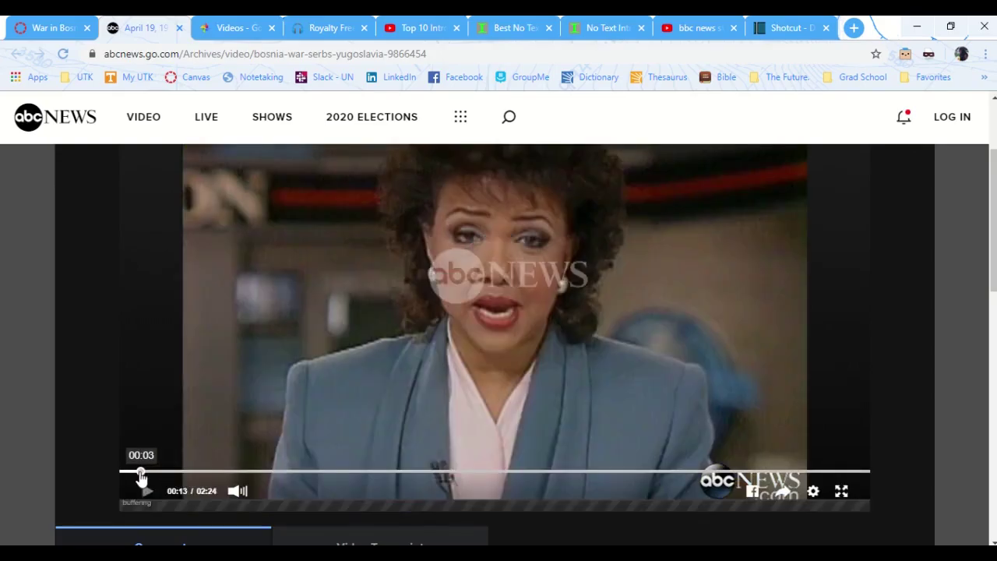
click(179, 472)
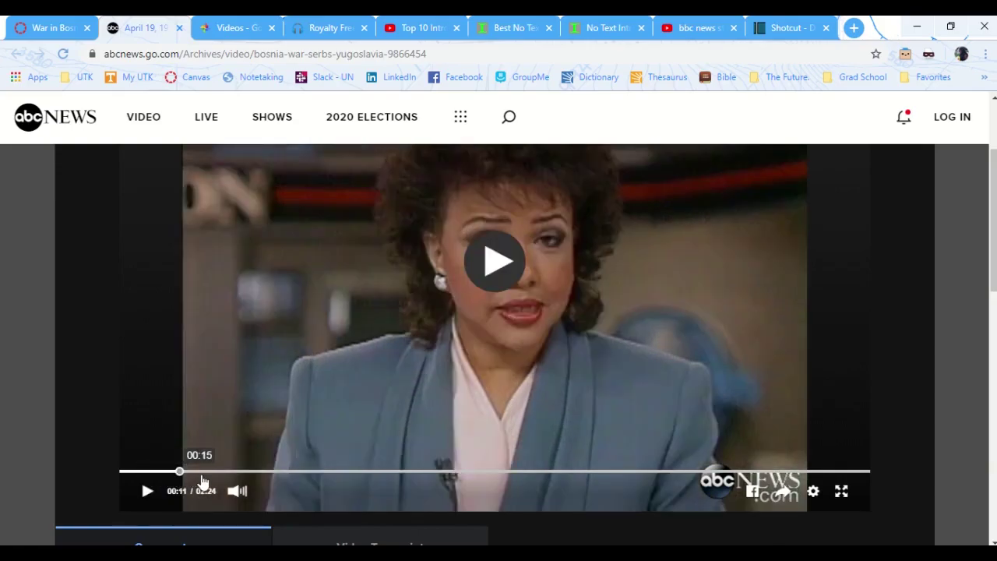
click(162, 473)
click(150, 473)
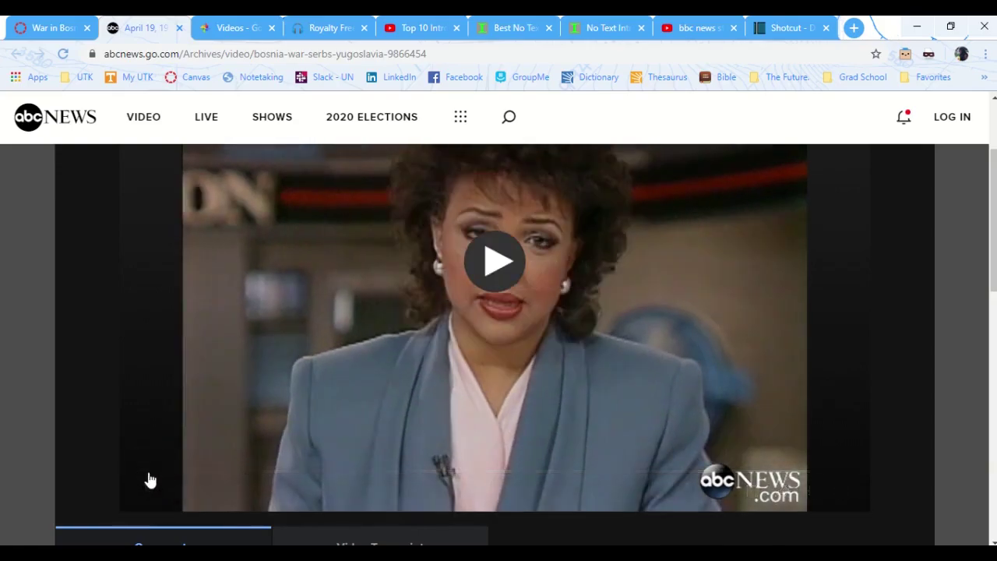
click(127, 472)
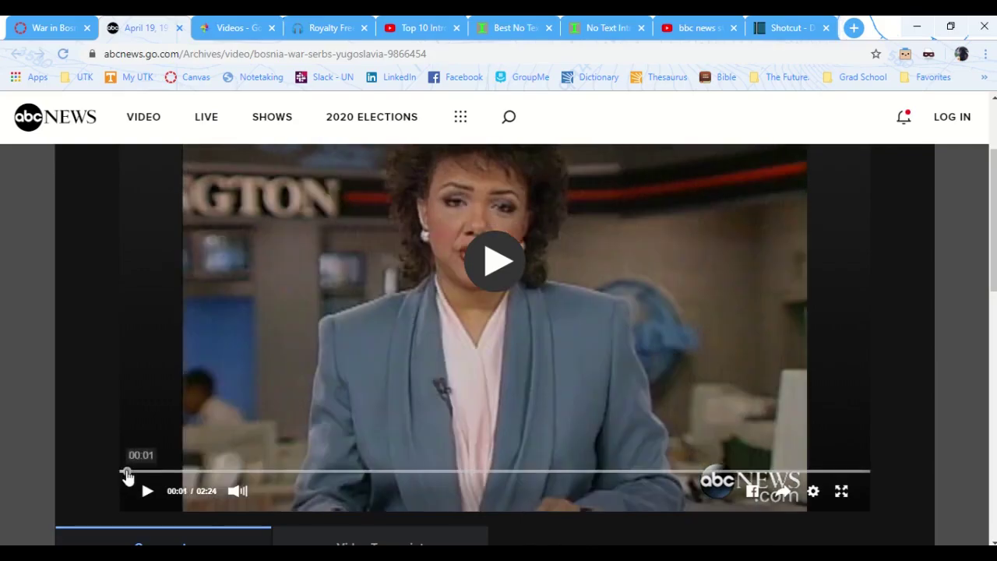
click(231, 472)
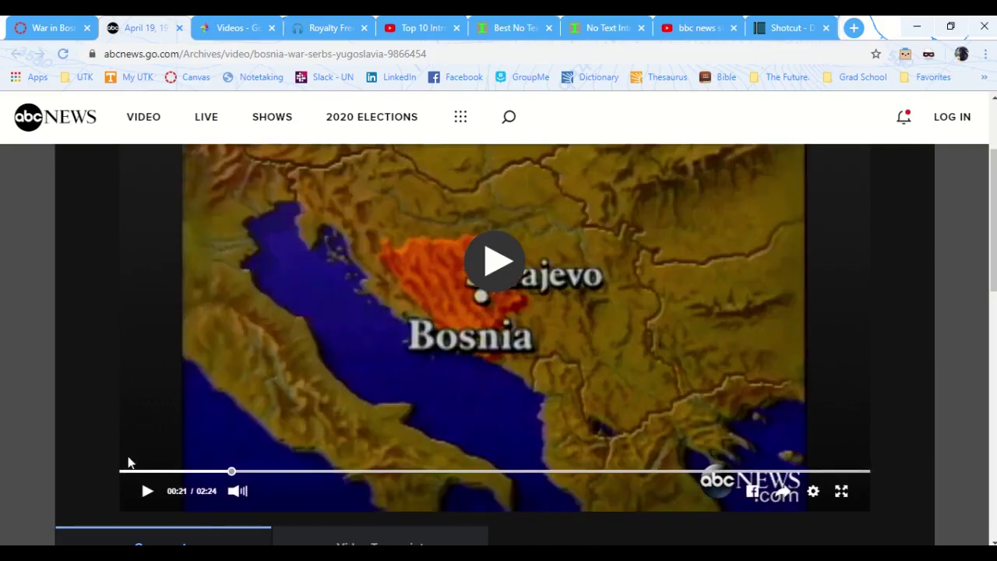
click(130, 472)
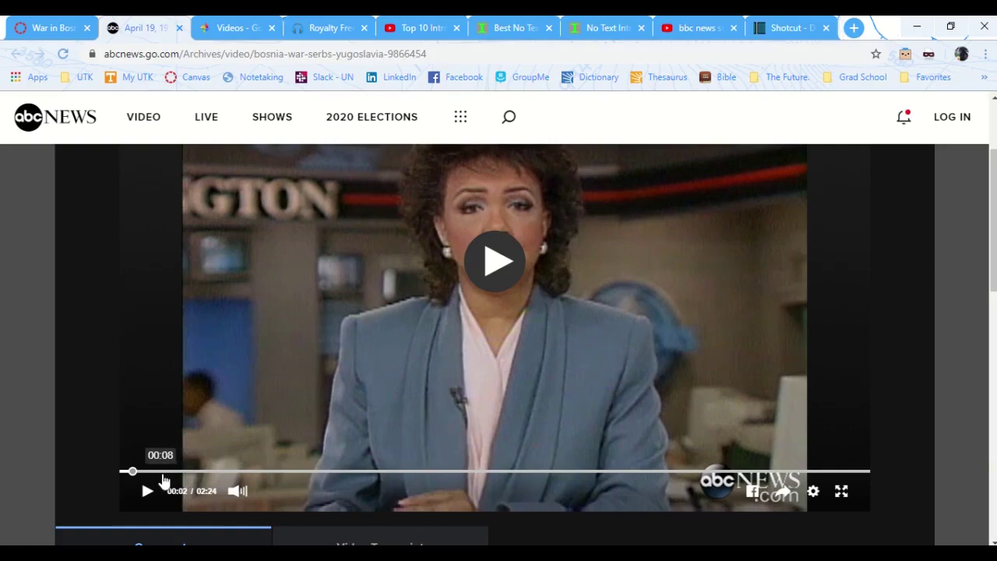
click(162, 473)
click(222, 473)
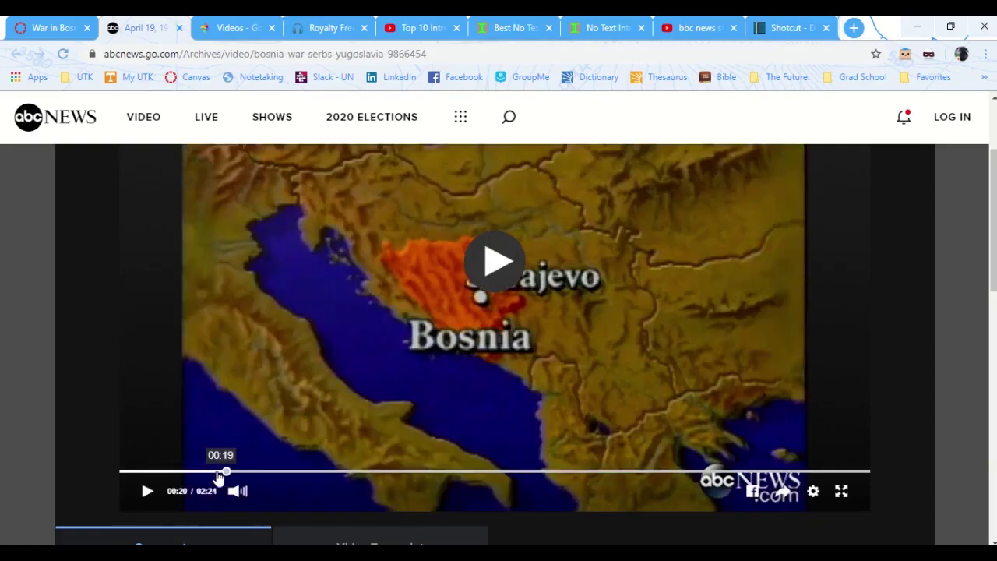
click(200, 473)
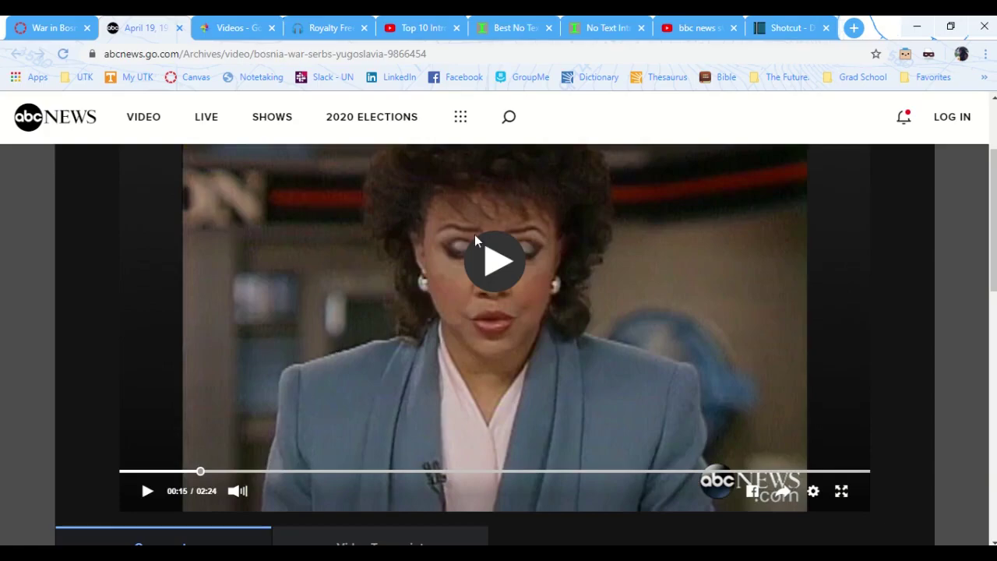
click(913, 25)
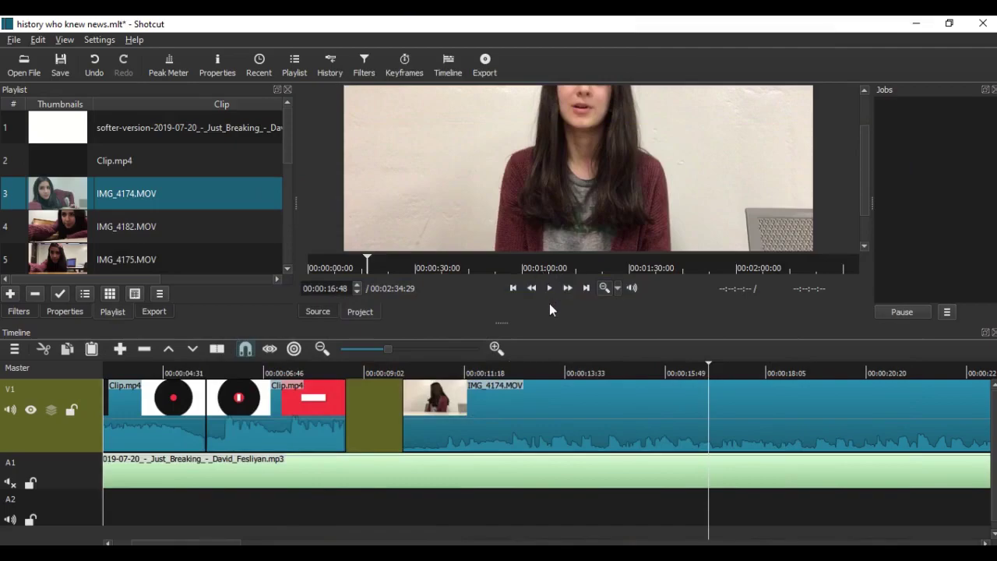
Find the point where the presenter footage should cut away and split IMG_4174.MOV on track V1 at 00:00:33:23.
click(392, 370)
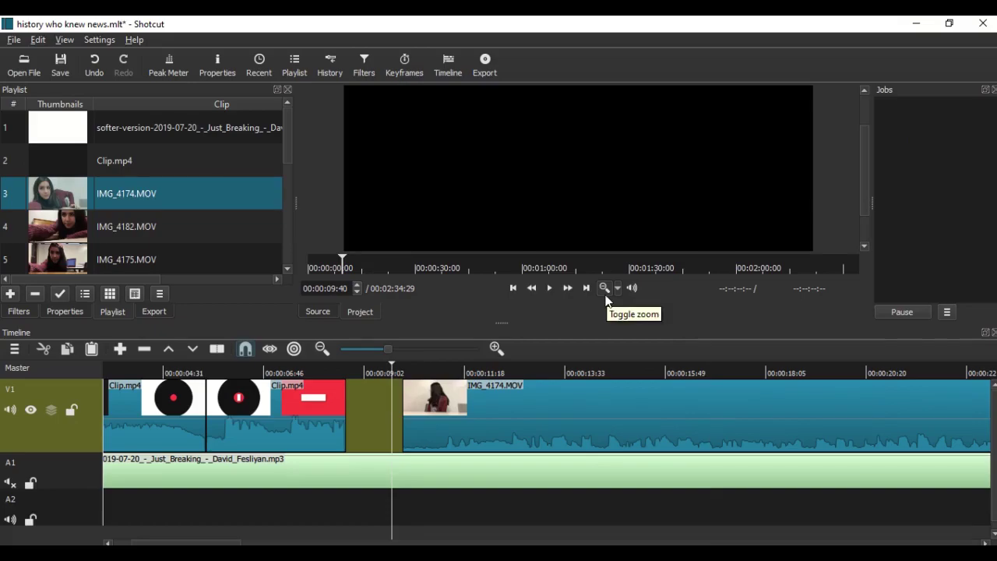
scroll(101, 237, down, 2)
scroll(100, 235, up, 2)
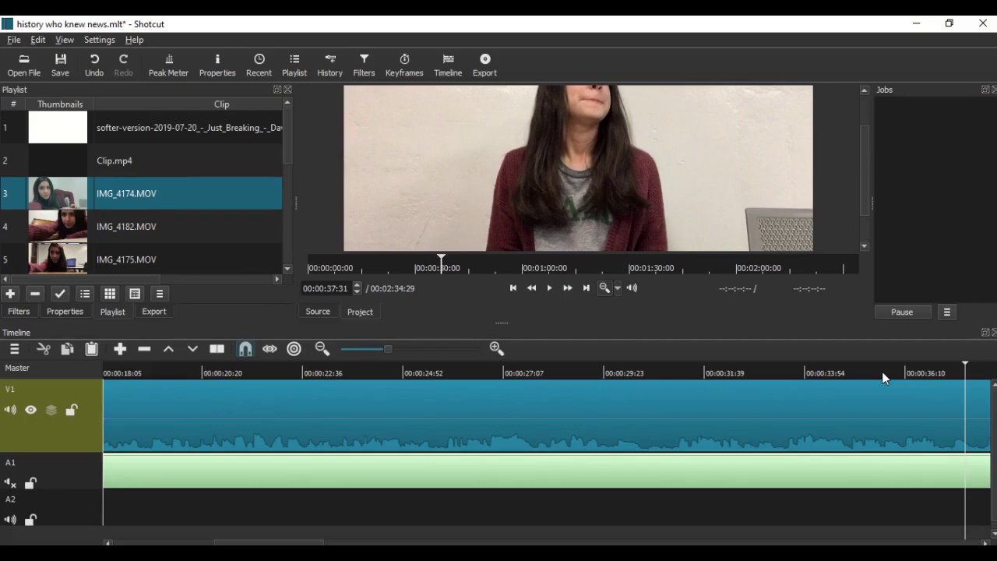
click(869, 367)
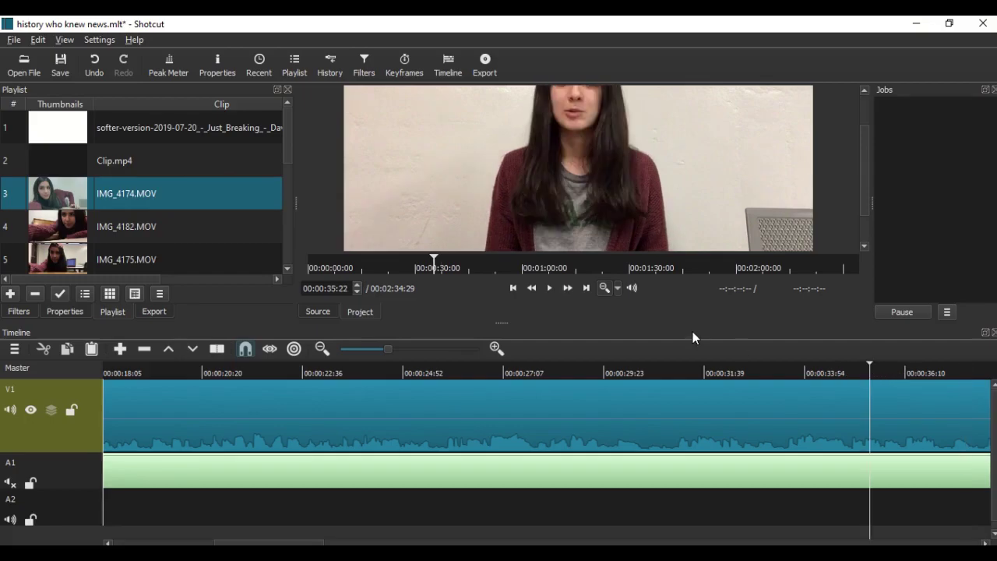
click(550, 288)
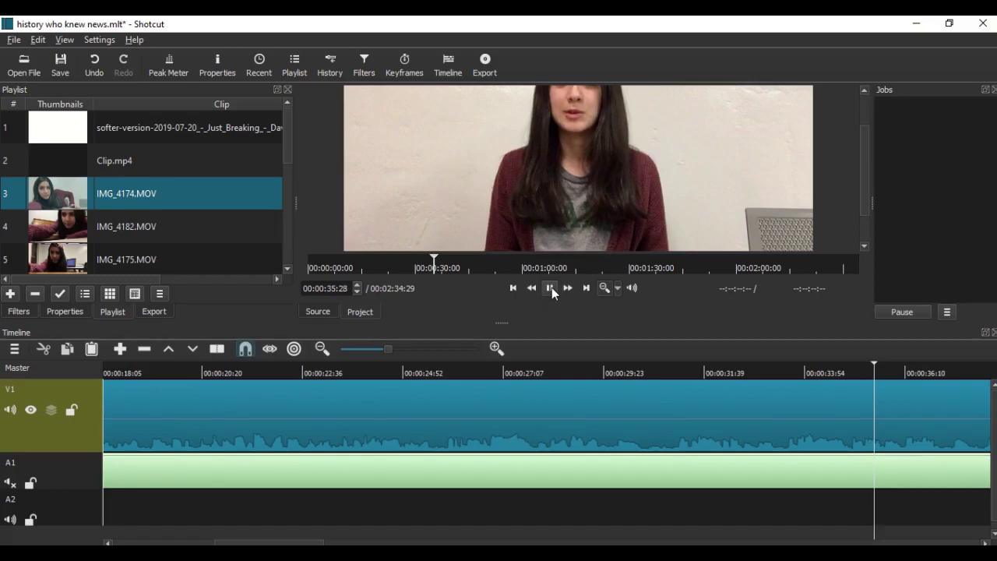
click(551, 288)
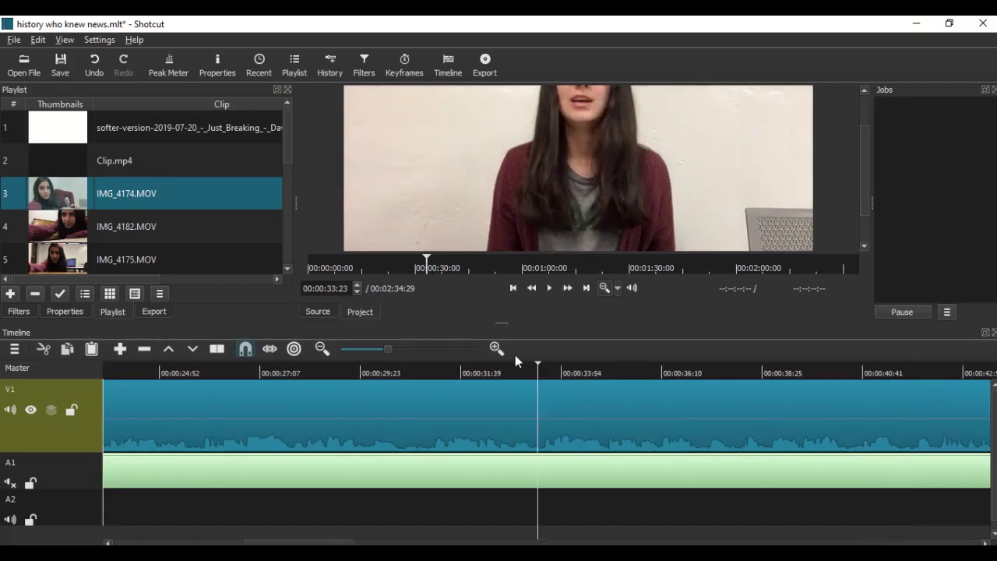
click(569, 427)
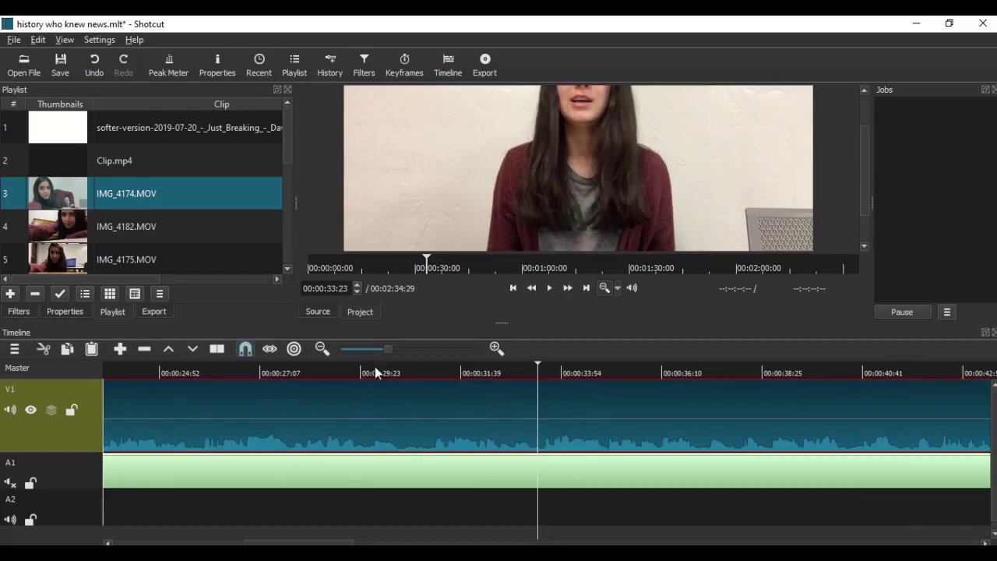
click(216, 350)
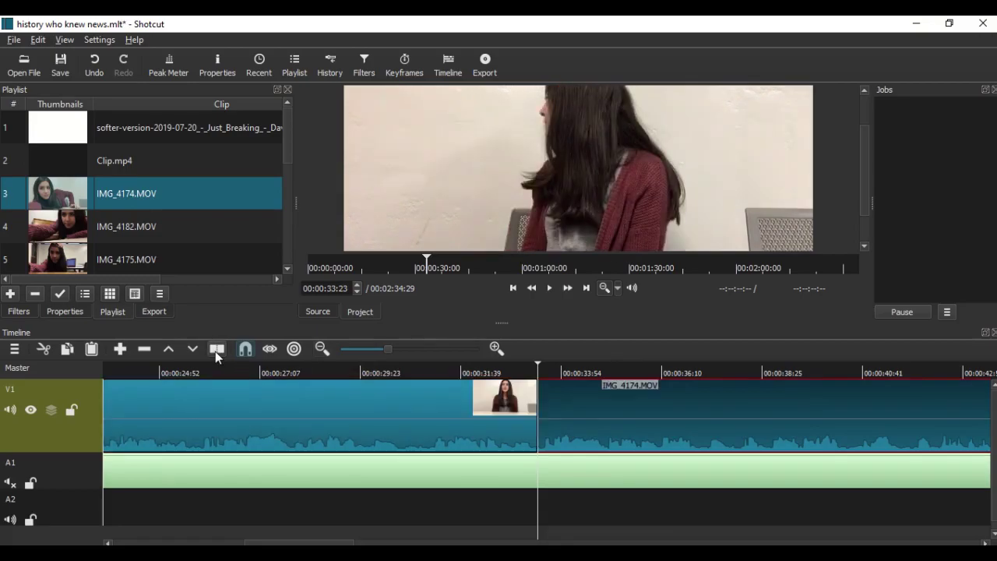
Move the second part of IMG_4174.MOV from V1 to audio track A2 at 00:00:33:23 and play across the cut.
scroll(389, 420, right, 2)
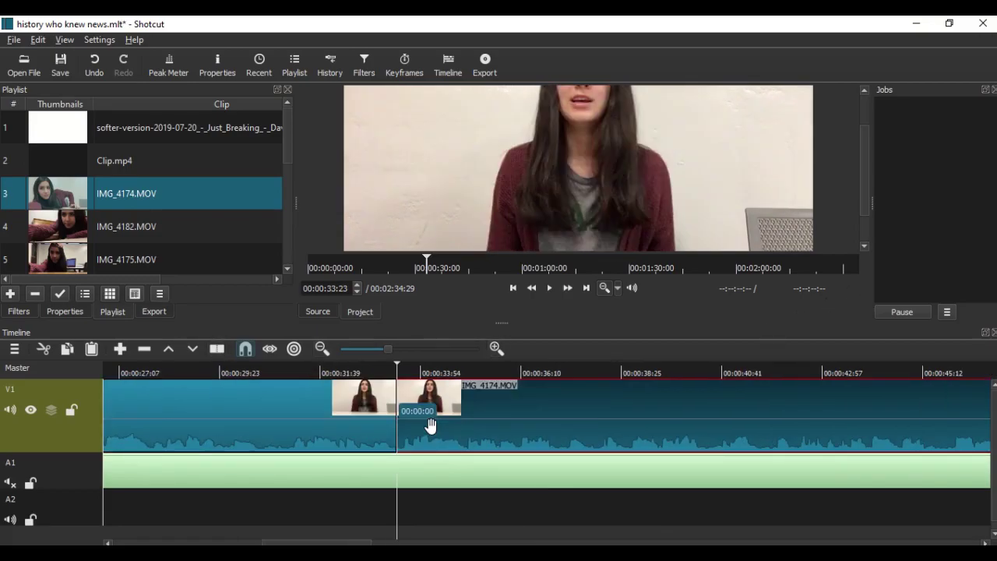
drag(431, 426, 444, 525)
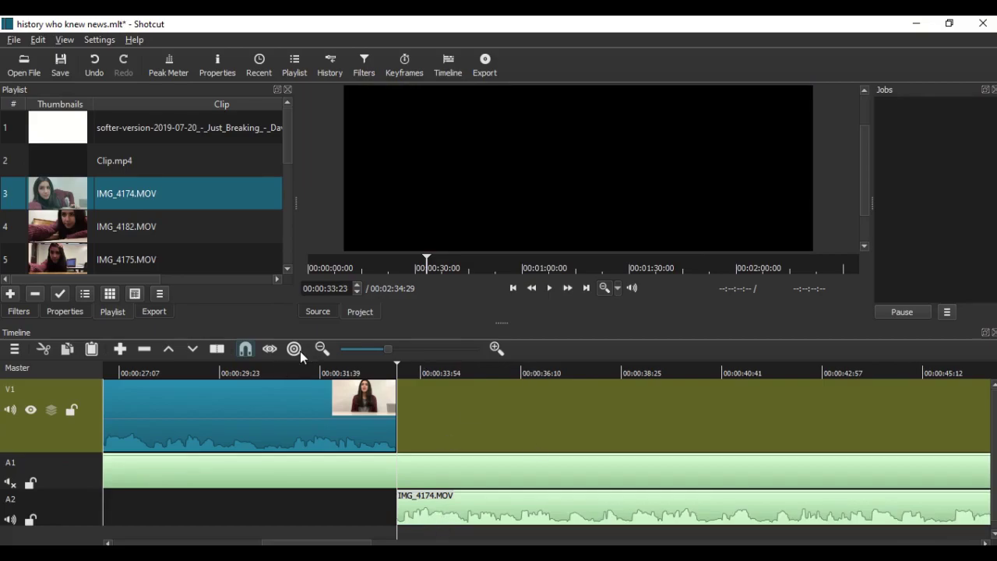
click(243, 373)
click(550, 288)
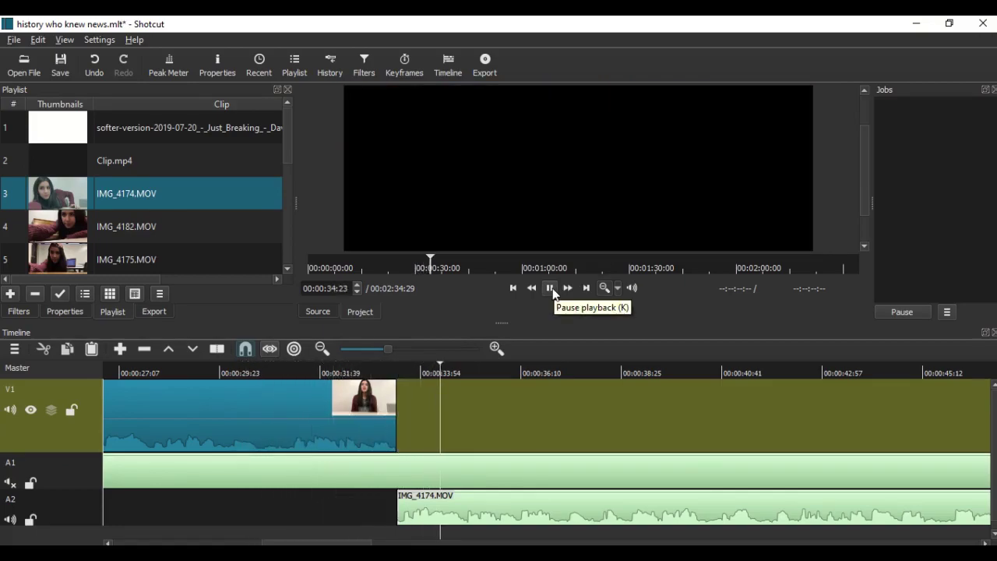
click(551, 288)
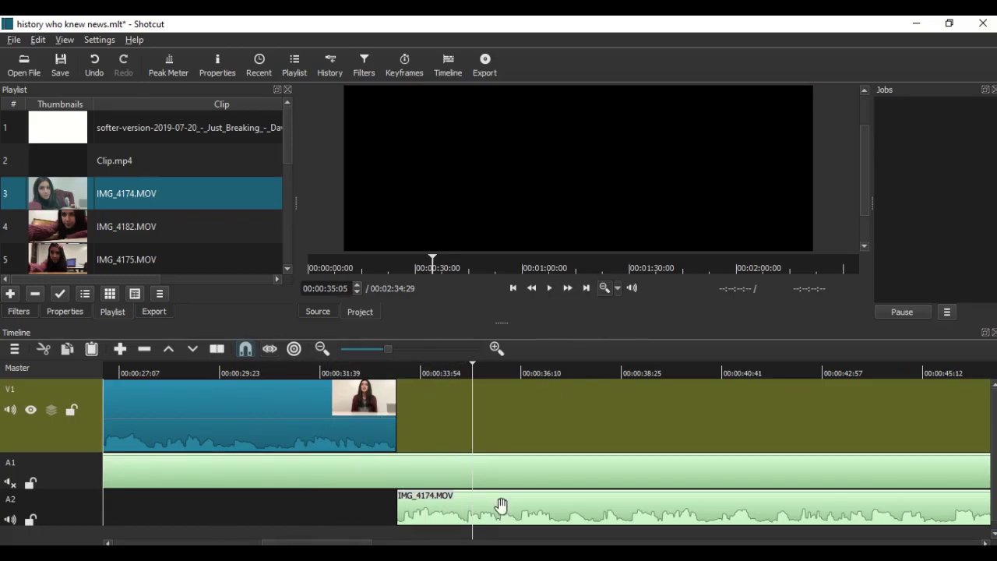
Go back to the start of the timeline and save the project.
drag(257, 541, 182, 541)
click(323, 366)
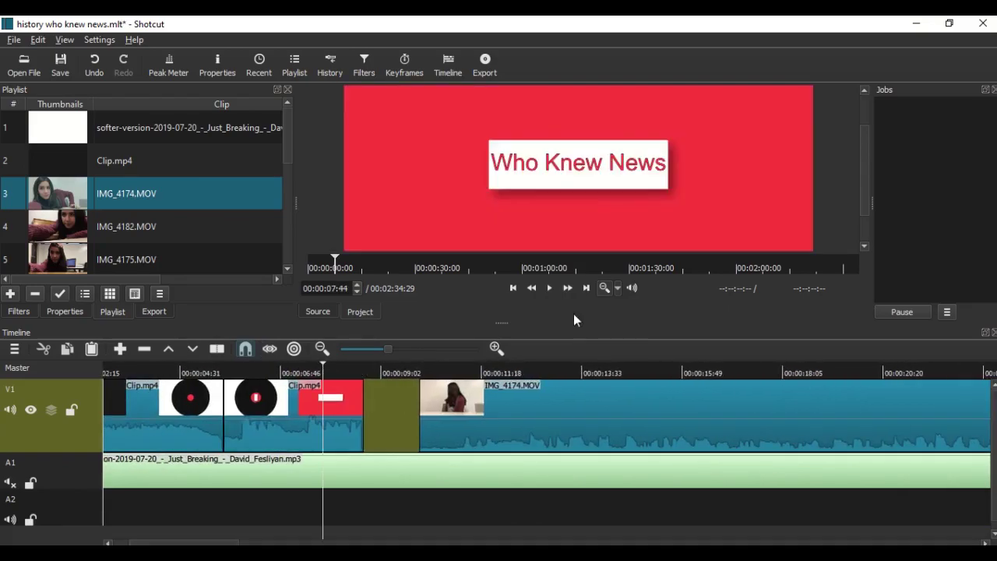
drag(209, 542, 178, 542)
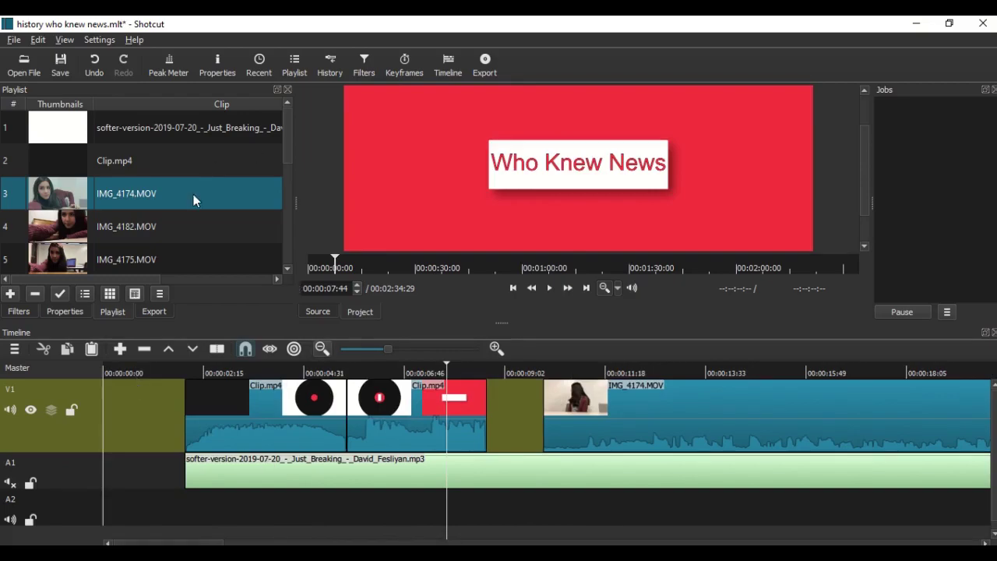
click(60, 66)
Play the intro from near the beginning and unmute the music on track A1.
click(141, 370)
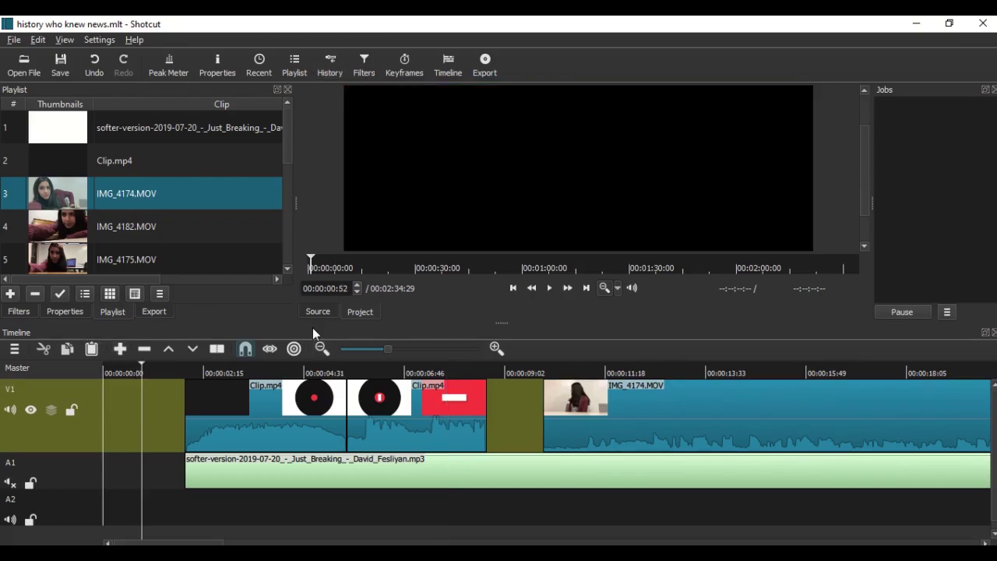
click(547, 290)
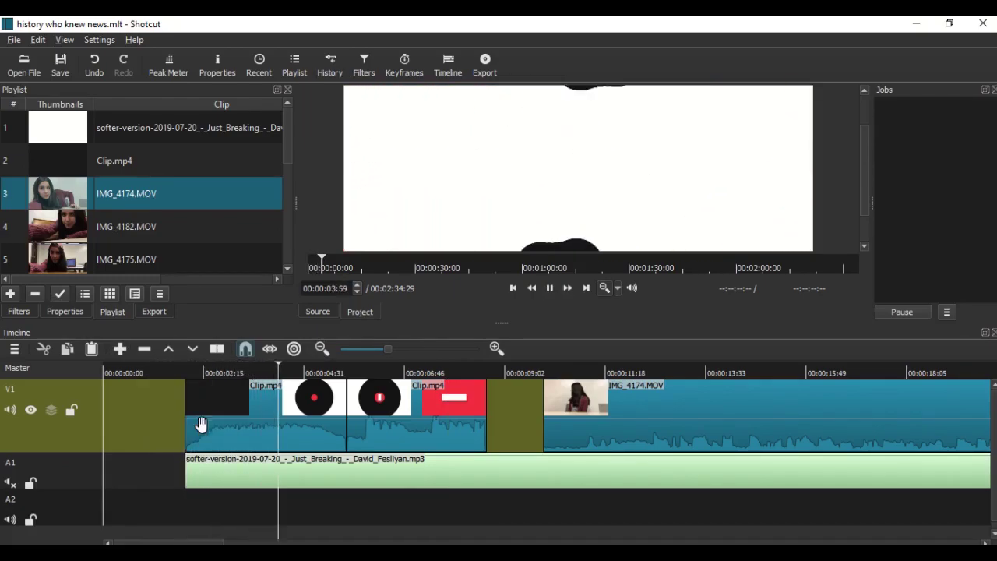
click(10, 483)
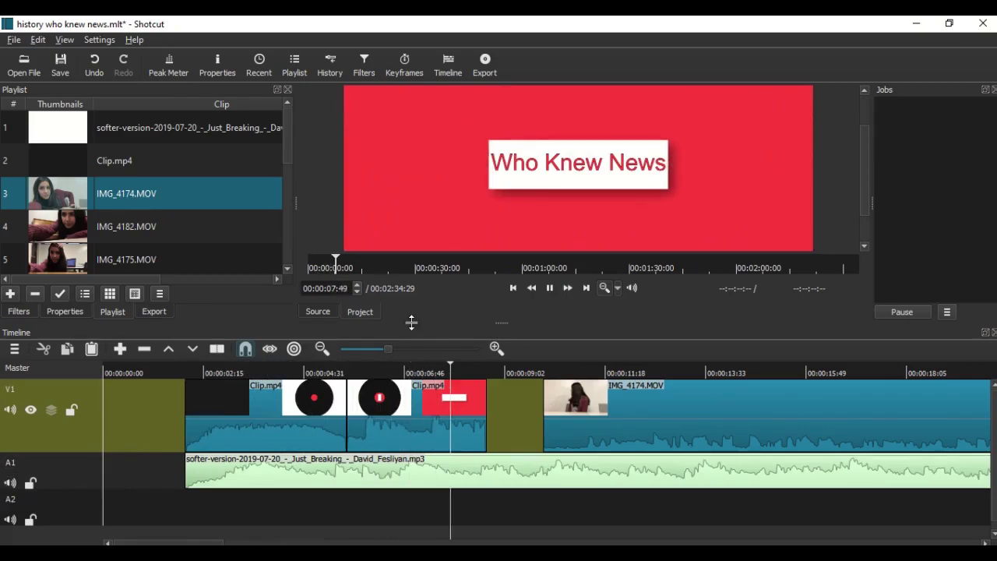
click(550, 289)
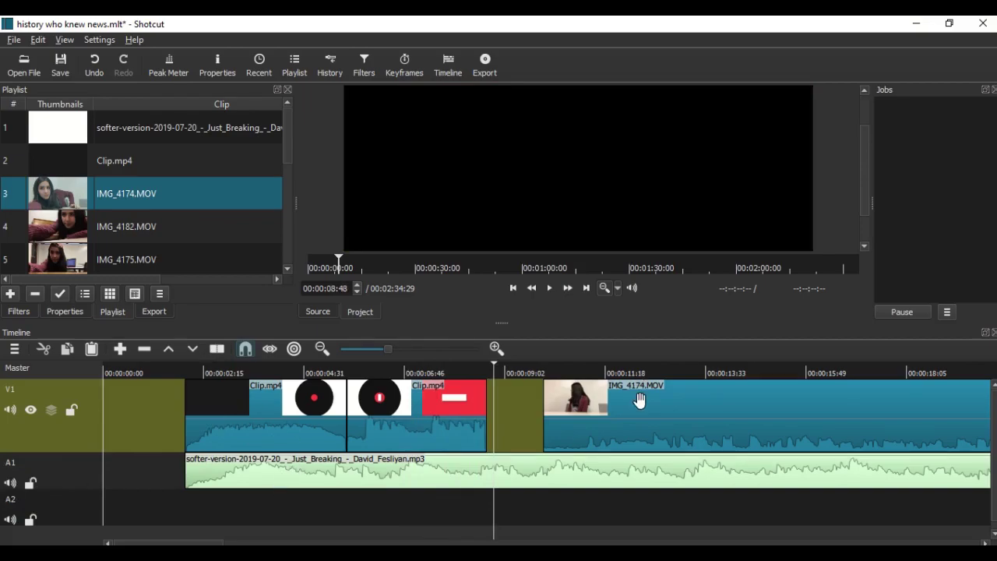
Add a Gain / Volume filter at -24.7 dB to the music clip on A1 and play the start of the presenter footage.
click(402, 471)
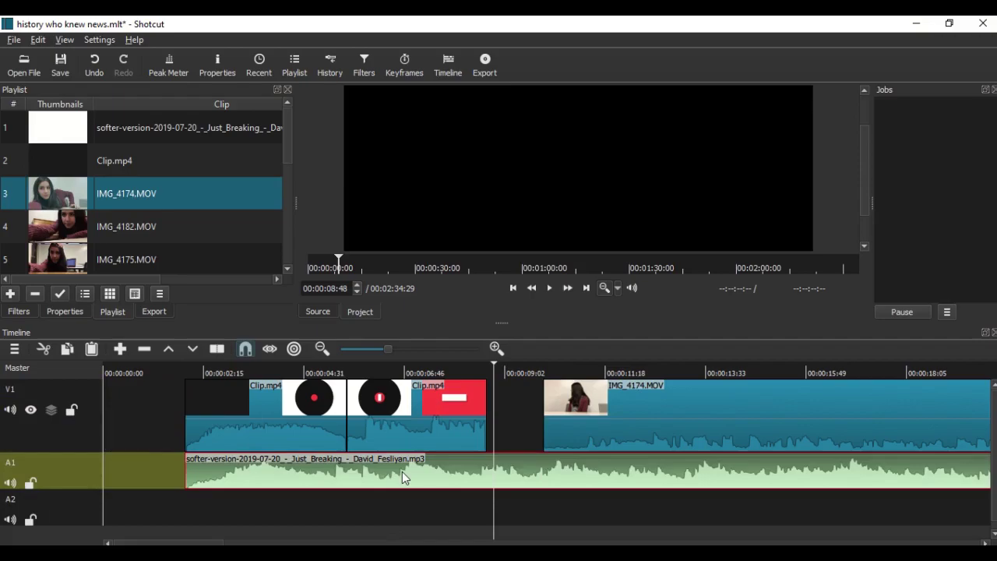
click(371, 71)
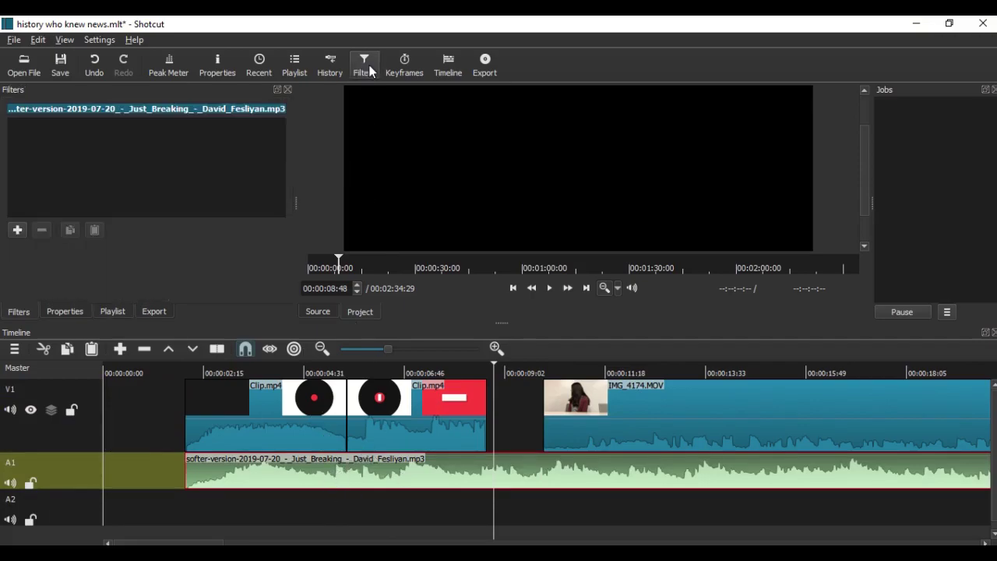
click(18, 230)
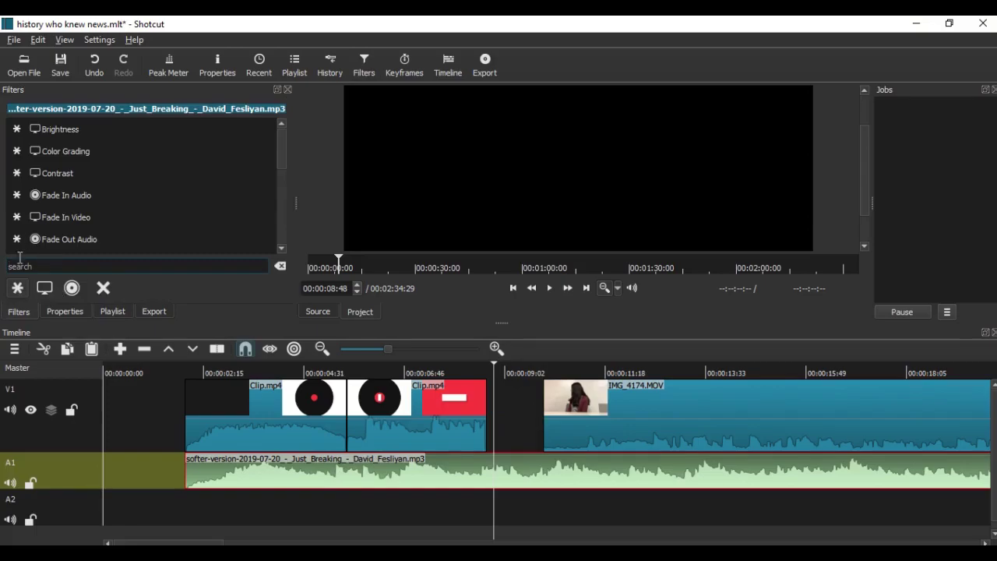
scroll(72, 220, down, 1)
click(70, 201)
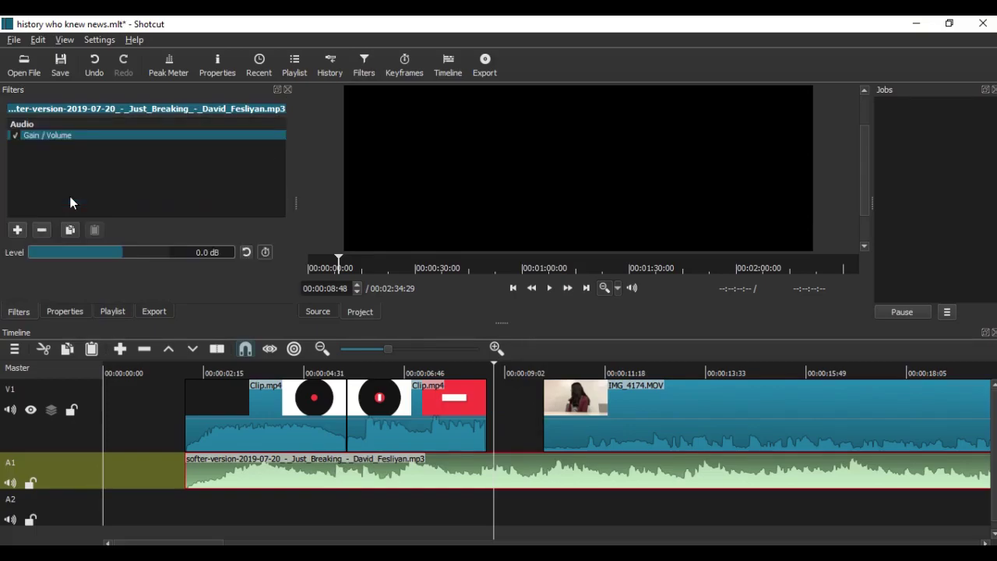
drag(101, 250, 77, 251)
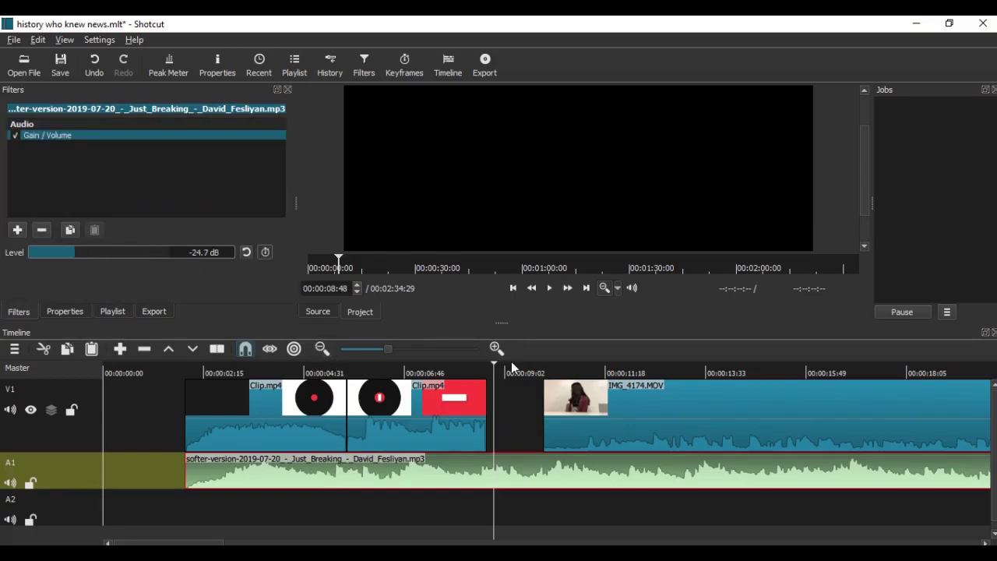
click(548, 289)
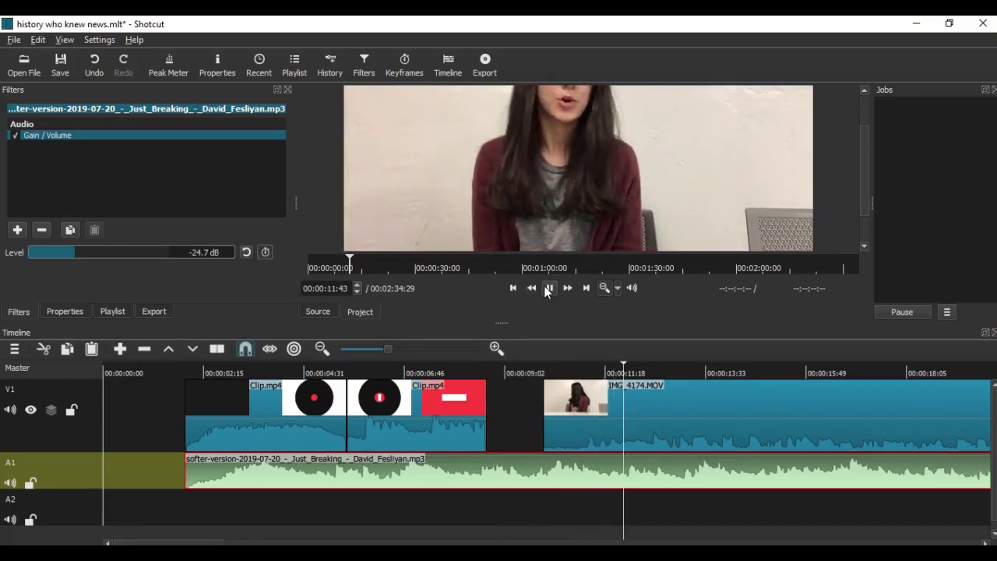
click(549, 288)
click(188, 372)
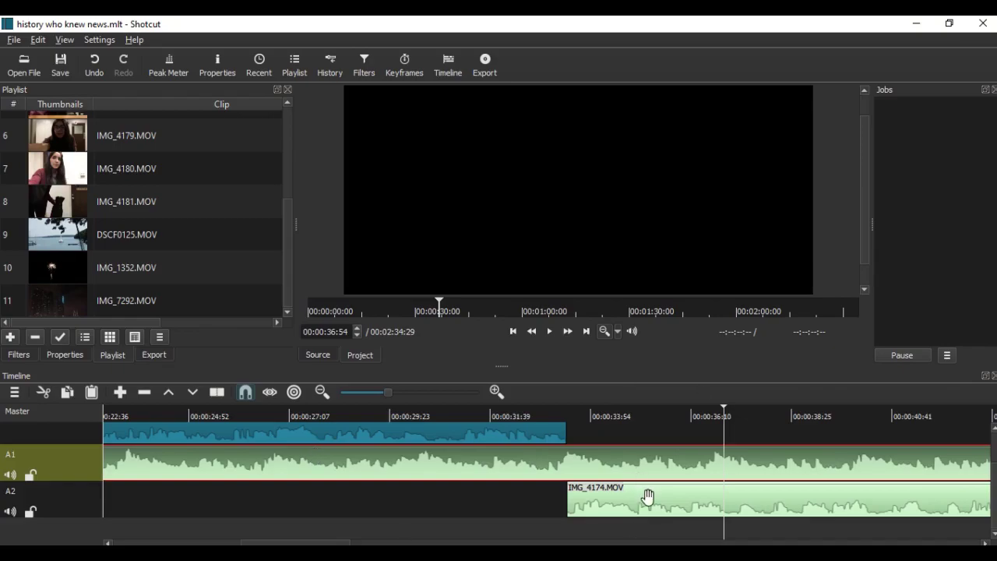
Find by listening where the unwanted speech begins and split IMG_4174.MOV on track A2 at 00:00:52:35.
click(647, 496)
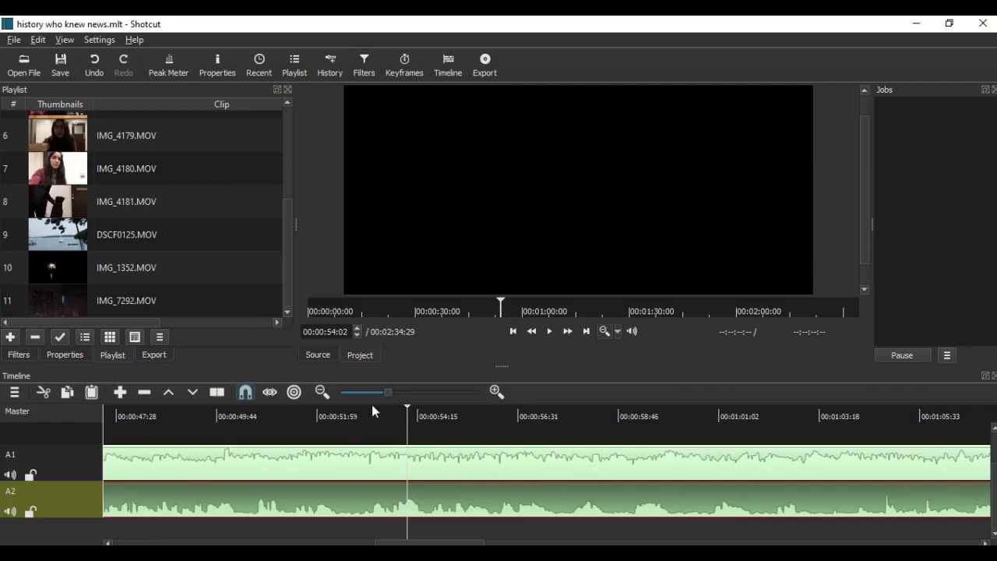
click(365, 411)
click(549, 331)
click(349, 414)
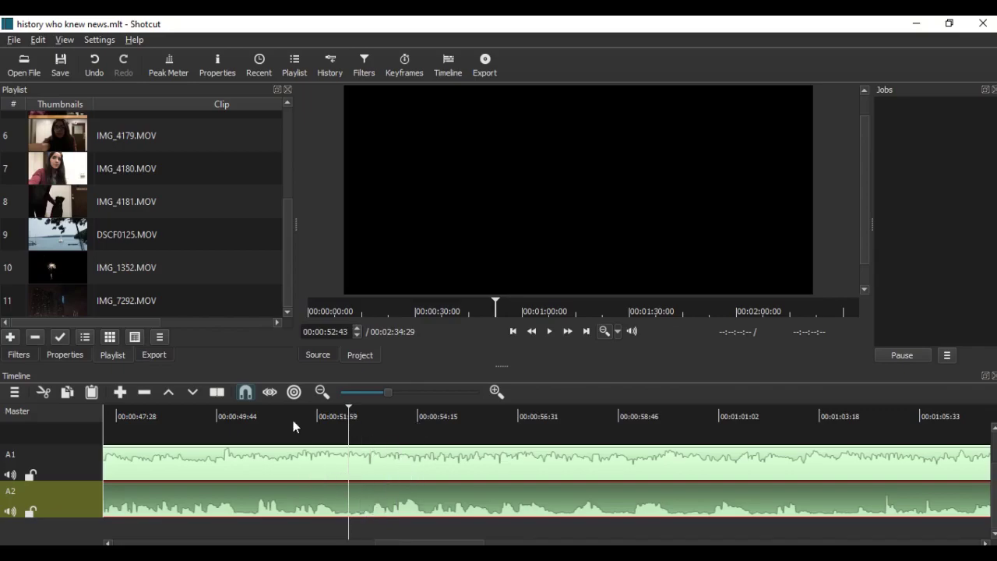
click(226, 412)
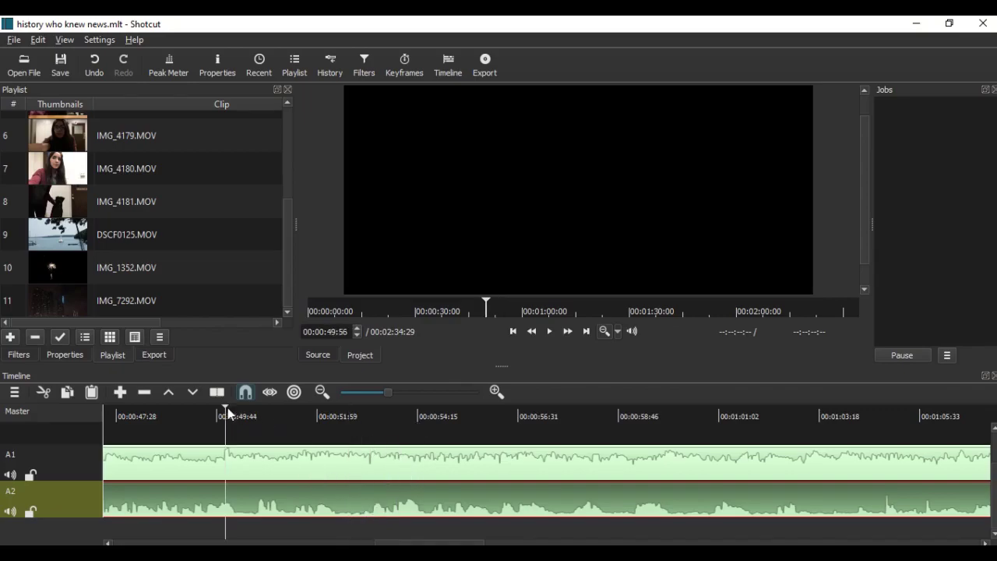
click(554, 334)
click(344, 498)
click(217, 394)
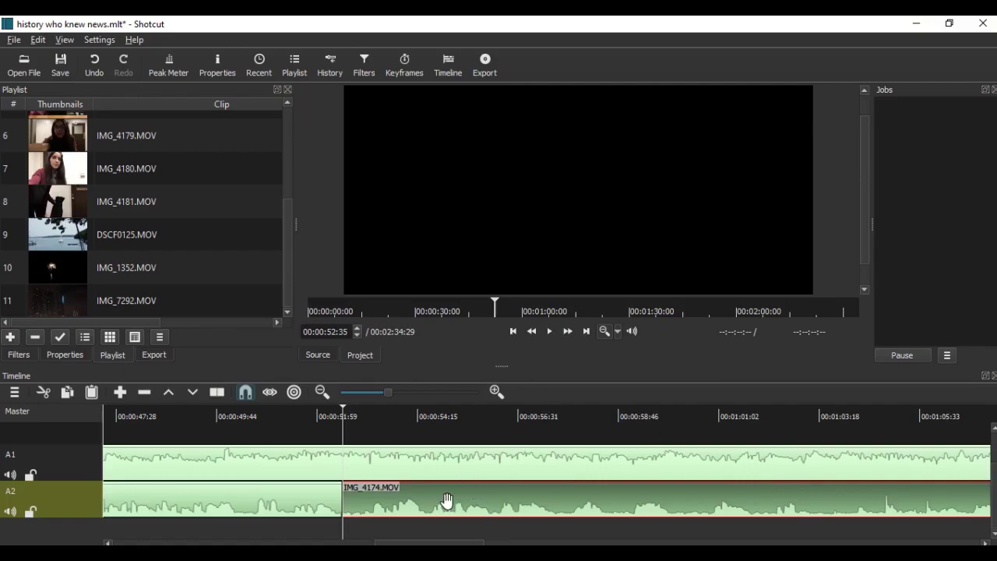
Find by listening where the unwanted speech ends and split IMG_4174.MOV on track A2 at 00:01:07:47.
click(549, 331)
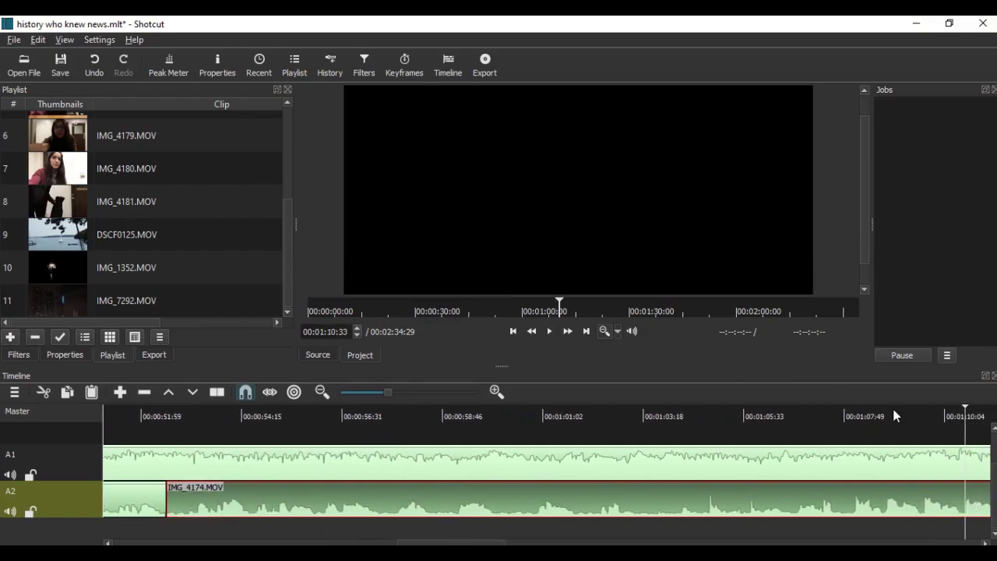
click(876, 418)
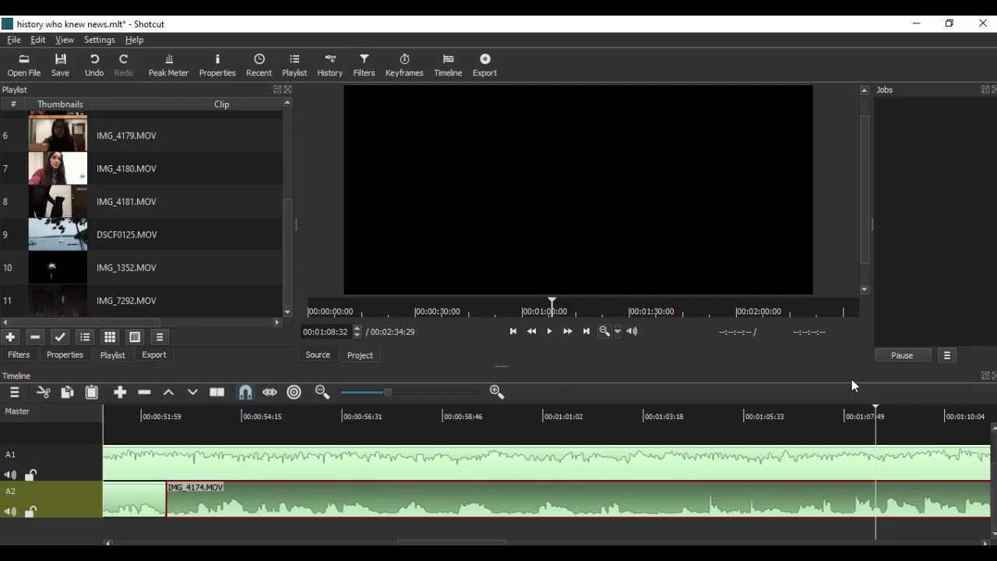
click(543, 332)
click(866, 502)
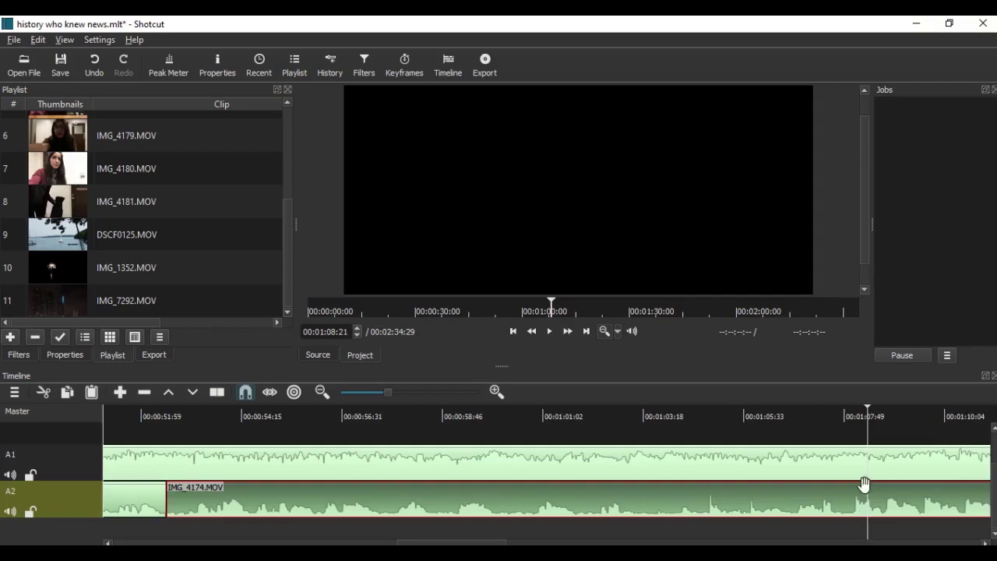
click(841, 410)
drag(840, 413, 842, 414)
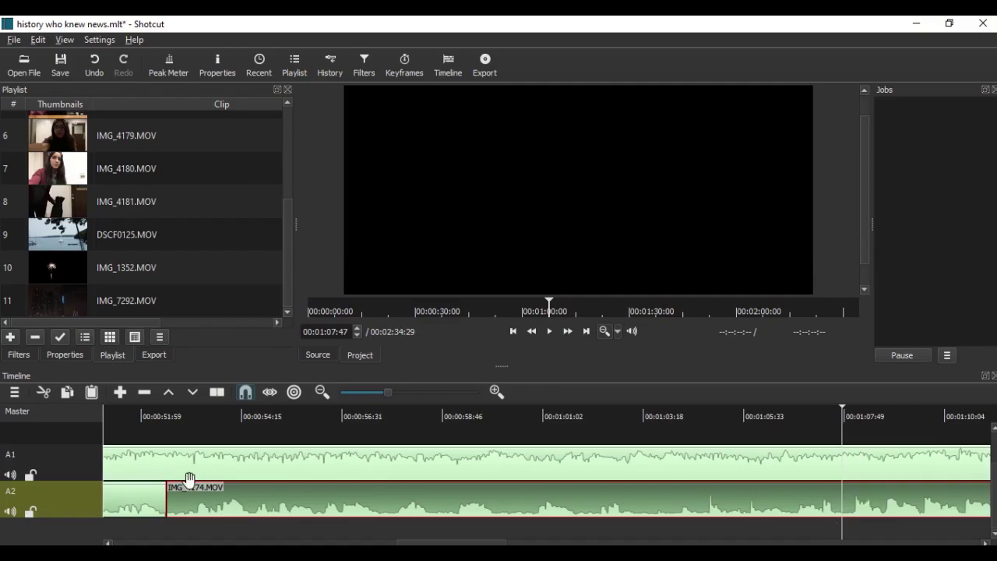
key(s)
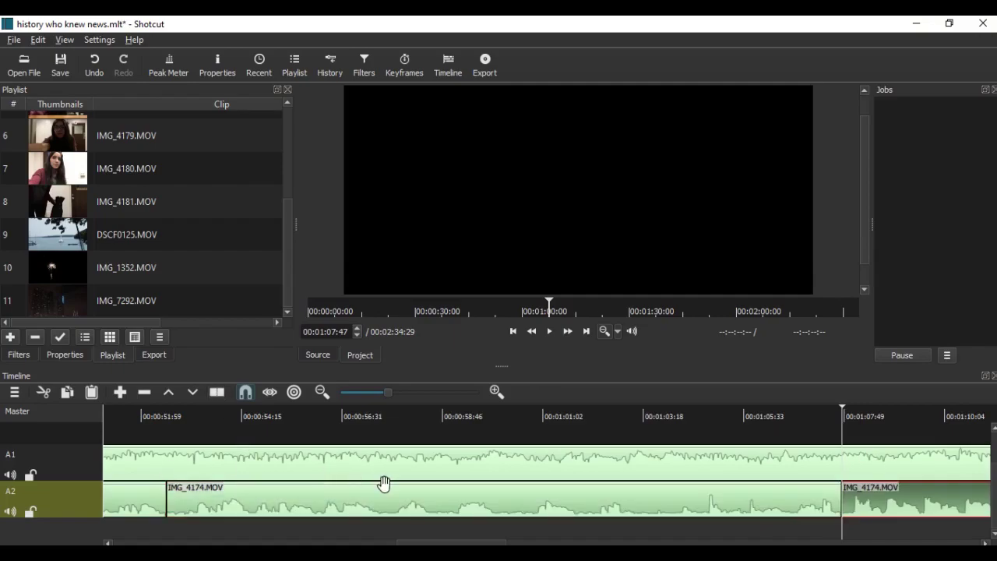
Try lifting the IMG_4174.MOV segment between the two splits off track A2, and undo the lift.
click(489, 506)
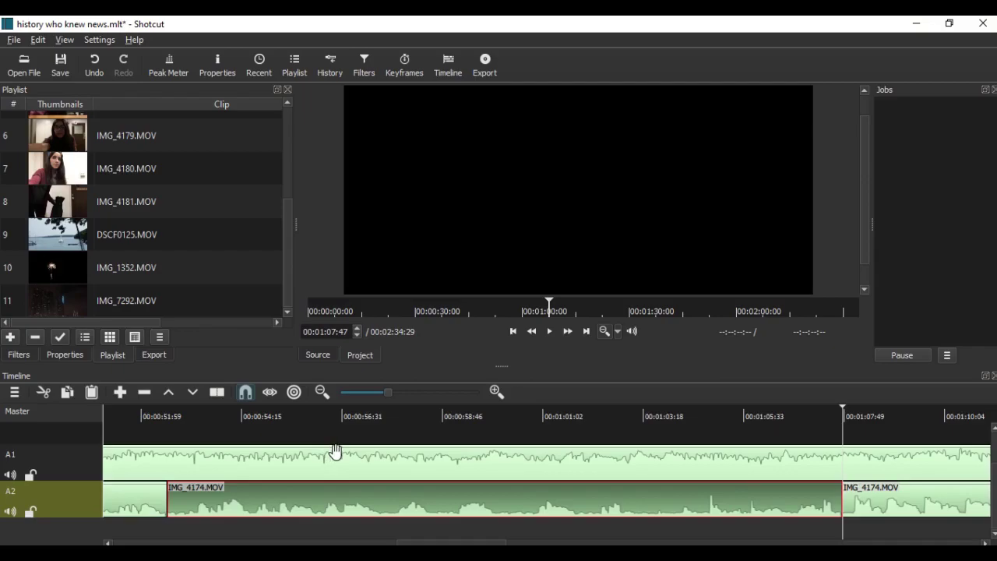
right_click(332, 506)
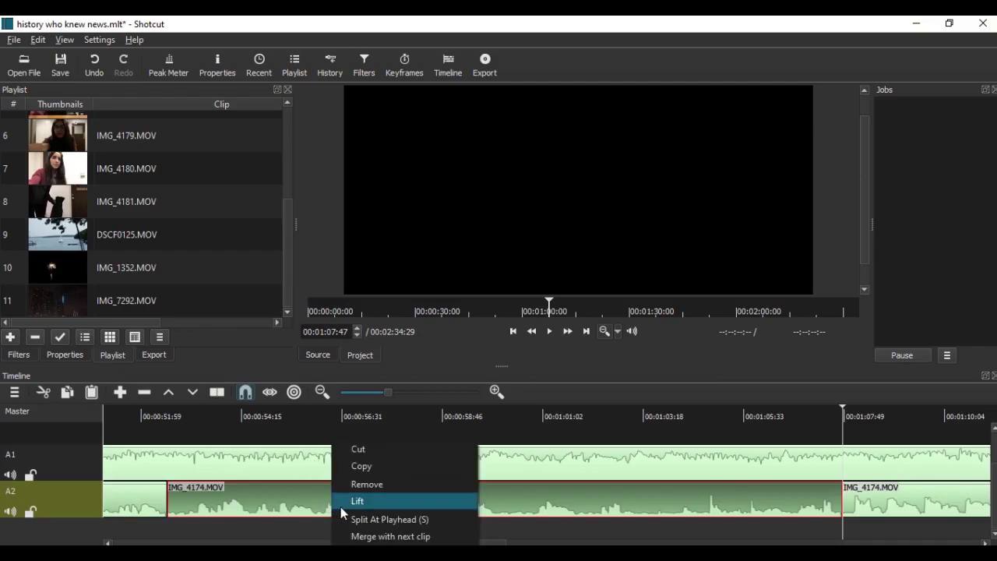
click(409, 503)
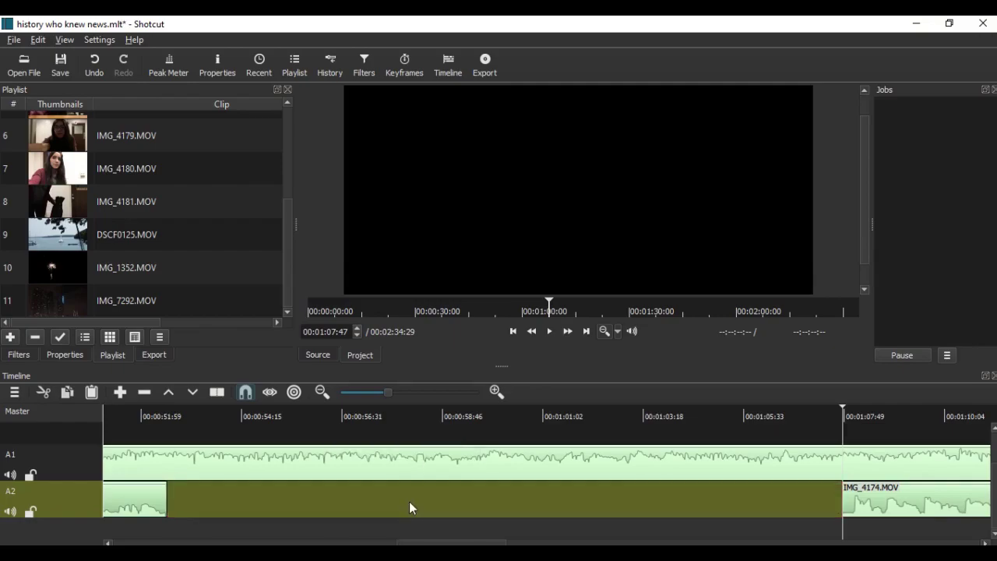
click(88, 72)
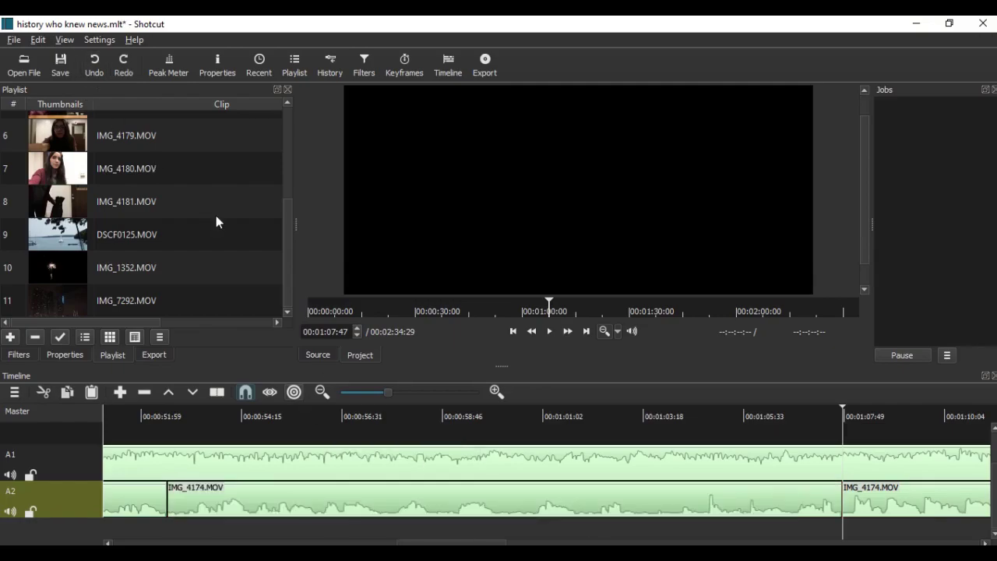
Remove the IMG_4174.MOV segment between the two splits on A2 so the gap closes, and play across the join.
click(375, 503)
right_click(375, 503)
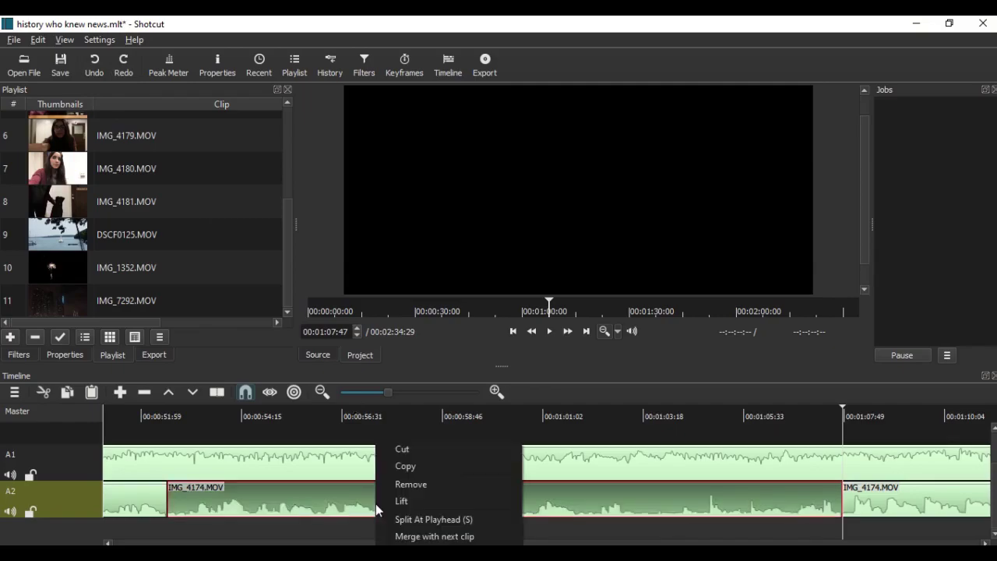
click(410, 484)
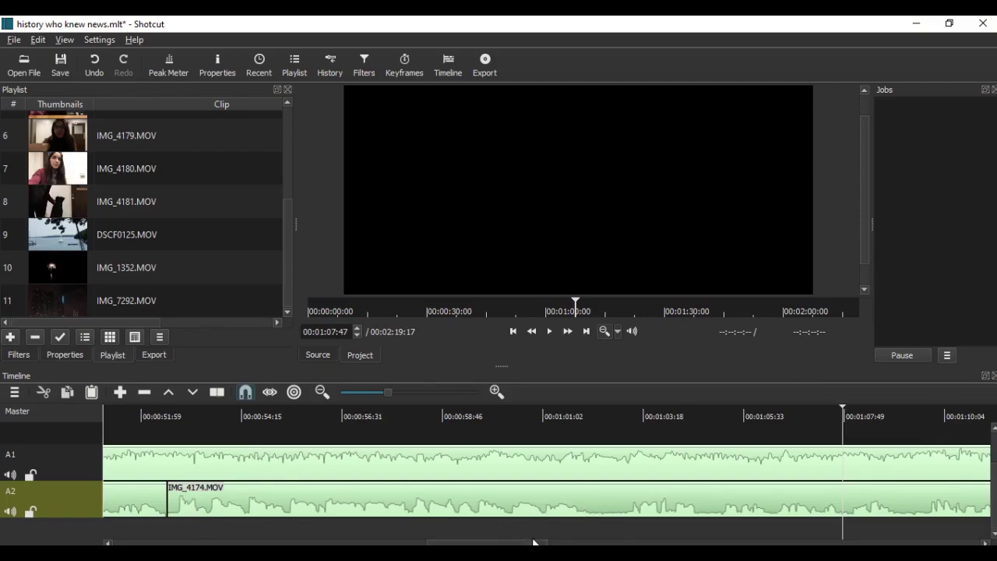
drag(499, 543, 450, 540)
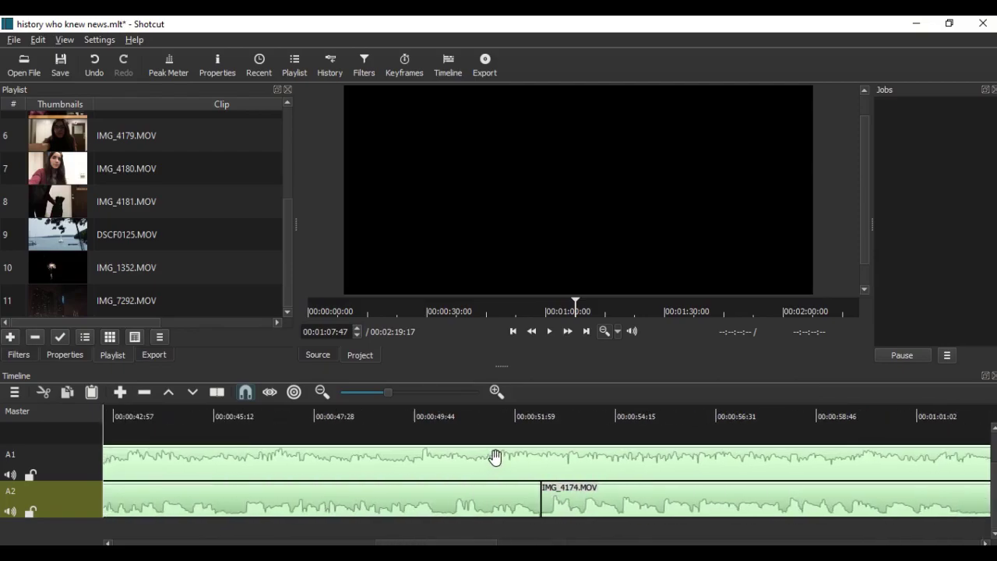
click(349, 420)
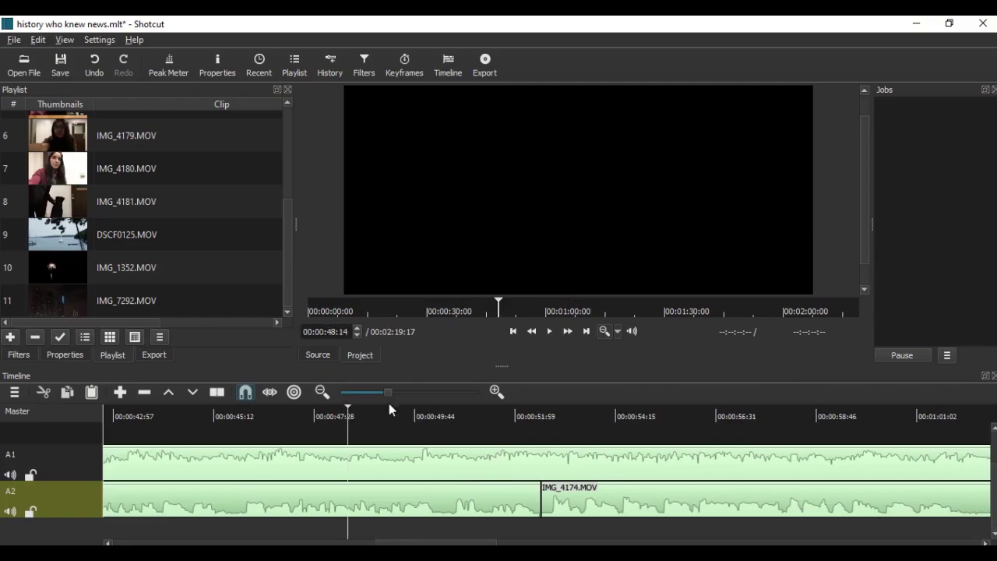
click(550, 331)
click(486, 421)
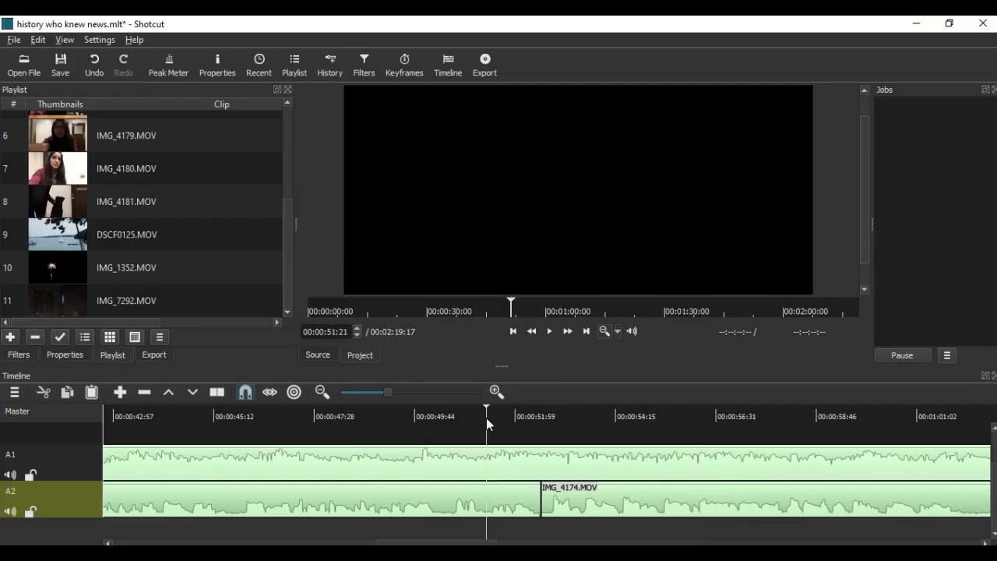
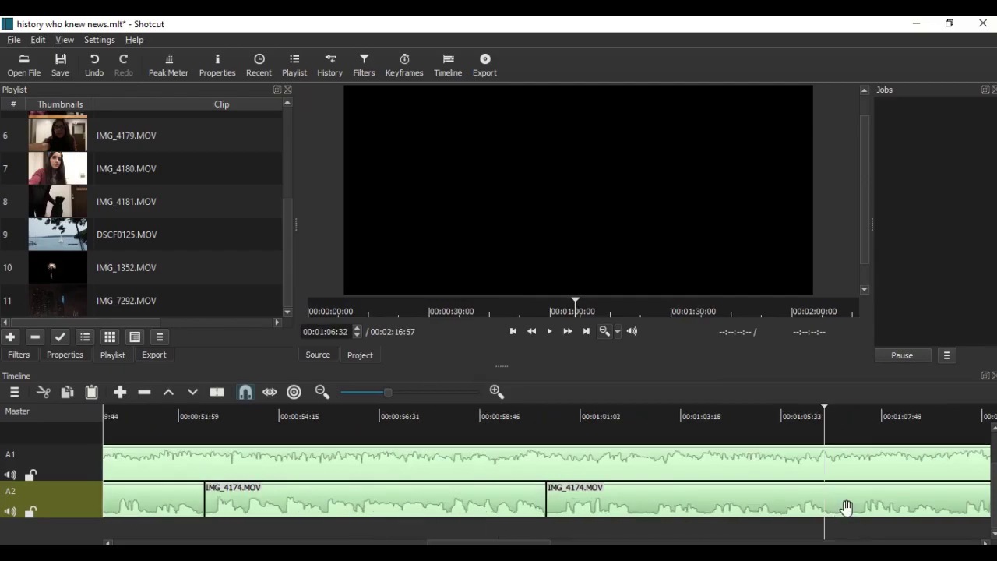
Place the playhead at 00:01:02:16 over the presenter audio on A2 and look over the segments that follow.
click(640, 417)
click(635, 411)
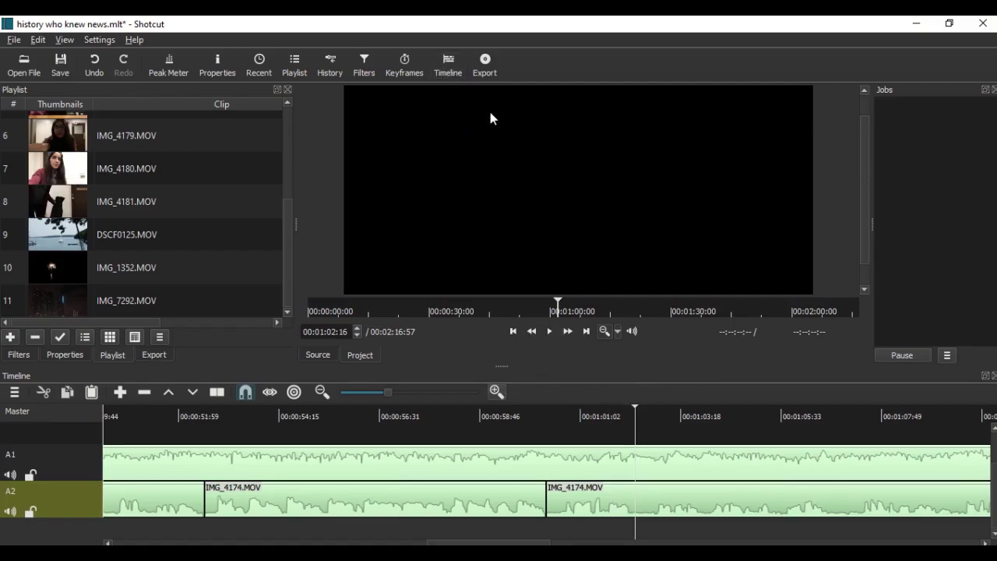
mouse_move(456, 22)
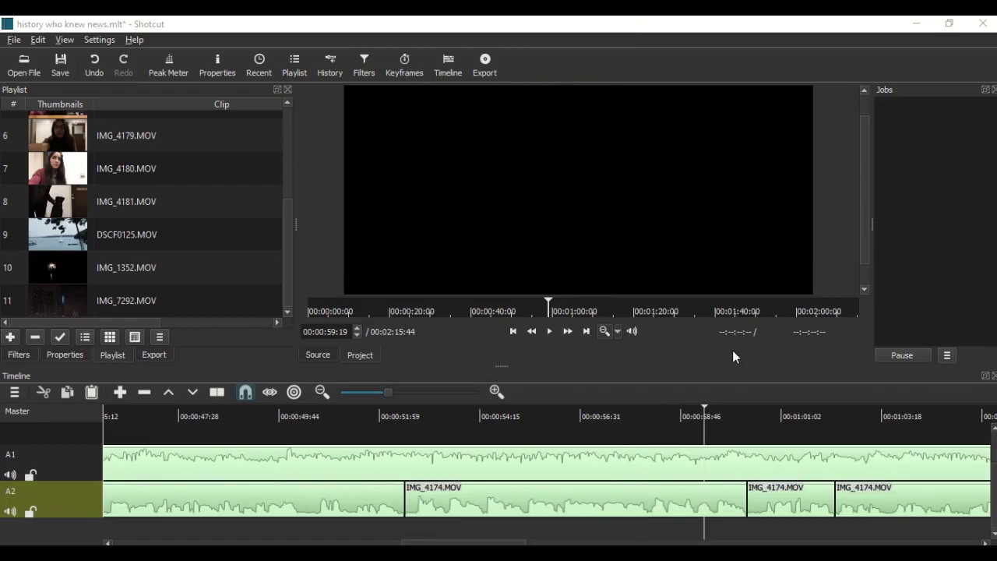
scroll(442, 532, right, 2)
scroll(416, 449, right, 5)
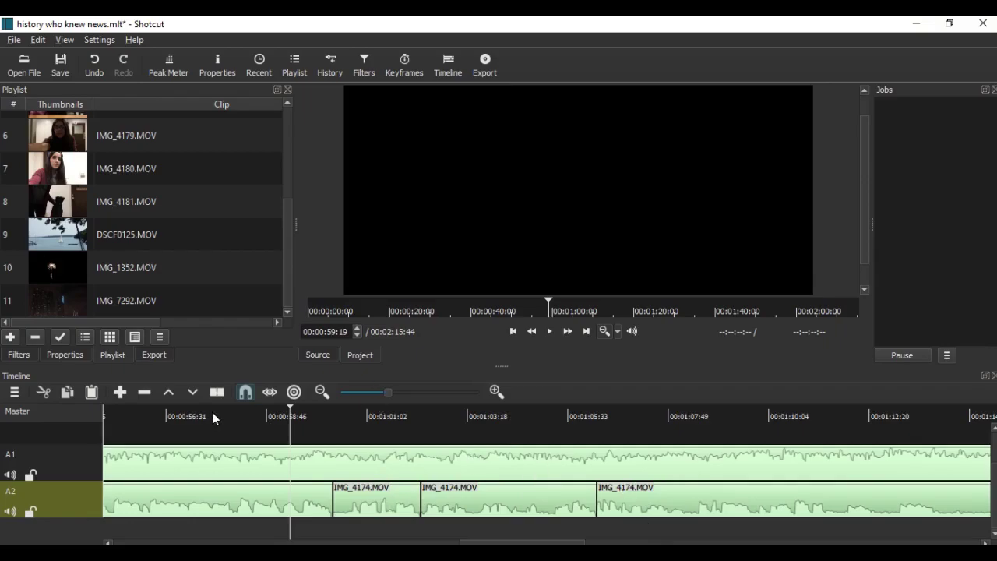
Play the presenter audio on A2 from 00:00:59:19 and look over its remaining segments.
click(548, 332)
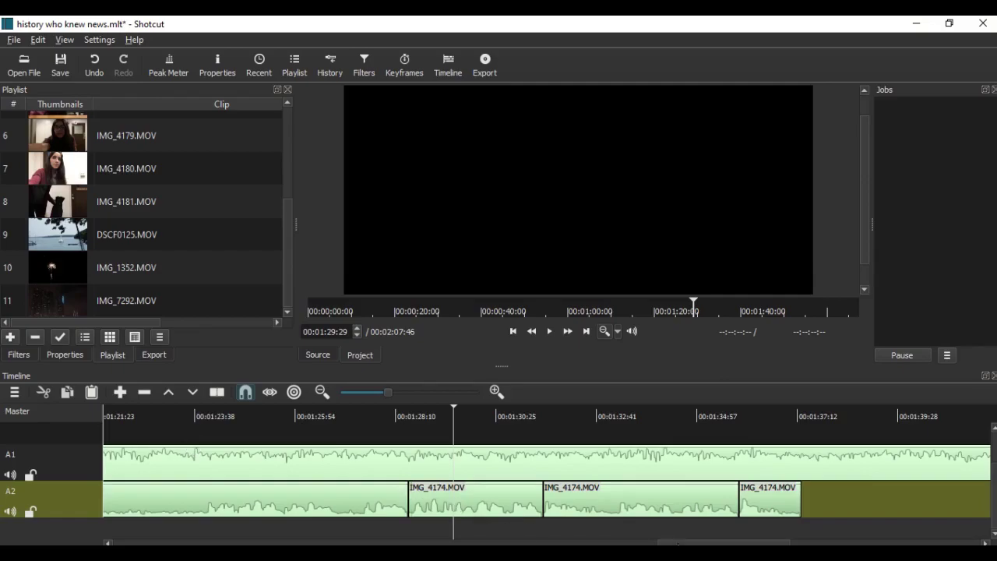
scroll(676, 538, left, 10)
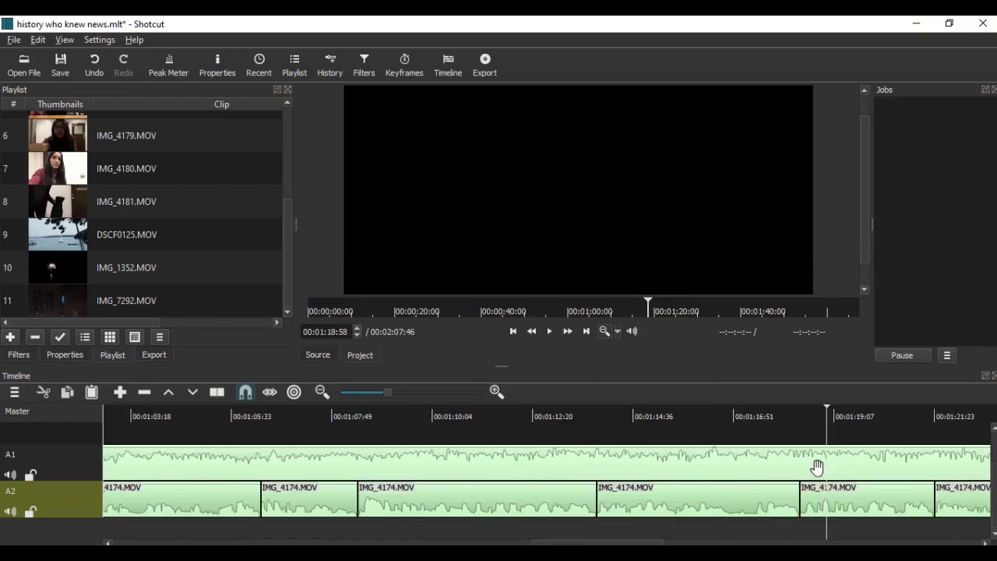
scroll(509, 454, right, 5)
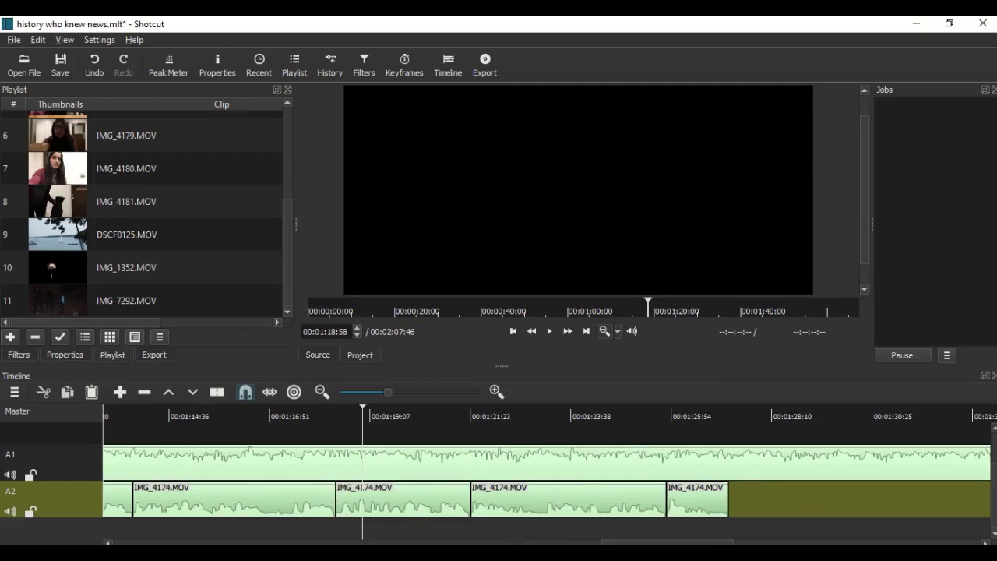
Try to shift an IMG_4174.MOV segment to a later time on A2, and undo the move.
scroll(615, 541, left, 5)
drag(634, 507, 729, 499)
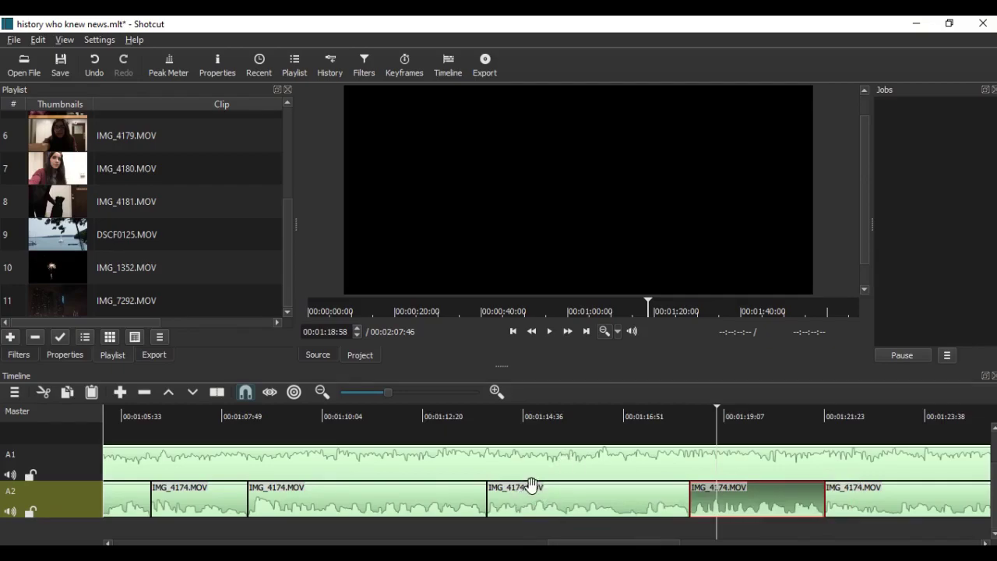
key(ctrl+z)
Move the two adjoining IMG_4174.MOV segments between about 00:01:08 and 00:01:18 from A2 up to the video track, keeping their timing.
drag(576, 510, 590, 383)
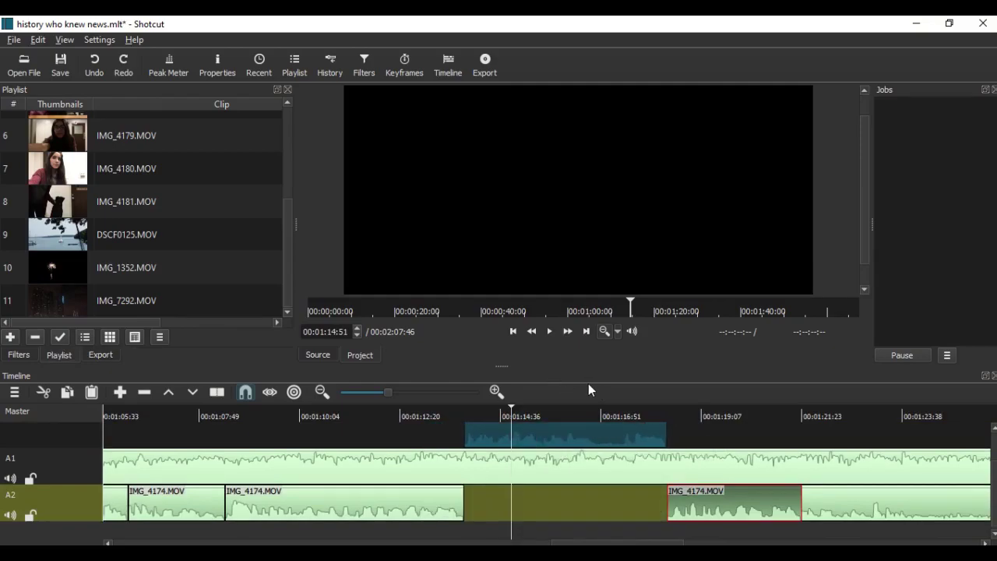
drag(675, 332, 856, 285)
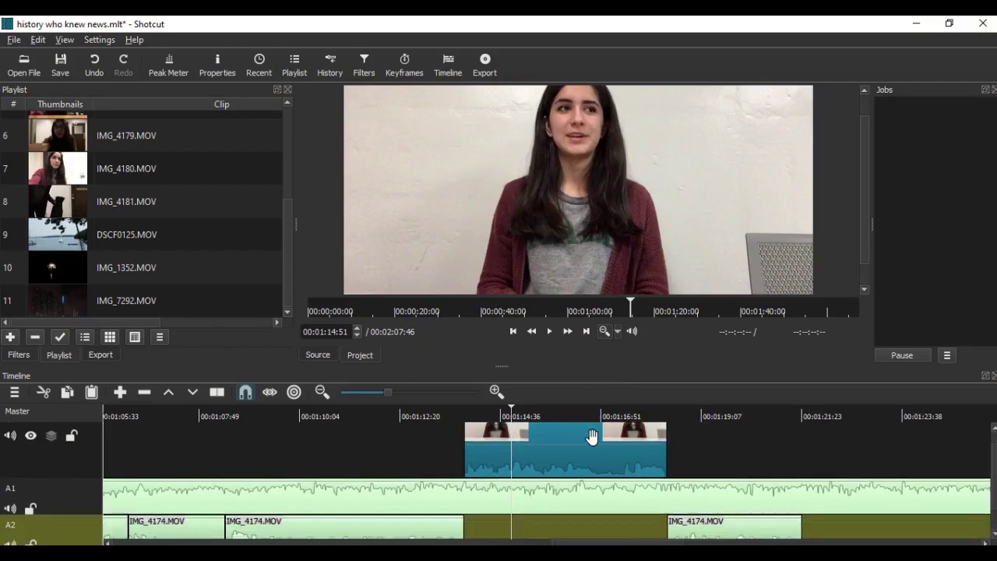
scroll(455, 433, down, 1)
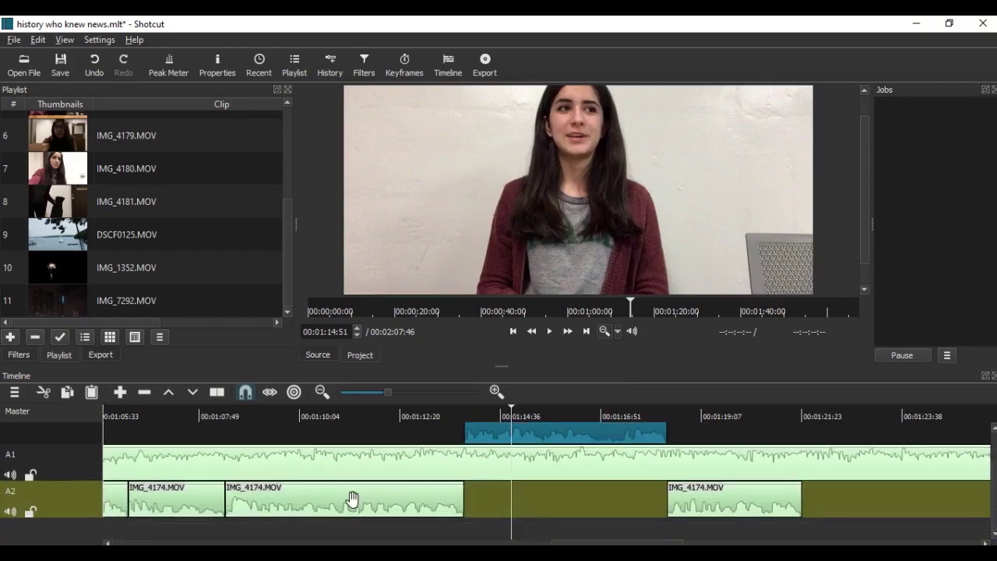
click(355, 502)
drag(355, 502, 364, 403)
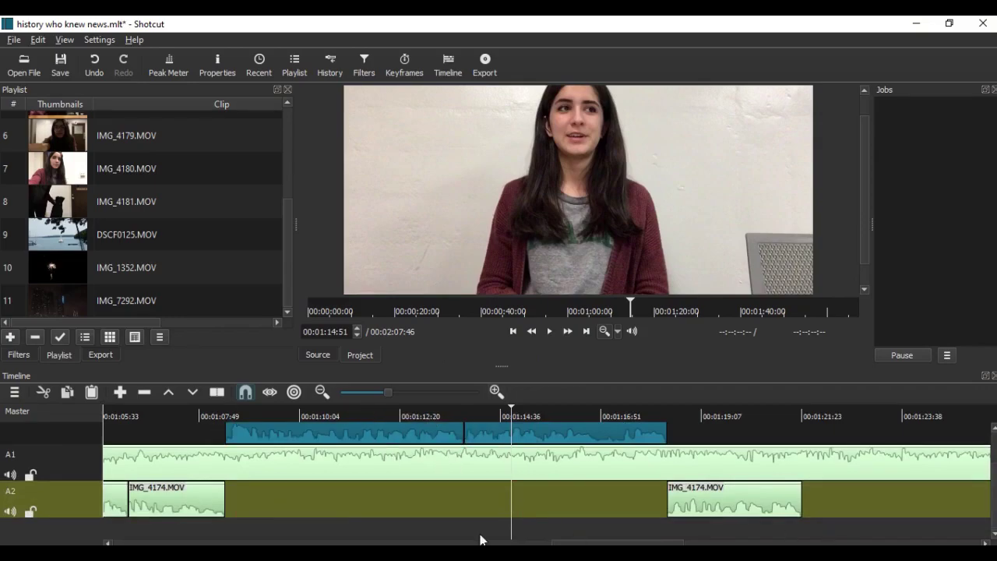
Select the IMG_4174.MOV segment directly after the gap on A2, at about 00:01:18.
scroll(484, 538, right, 3)
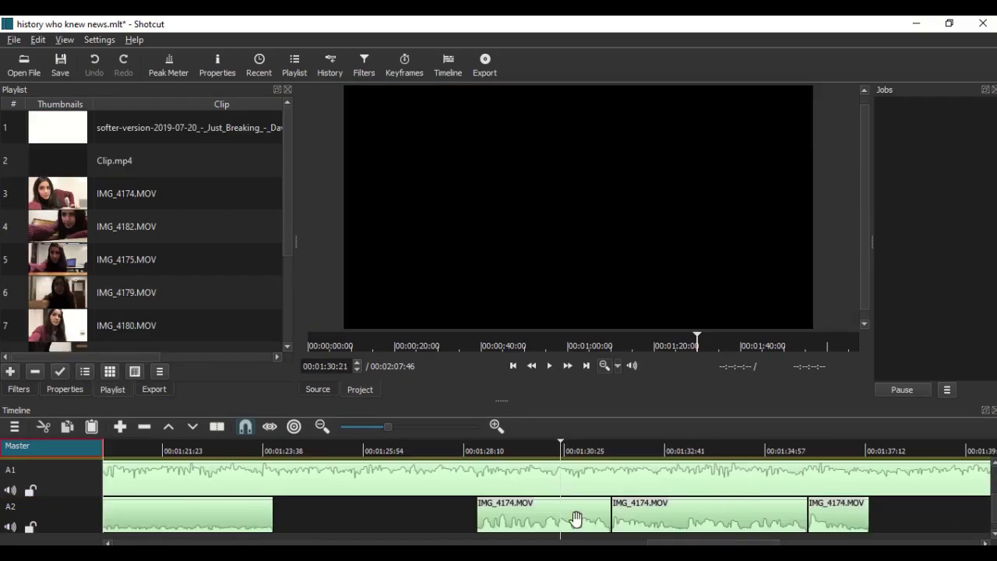
scroll(367, 512, down, 1)
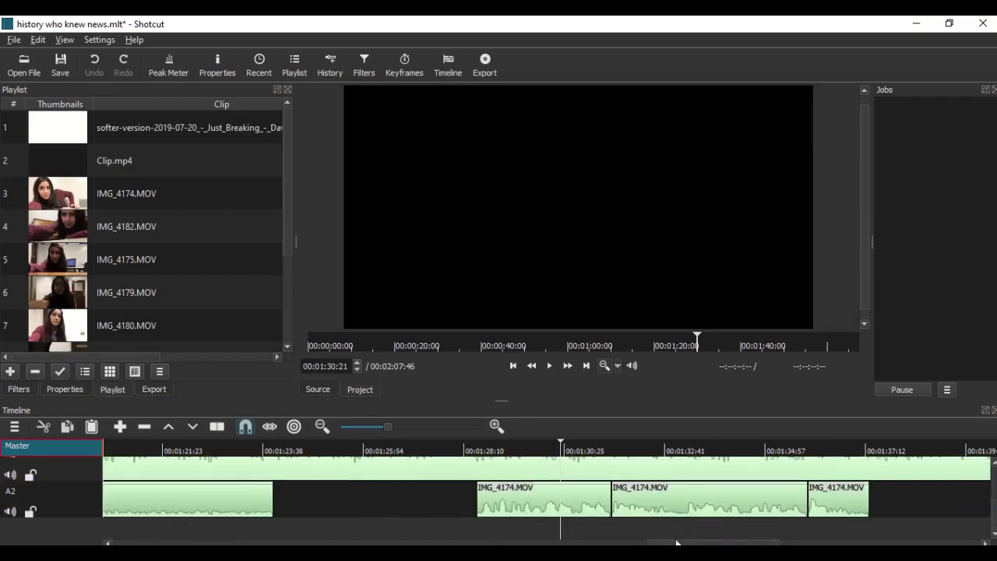
scroll(671, 542, left, 4)
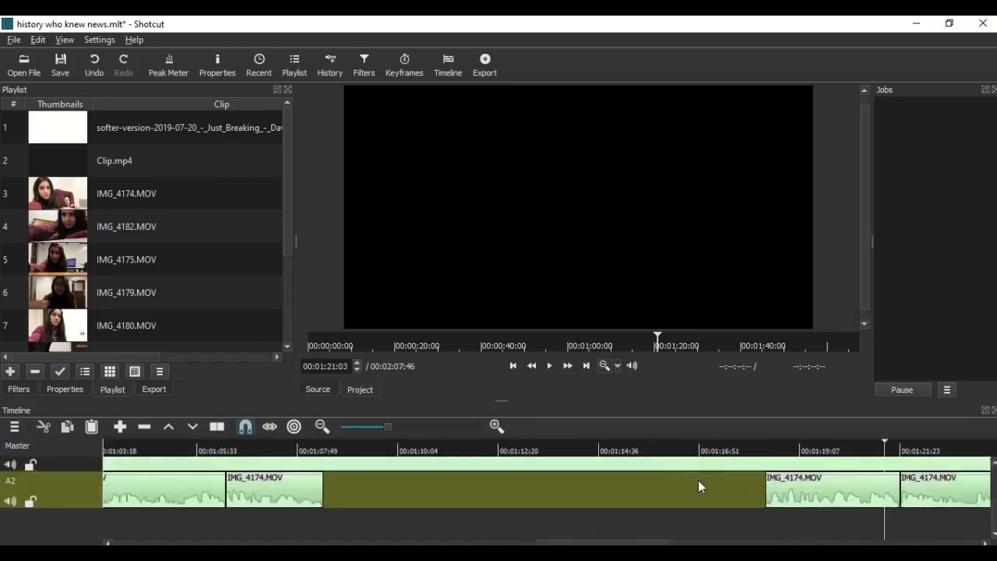
scroll(698, 480, right, 3)
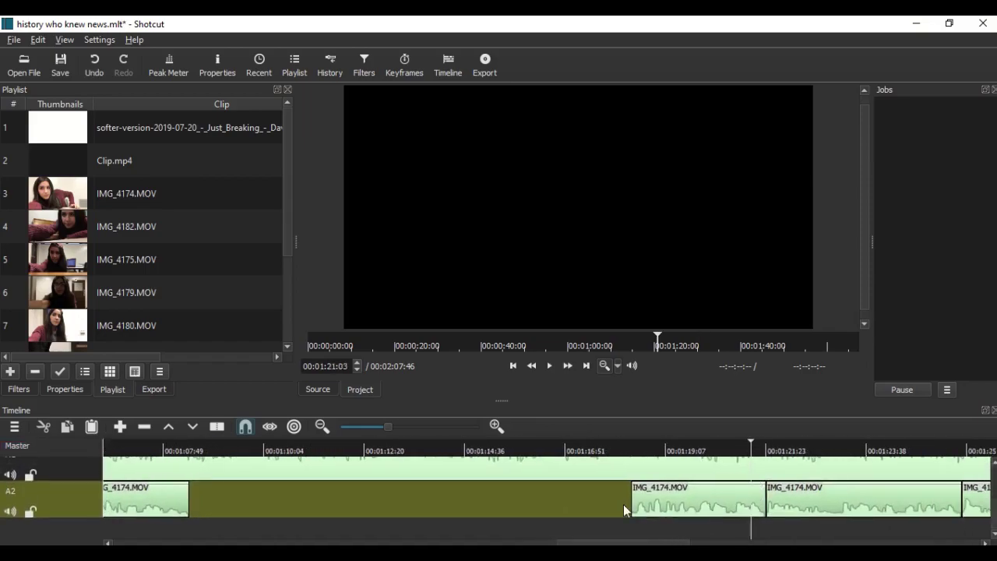
click(687, 497)
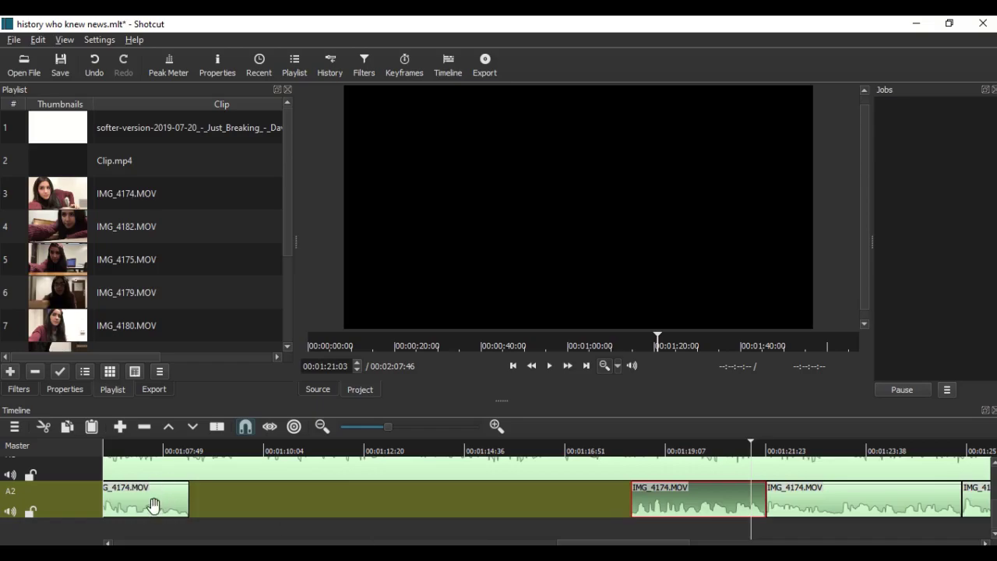
Close the gaps on audio track A2 by moving the three following IMG_4174.MOV clips back to back against the preceding clip.
click(140, 452)
click(550, 364)
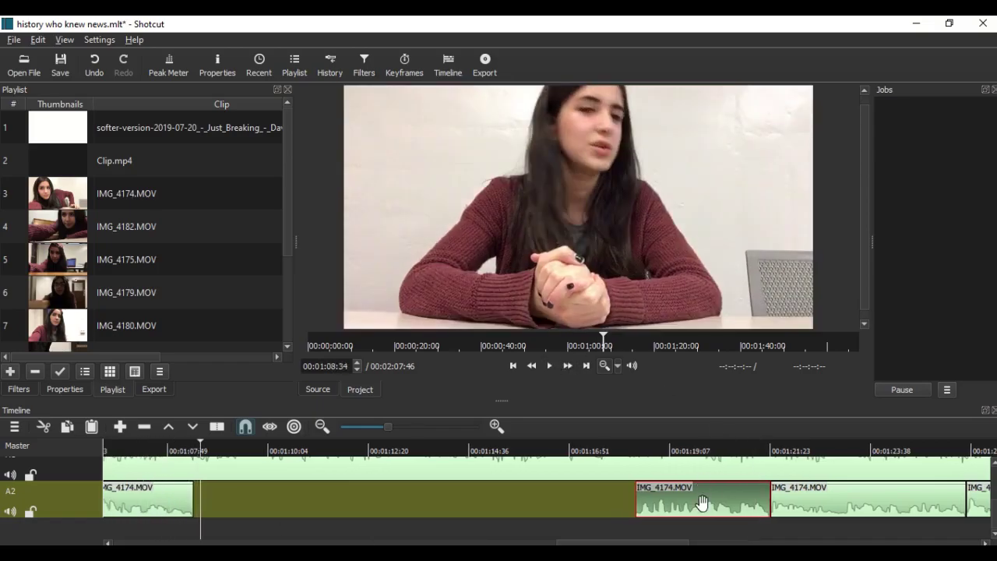
drag(696, 502, 259, 525)
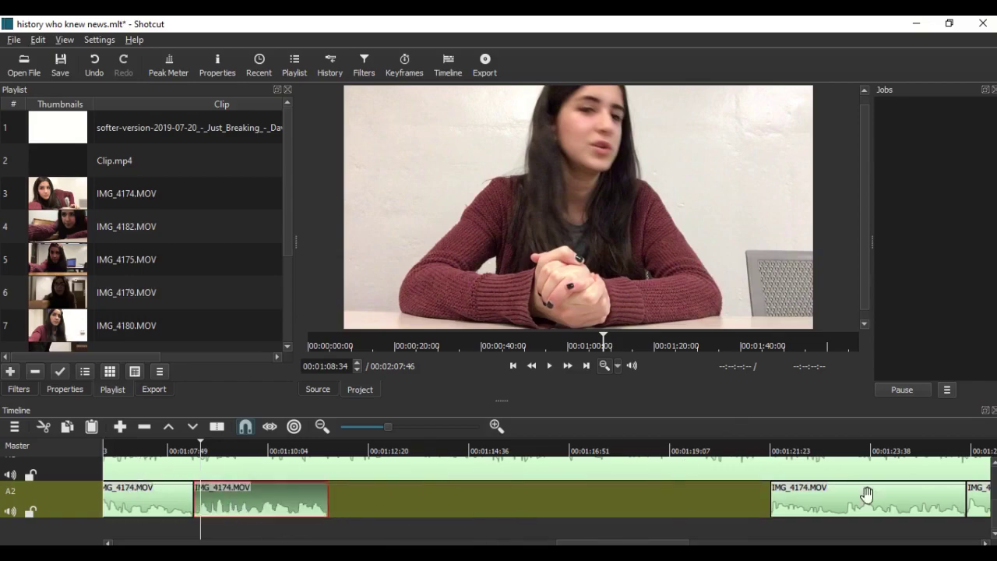
drag(823, 514, 209, 523)
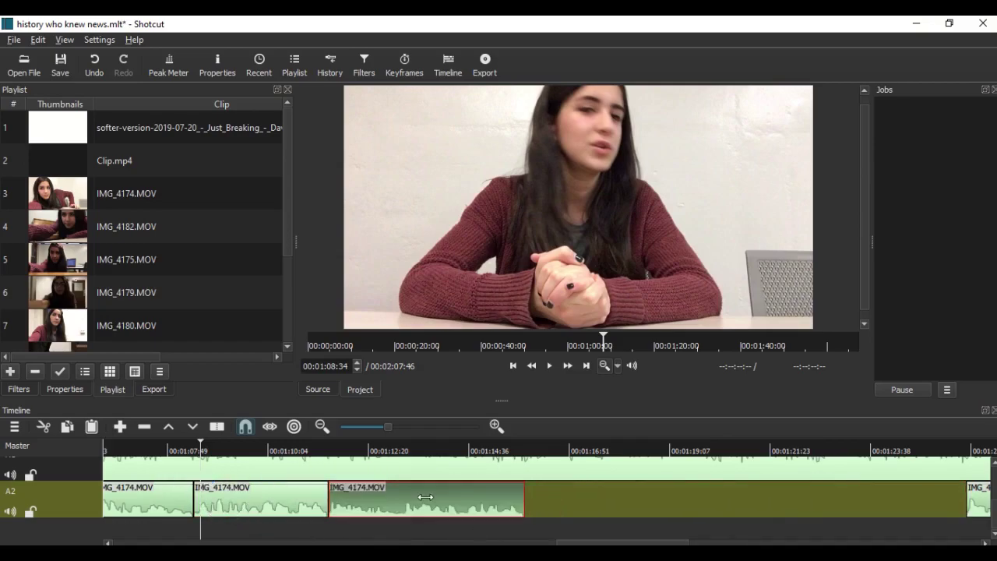
drag(972, 495, 343, 485)
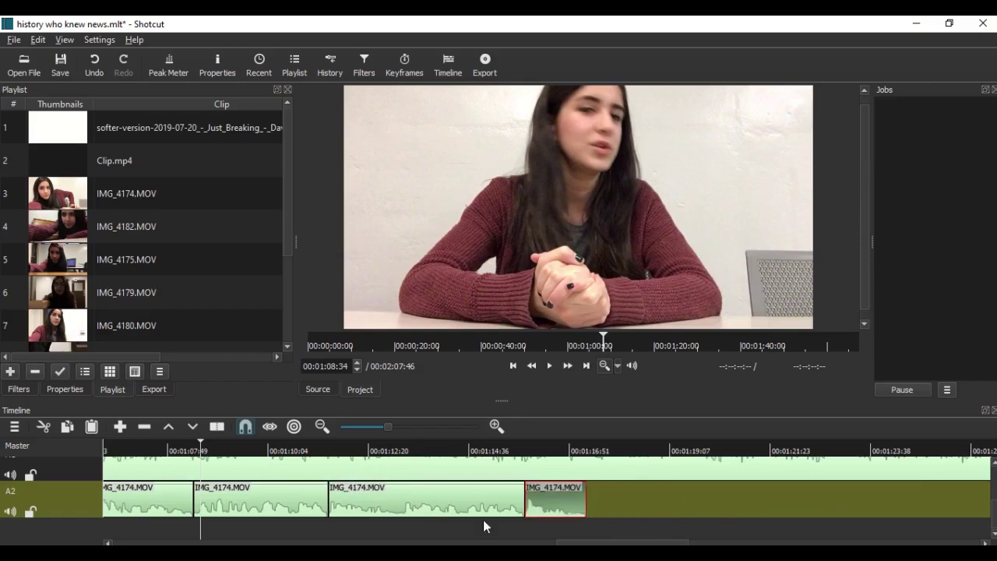
Enlarge the timeline area and move the first remaining IMG_4174.MOV clip from video track V1 to the end of A2.
scroll(382, 473, up, 1)
scroll(383, 473, up, 1)
scroll(382, 473, down, 1)
scroll(383, 473, up, 1)
scroll(383, 474, down, 1)
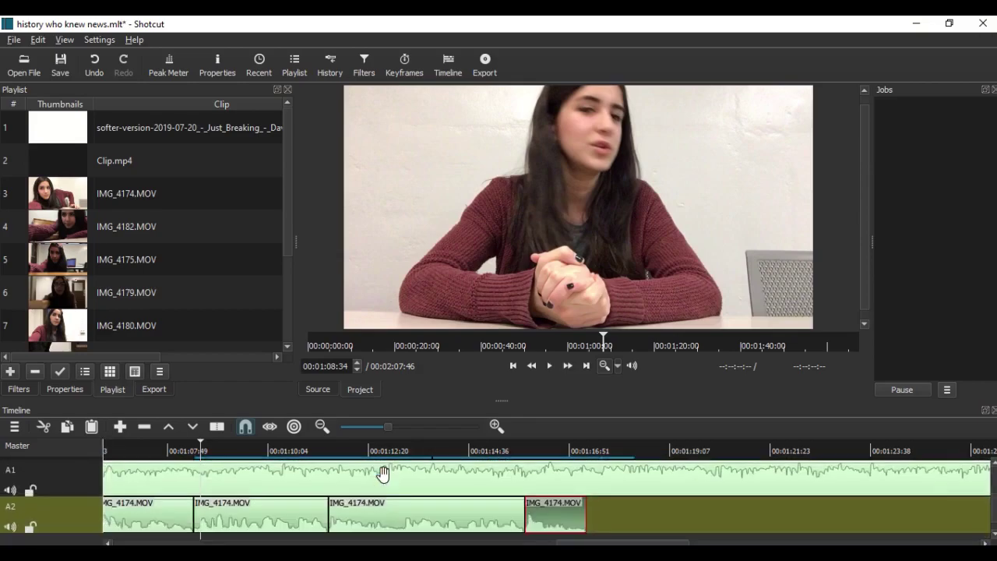
scroll(382, 473, up, 1)
click(387, 476)
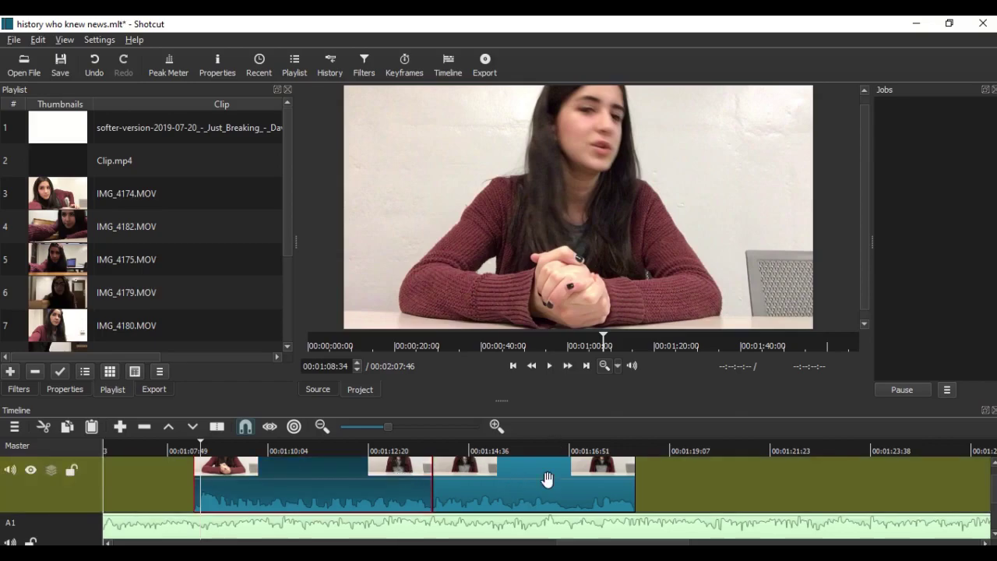
scroll(585, 499, down, 1)
scroll(587, 504, up, 1)
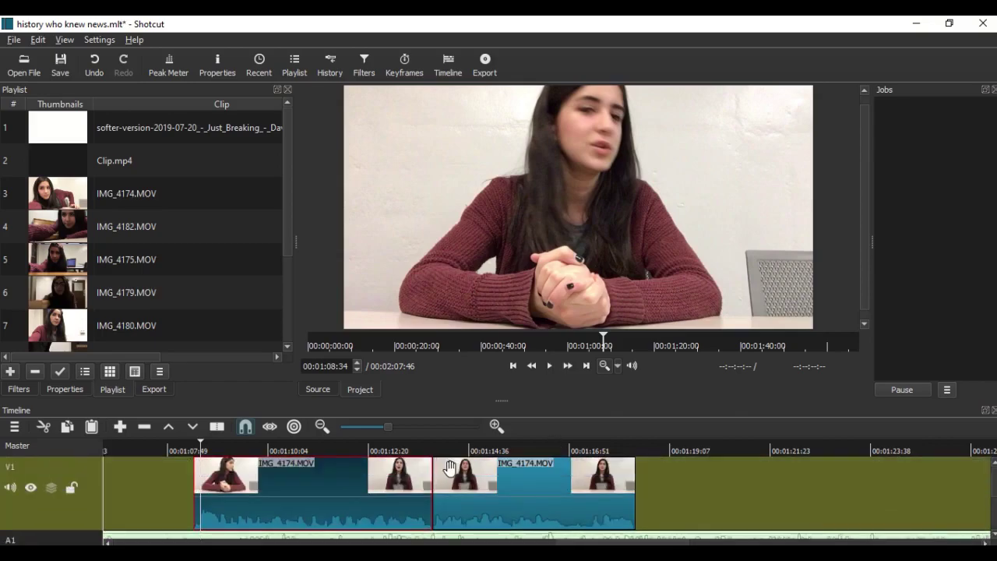
scroll(507, 471, down, 1)
scroll(507, 472, up, 2)
mouse_move(346, 478)
mouse_down()
mouse_move(420, 475)
mouse_move(335, 477)
mouse_move(355, 476)
mouse_up()
drag(504, 403, 503, 176)
drag(651, 487, 885, 520)
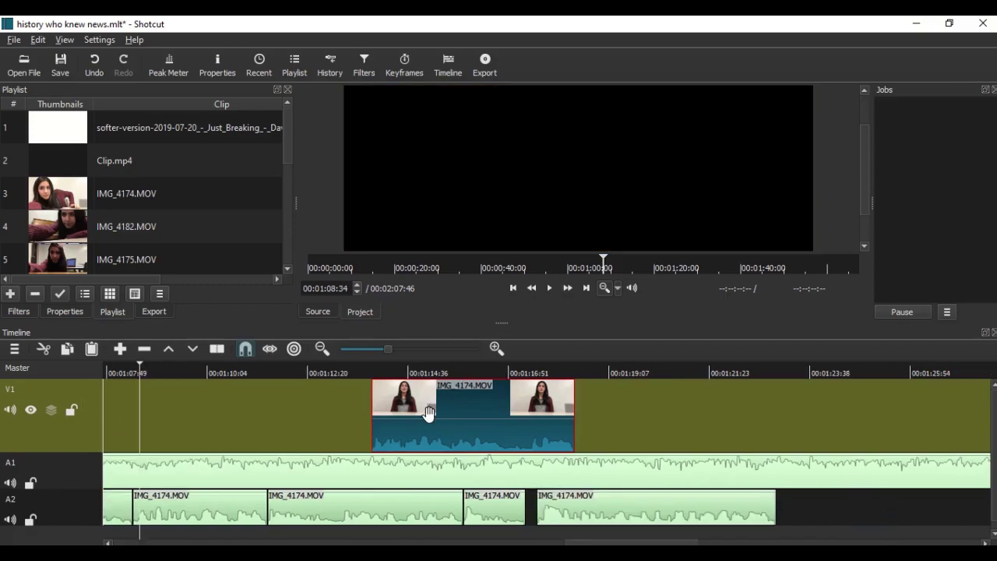
Save the project and move the last IMG_4174.MOV clip from V1 to A2, directly after the final audio clip.
key(ctrl+s)
drag(382, 407, 888, 506)
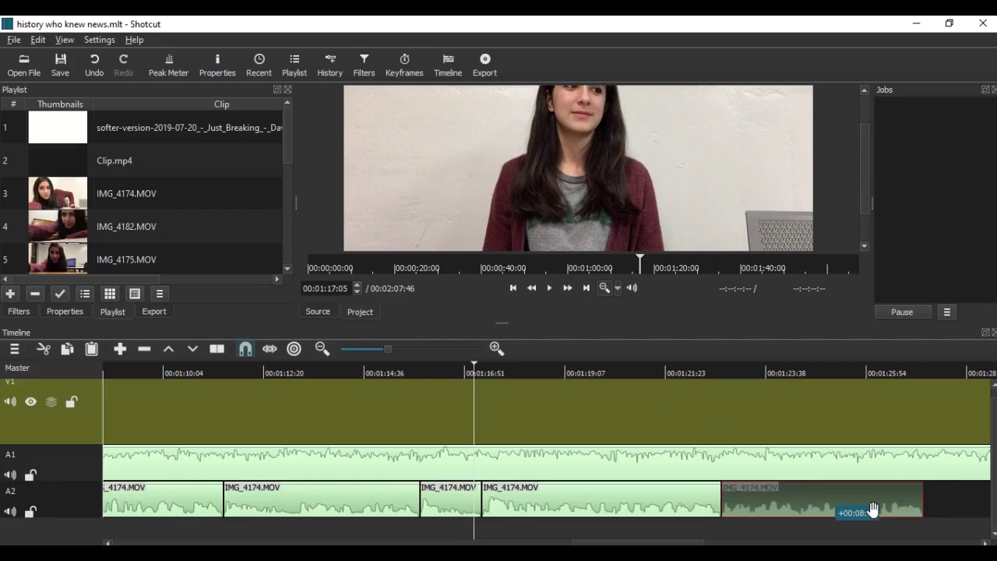
Check the rearranged clips on A2 and step the playhead through the end of the earlier V1 clip.
click(147, 368)
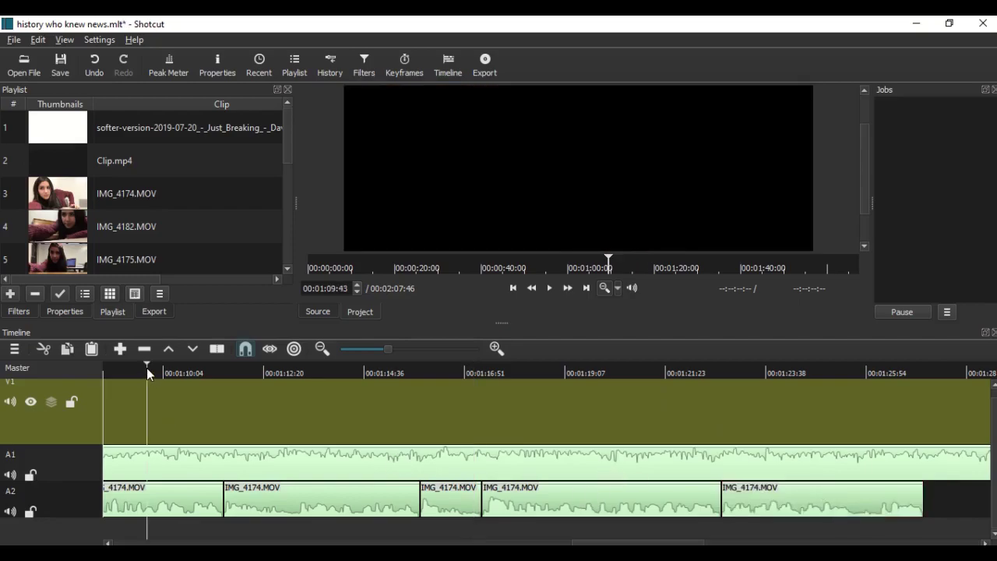
click(987, 370)
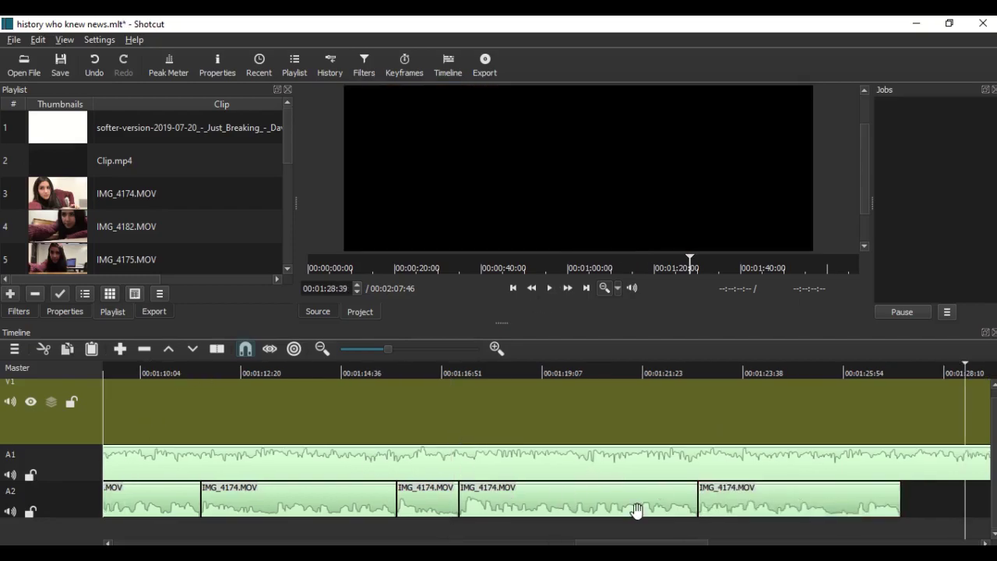
drag(627, 542, 653, 527)
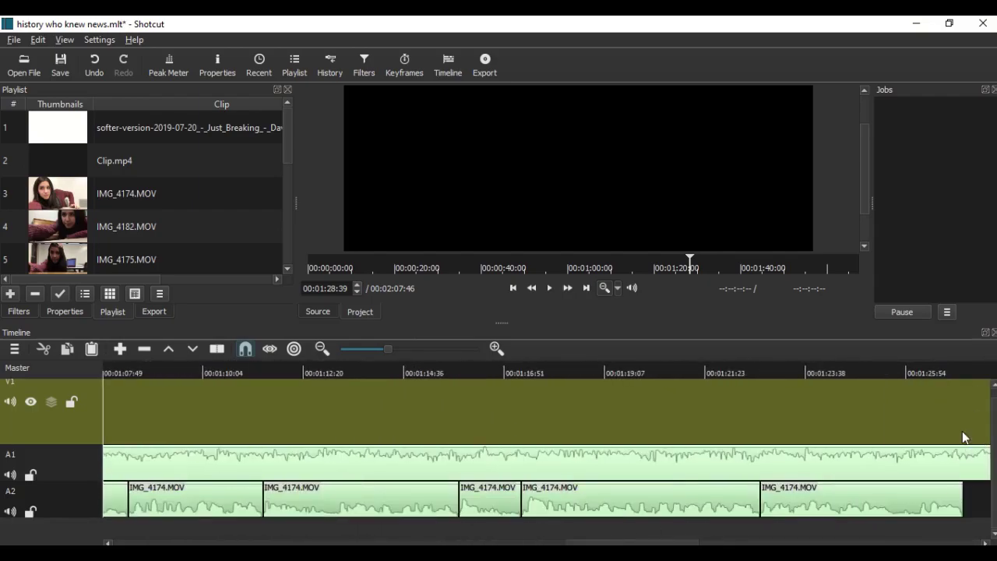
drag(574, 544, 693, 544)
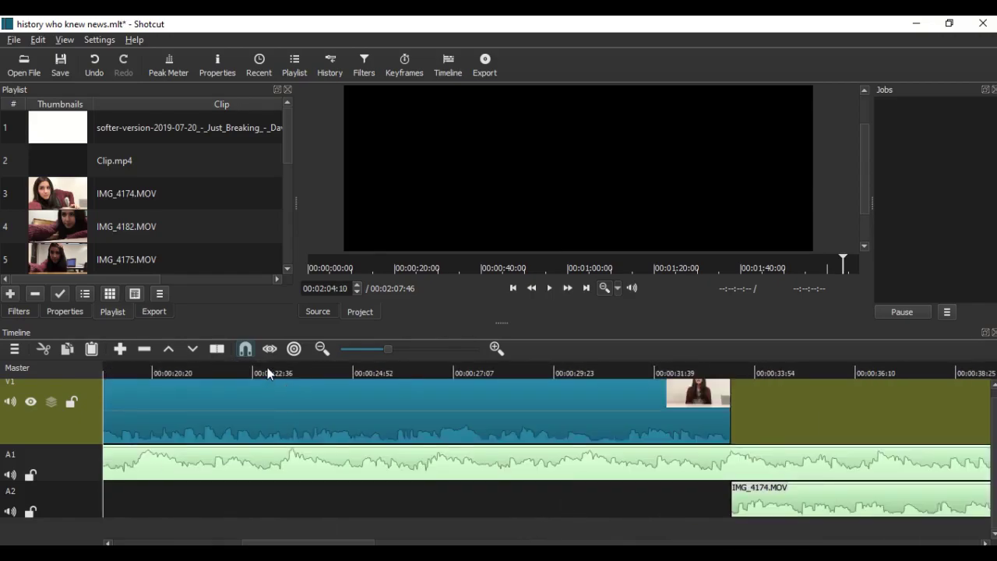
click(267, 371)
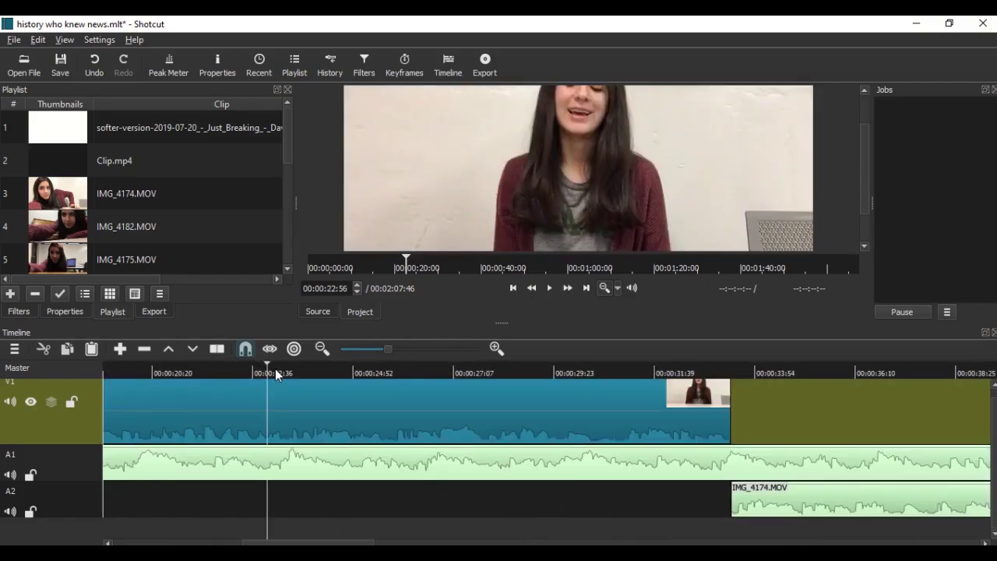
click(488, 376)
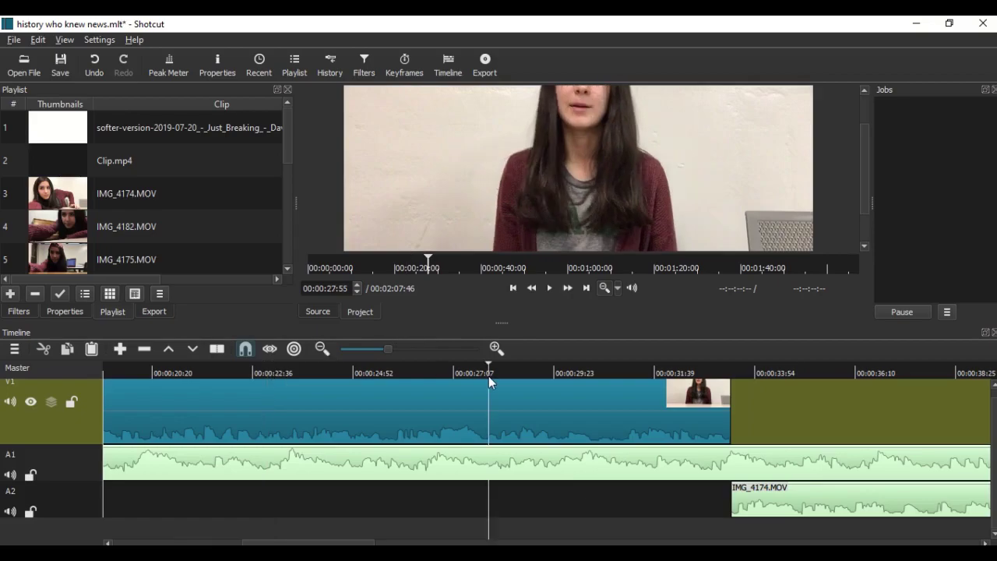
click(650, 372)
click(728, 372)
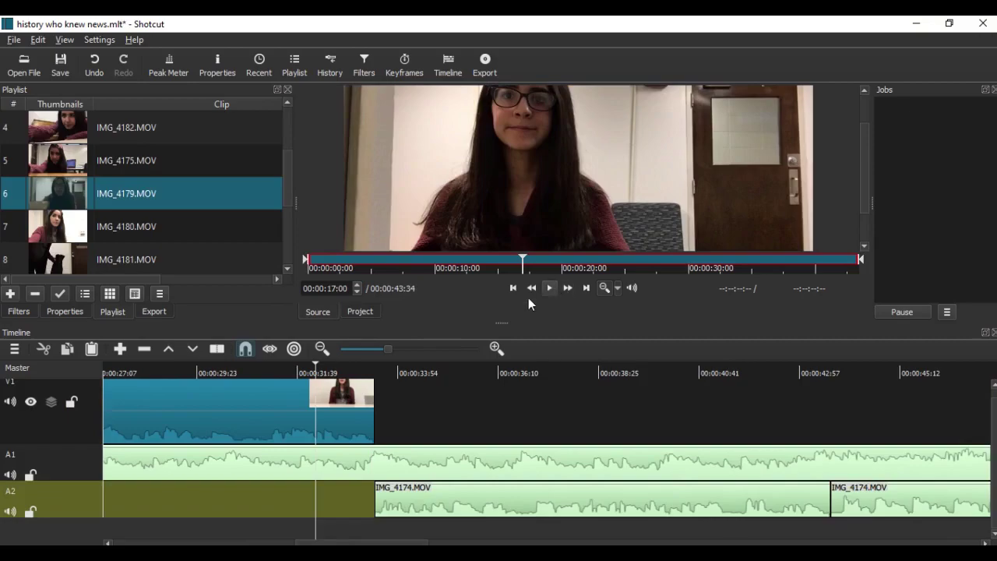
Add a new video track above V1 and name it B-Roll.
scroll(417, 408, up, 1)
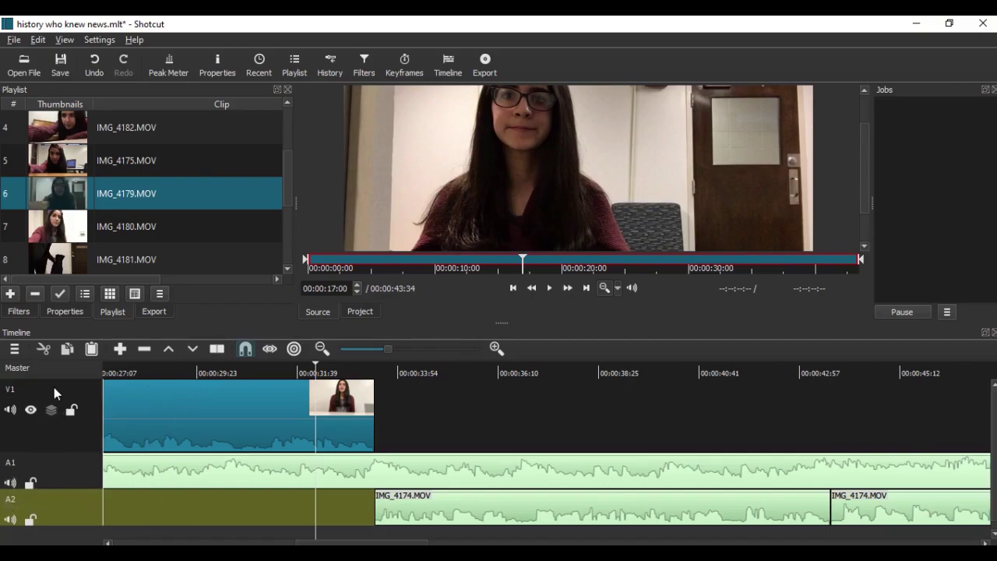
click(62, 433)
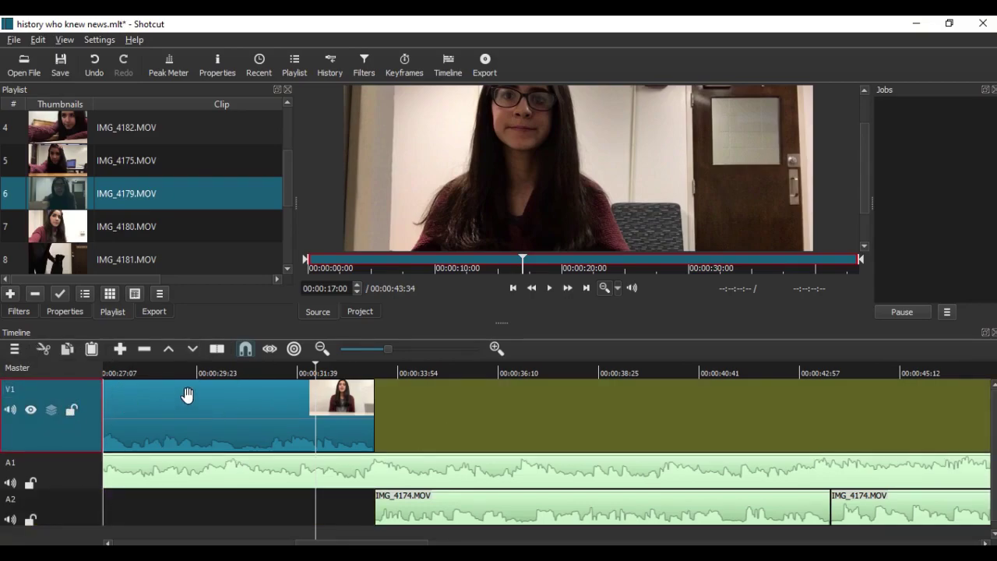
click(20, 349)
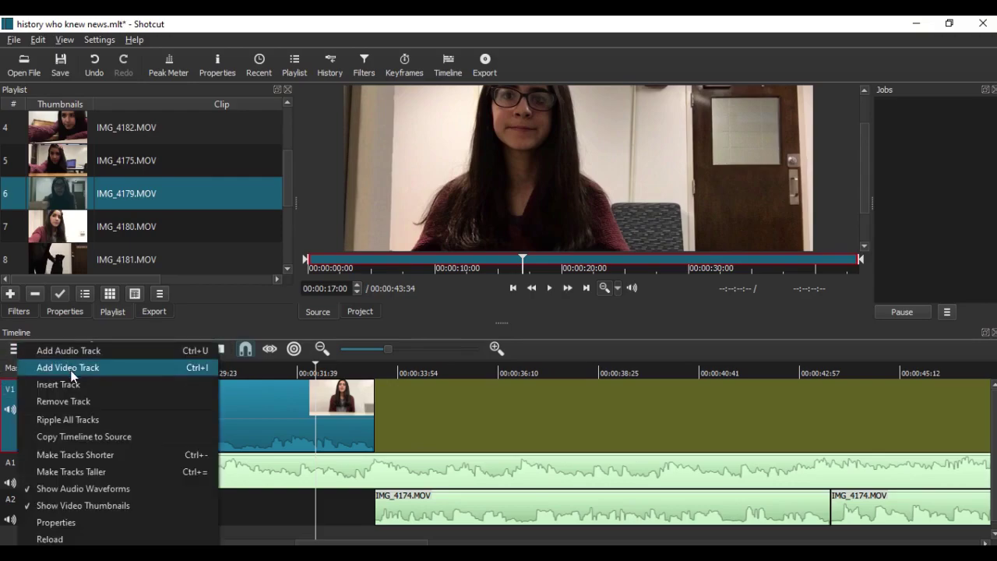
click(43, 367)
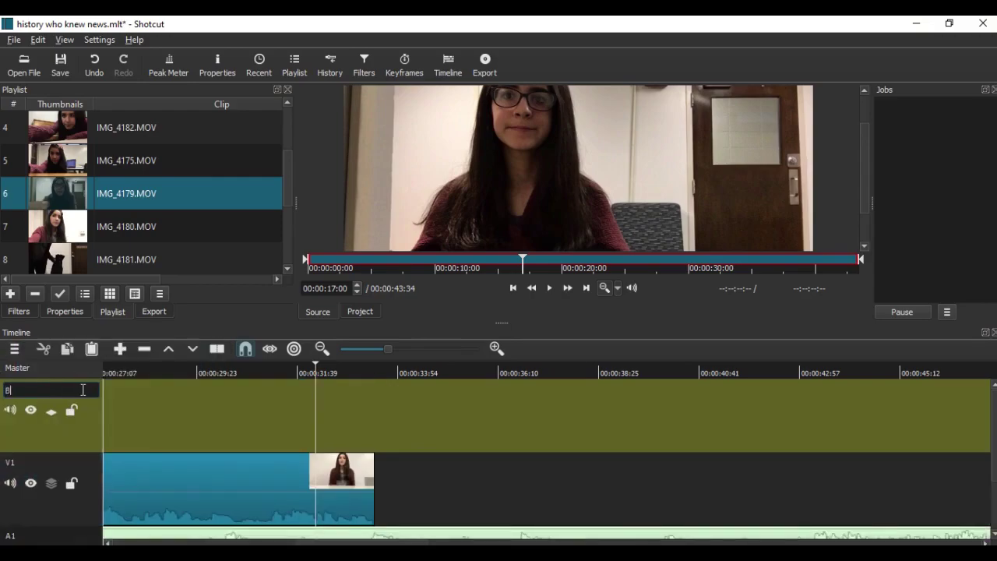
double_click(19, 462)
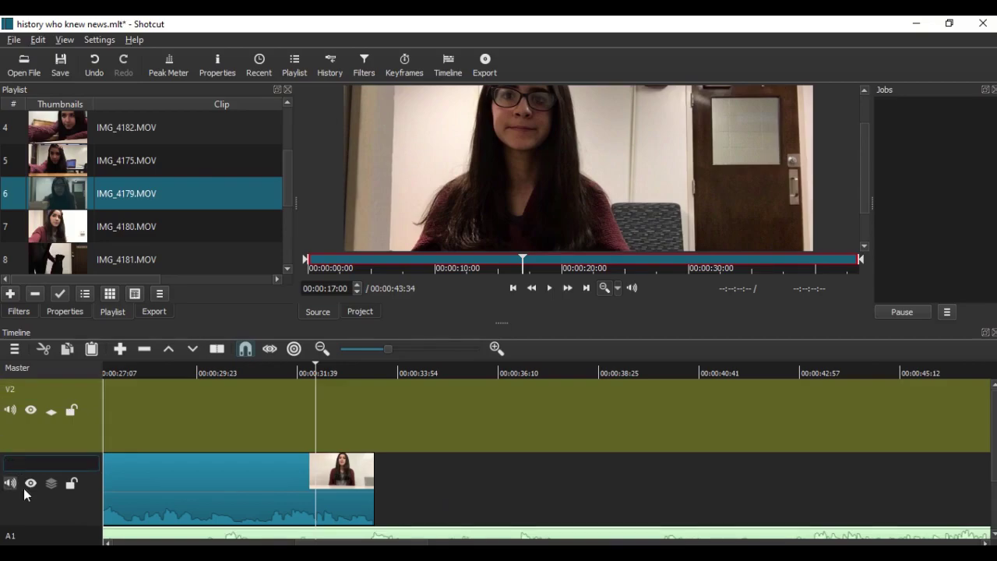
double_click(39, 387)
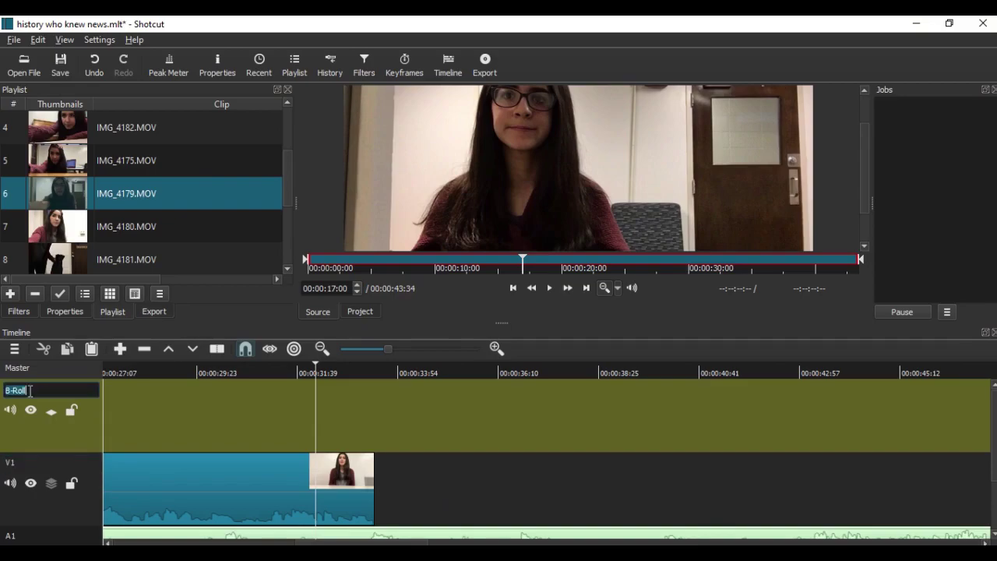
click(61, 447)
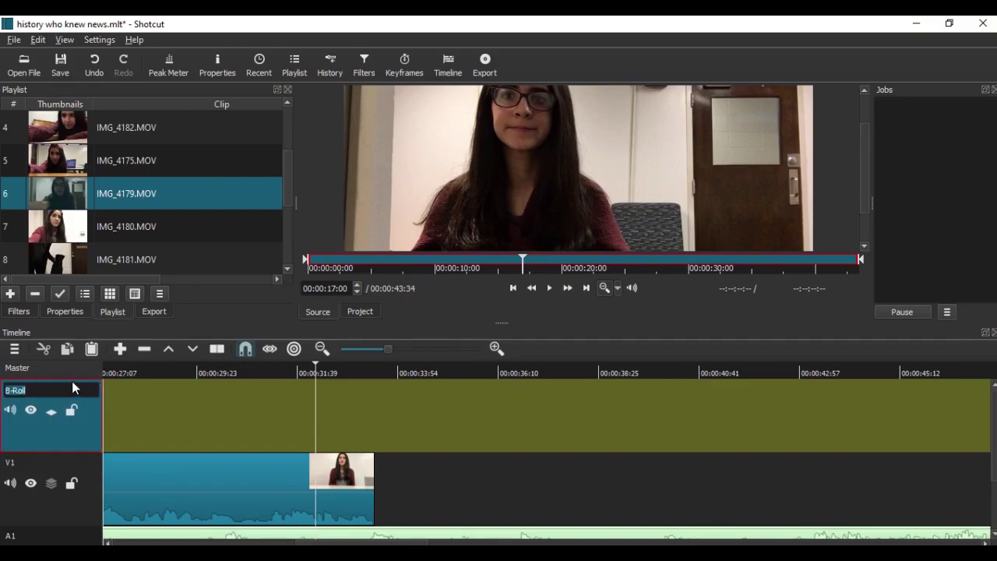
key(Return)
Rename video track V1 as Desk Shot.
double_click(41, 462)
key(BackSpace)
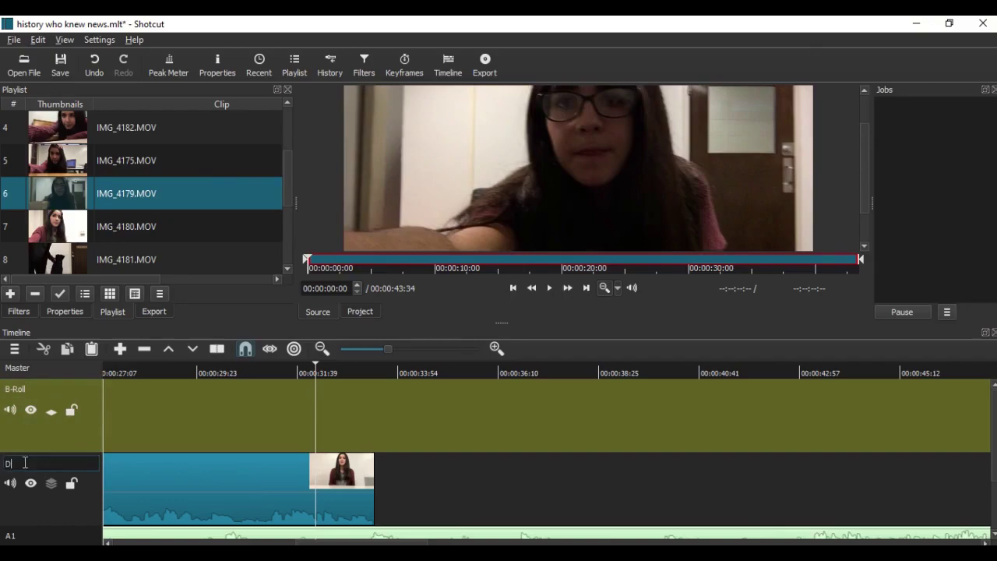
text(Desk Shot)
key(Return)
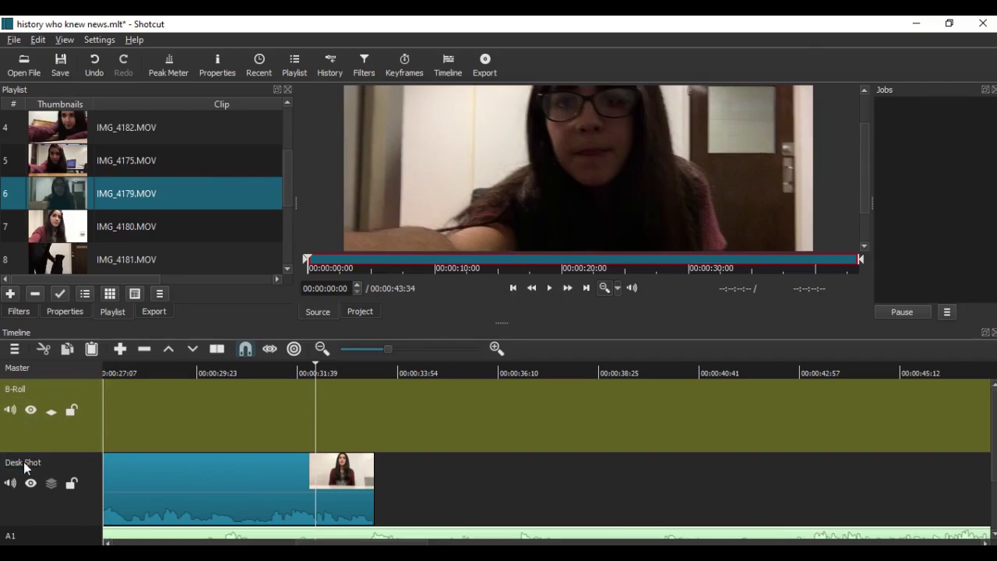
Rename audio track A1 as Music and audio track A2 as Voiceover.
scroll(35, 450, down, 1)
double_click(39, 456)
key(BackSpace)
text(Music)
key(Return)
double_click(42, 491)
text(Voiceover)
key(Return)
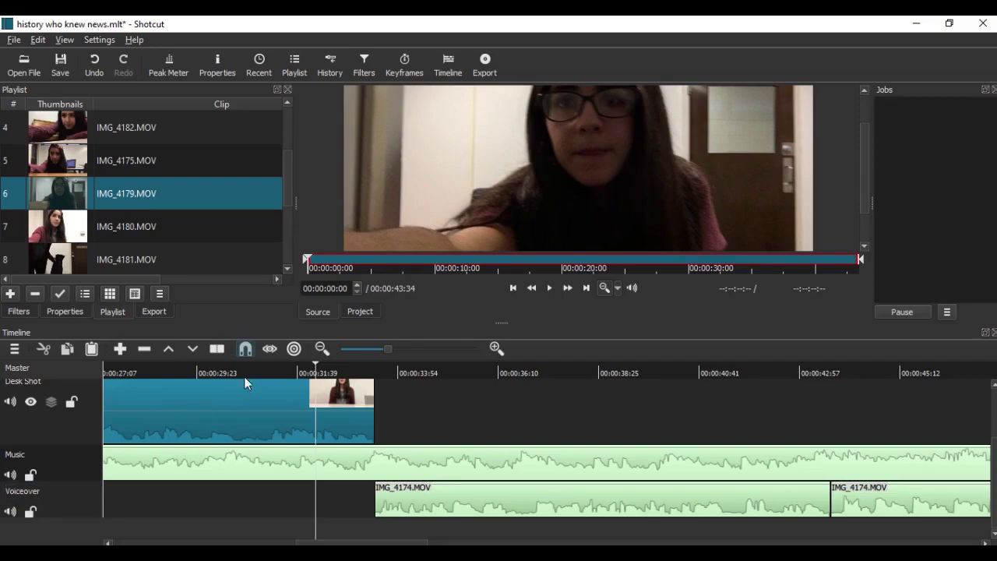
Preview the IMG_4179.MOV source clip at about 37 seconds and mute the B-Roll track.
scroll(249, 420, up, 3)
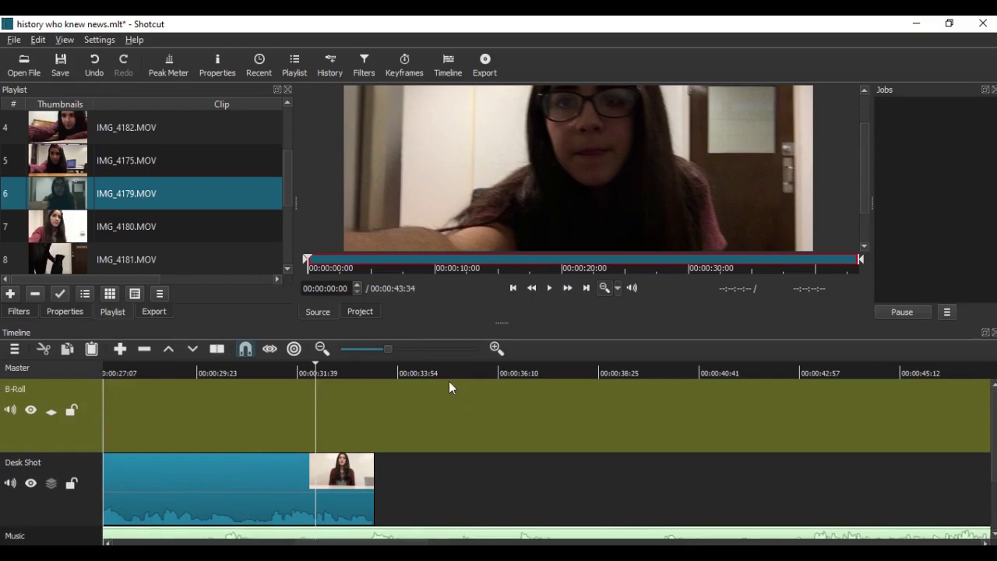
scroll(444, 393, down, 2)
scroll(291, 447, up, 2)
scroll(527, 467, down, 1)
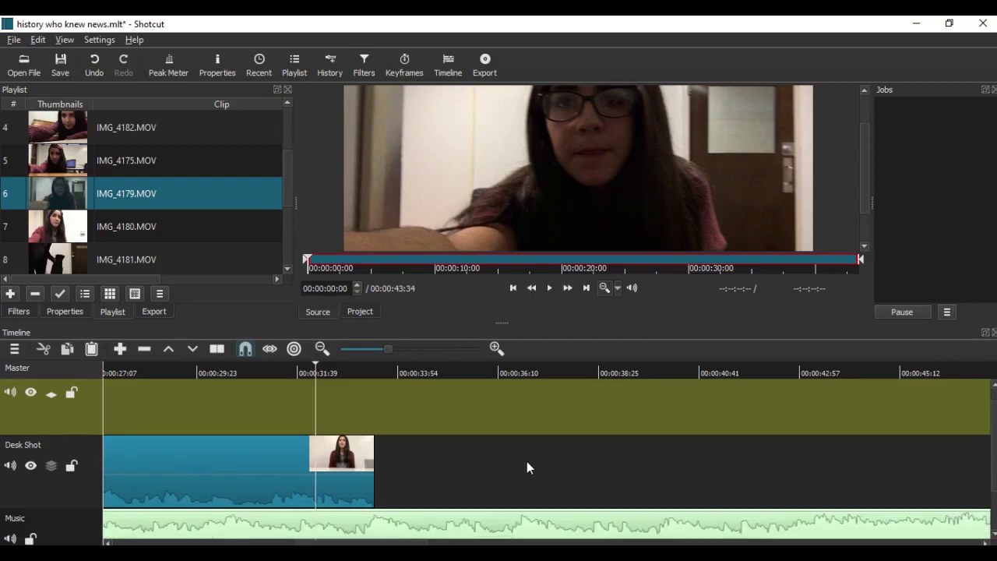
click(783, 260)
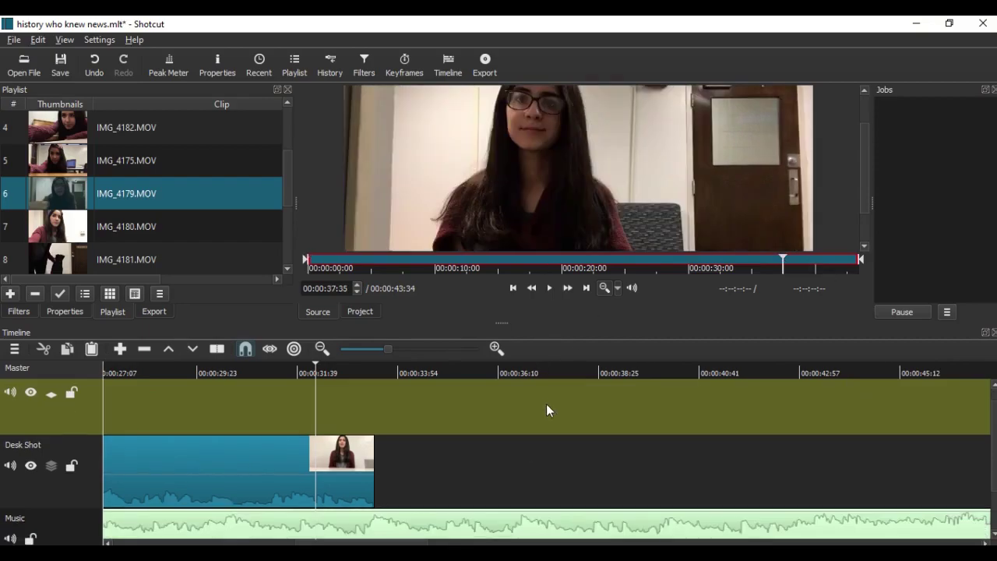
scroll(548, 403, down, 3)
scroll(392, 429, up, 4)
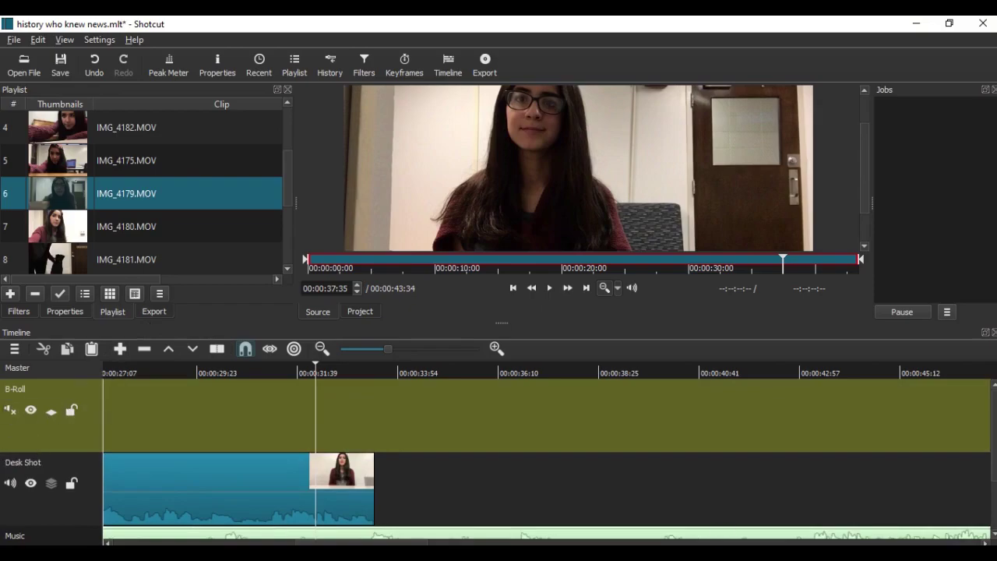
Lock the Desk Shot and Voiceover tracks.
scroll(397, 447, down, 3)
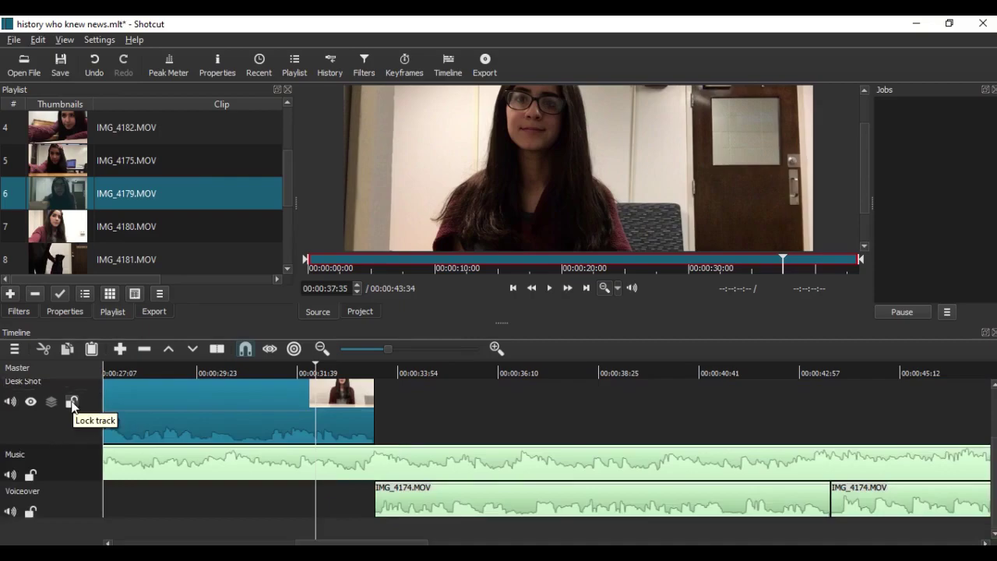
scroll(89, 474, up, 2)
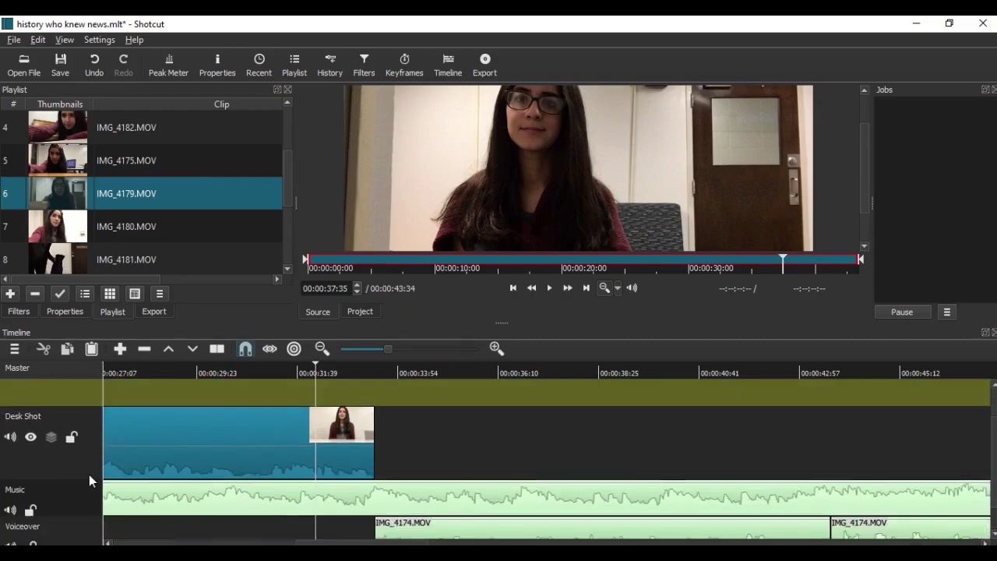
click(71, 438)
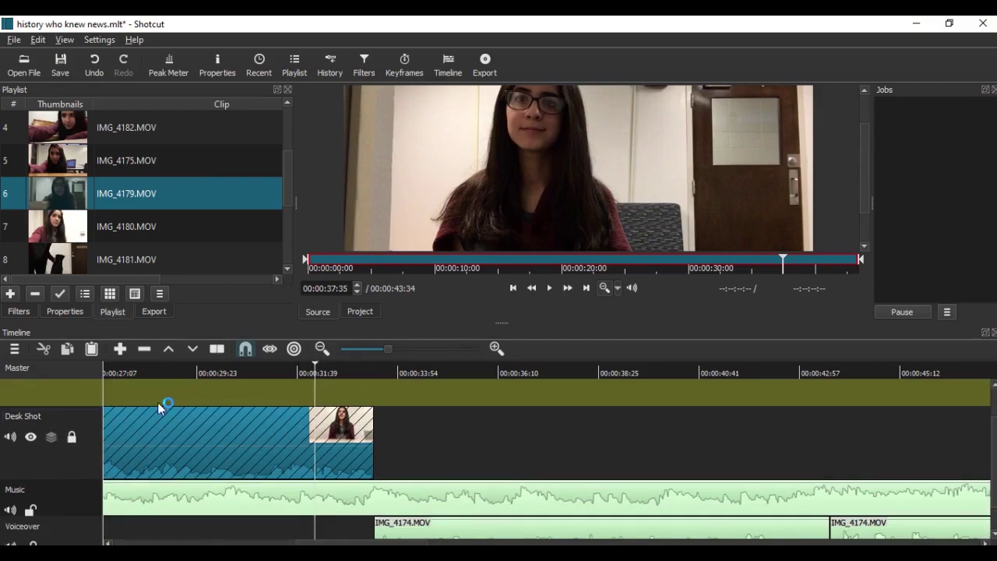
scroll(78, 440, down, 1)
scroll(51, 414, up, 1)
scroll(133, 436, down, 1)
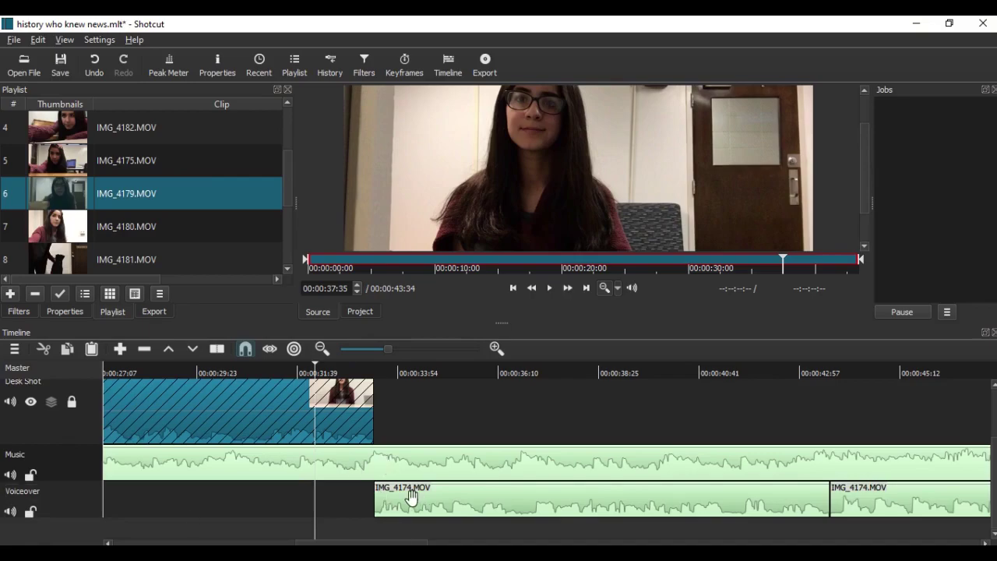
click(30, 510)
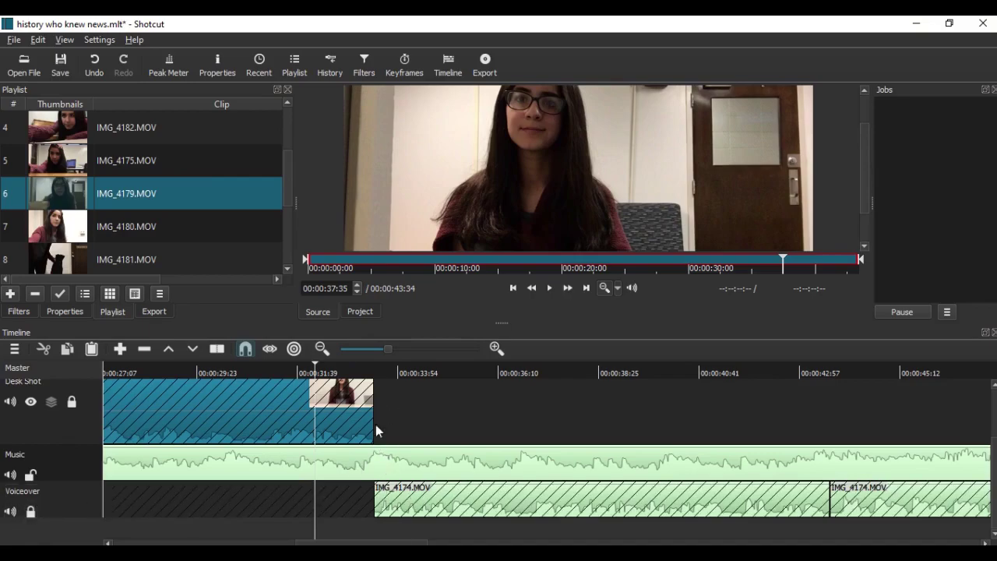
Unlock the Voiceover track and move the playhead to the start of its first IMG_4174.MOV clip, at 00:00:33:23.
click(31, 513)
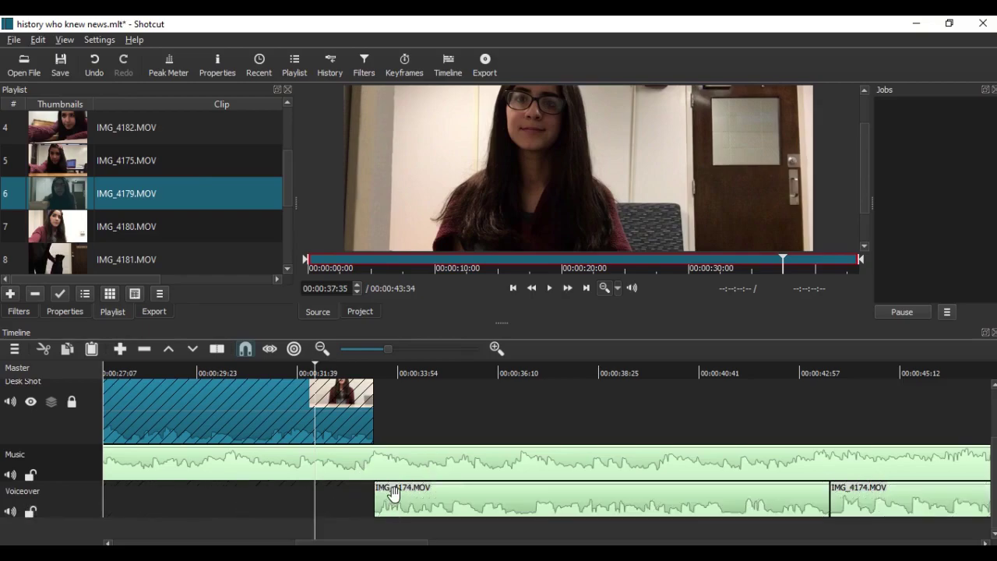
click(393, 493)
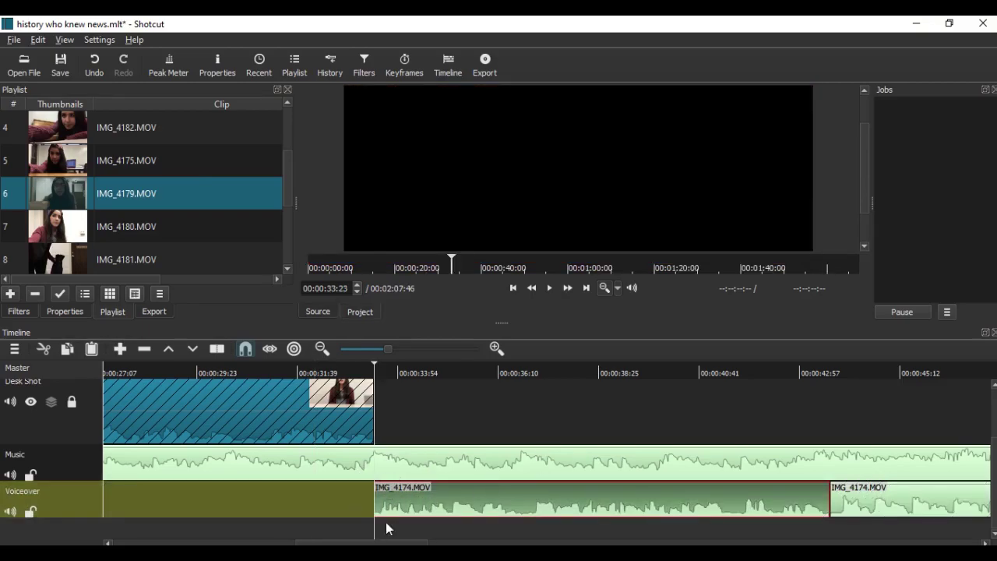
scroll(398, 413, up, 2)
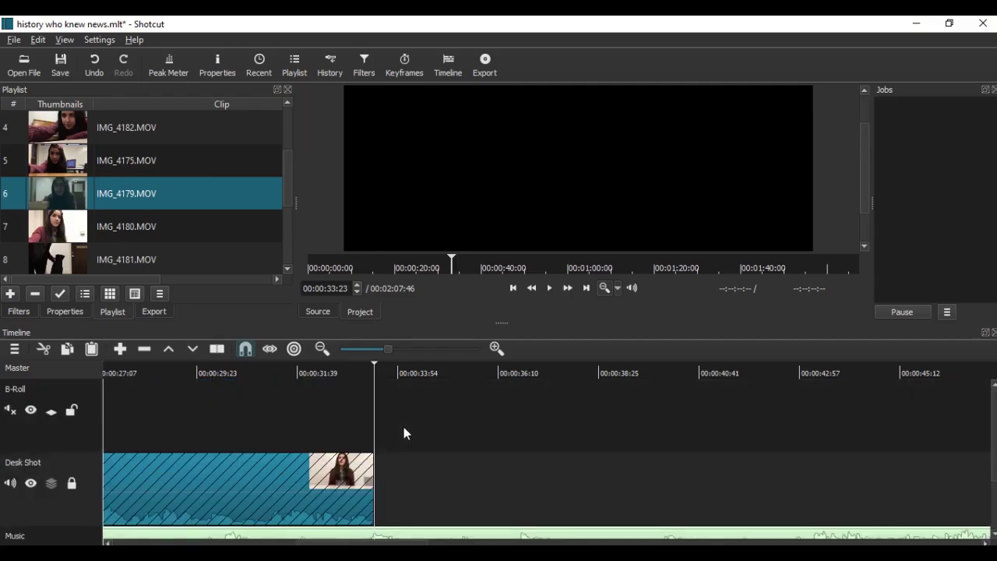
scroll(404, 427, down, 2)
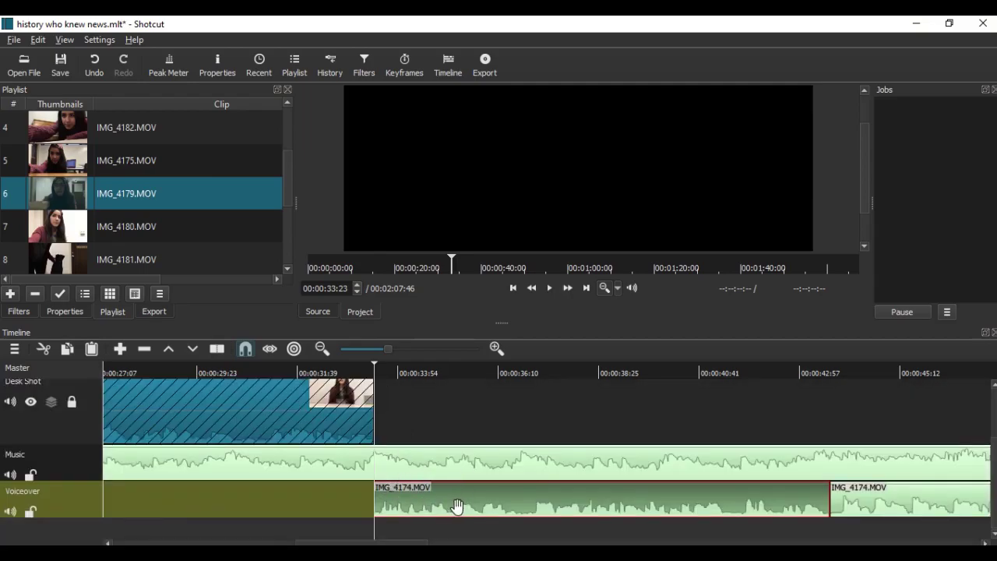
scroll(371, 420, up, 2)
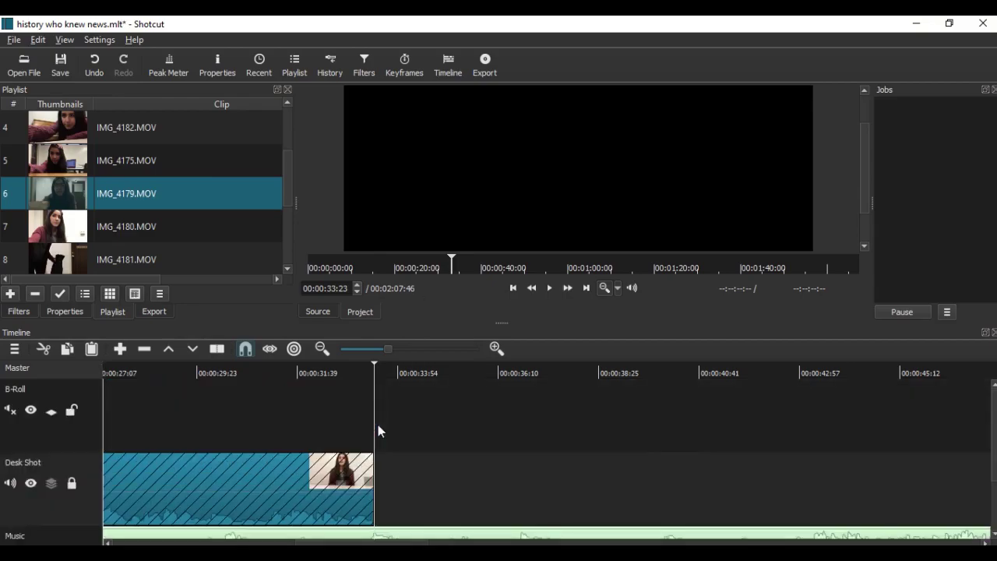
Open the IMG_4179.MOV source clip, set its in point to 00:00:20:20 and place it on the B-Roll track starting at the playhead.
click(53, 435)
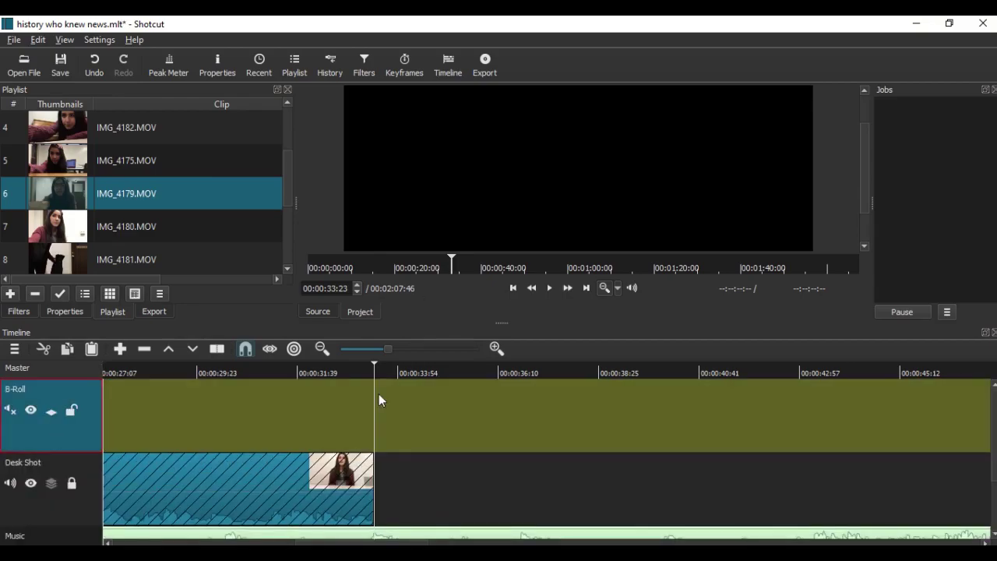
scroll(411, 413, down, 2)
scroll(410, 413, up, 2)
scroll(402, 436, down, 2)
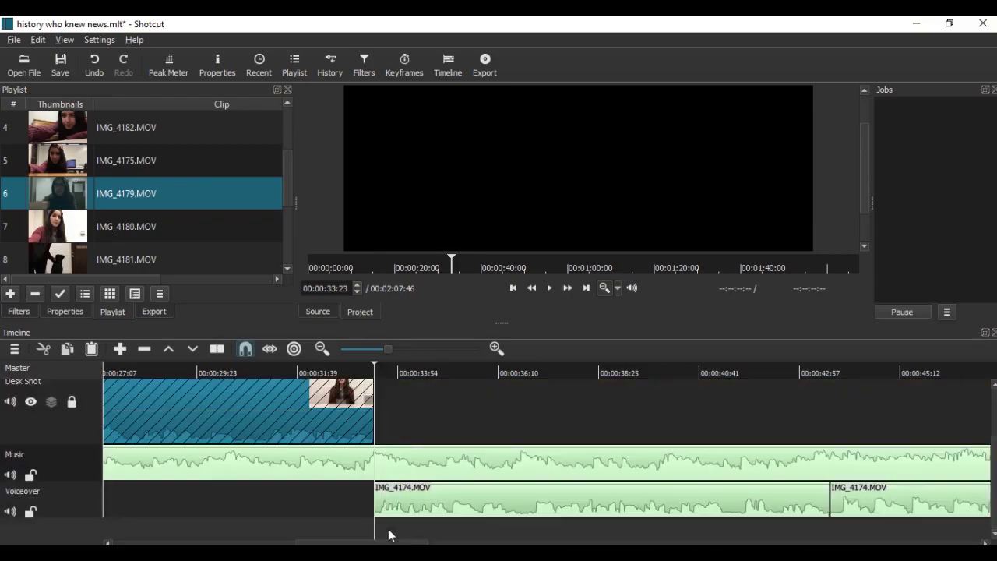
scroll(389, 463, up, 2)
click(187, 193)
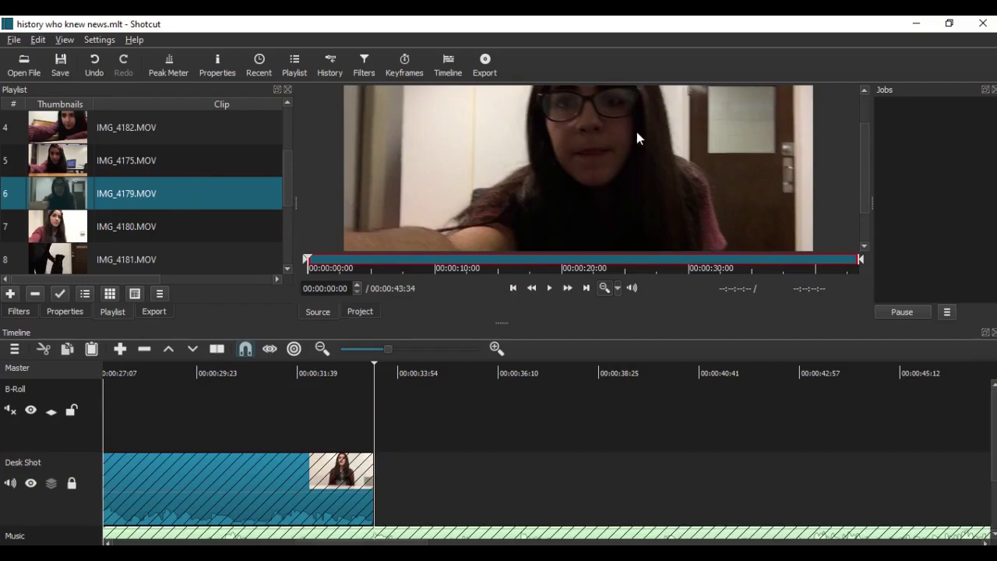
click(566, 259)
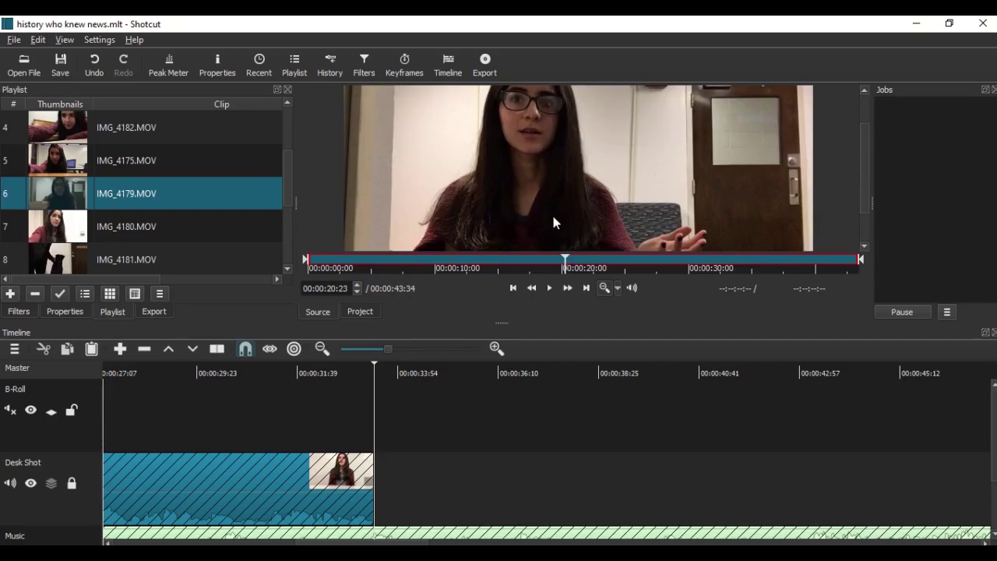
drag(306, 265, 566, 303)
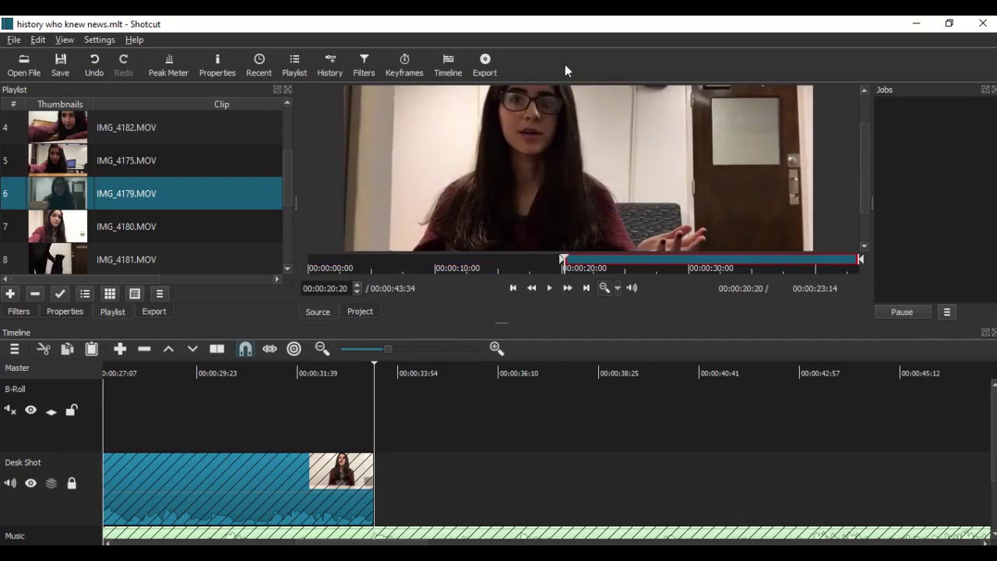
drag(541, 118, 394, 408)
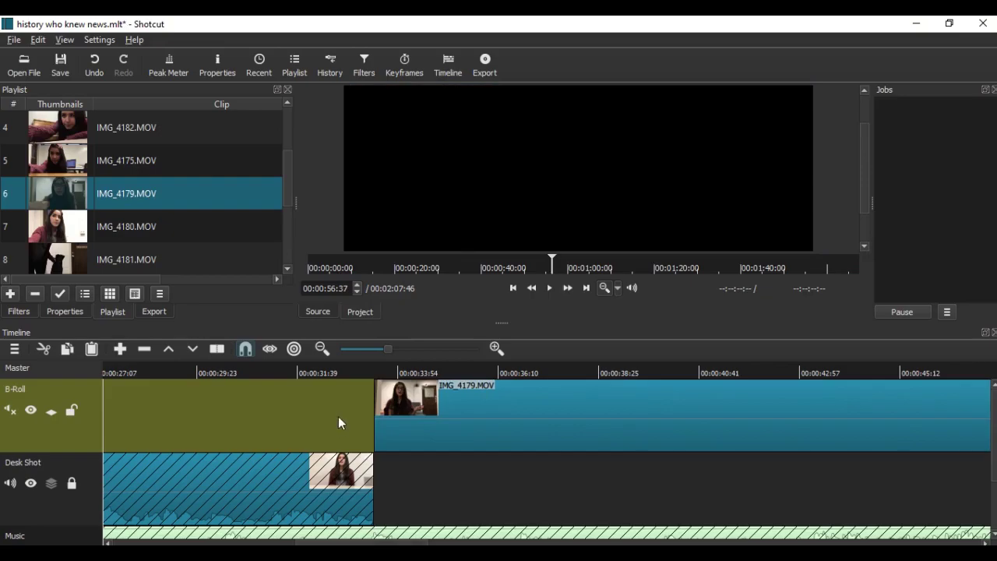
Shorten the IMG_4179.MOV clip on the B-Roll track so that it ends at 00:00:37:42.
scroll(338, 422, down, 2)
drag(361, 542, 486, 542)
scroll(387, 474, up, 2)
scroll(388, 473, down, 2)
scroll(387, 472, up, 2)
scroll(403, 498, down, 2)
drag(425, 541, 312, 516)
scroll(356, 455, up, 2)
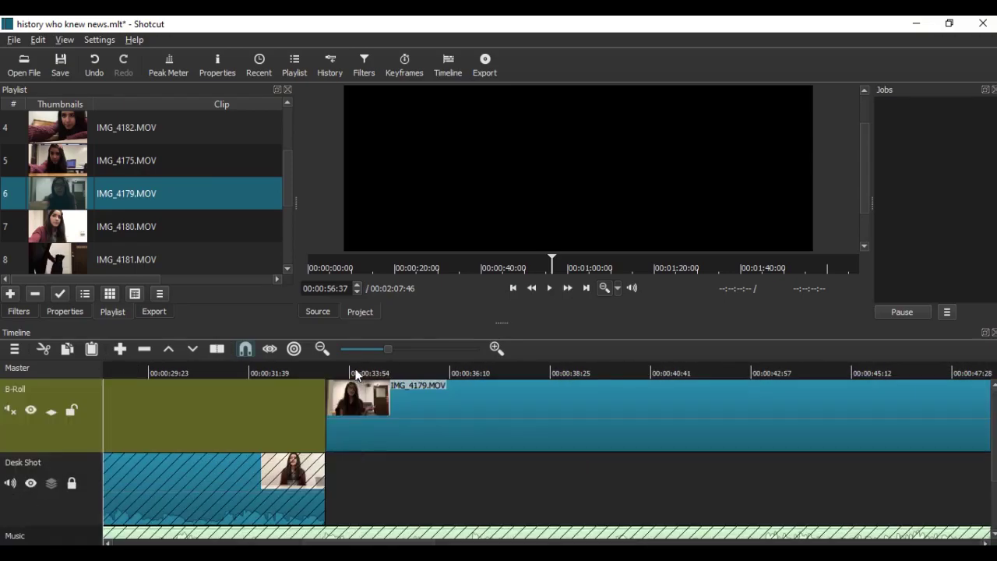
click(328, 370)
click(517, 372)
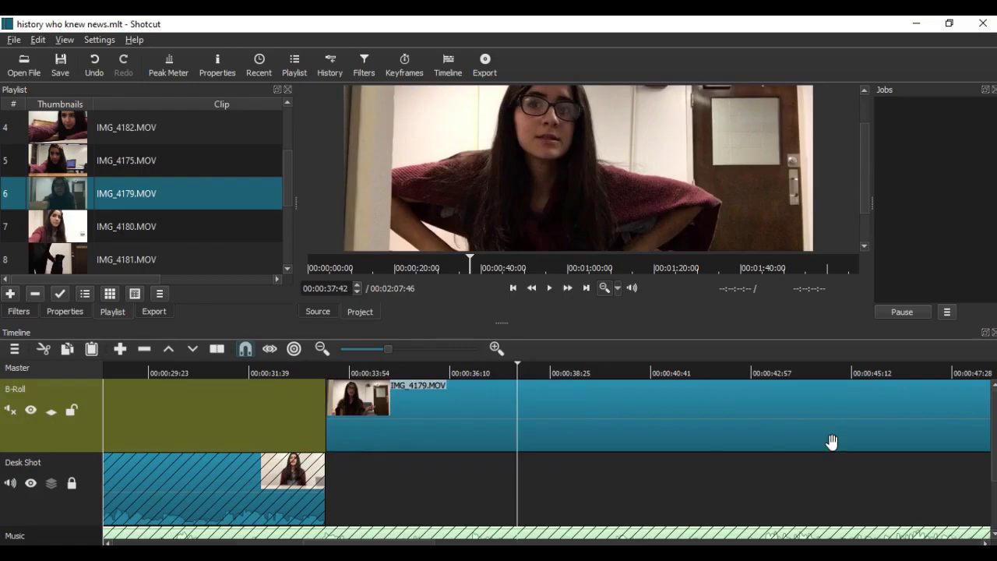
scroll(563, 405, down, 1)
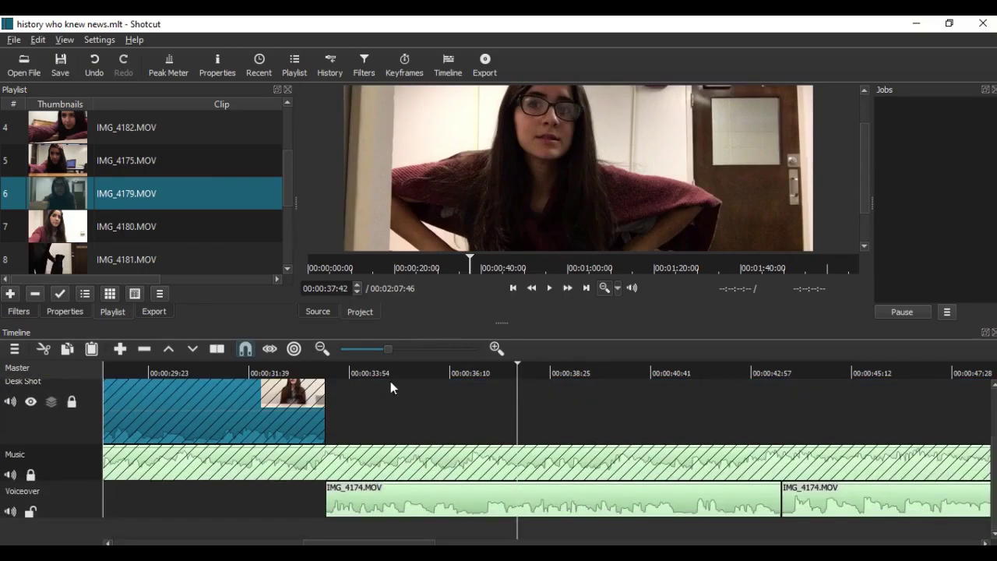
scroll(359, 390, up, 3)
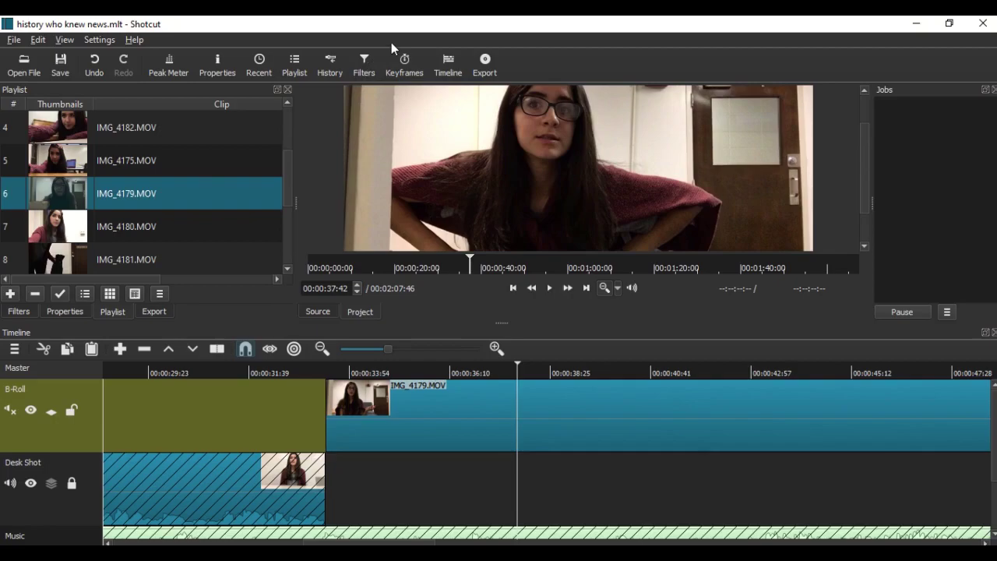
mouse_move(442, 43)
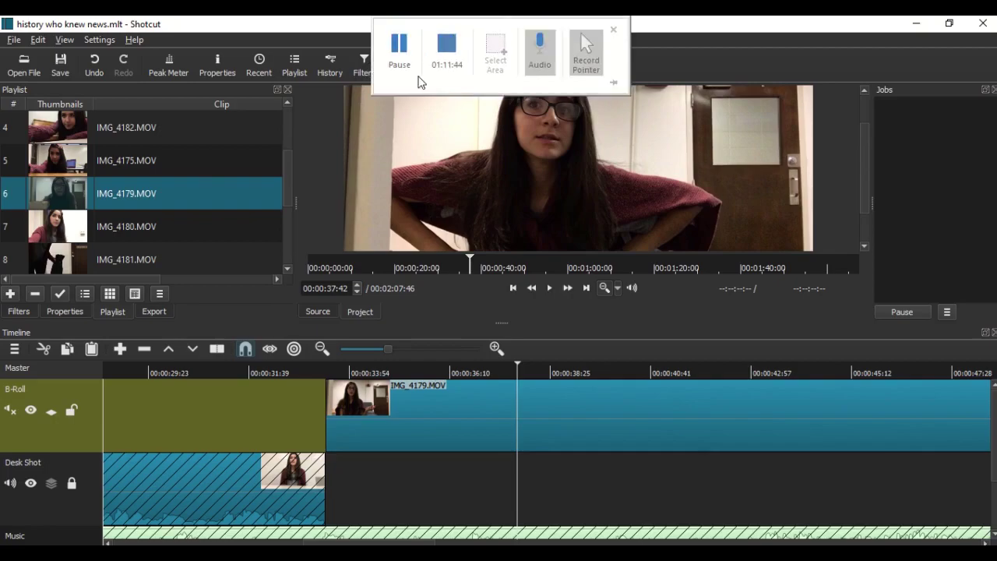
click(405, 70)
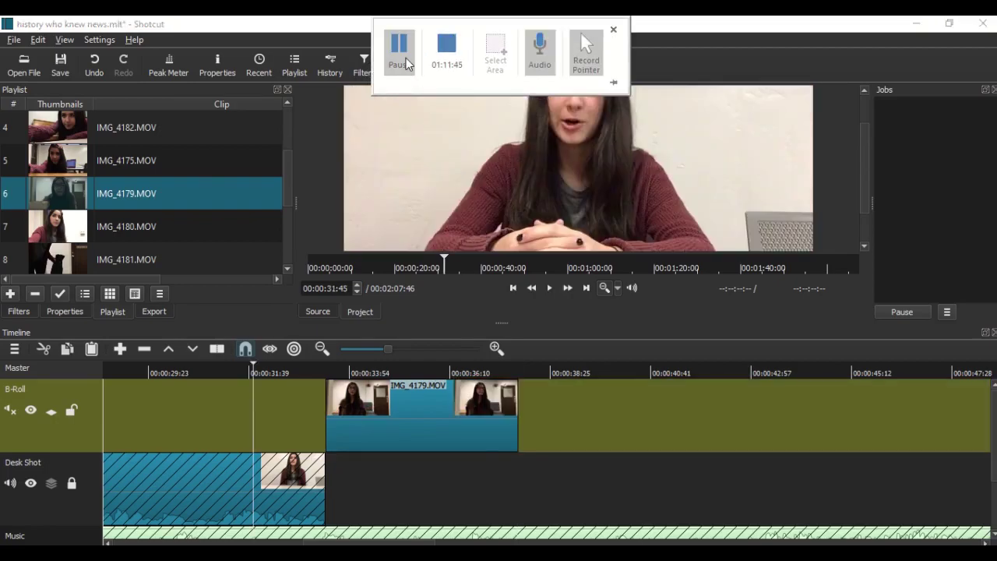
Play the timeline from 00:00:32:16 past the end of the B-Roll clip to check it against the voiceover.
click(275, 372)
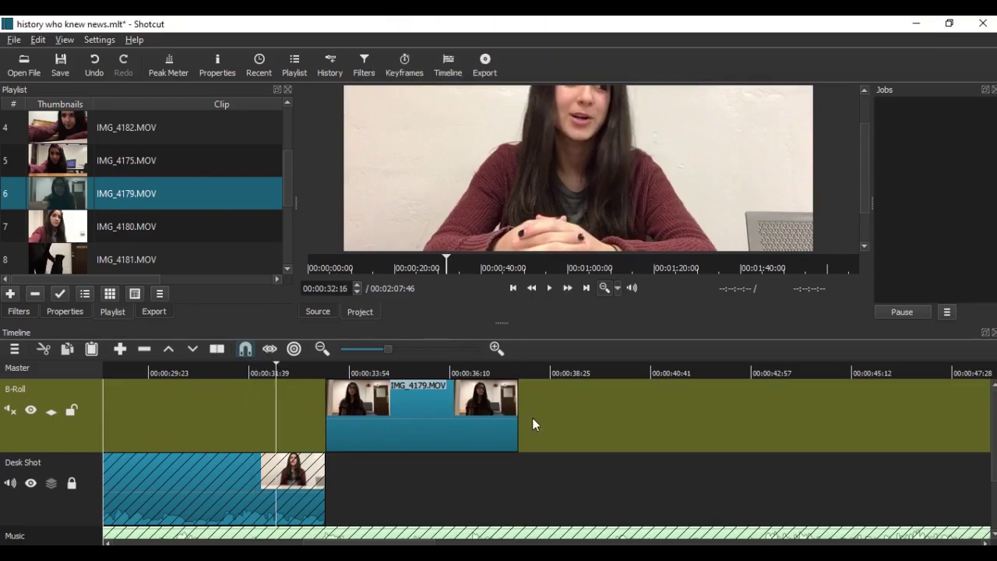
scroll(532, 417, down, 2)
scroll(481, 428, up, 2)
scroll(442, 408, down, 2)
scroll(442, 408, up, 2)
scroll(452, 406, down, 2)
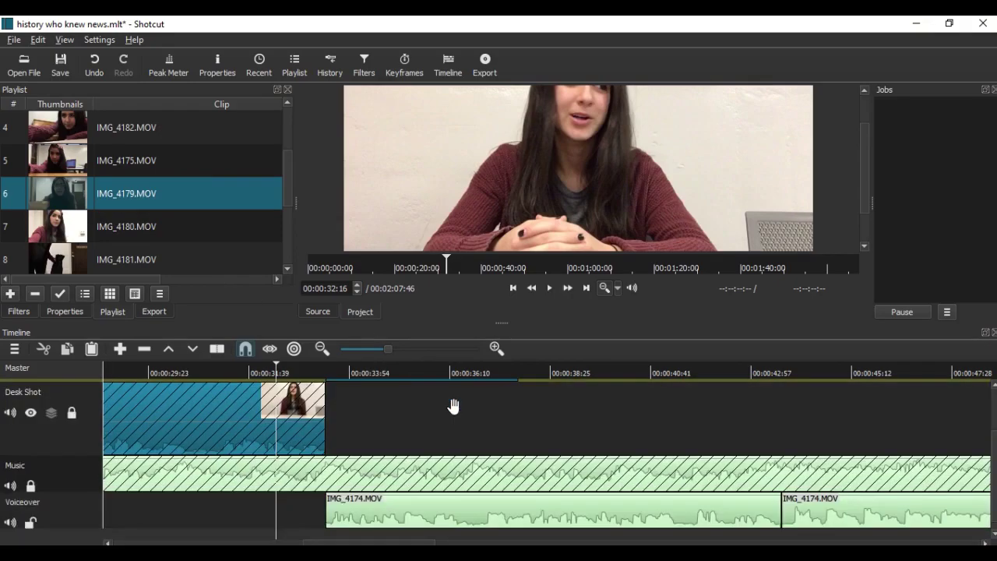
scroll(453, 406, up, 1)
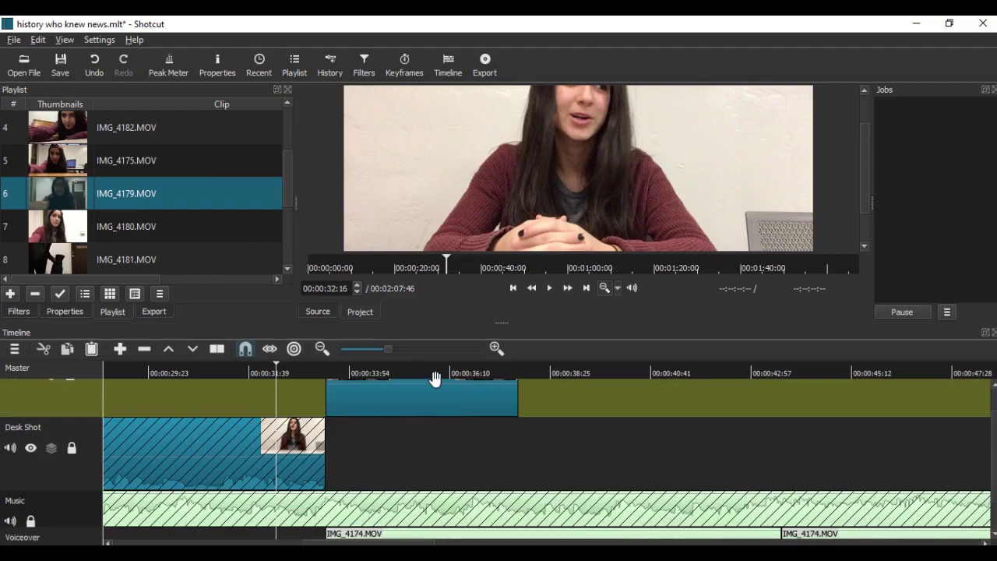
scroll(362, 448, down, 1)
scroll(366, 447, up, 2)
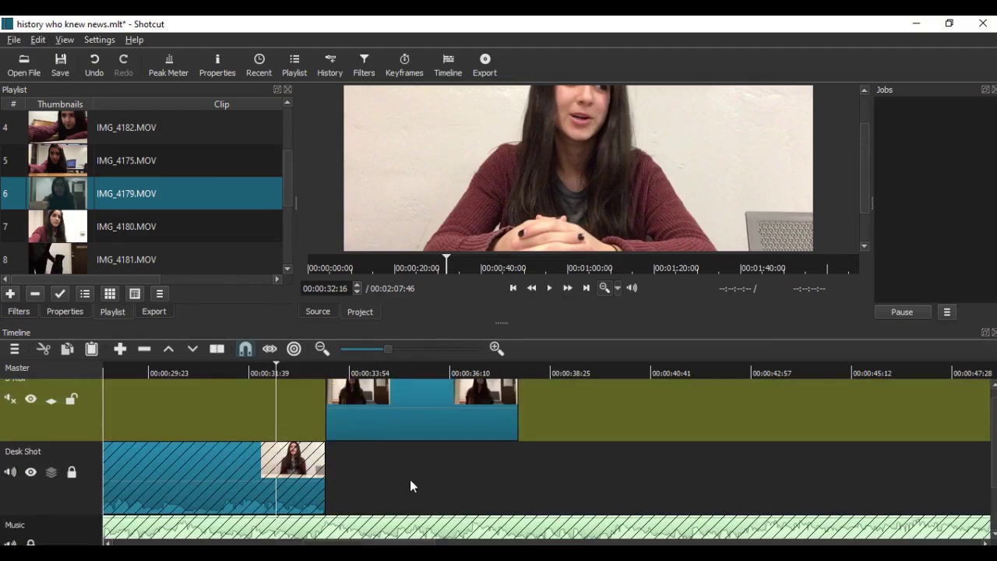
scroll(413, 482, down, 2)
scroll(463, 436, up, 1)
scroll(478, 478, down, 1)
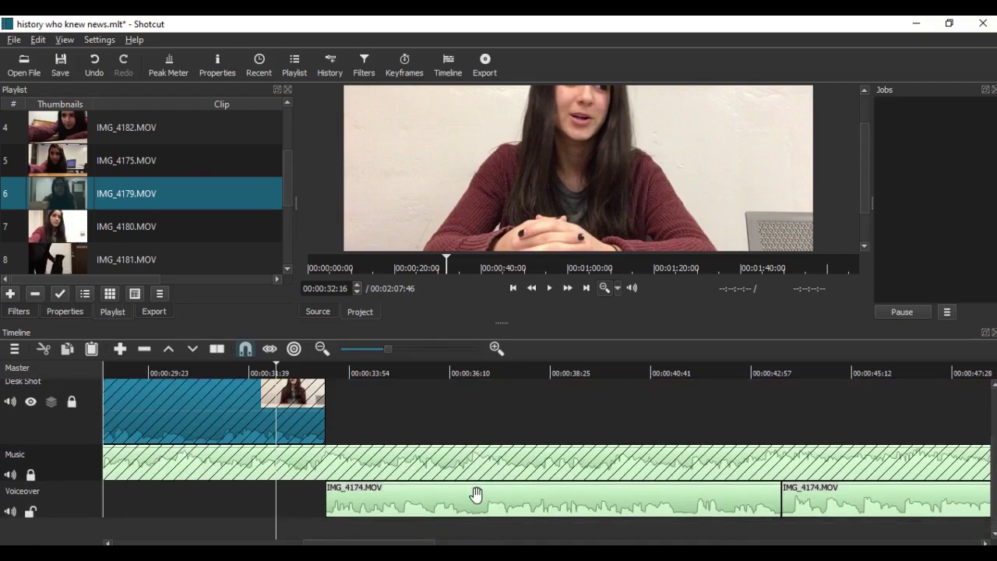
scroll(476, 494, up, 2)
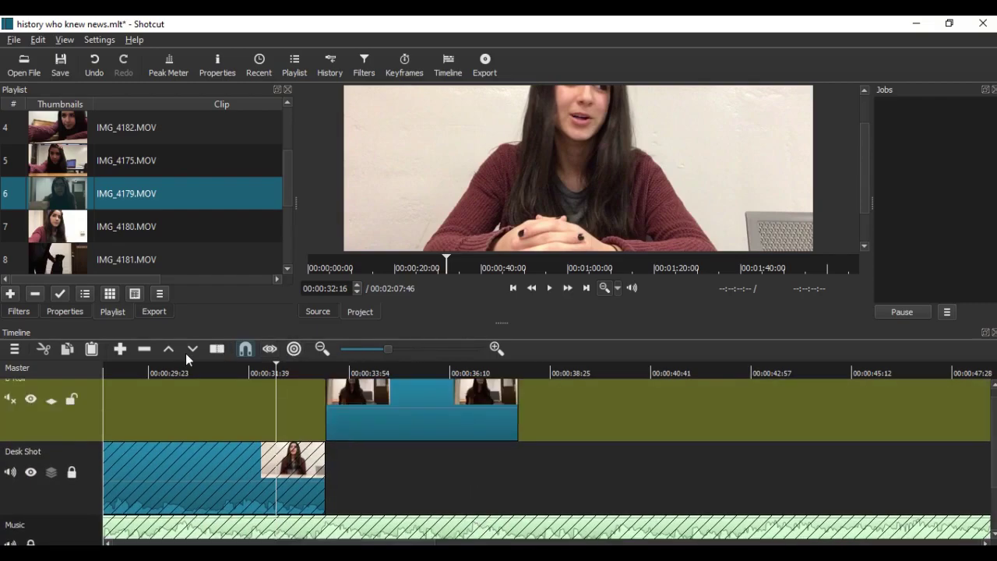
click(549, 287)
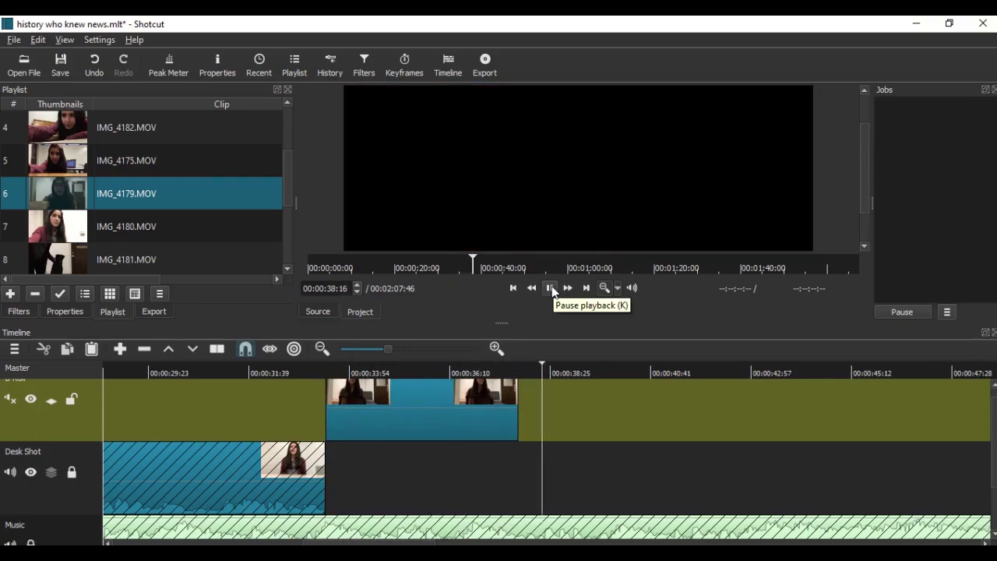
click(550, 287)
Replay the last part of the B-Roll clip from 00:00:36:43 until just past its end.
scroll(540, 390, down, 1)
scroll(521, 397, up, 1)
click(474, 365)
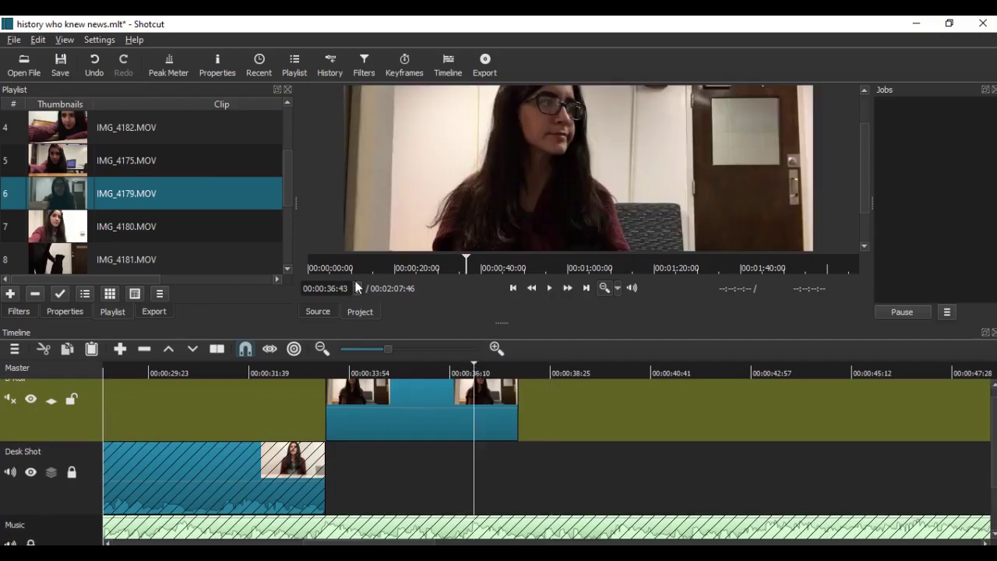
click(550, 288)
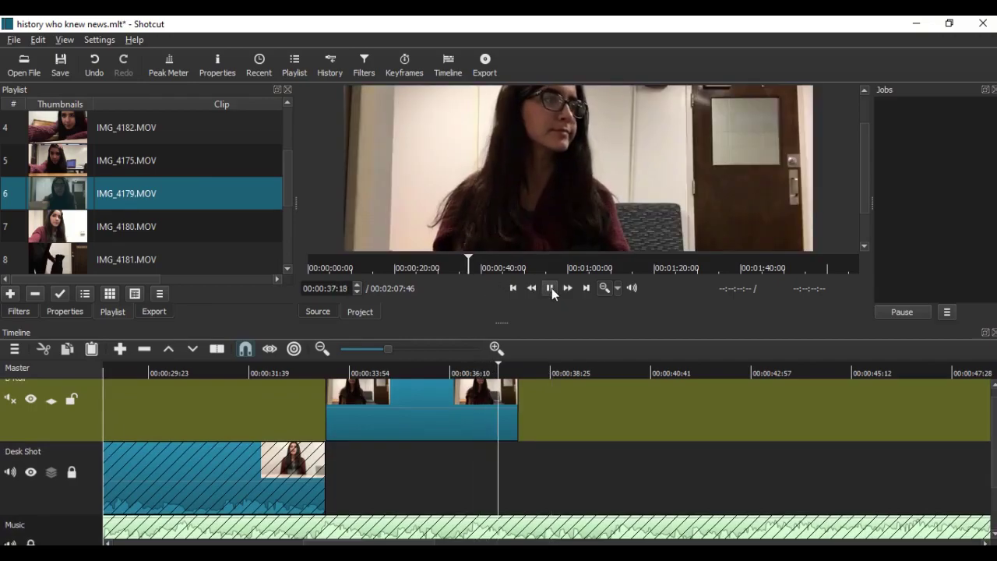
click(550, 288)
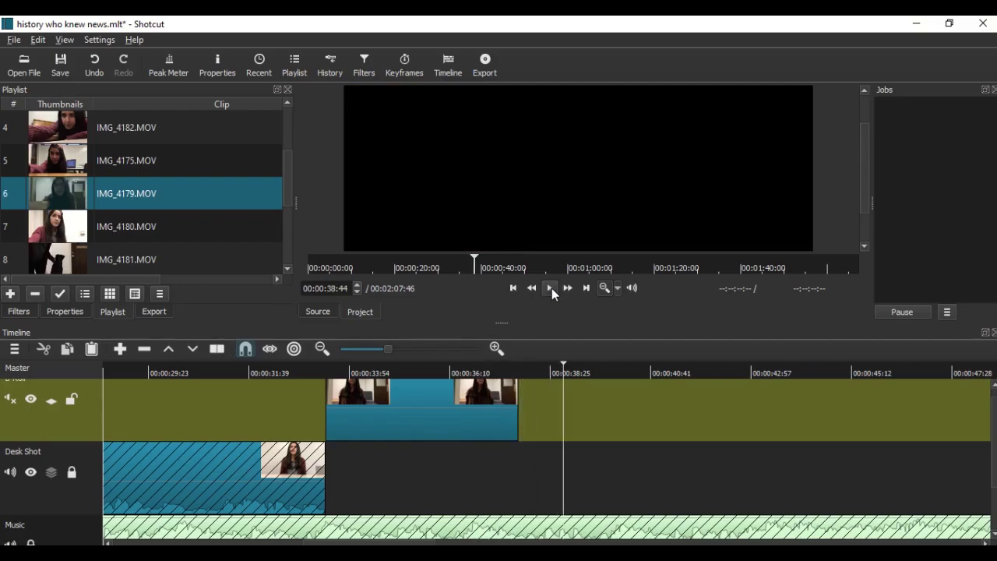
Find the end of the spoken phrase by playback and extend the IMG_4179.MOV B-Roll clip to the playhead at 00:00:38:08.
scroll(537, 387, down, 2)
scroll(535, 376, up, 2)
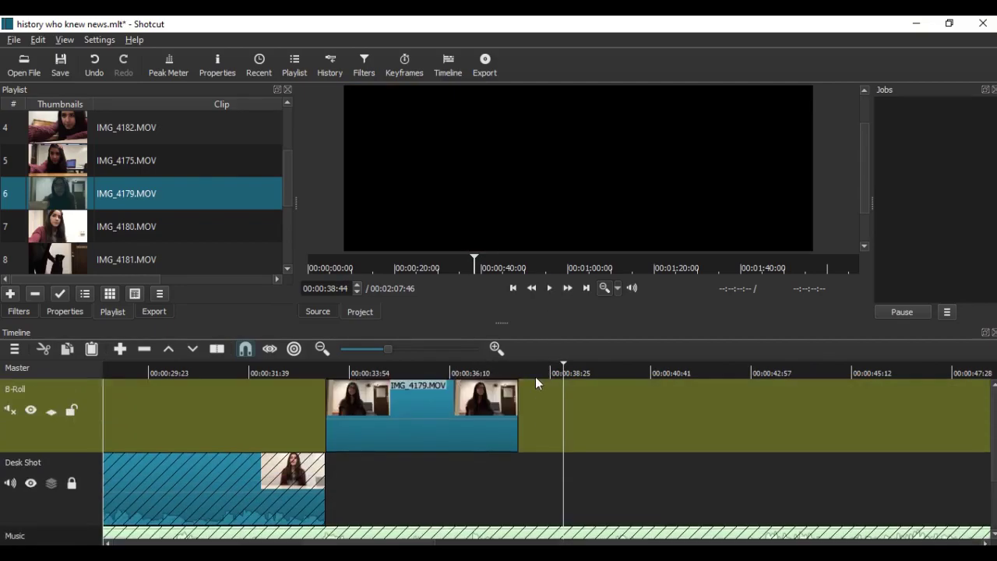
click(534, 366)
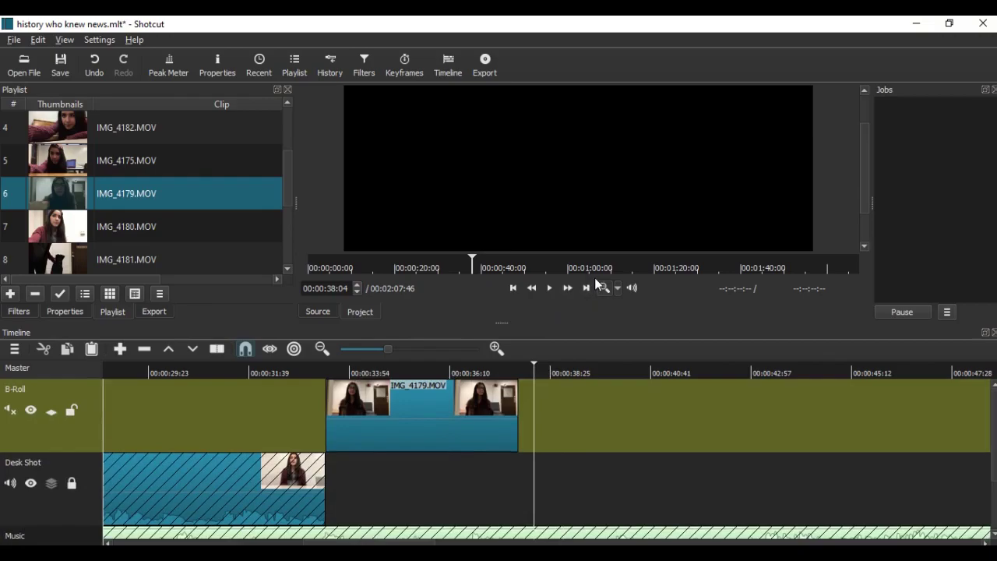
click(475, 366)
click(548, 289)
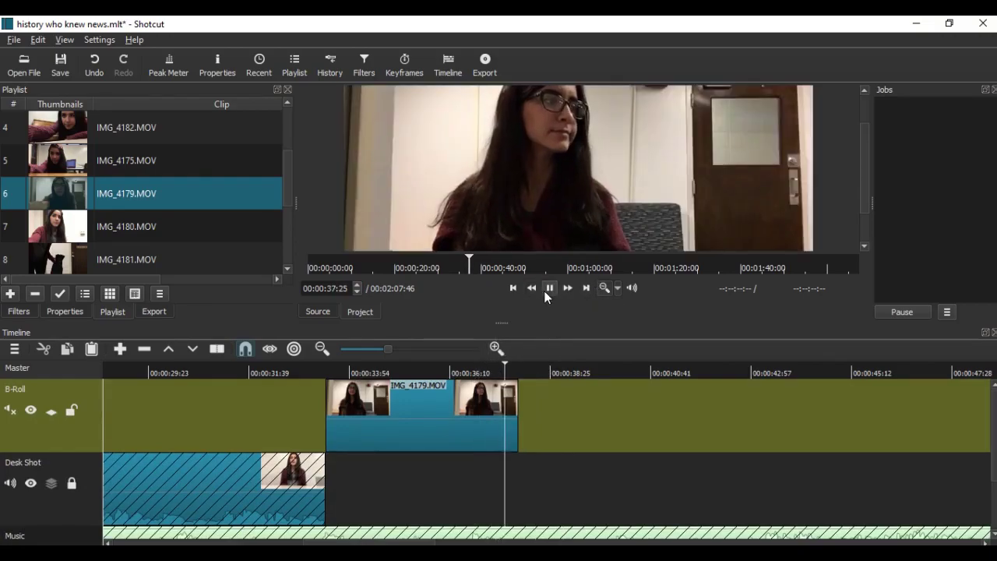
click(545, 293)
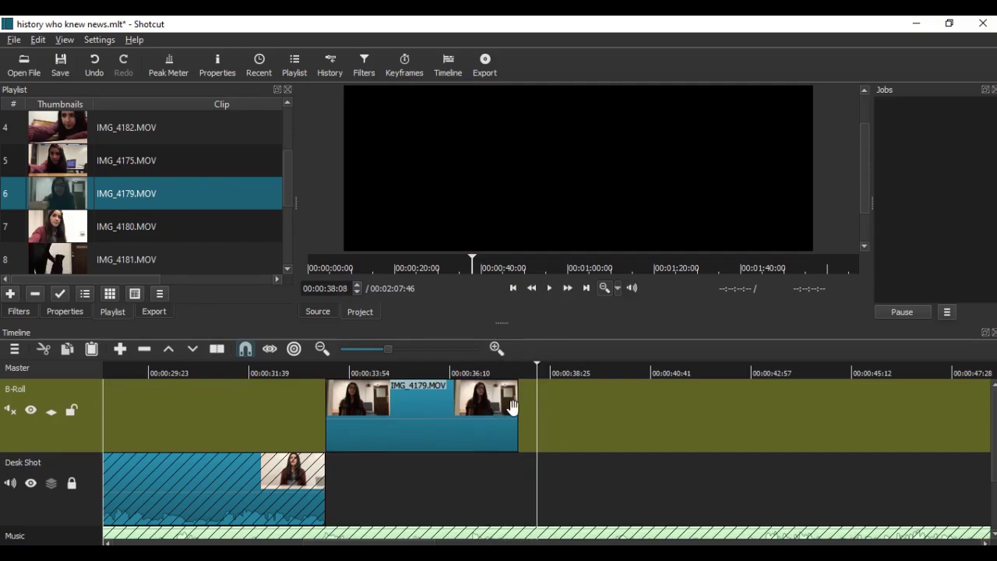
drag(517, 407, 541, 407)
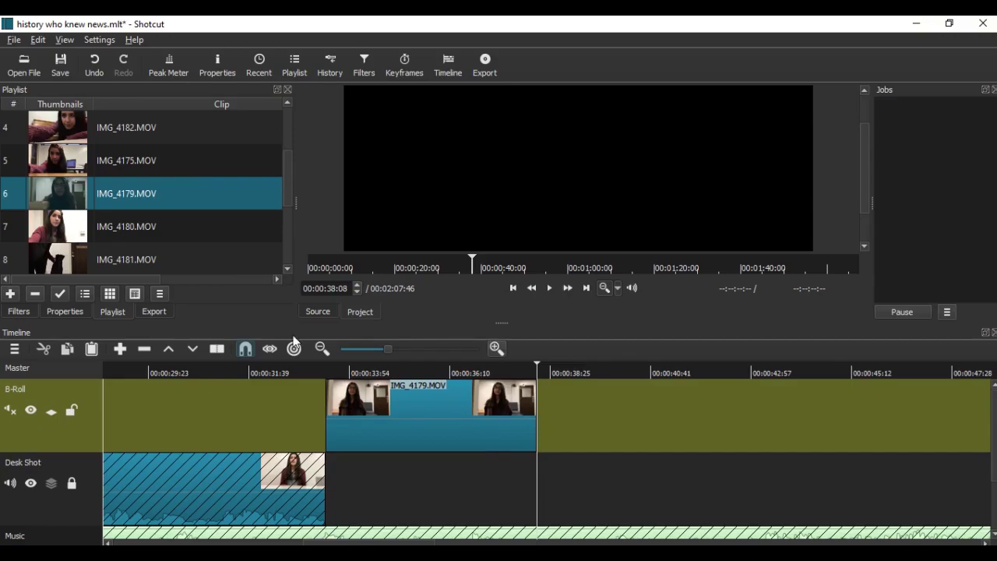
Play the timeline from just before the B-Roll clip through to its extended end.
click(302, 368)
click(546, 293)
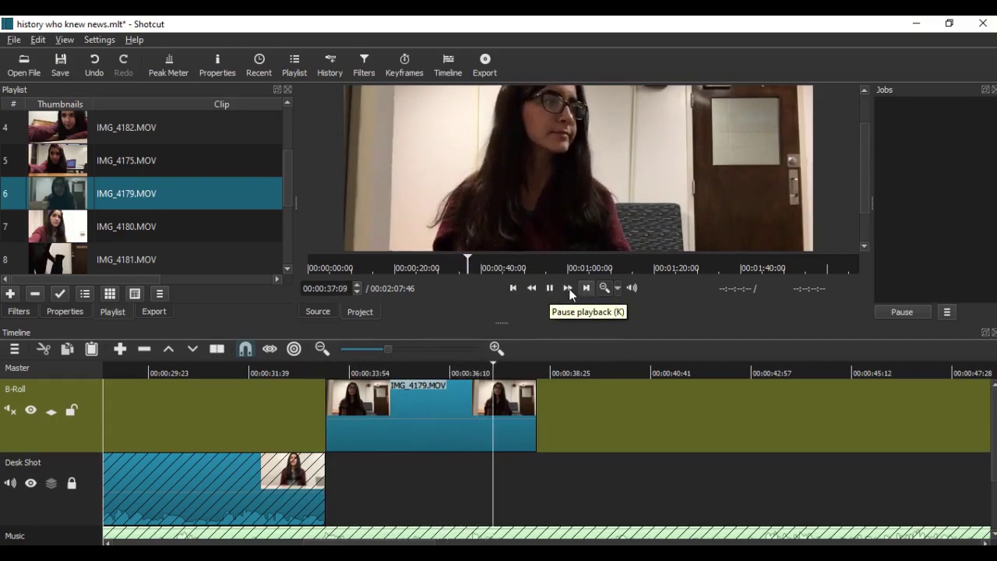
click(550, 288)
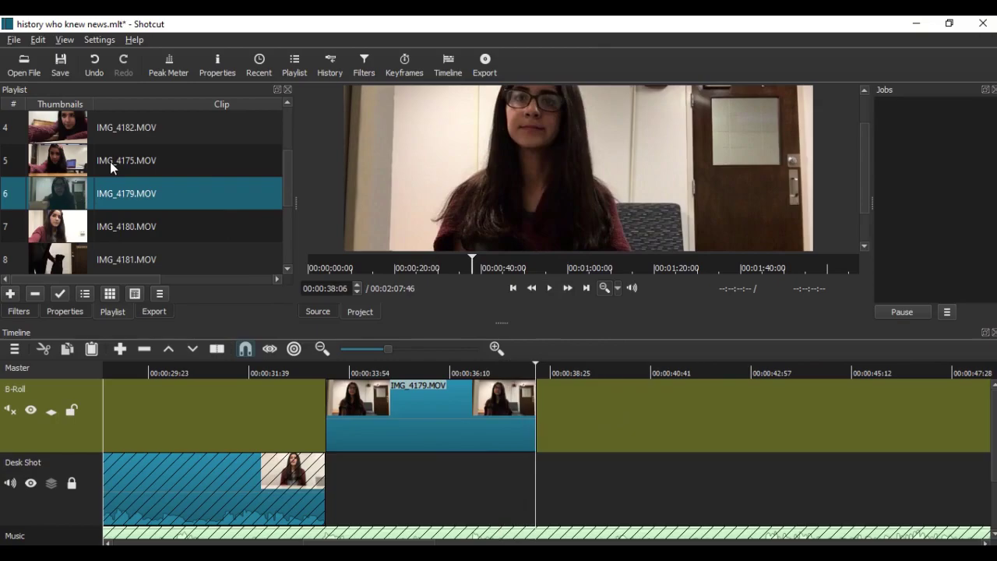
Open the IMG_4175.MOV playlist clip in the source preview.
scroll(116, 163, up, 2)
scroll(125, 195, down, 2)
double_click(141, 160)
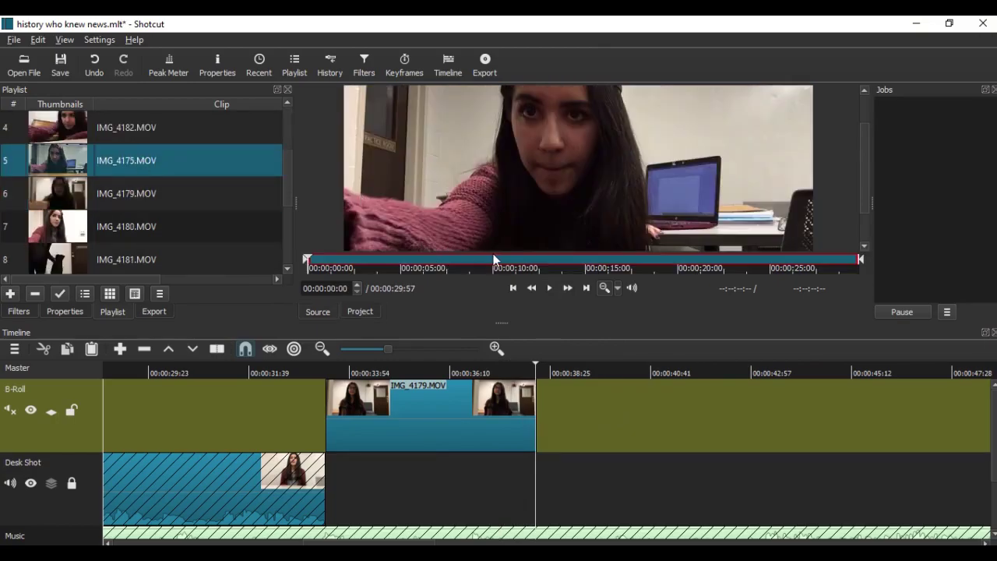
Place a section of IMG_4175.MOV directly after the IMG_4179.MOV clip on the B-Roll track and play across the join.
click(507, 260)
click(559, 261)
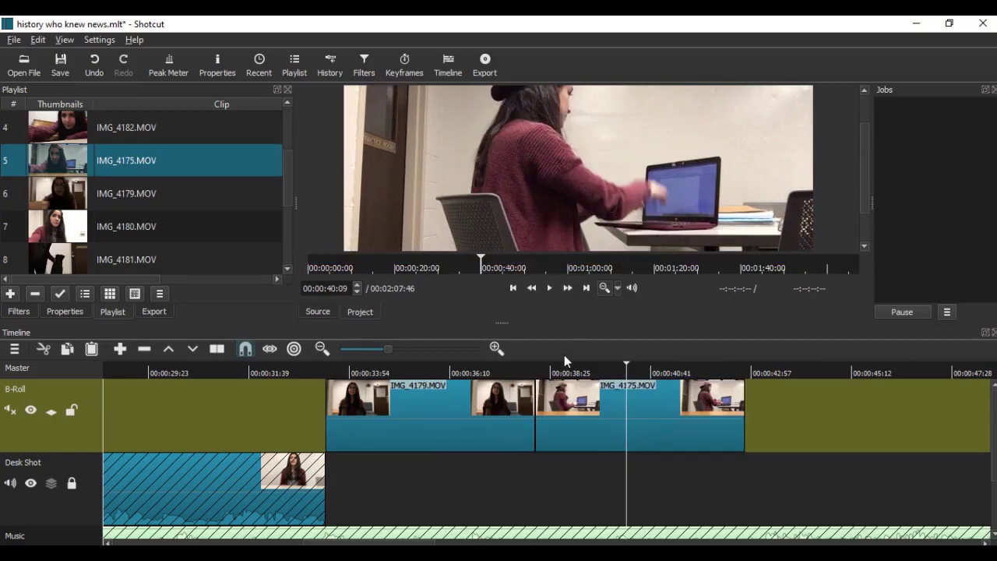
click(488, 373)
click(548, 289)
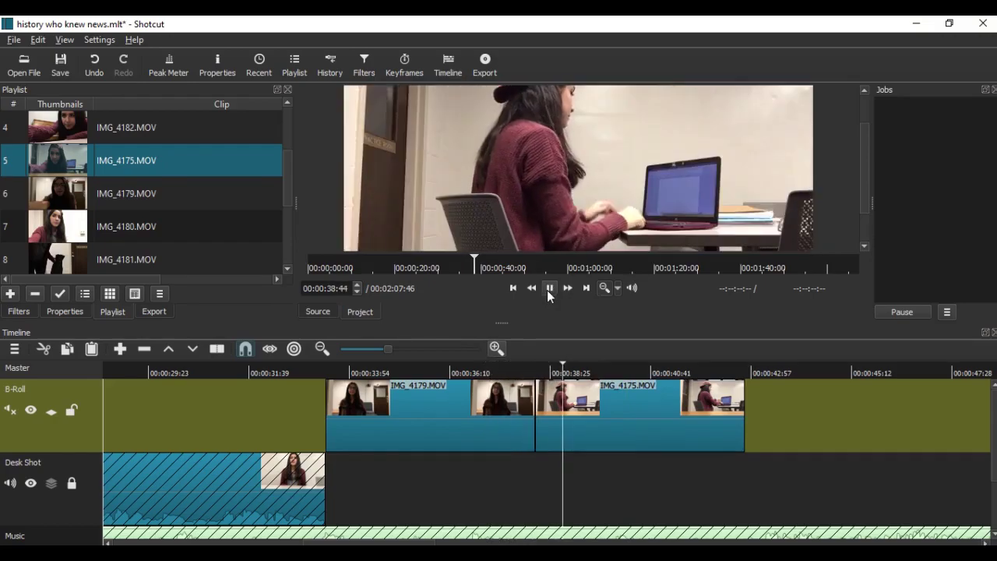
click(549, 289)
Trim the start of the IMG_4175.MOV B-Roll clip at about 00:00:39, keep it against IMG_4179.MOV, and play the timeline past its end.
mouse_move(566, 373)
mouse_down()
mouse_move(554, 371)
mouse_move(576, 373)
mouse_up()
drag(537, 411, 593, 418)
click(298, 364)
click(547, 292)
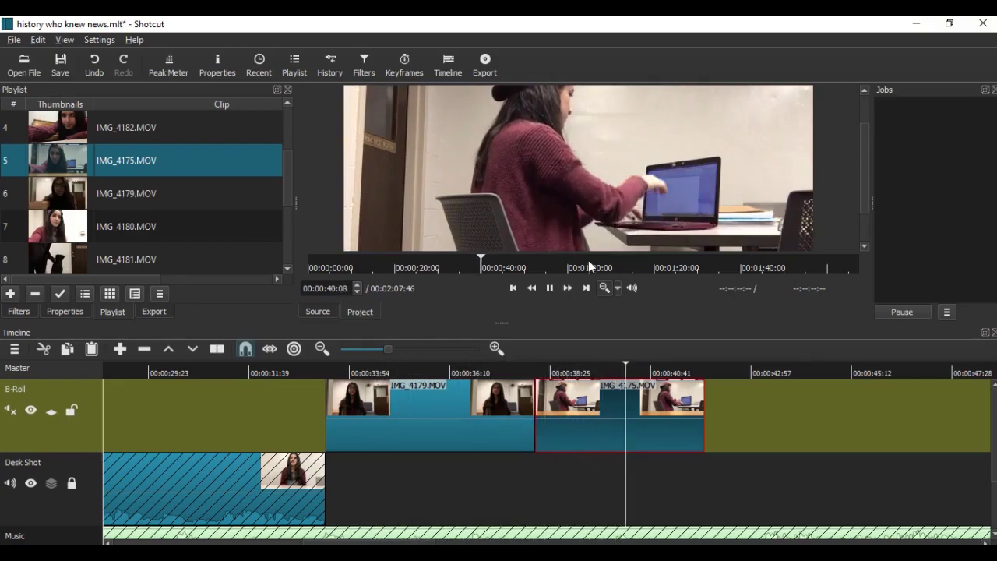
click(550, 288)
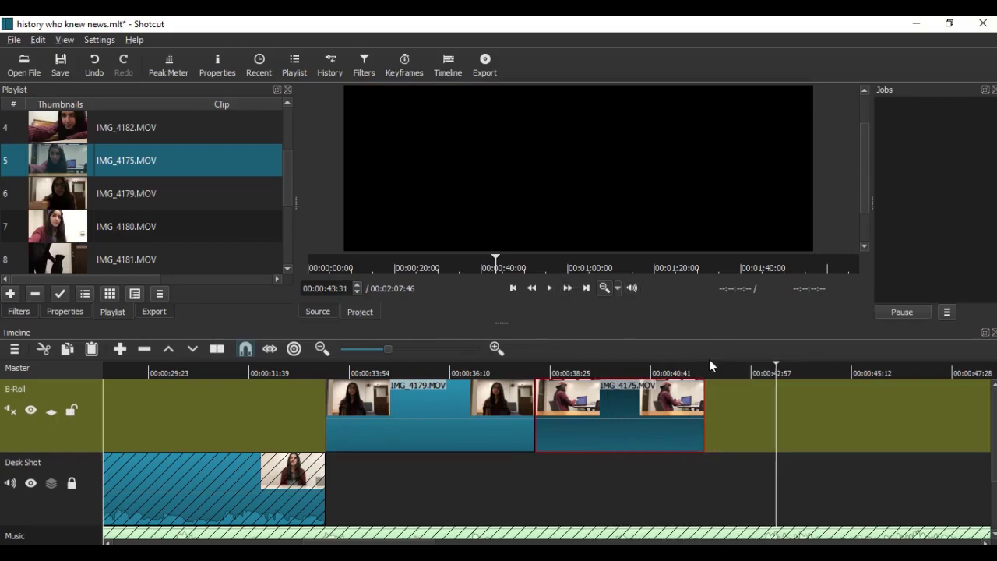
Extend the end of the IMG_4175.MOV B-Roll clip to the playhead at 00:00:43:31 and play past it.
scroll(738, 411, down, 2)
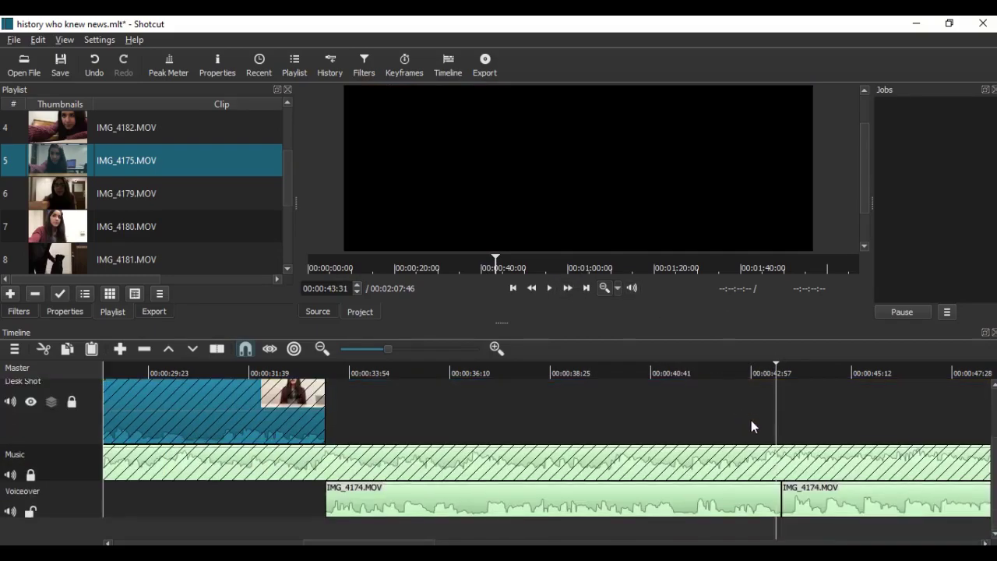
scroll(760, 417, up, 2)
drag(697, 406, 778, 425)
click(590, 374)
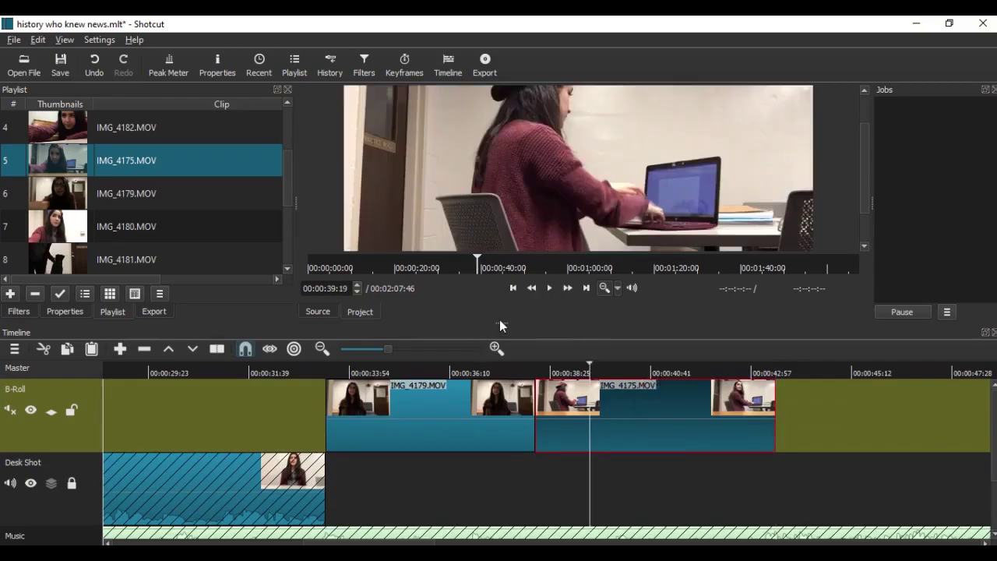
drag(500, 323, 507, 400)
click(549, 365)
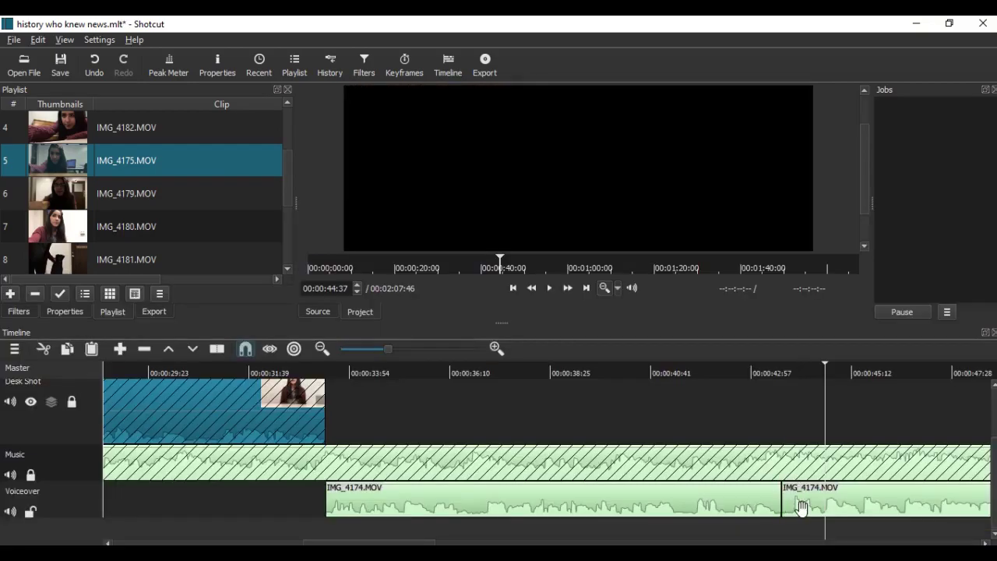
Position the playhead at 00:00:43:58, extend the end of the IMG_4175.MOV clip to it, and play on from there.
drag(800, 372, 795, 374)
scroll(798, 385, up, 2)
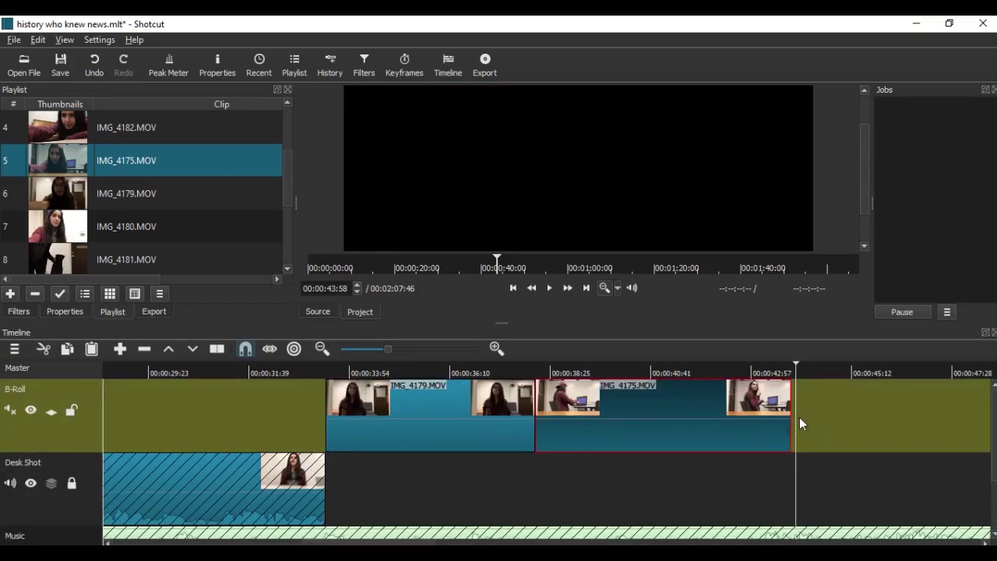
drag(799, 416, 799, 415)
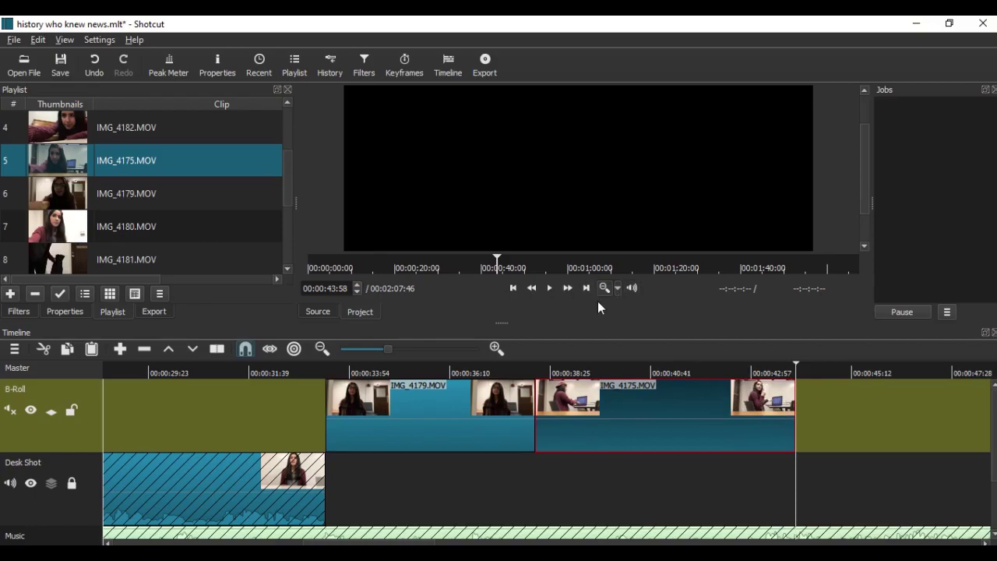
click(550, 287)
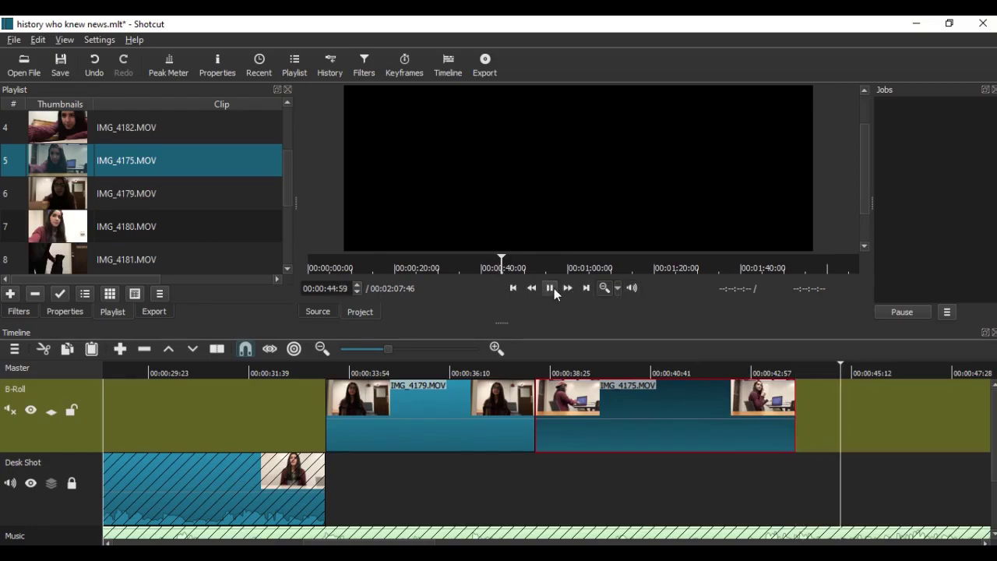
click(553, 288)
Compare the end of the IMG_4175.MOV clip with the voiceover waveform and look through the playlist's clips and durations.
scroll(868, 422, down, 2)
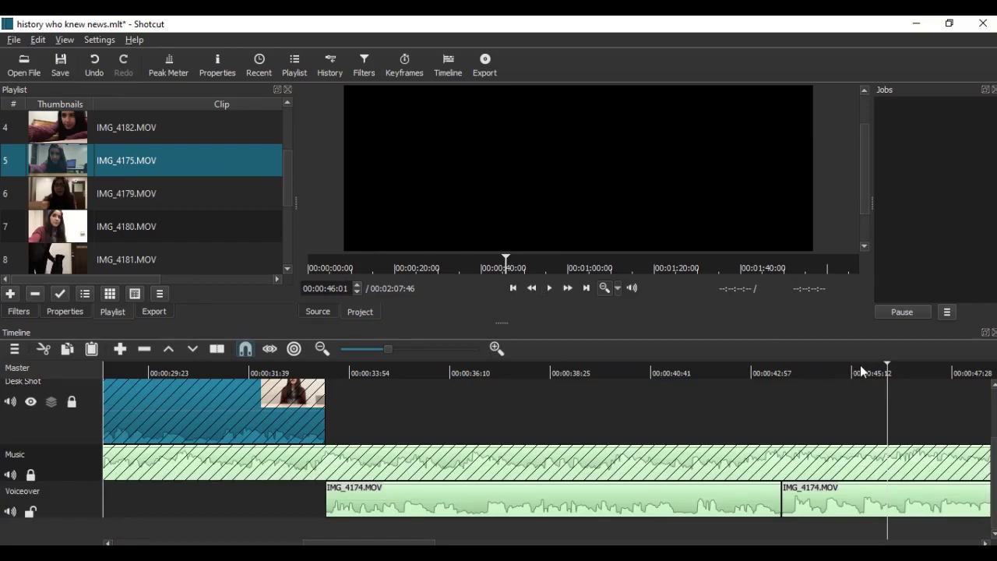
scroll(817, 443, up, 2)
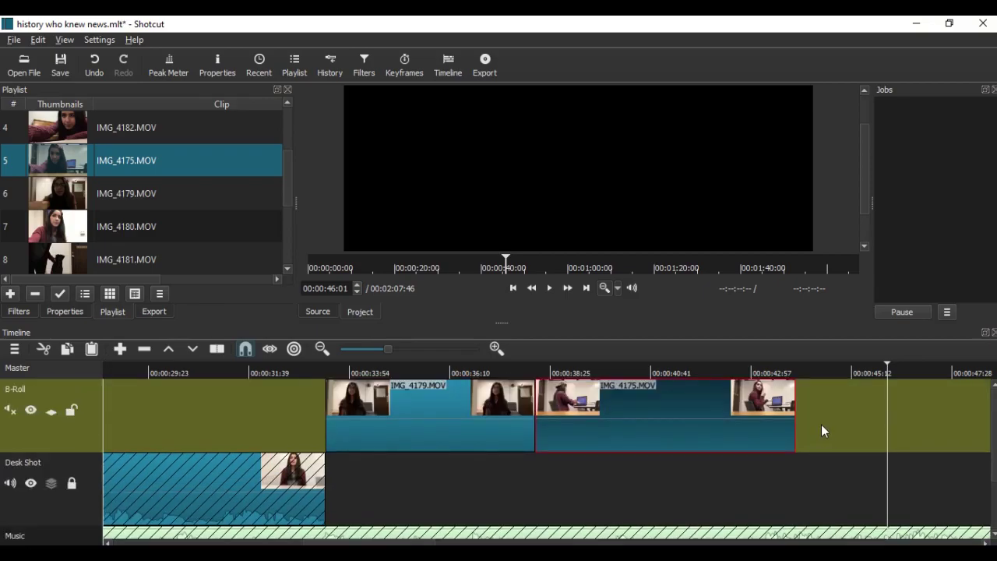
scroll(821, 423, down, 2)
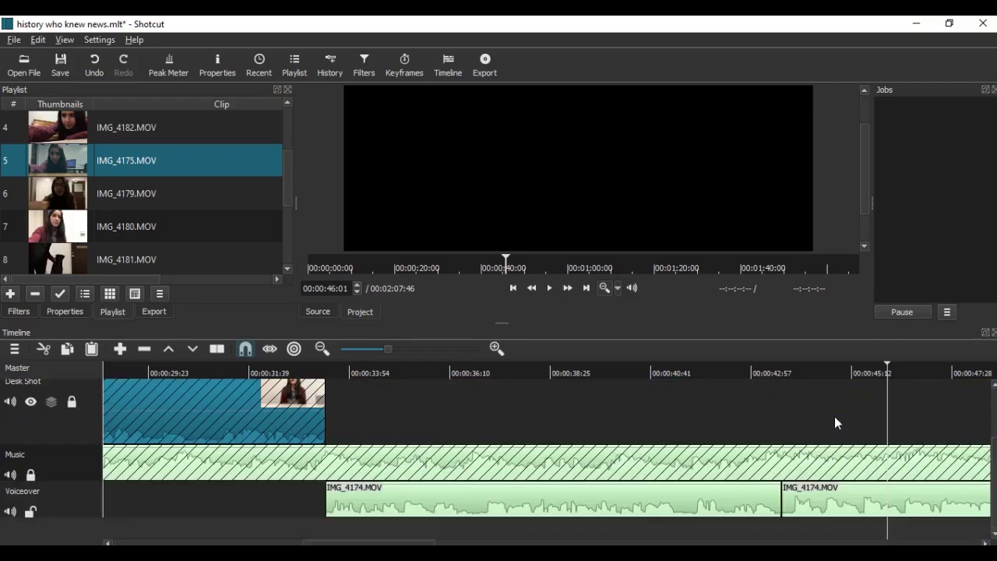
scroll(841, 411, up, 2)
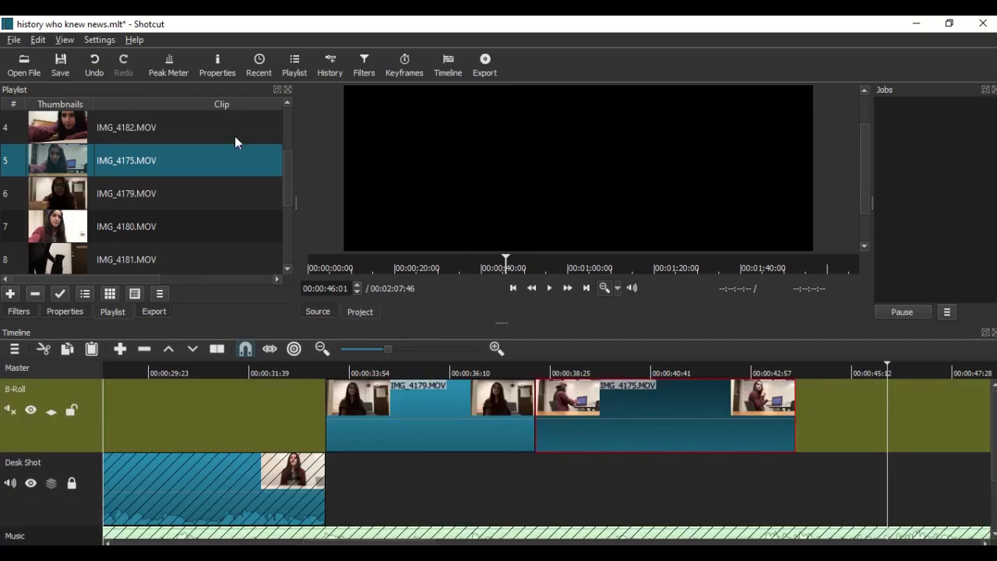
scroll(214, 244, right, 3)
scroll(212, 241, up, 3)
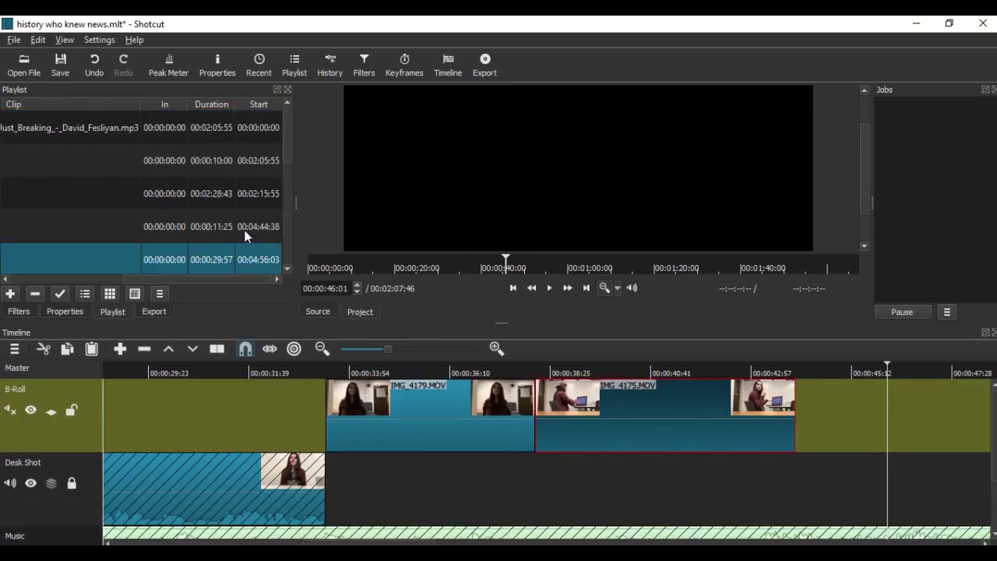
drag(157, 275, 7, 300)
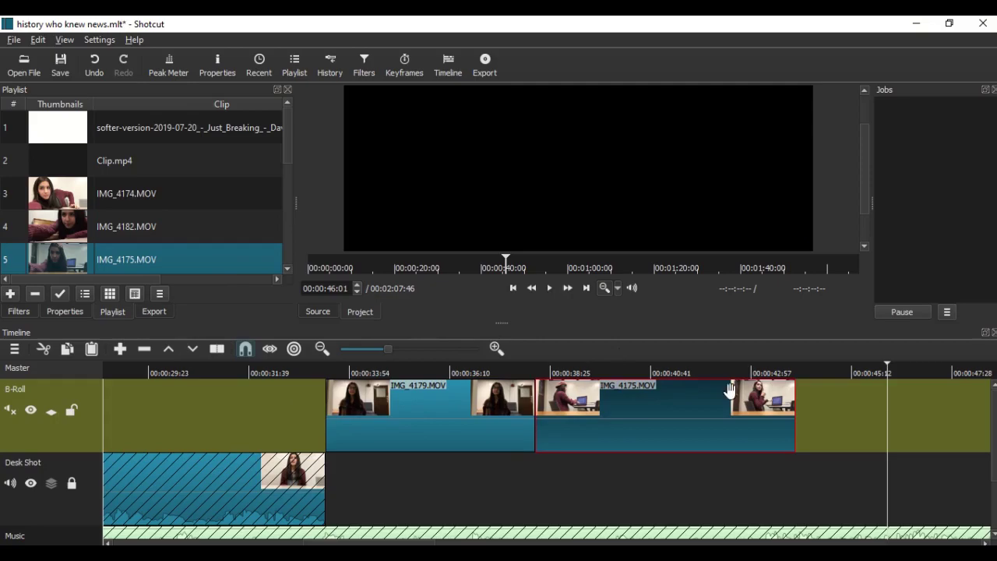
scroll(797, 406, down, 2)
scroll(778, 458, up, 2)
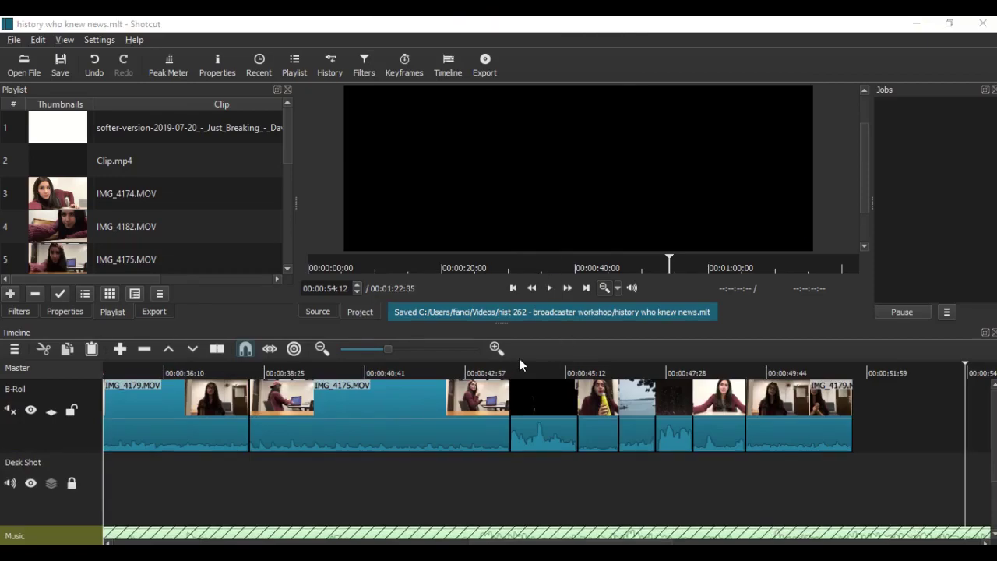
Compare the sequence of clips filling the B-Roll track with the voiceover segments, with the playhead at 00:00:40:29.
scroll(552, 423, down, 2)
scroll(561, 440, up, 2)
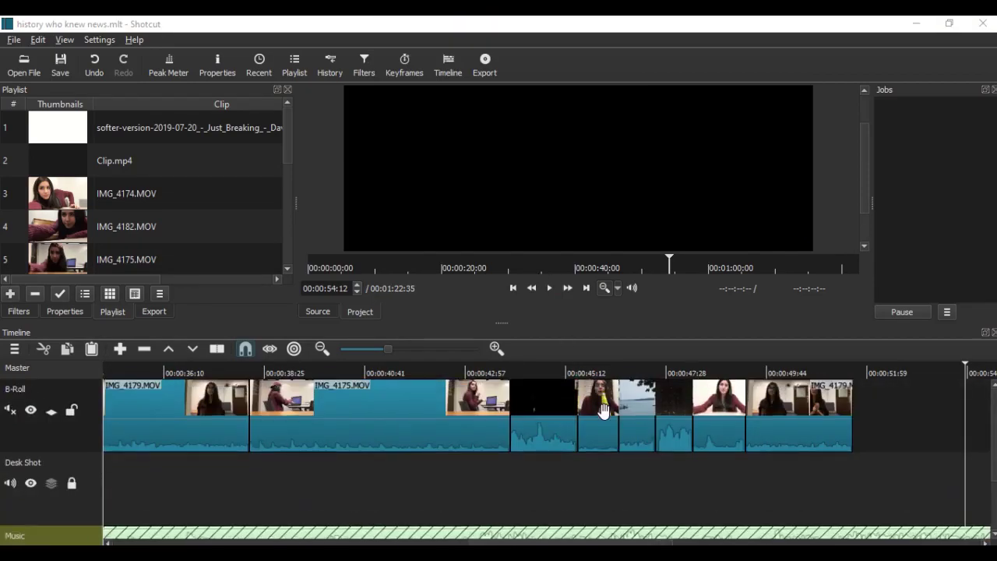
click(357, 370)
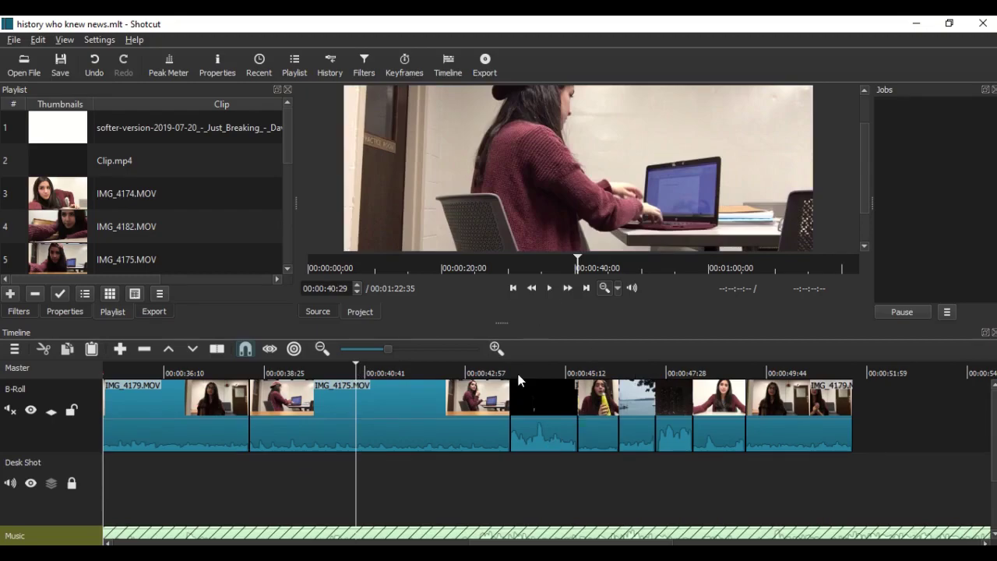
scroll(603, 445, down, 2)
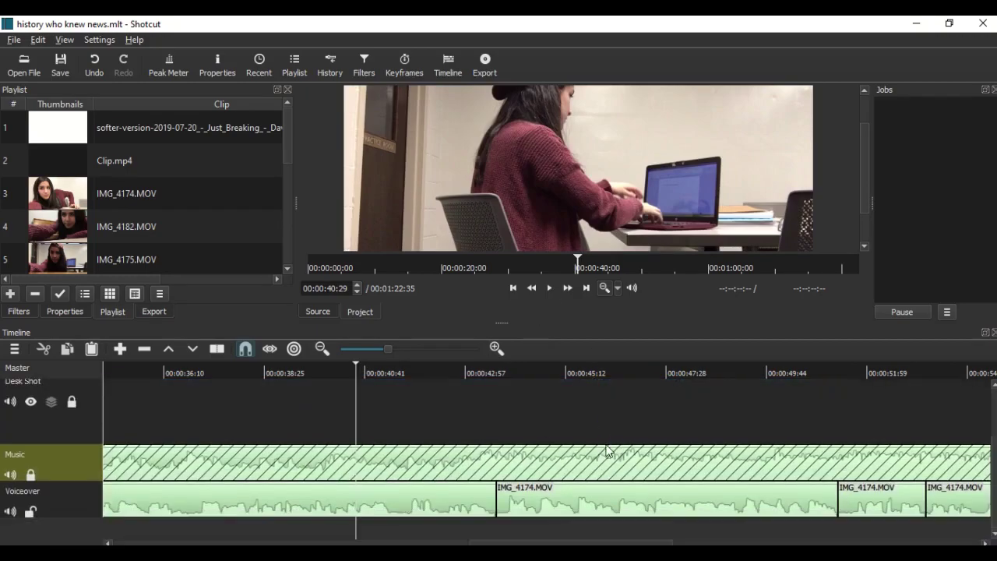
scroll(593, 465, up, 2)
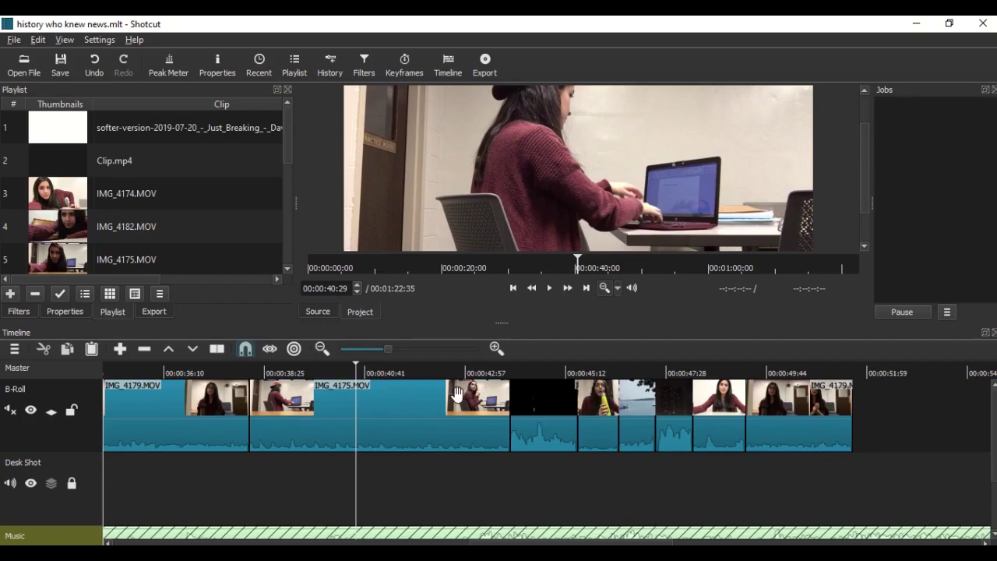
Place the playhead at 00:00:45:30 near the start of the yellow bottle clip and compare that cut with the voiceover waveform.
scroll(508, 401, down, 3)
click(559, 369)
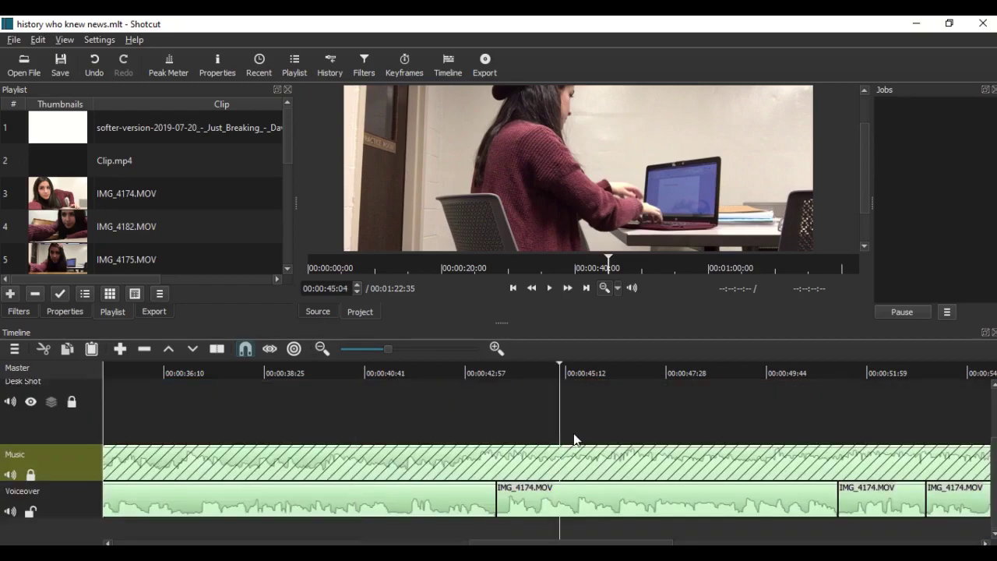
drag(559, 369, 579, 369)
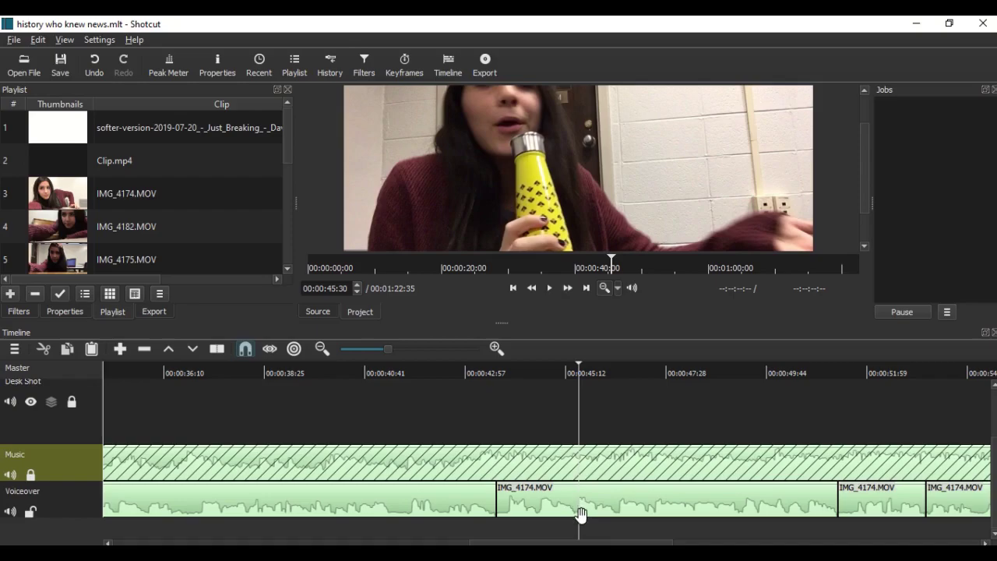
scroll(576, 506, up, 1)
scroll(580, 518, down, 1)
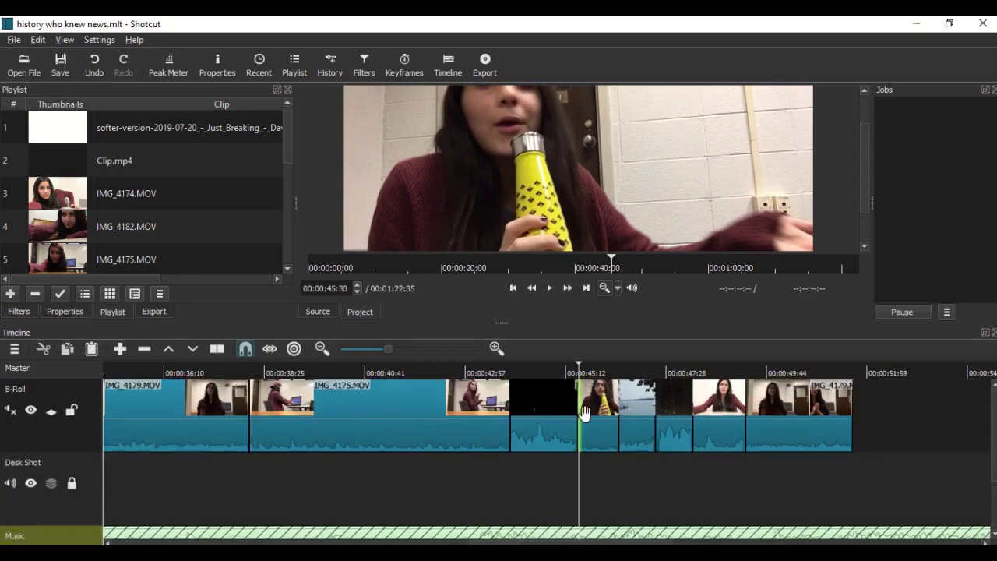
scroll(601, 489, down, 1)
scroll(602, 486, down, 1)
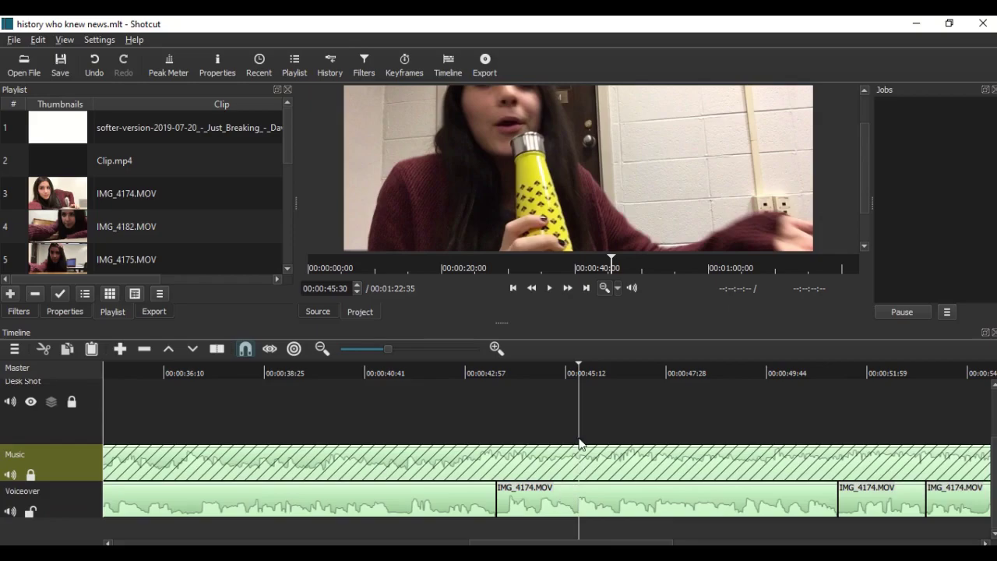
scroll(578, 443, up, 3)
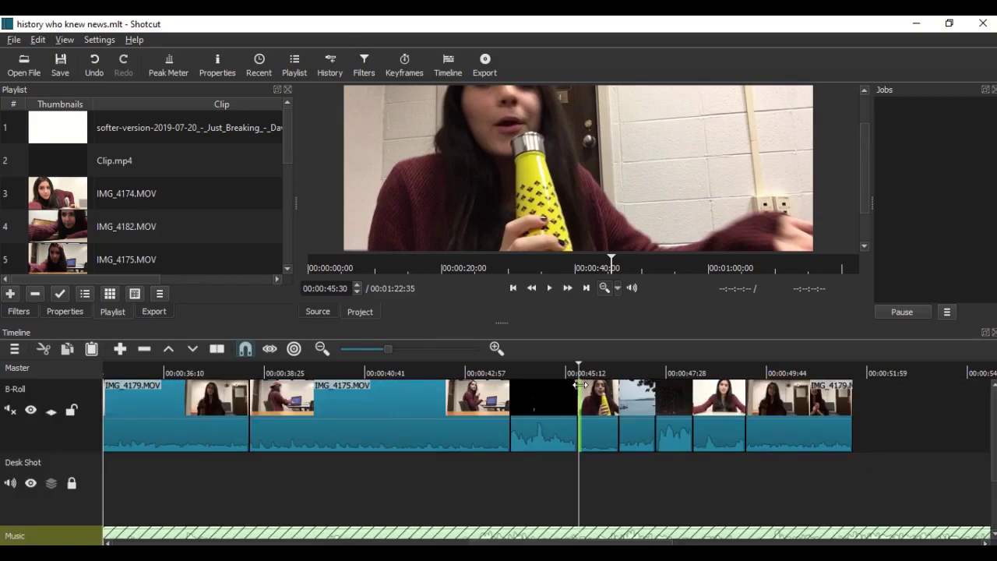
scroll(578, 440, down, 3)
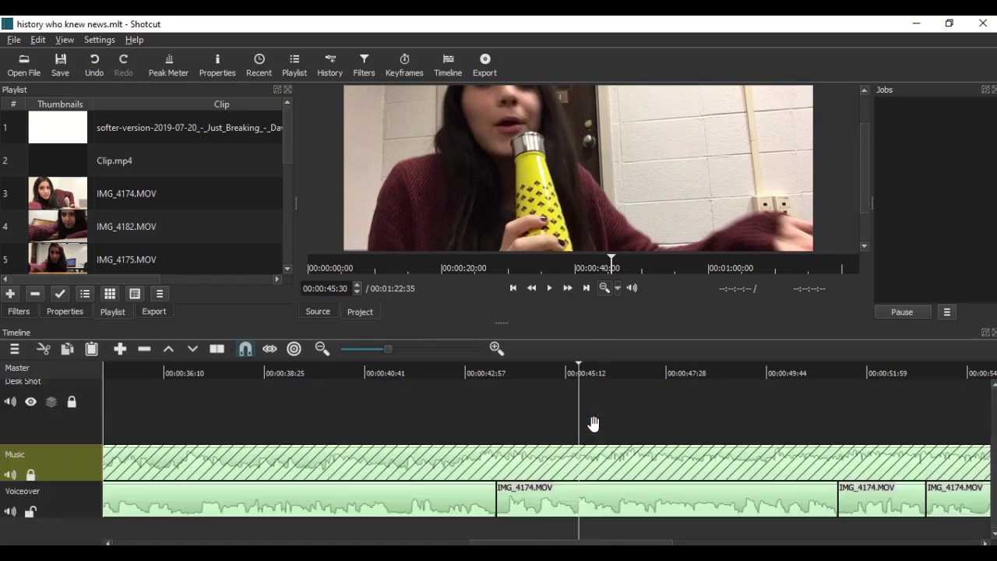
scroll(594, 425, up, 3)
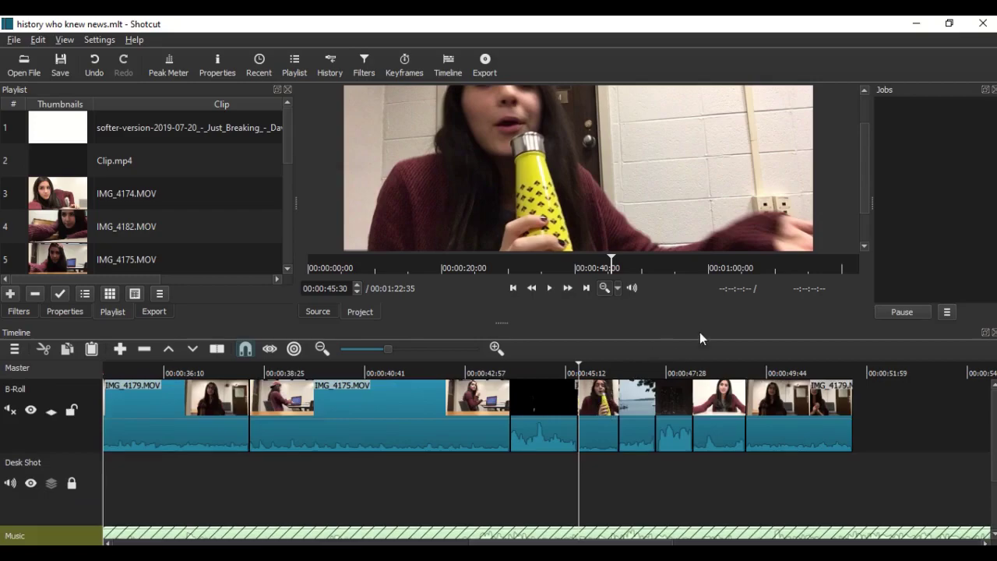
Play the timeline from late in the IMG_4175.MOV clip through the short B-Roll clips until just past the last one.
click(437, 375)
click(550, 287)
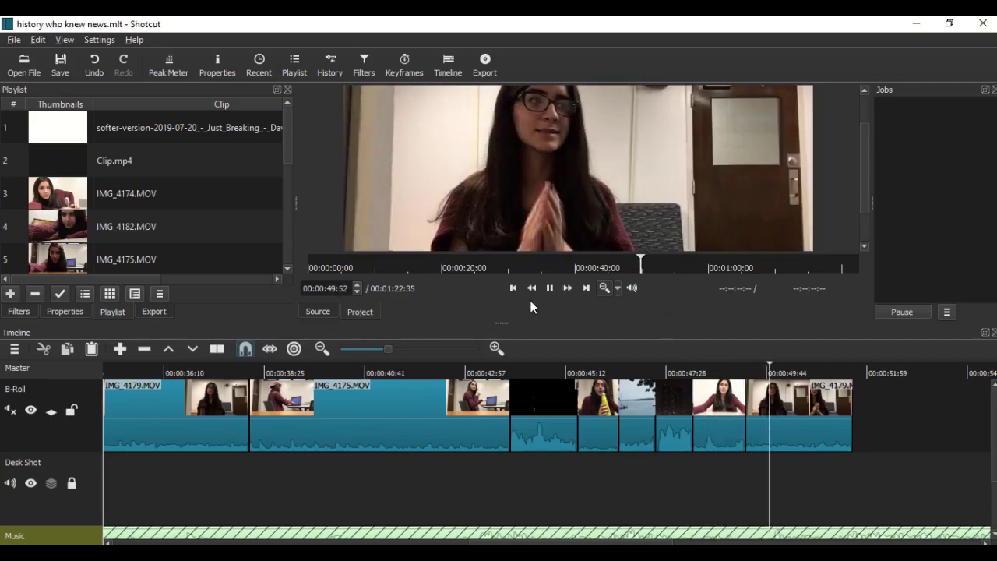
click(550, 288)
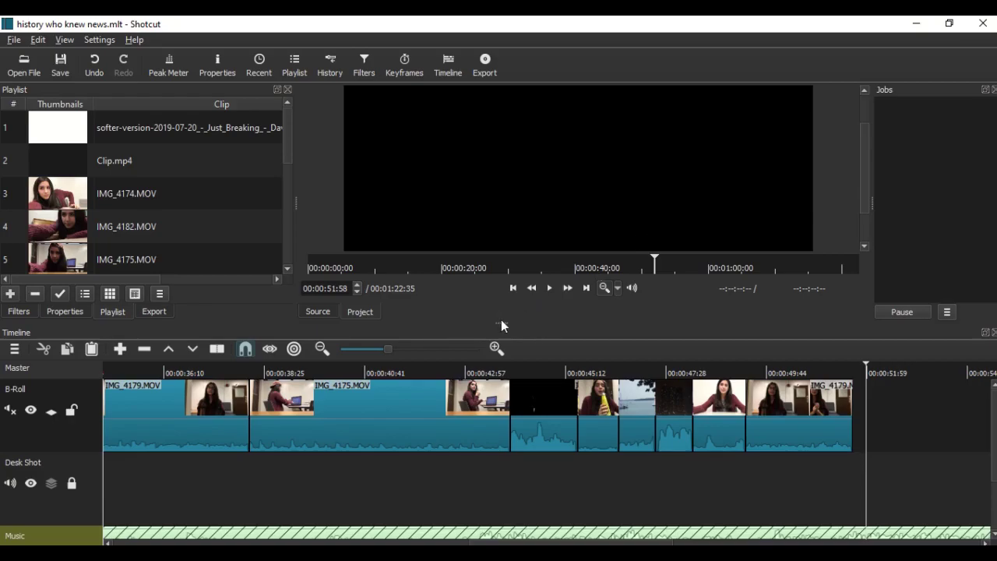
Enlarge the preview area and examine the voiceover cut near 00:00:51:28 against the end of the last B-Roll clip.
drag(501, 322, 523, 366)
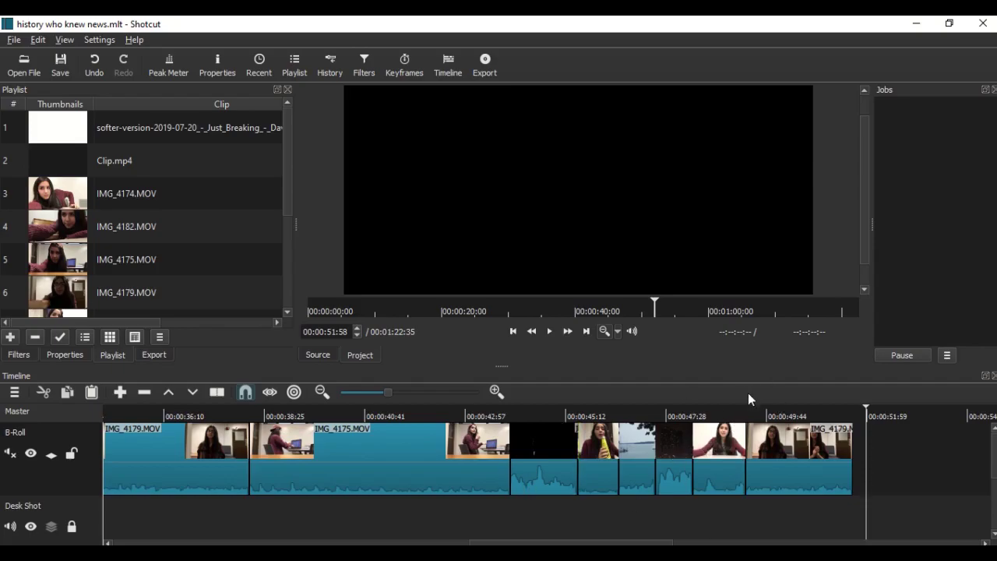
scroll(872, 420, down, 3)
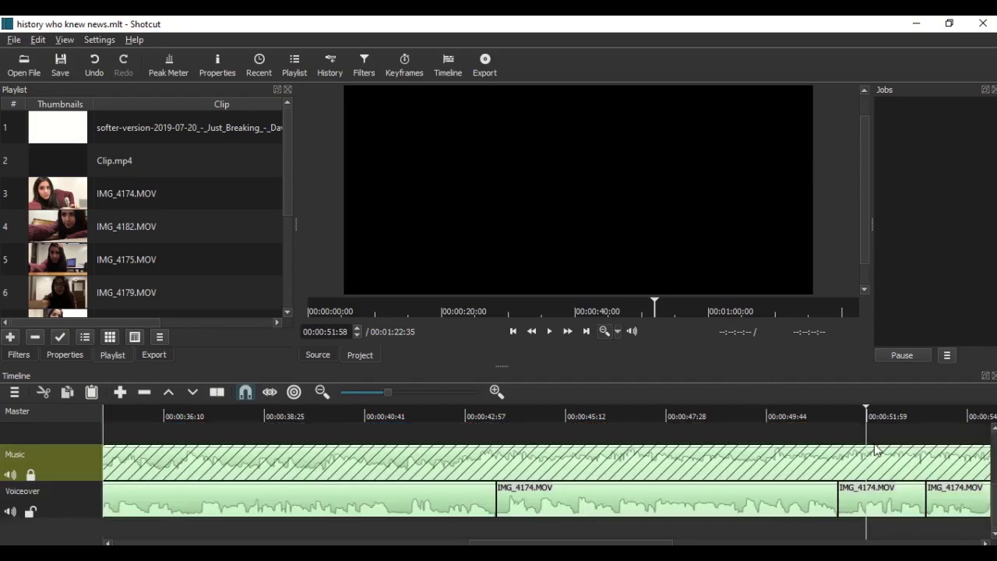
click(844, 416)
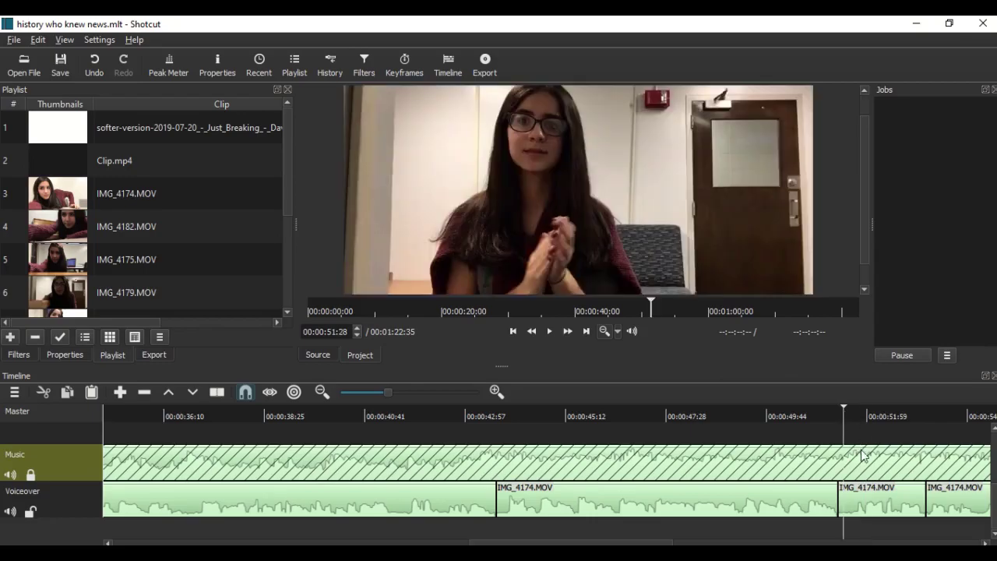
scroll(860, 450, up, 3)
Place the playhead at 00:00:51:44, just past the last B-Roll clip, and switch to the b roll folder in File Explorer.
click(857, 414)
drag(857, 414, 856, 407)
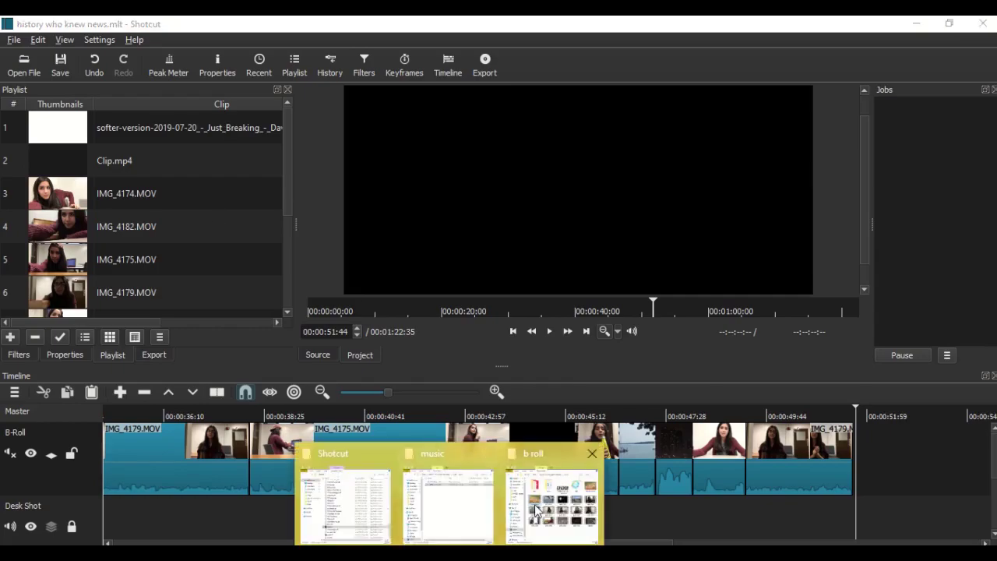
click(550, 483)
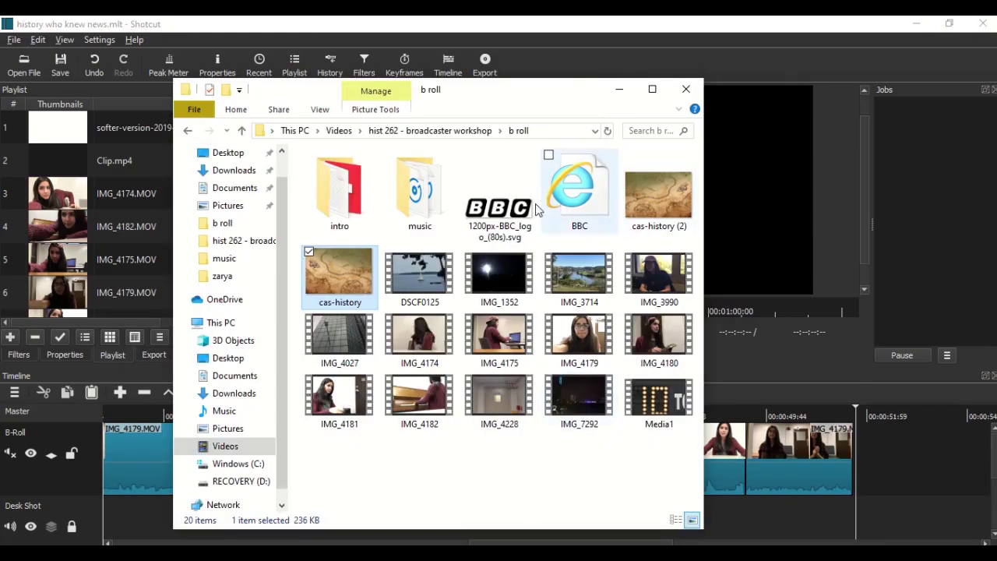
Preview the cas-history and cas-history (2) images from the b roll folder and add cas-history.jpg to the end of the playlist.
double_click(327, 277)
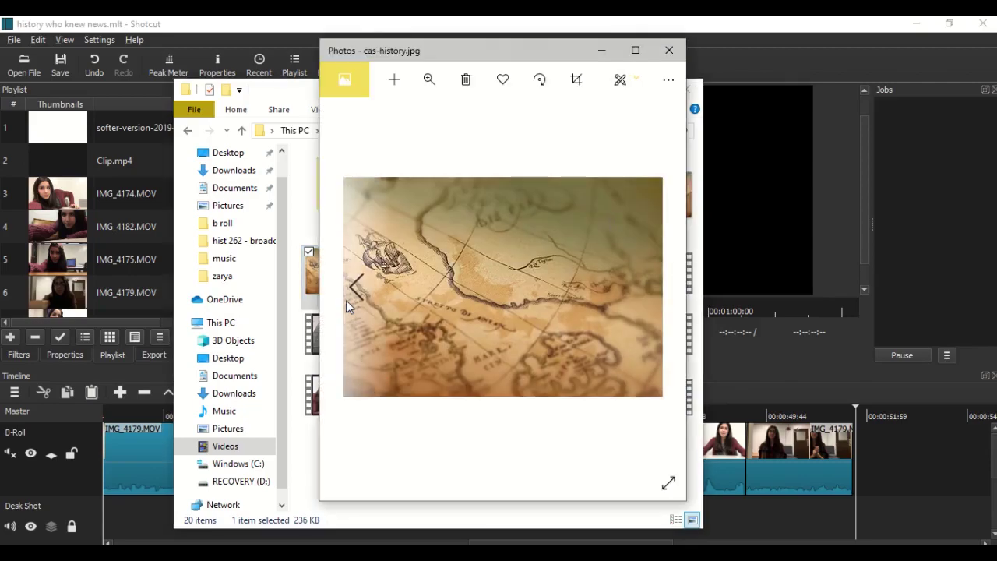
click(349, 294)
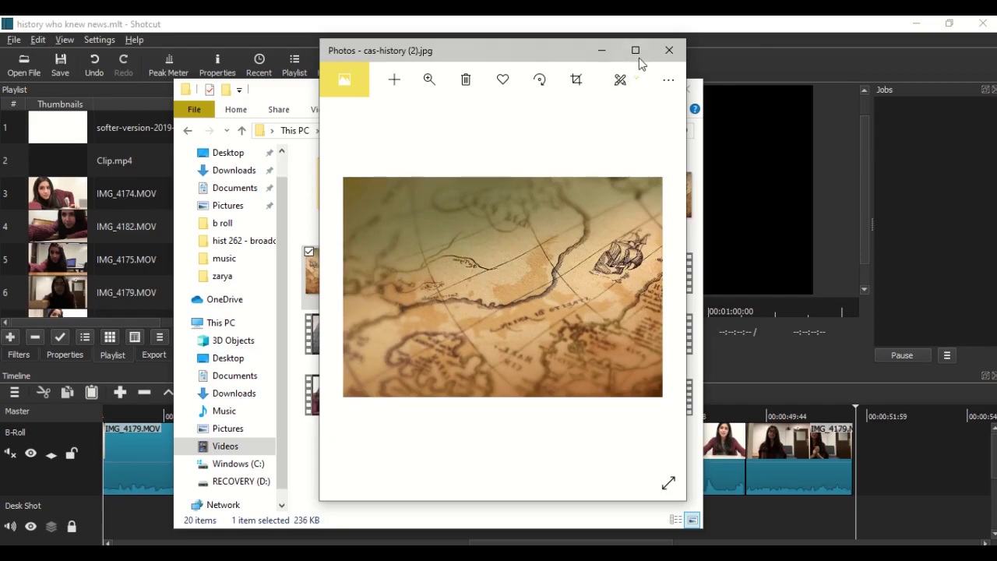
click(669, 49)
scroll(112, 252, down, 3)
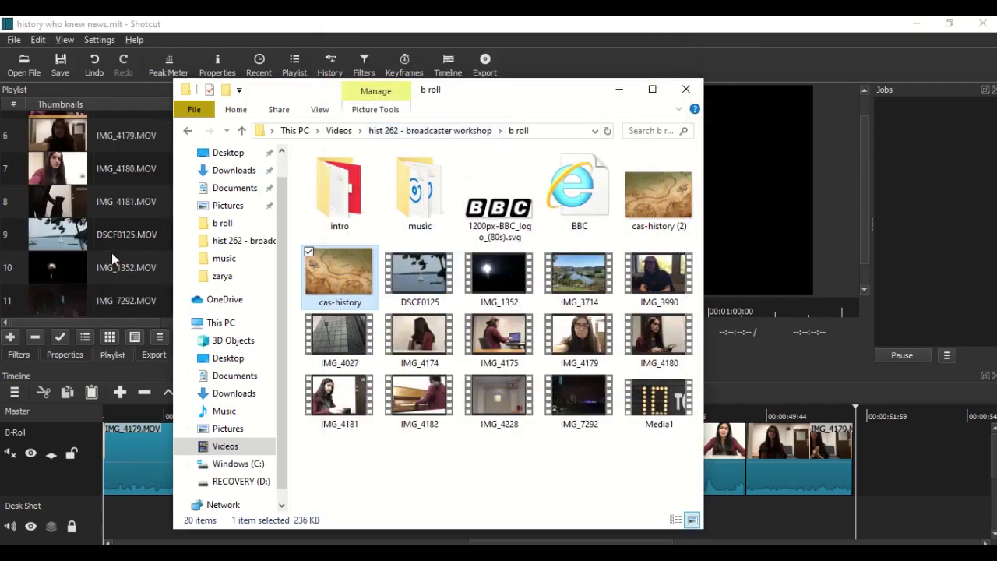
drag(332, 270, 133, 315)
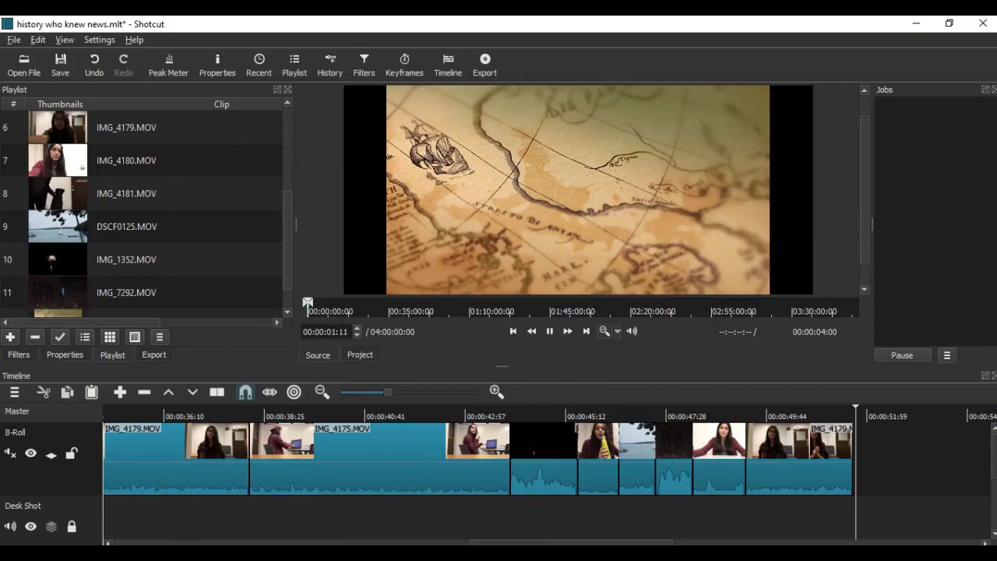
Bring the mirrored map image cas-history (2).jpg from the b roll folder into the playlist as well.
scroll(167, 266, up, 3)
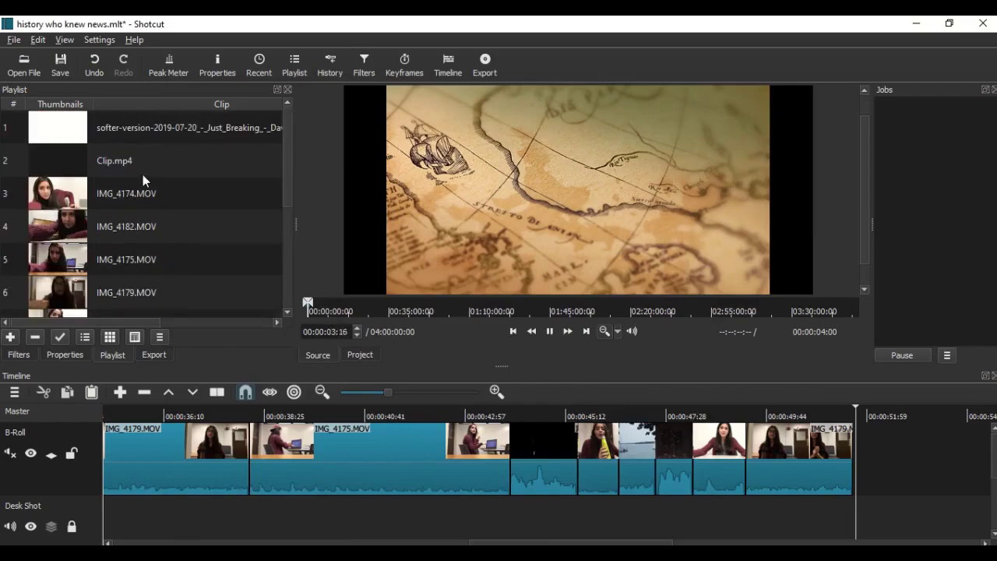
scroll(148, 191, down, 3)
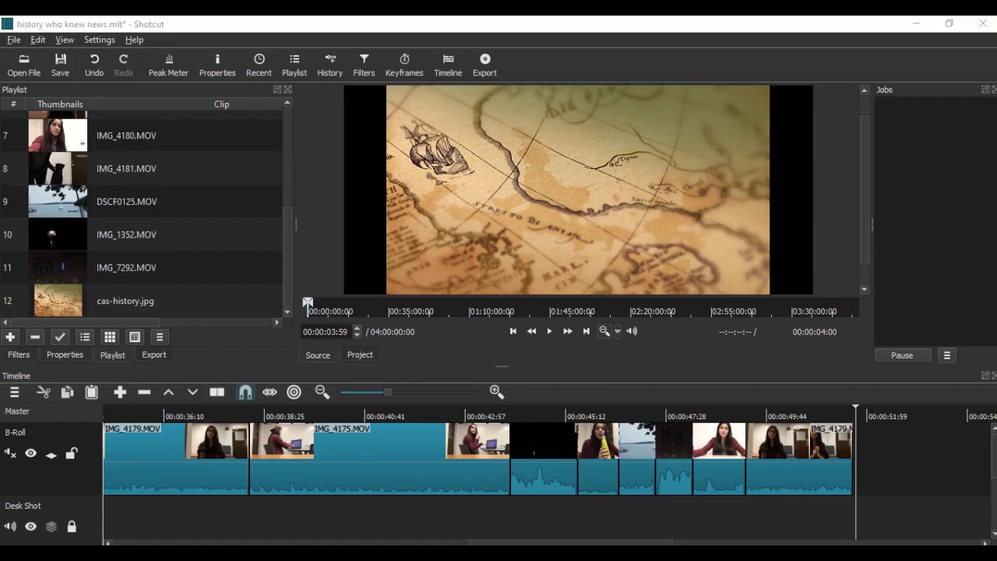
click(545, 491)
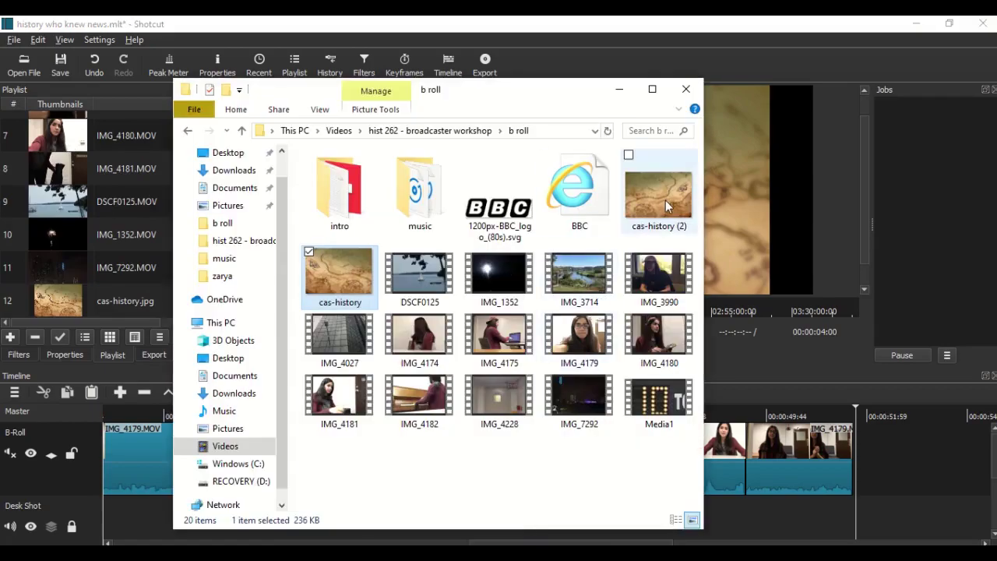
drag(665, 200, 329, 292)
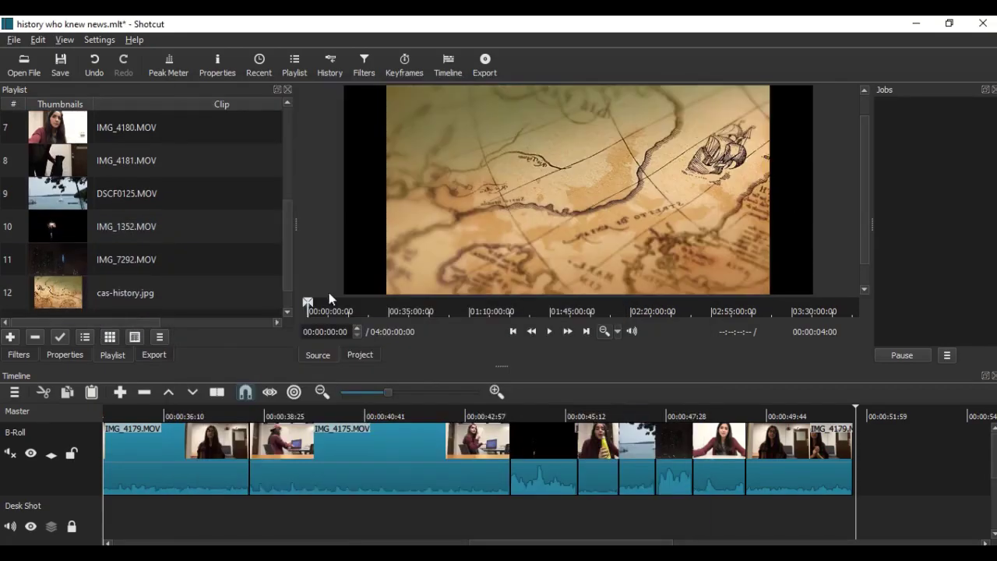
Switch to Chrome, examine how the ABC News Bosnia archive video shows its map between about 00:16 and 00:28, and return to Shotcut.
key(alt+Tab)
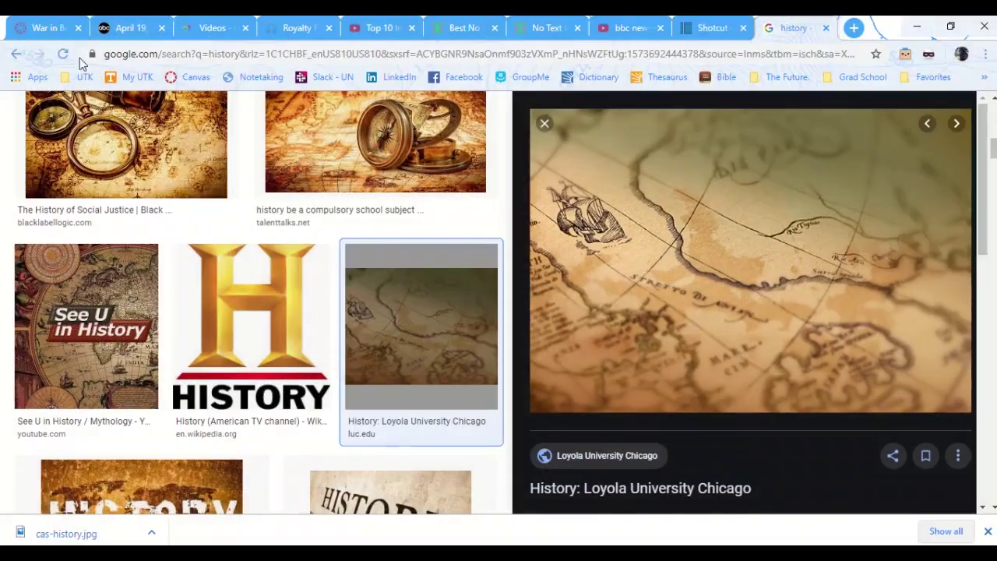
click(123, 23)
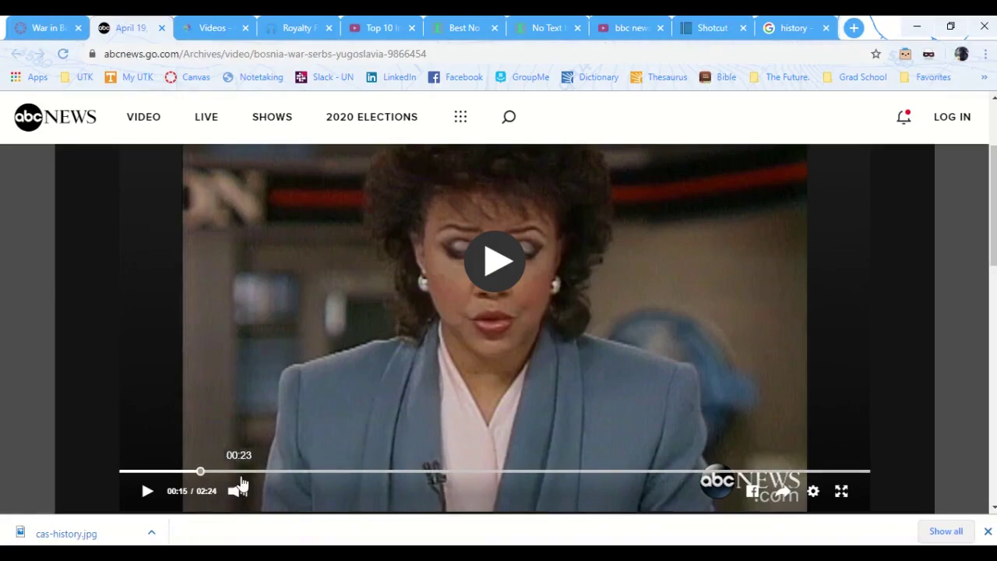
click(267, 472)
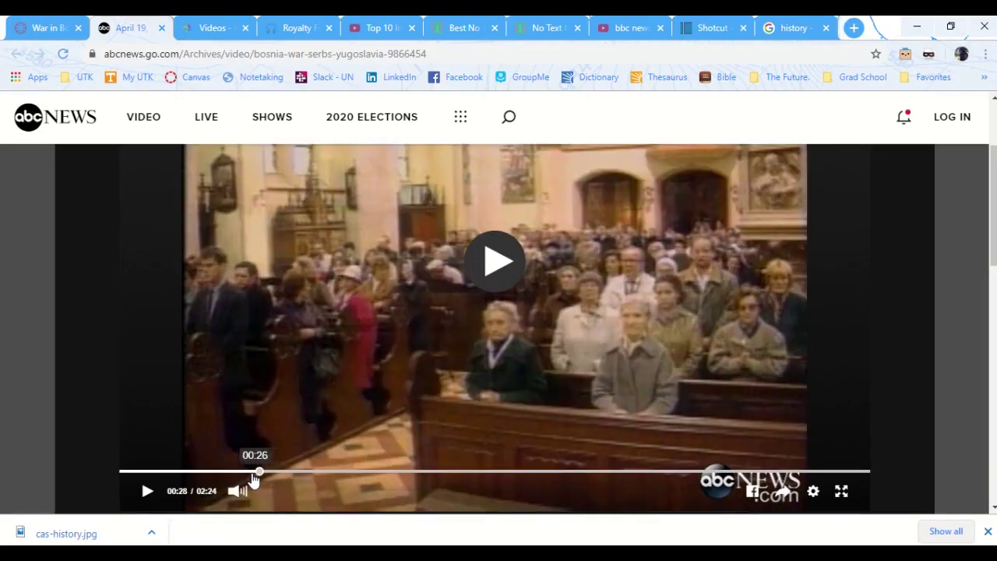
click(246, 471)
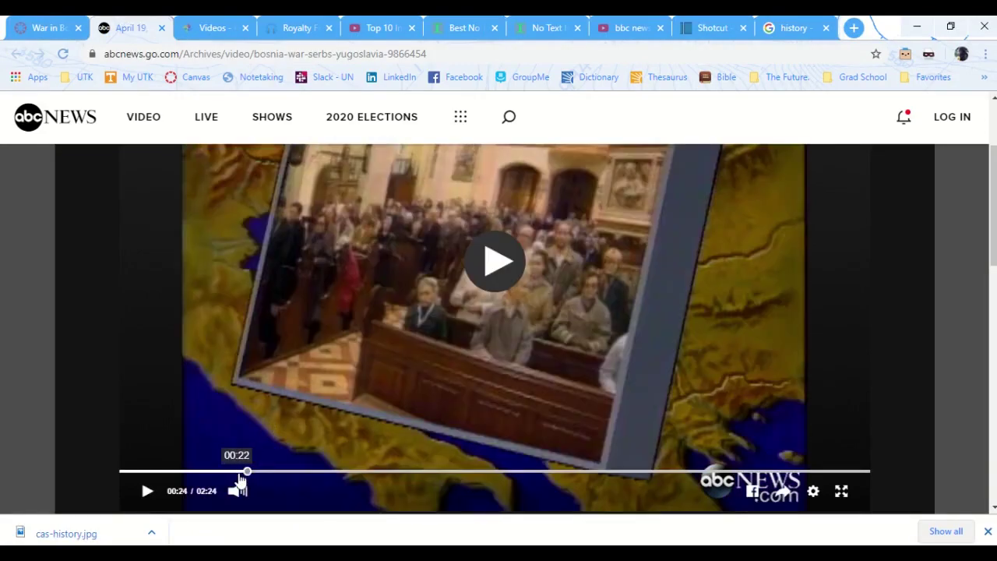
click(240, 471)
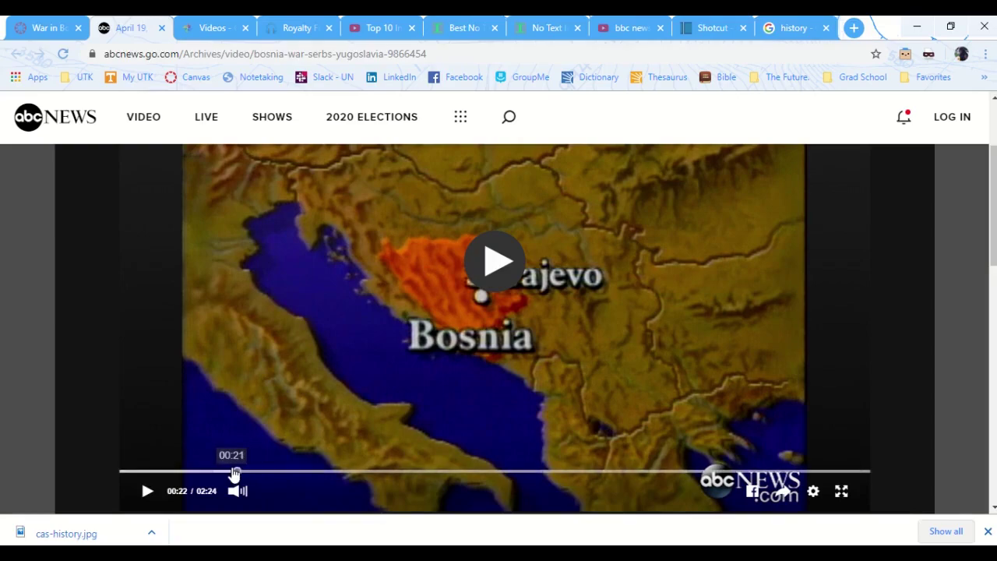
click(226, 472)
click(207, 472)
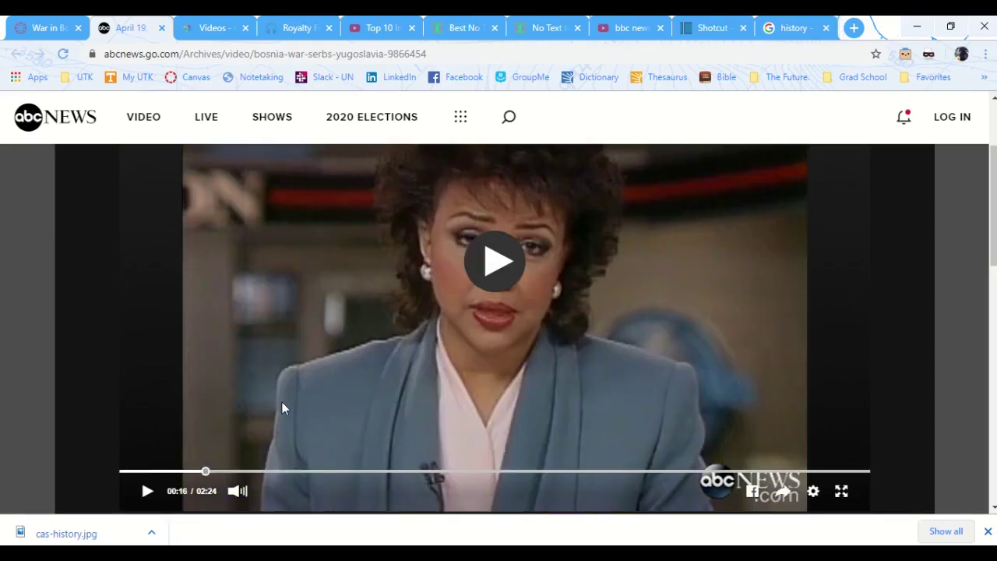
click(478, 265)
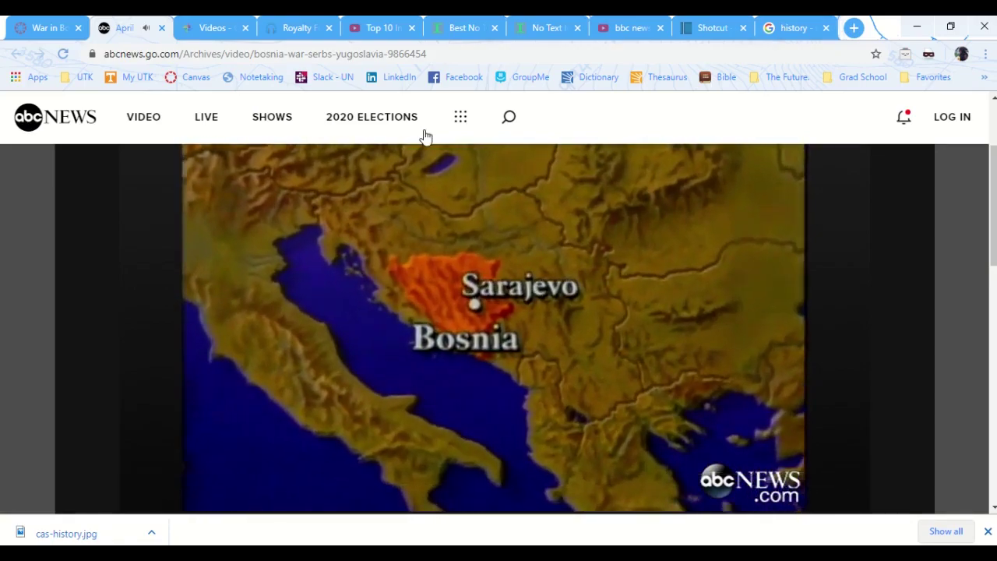
click(504, 313)
click(917, 27)
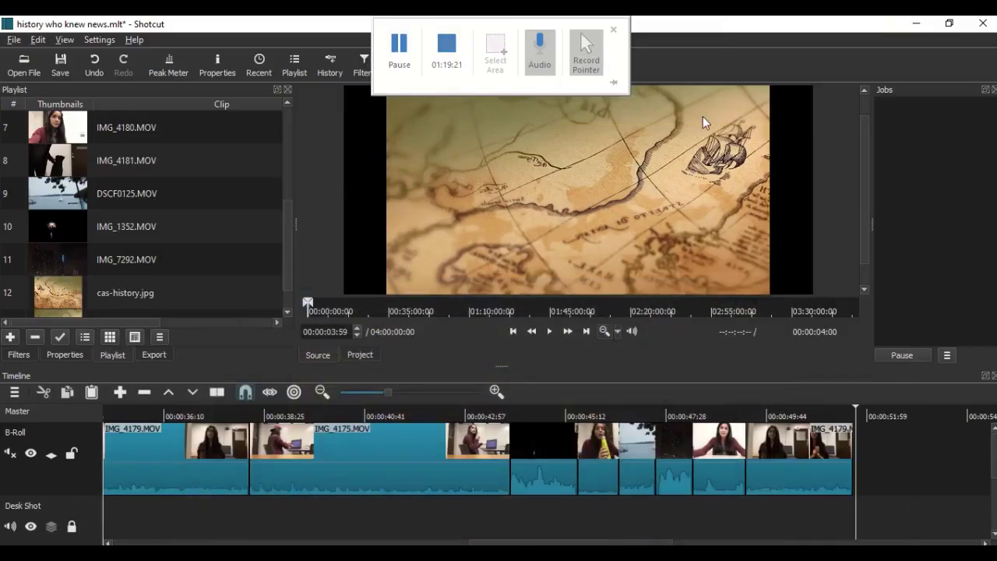
Play the timeline from 00:00:50:27 through the end of the last B-Roll clip to find where the next image belongs.
click(794, 413)
scroll(945, 507, down, 3)
scroll(921, 489, up, 3)
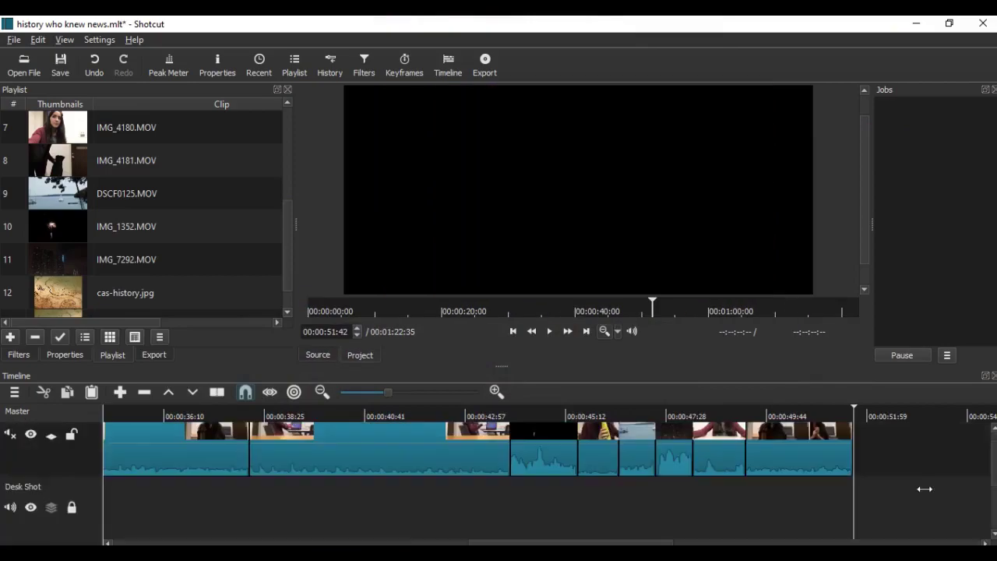
click(798, 411)
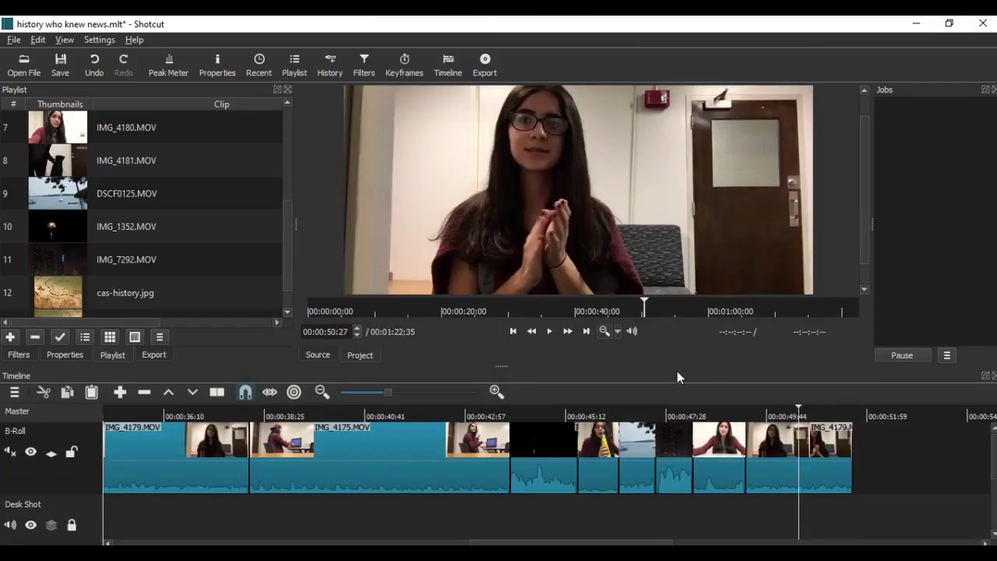
click(551, 330)
scroll(89, 292, down, 1)
Place cas-history.jpg on the B-Roll track at 00:00:52:26 and trim the clip to about 1 second.
click(98, 267)
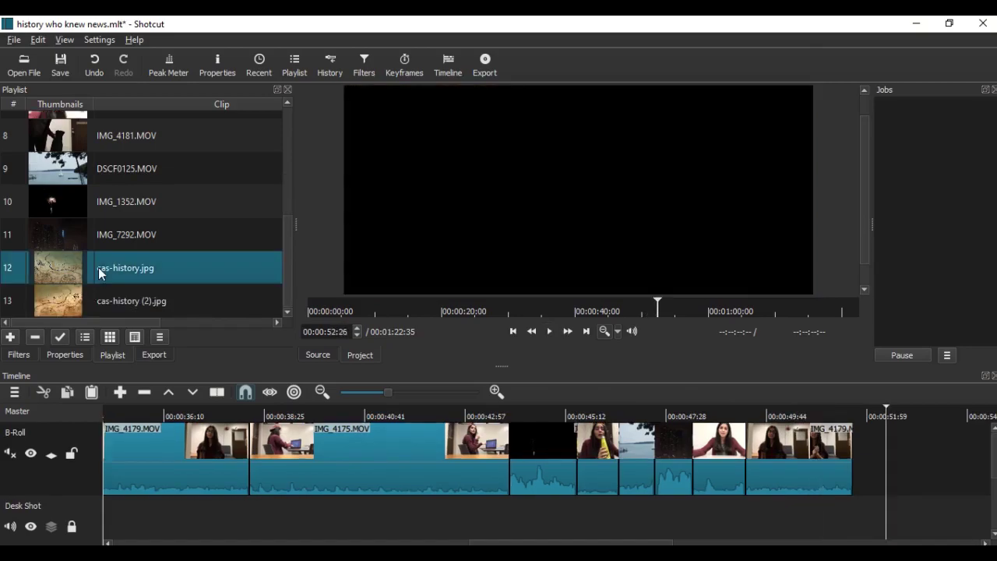
drag(515, 182, 890, 442)
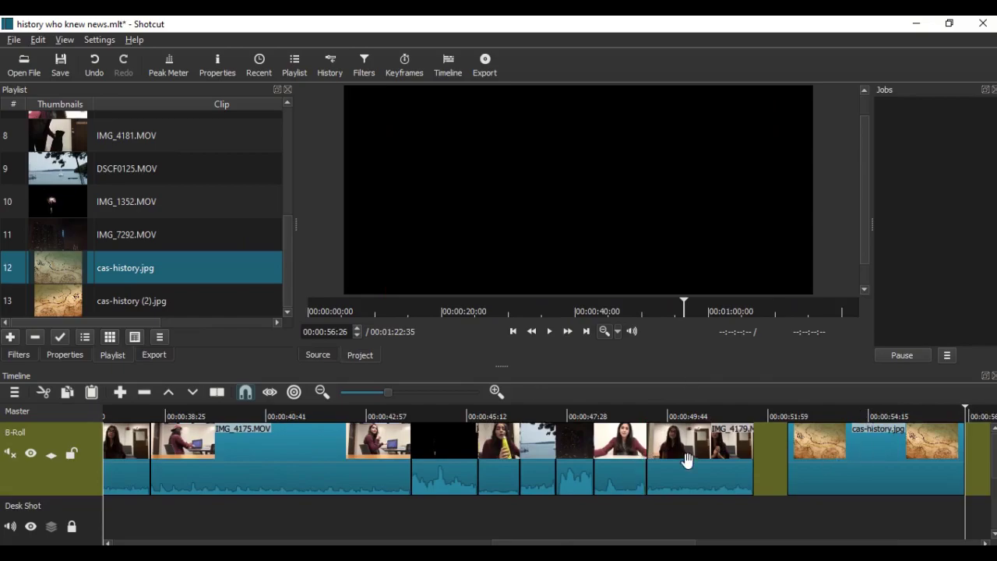
click(793, 417)
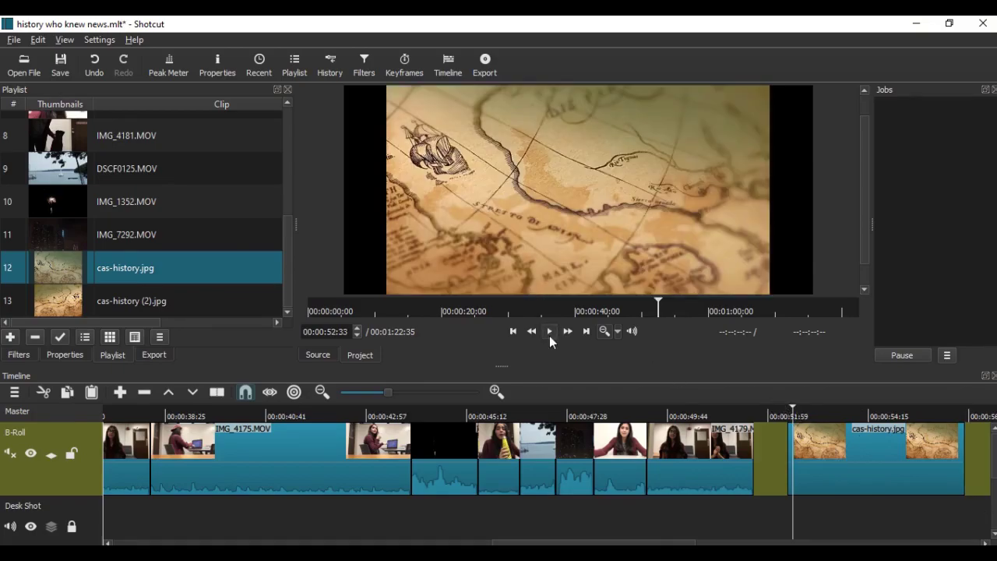
click(549, 331)
scroll(880, 454, down, 3)
click(797, 414)
click(549, 333)
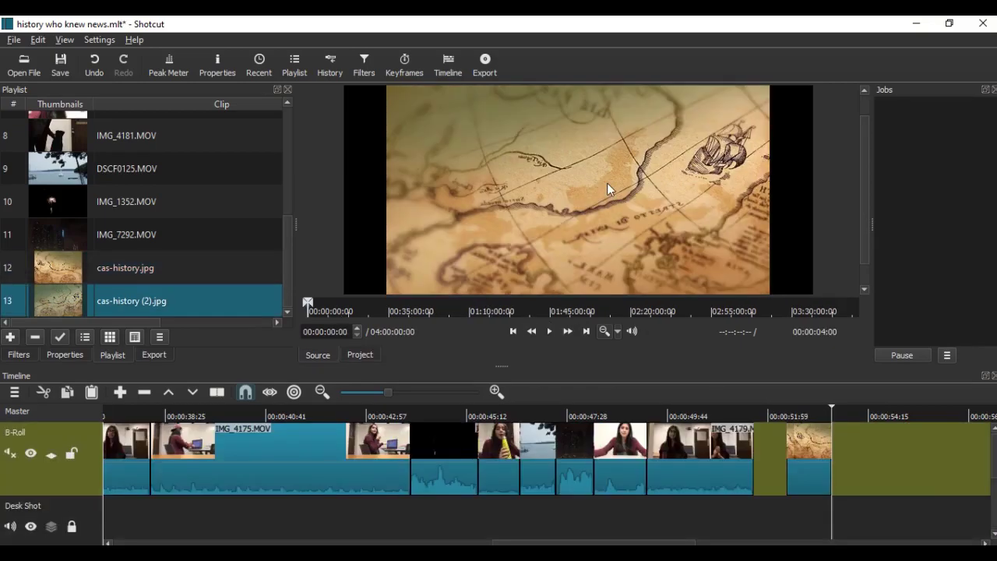
Place cas-history (2).jpg directly after the first map clip on the B-Roll track and trim it to about 1 second.
drag(606, 185, 836, 450)
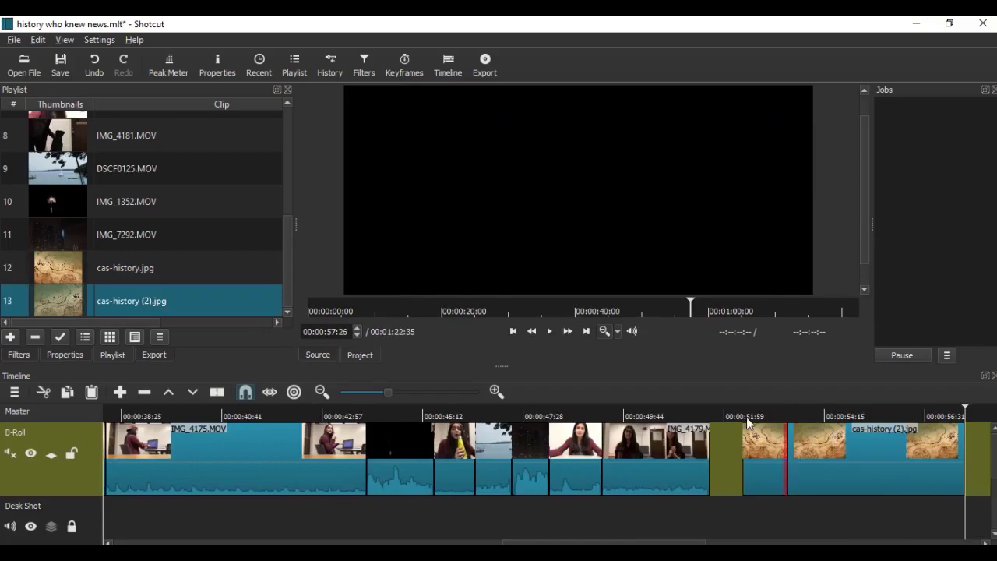
click(692, 417)
click(551, 331)
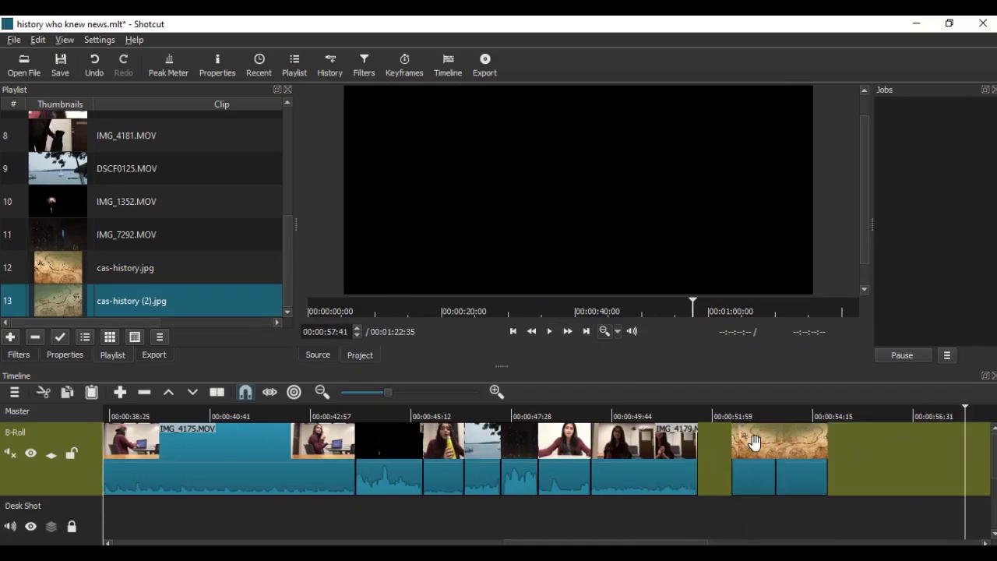
Select the cas-history.jpg clip on the B-Roll track and compare its frame with that of the preceding IMG_4179.MOV clip.
click(754, 440)
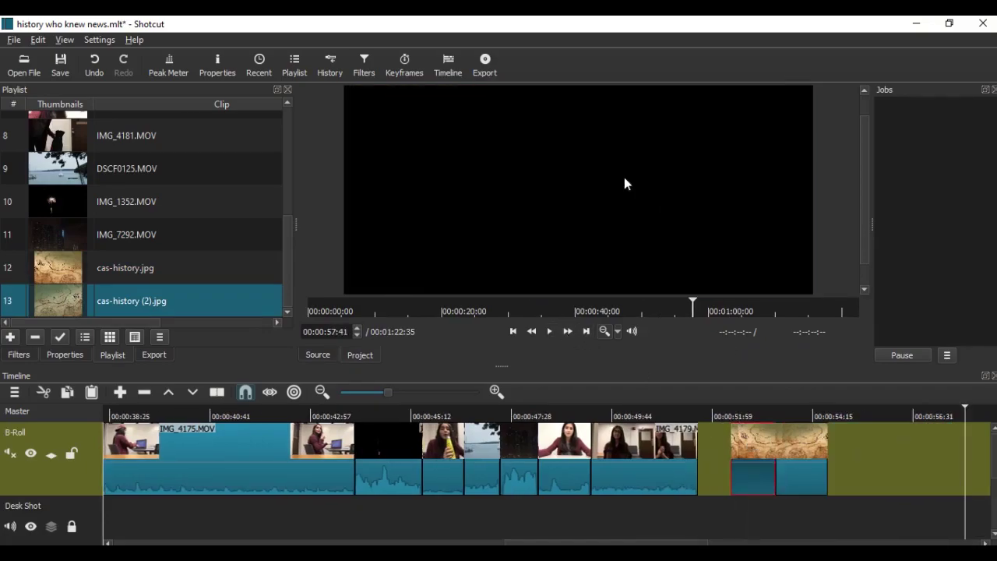
click(752, 411)
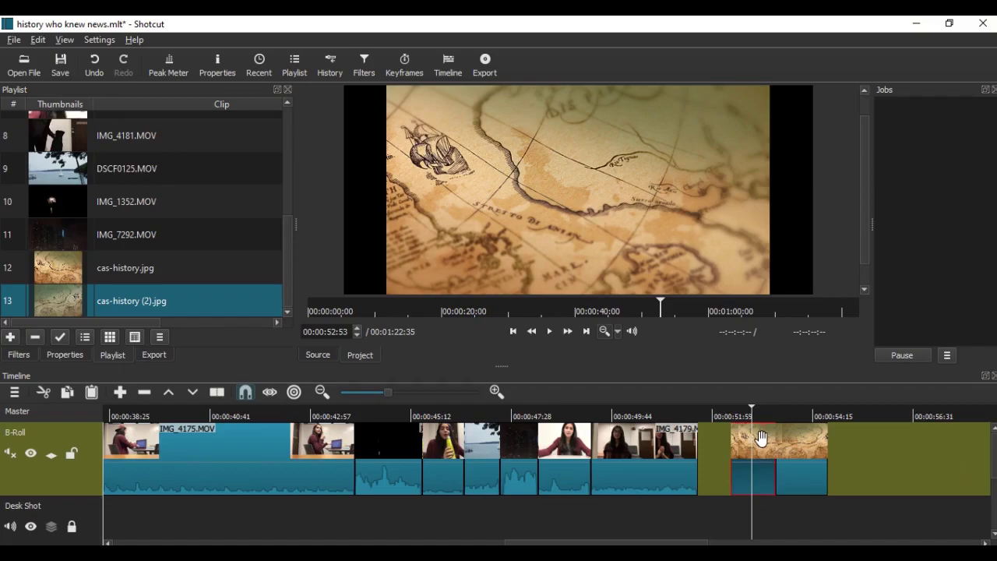
click(665, 412)
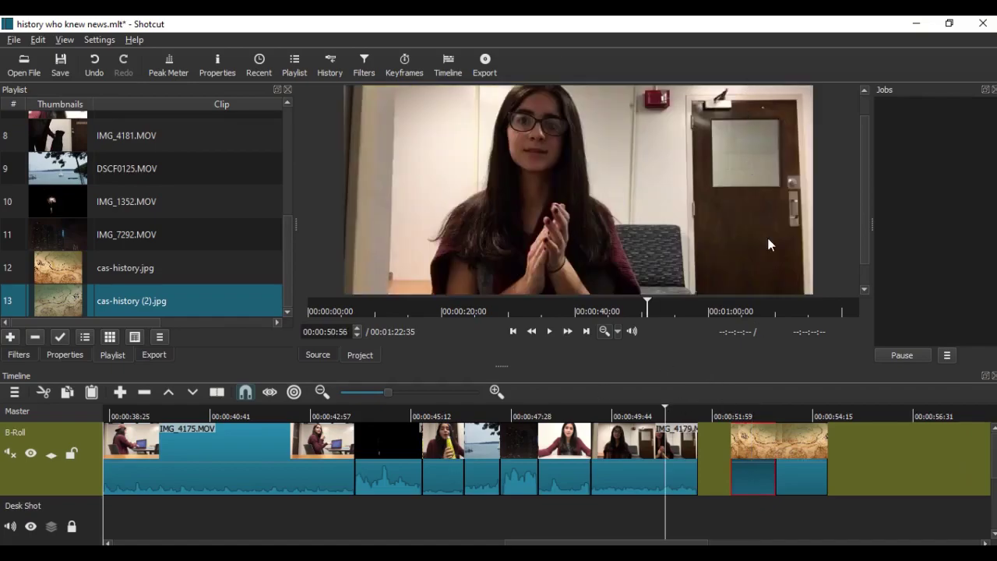
click(754, 411)
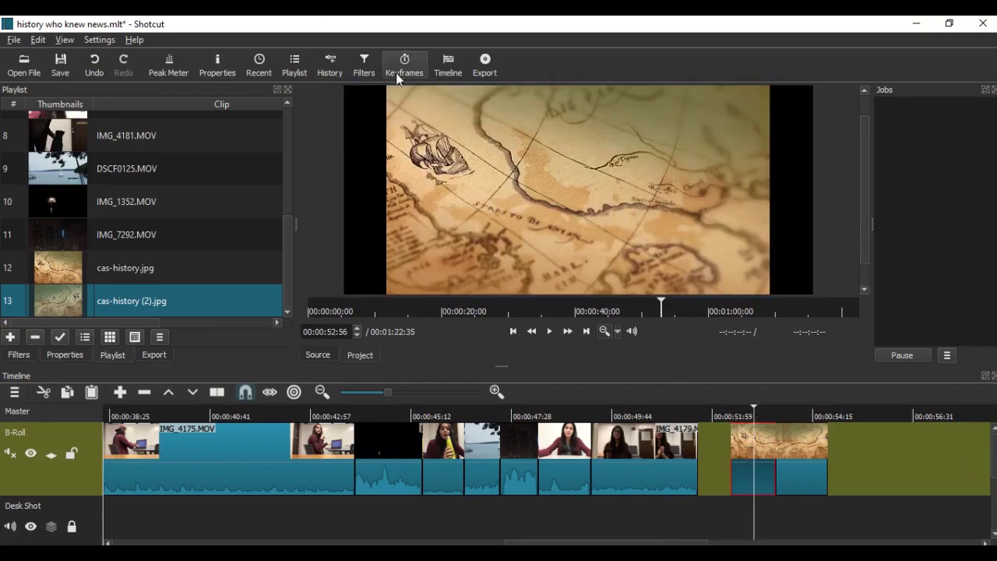
Add a Rotate and Scale filter to the cas-history.jpg clip and set its scale to 122.5%.
click(364, 63)
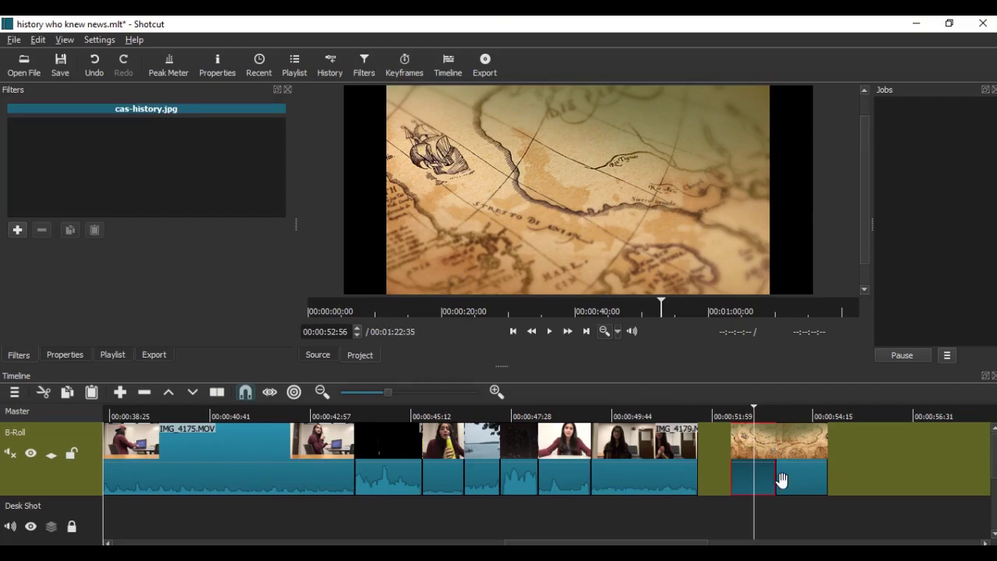
click(17, 231)
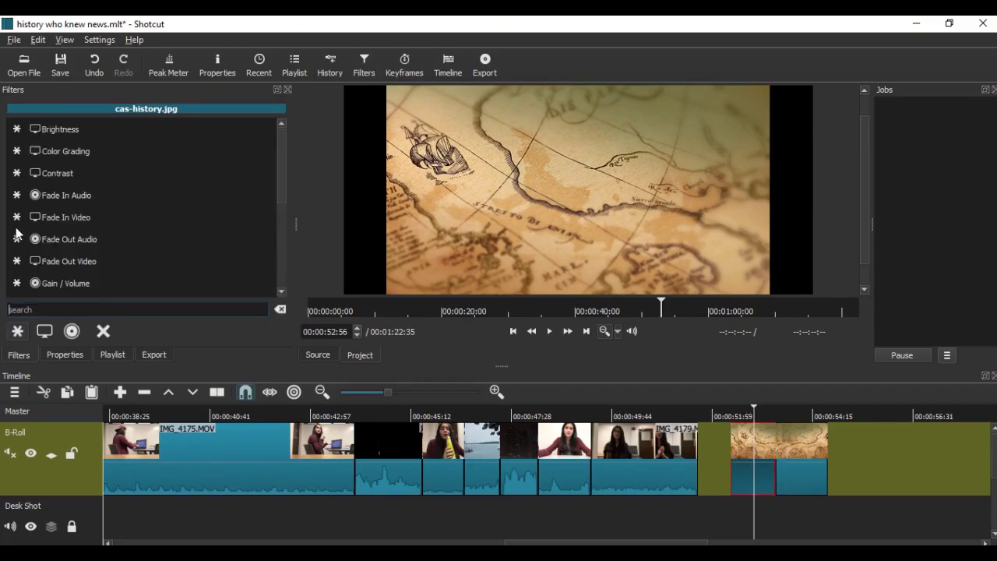
scroll(78, 191, down, 3)
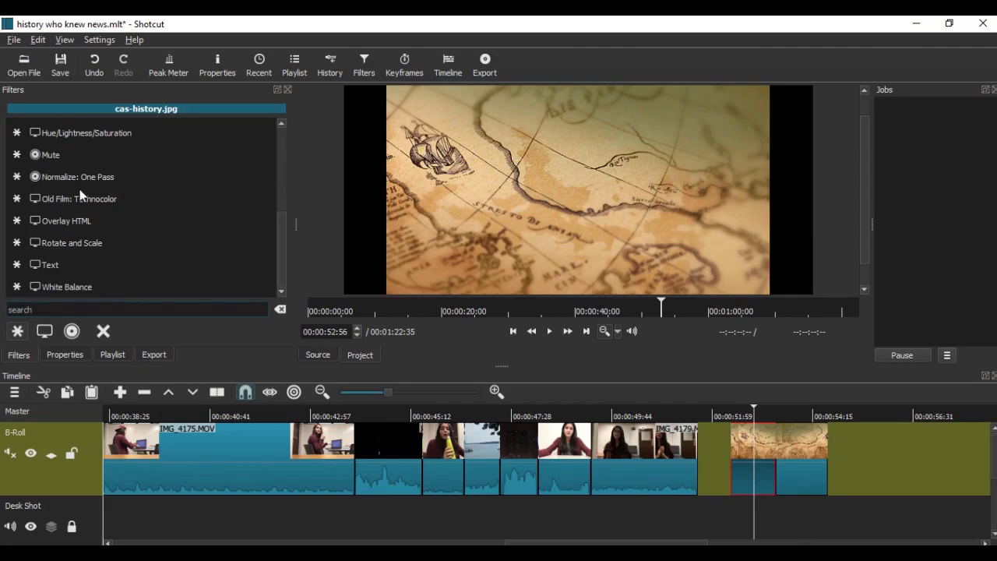
click(95, 242)
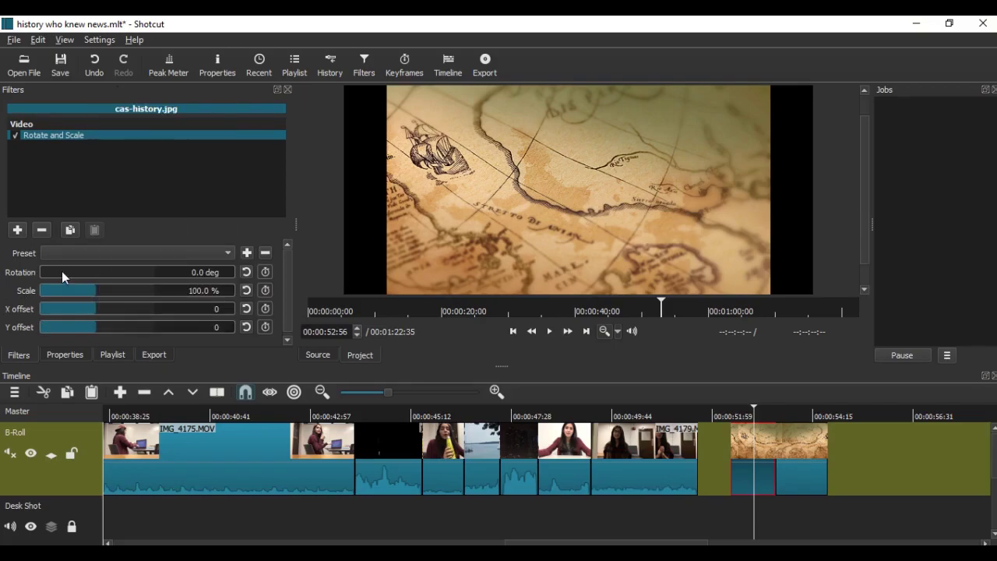
click(76, 252)
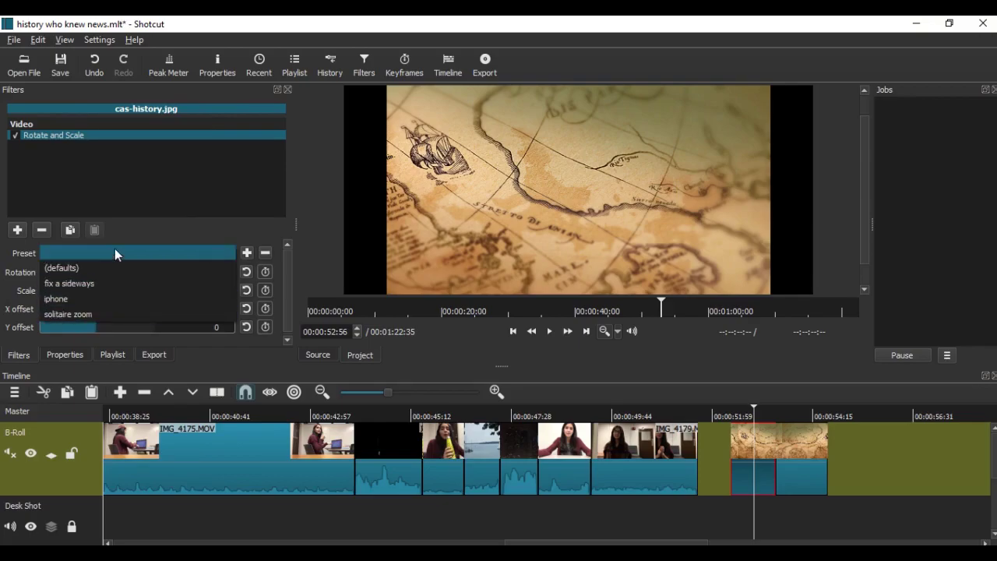
click(141, 236)
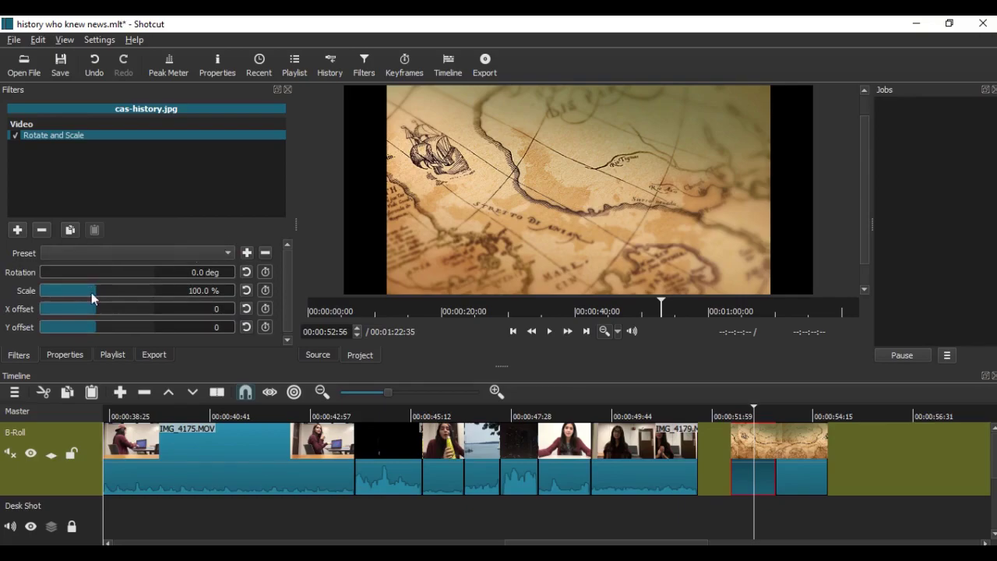
drag(105, 289, 109, 290)
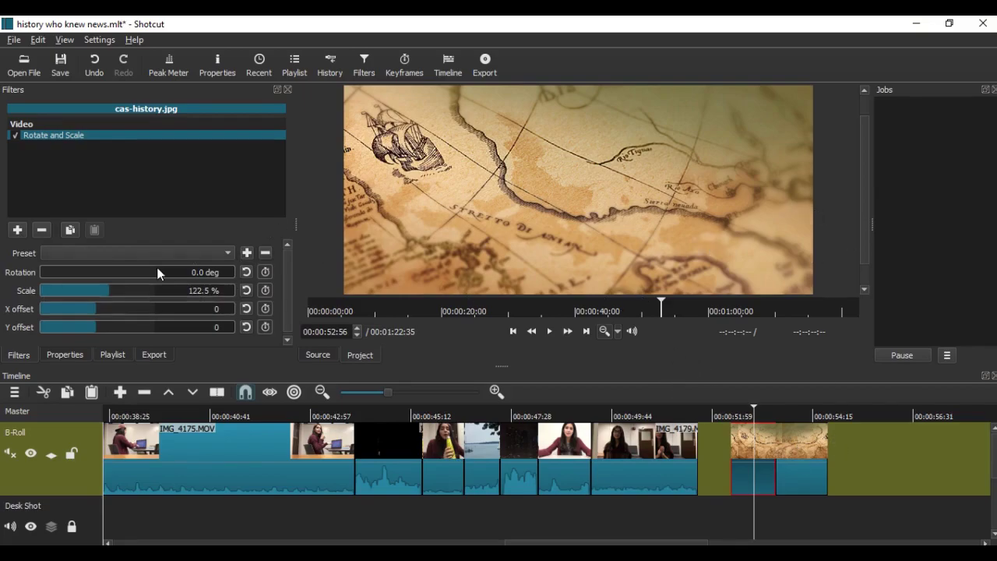
Save the cas-history.jpg clip's Rotate and Scale settings as a preset named history.
click(247, 253)
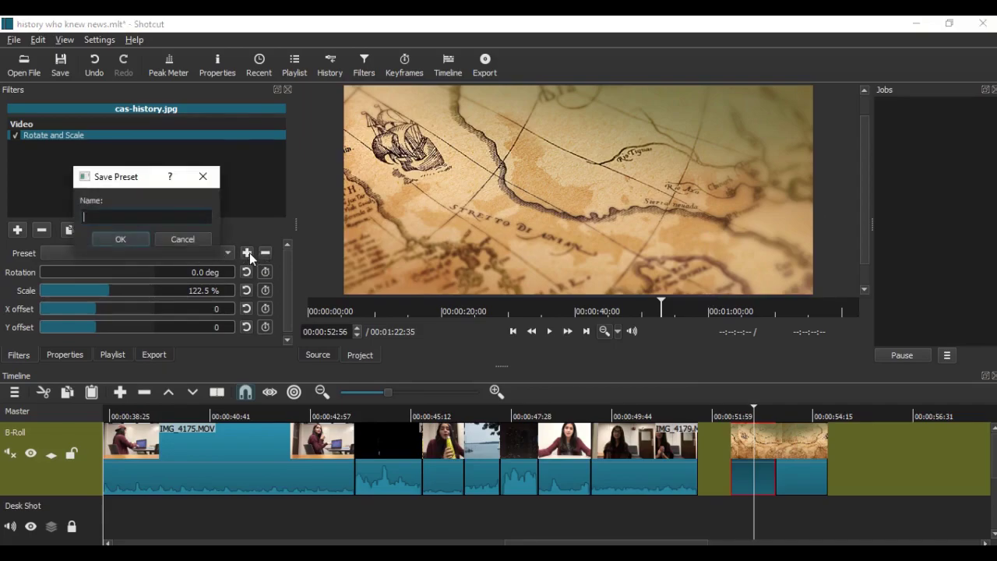
text(history)
key(Return)
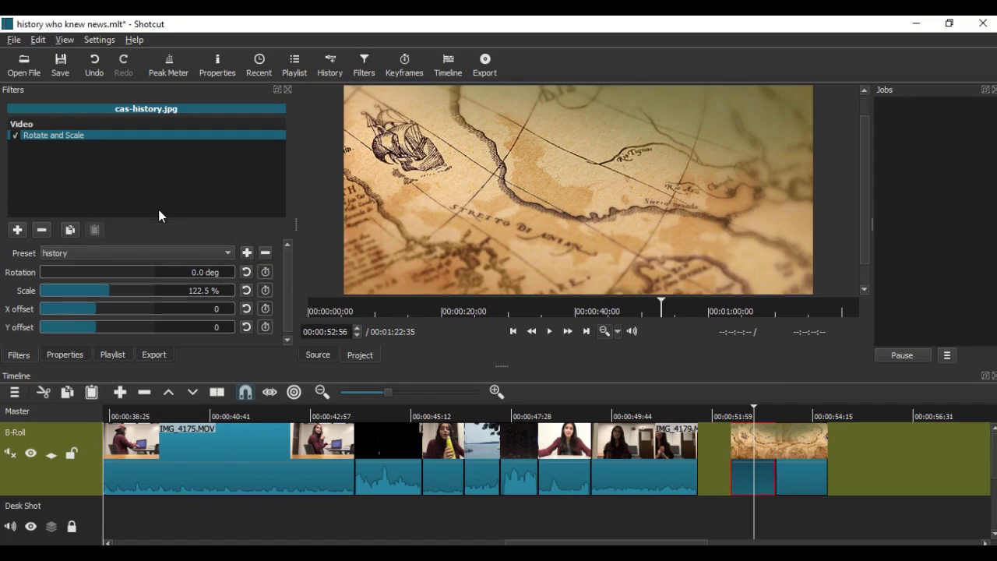
Add a Rotate and Scale filter to the cas-history (2).jpg clip and apply the history preset to it.
click(817, 475)
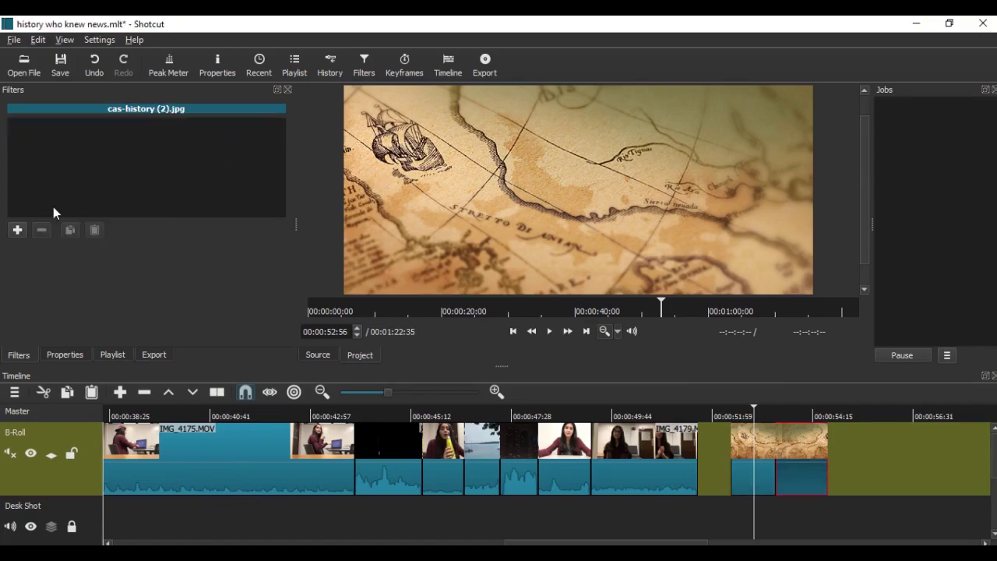
click(801, 413)
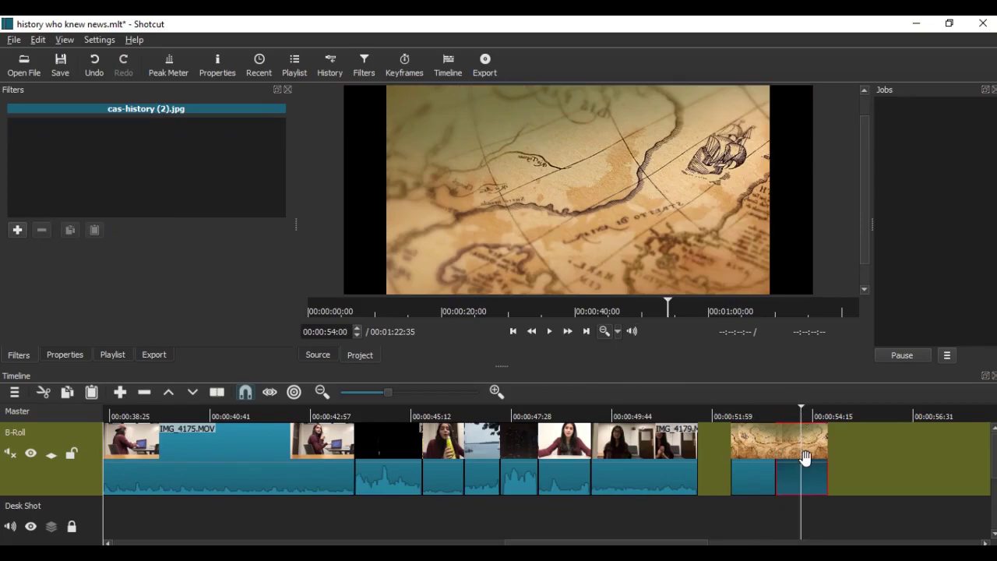
click(19, 230)
scroll(101, 282, down, 3)
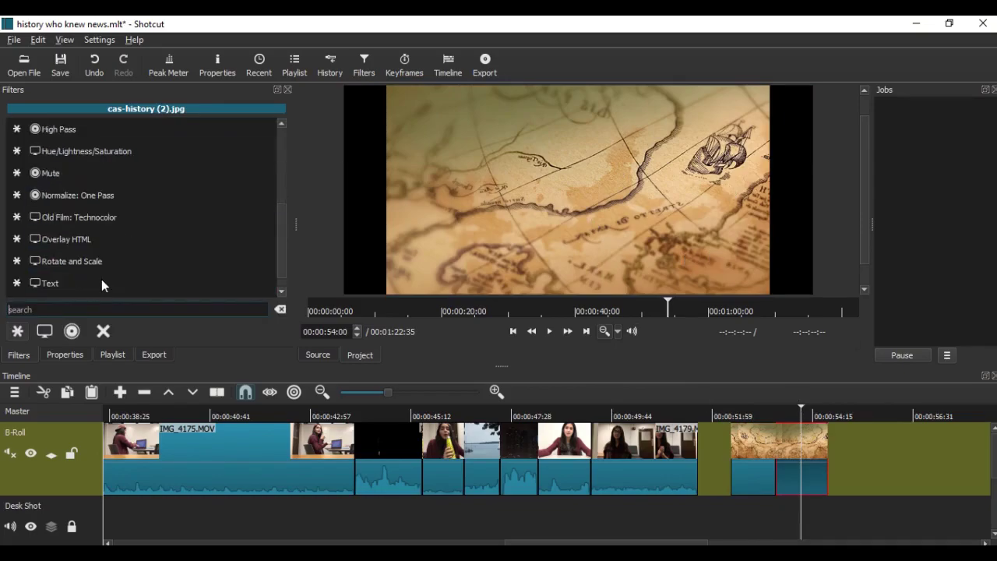
scroll(103, 210, up, 4)
scroll(102, 213, up, 2)
scroll(102, 213, down, 7)
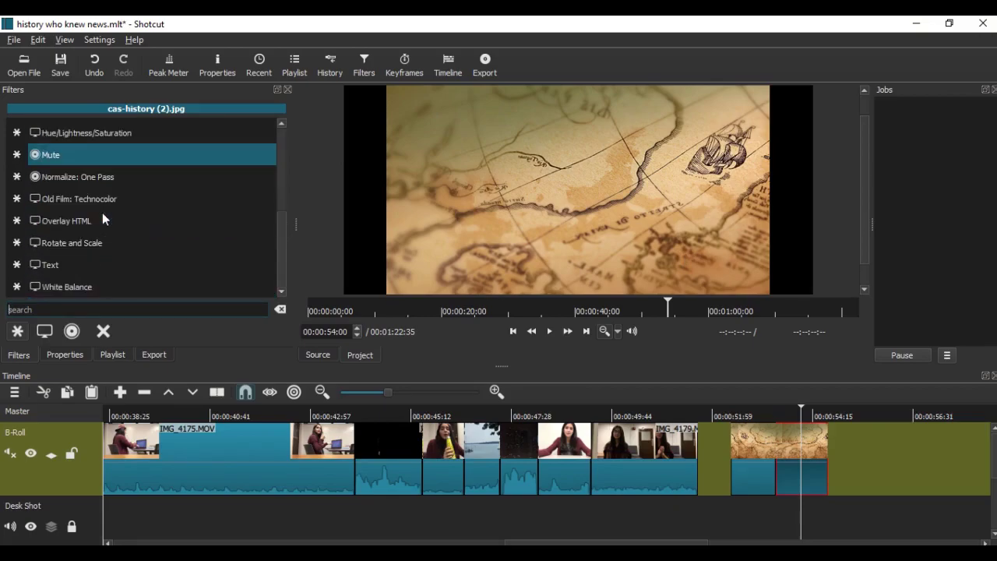
click(111, 243)
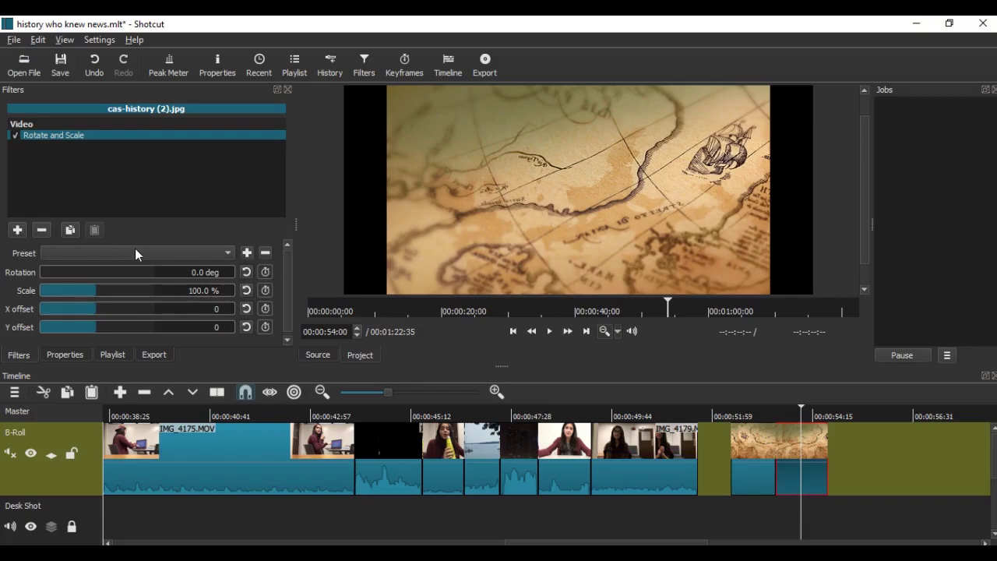
click(135, 251)
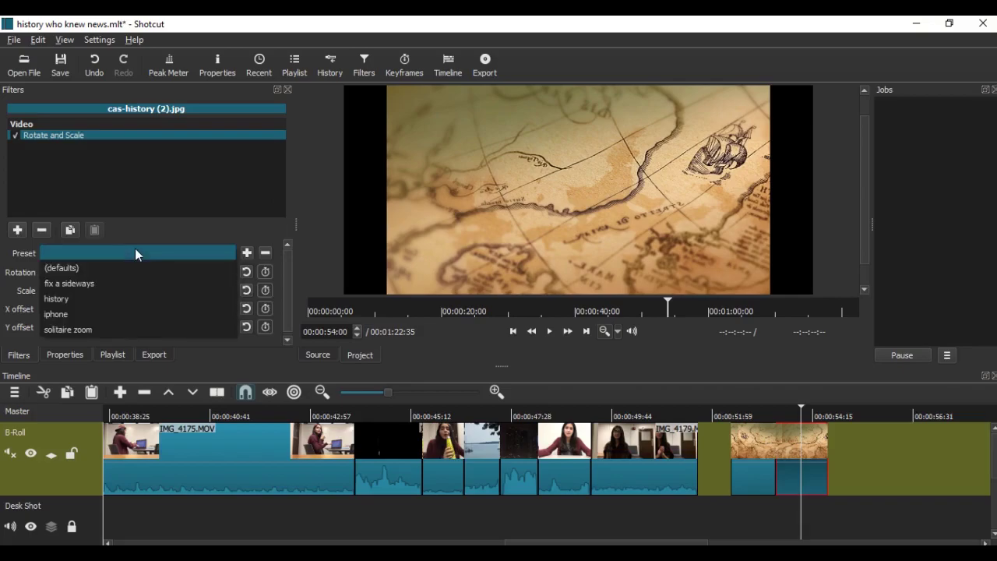
click(98, 301)
Preview both scaled map clips on the B-Roll track and save the project.
click(739, 418)
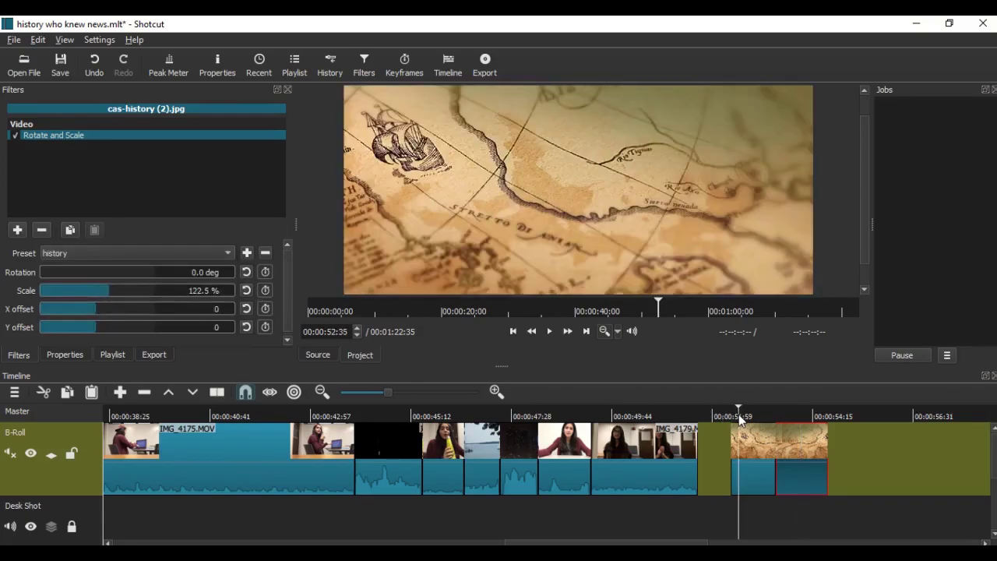
click(812, 417)
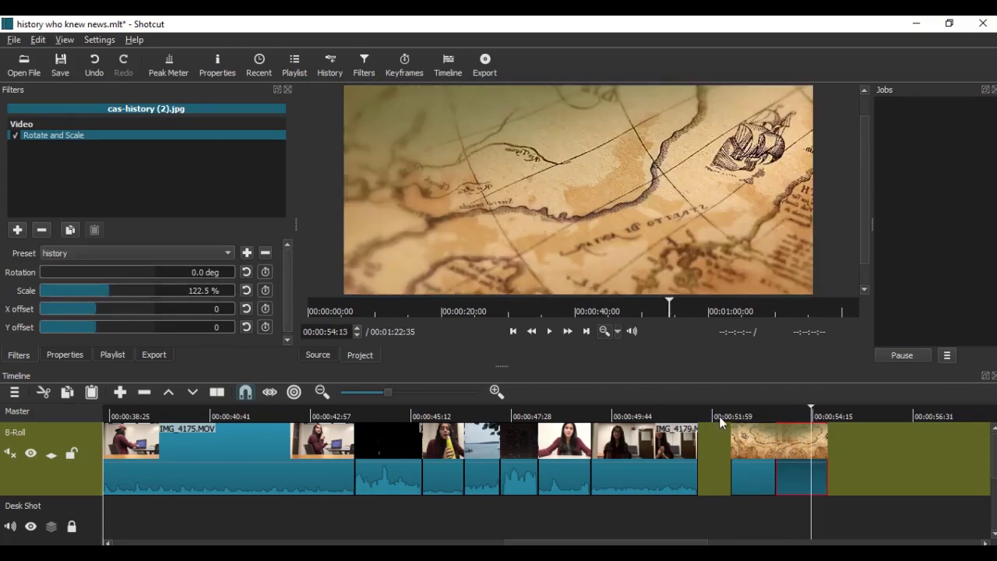
click(720, 419)
click(549, 330)
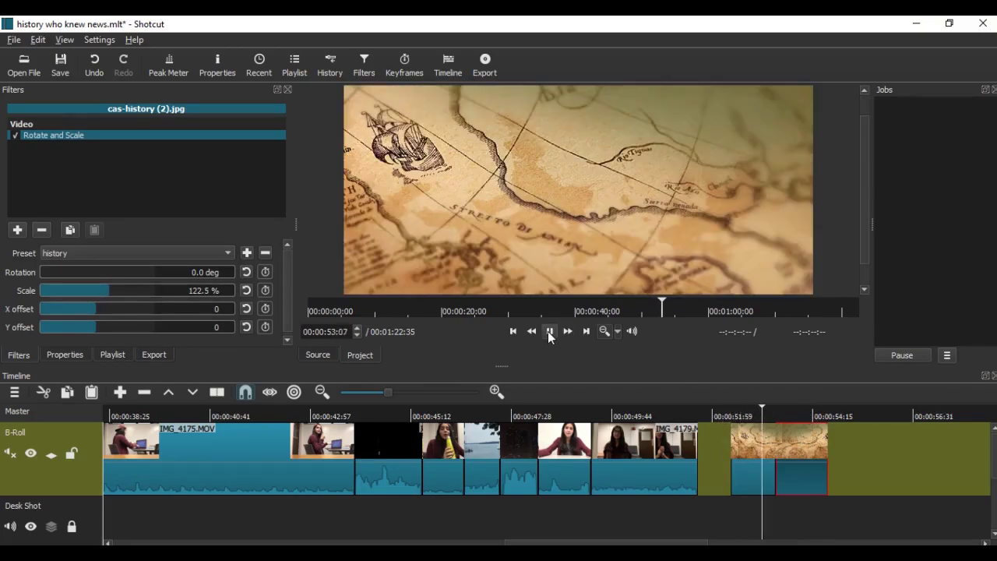
click(549, 331)
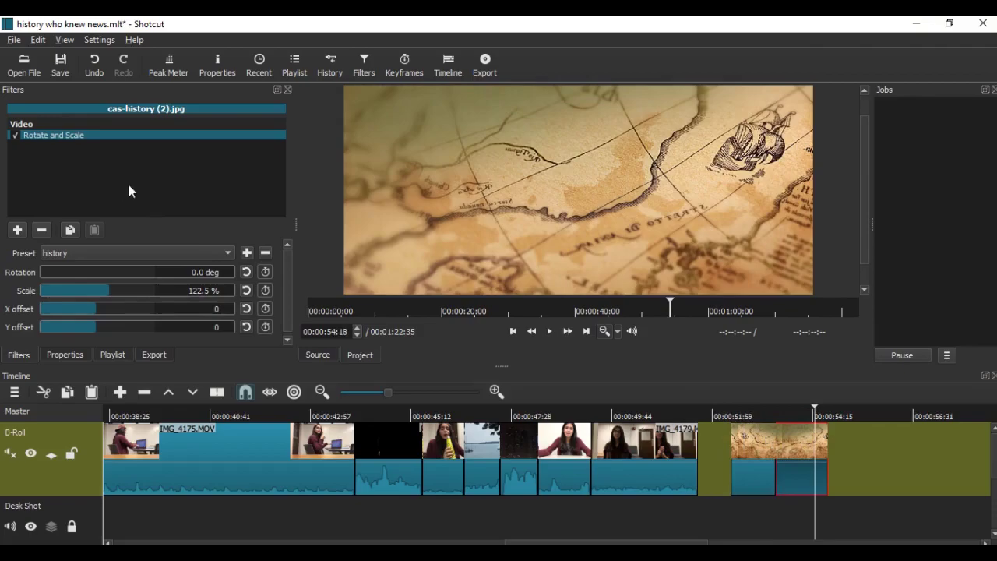
click(60, 68)
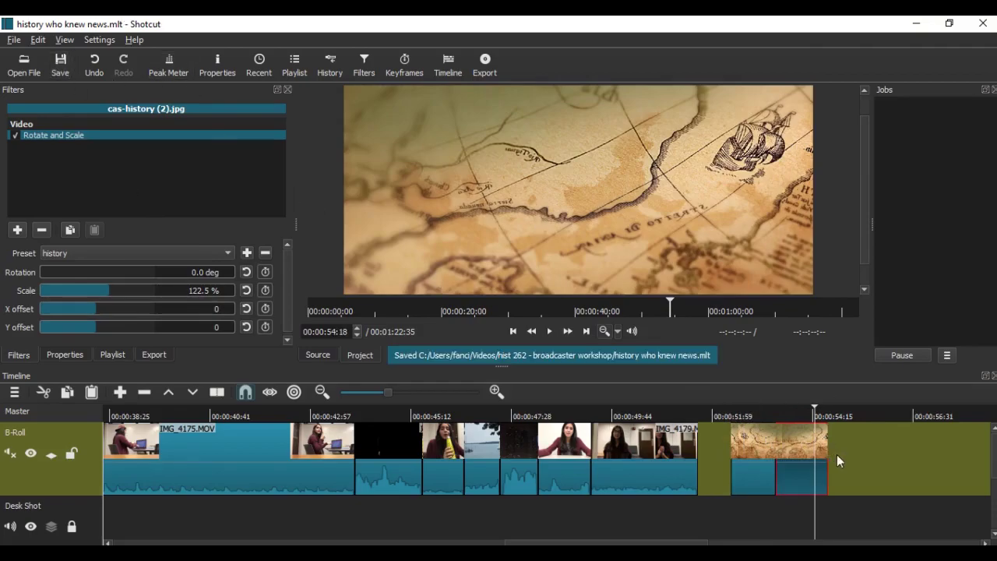
Play the voiceover following the map clips and look through the playlist for the next B-roll footage.
scroll(837, 454, right, 3)
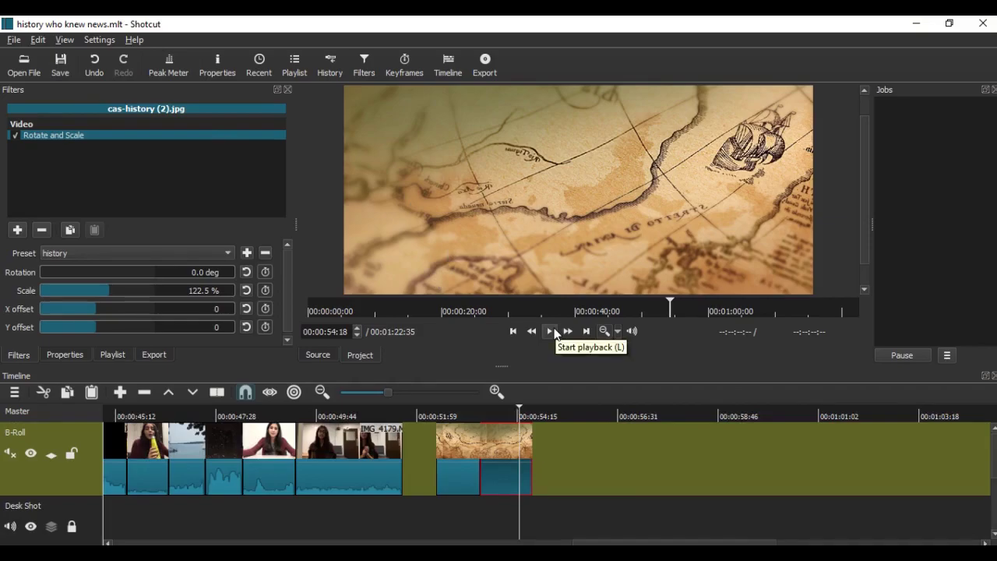
click(551, 331)
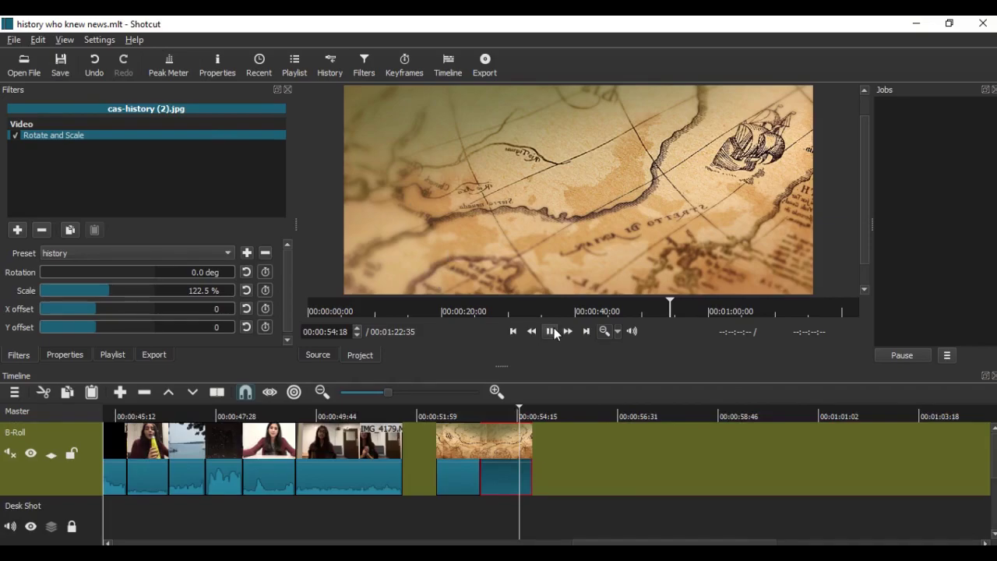
click(551, 331)
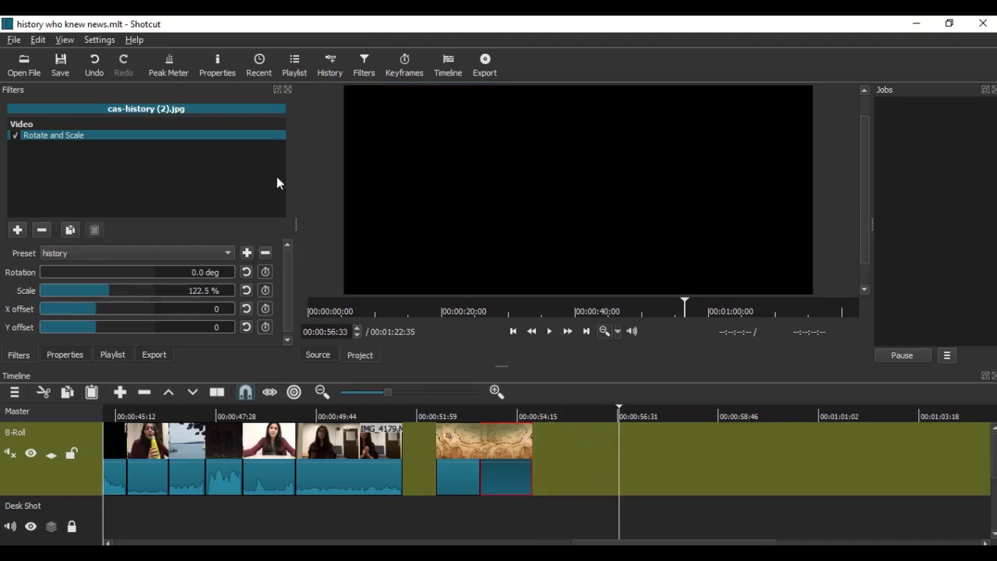
click(295, 65)
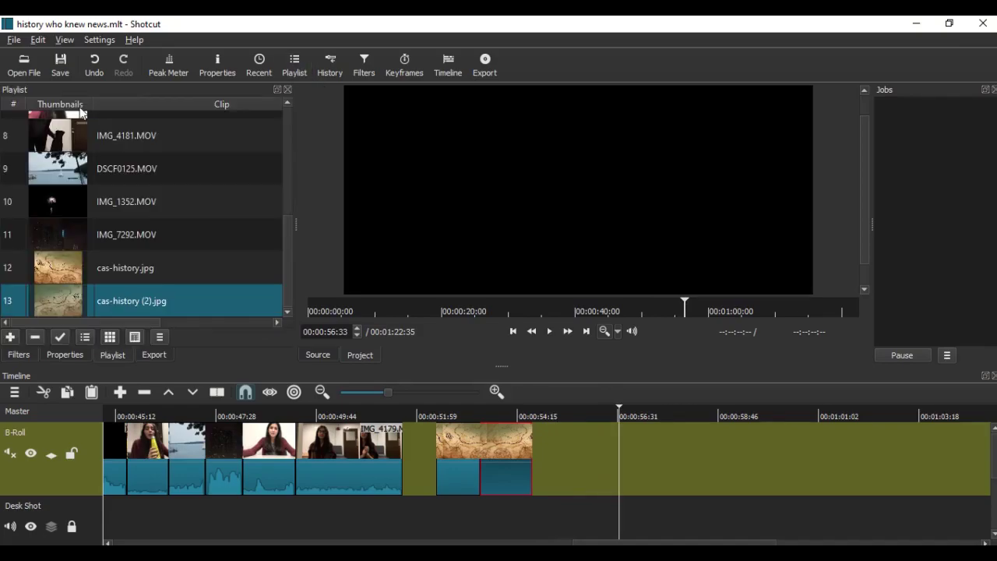
scroll(108, 223, up, 3)
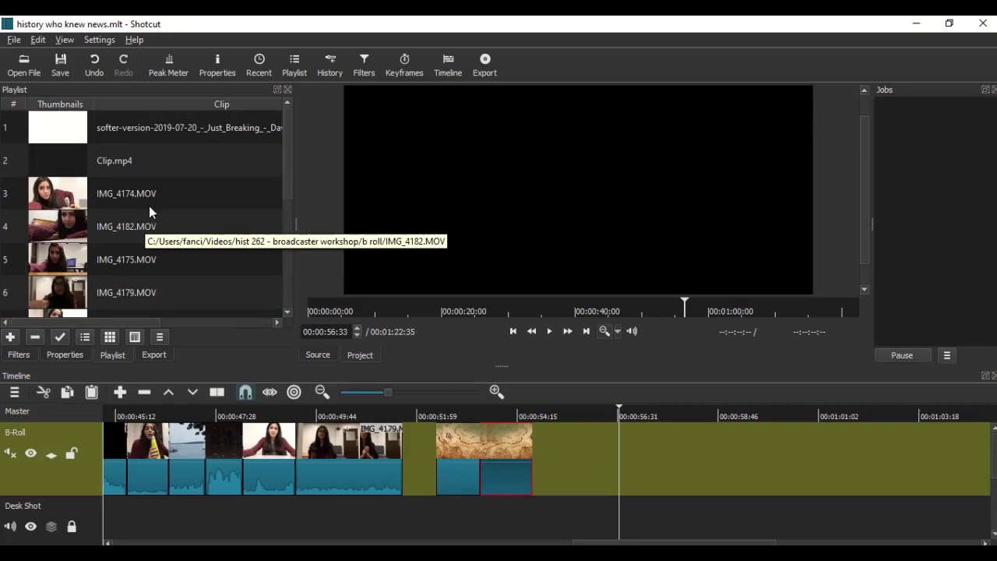
click(323, 413)
click(549, 330)
click(549, 333)
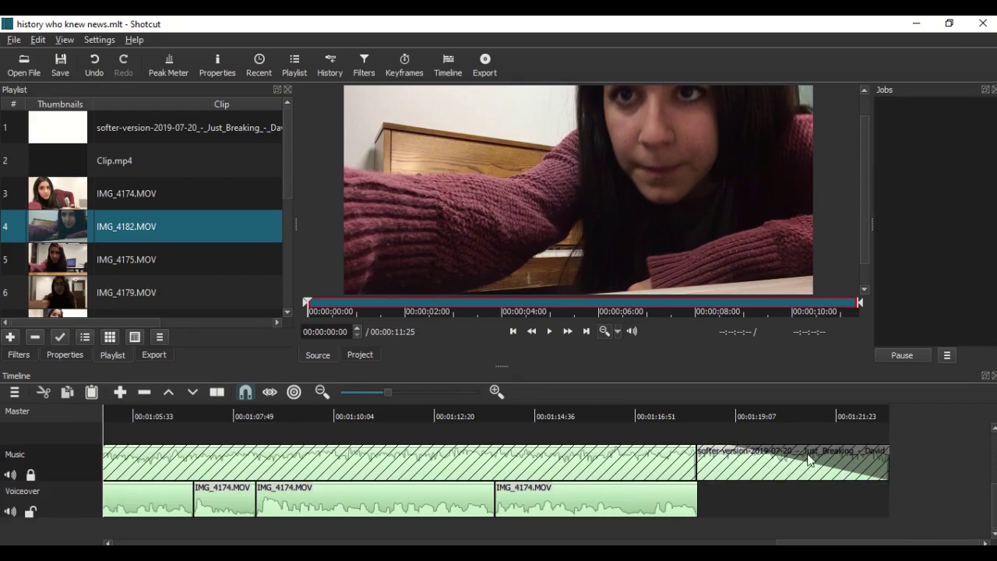
Unlock the Music track and show the Fade Out Audio filter settings of its last clip.
click(30, 474)
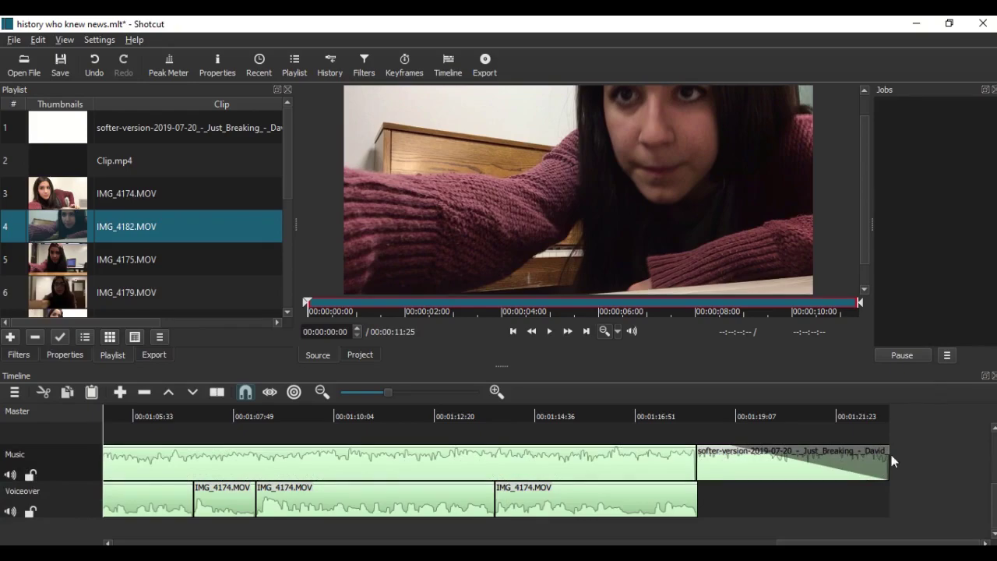
click(835, 477)
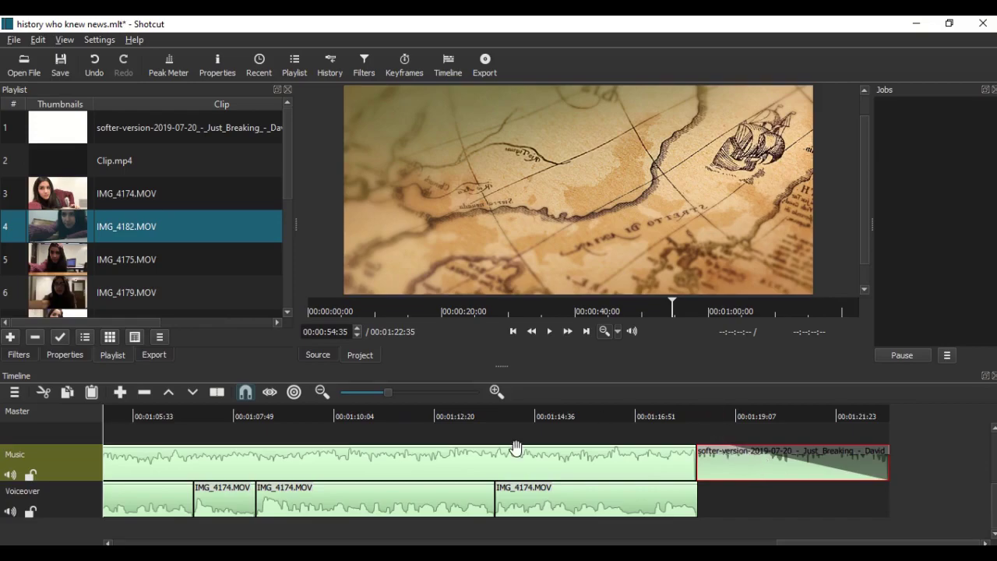
click(685, 410)
click(728, 412)
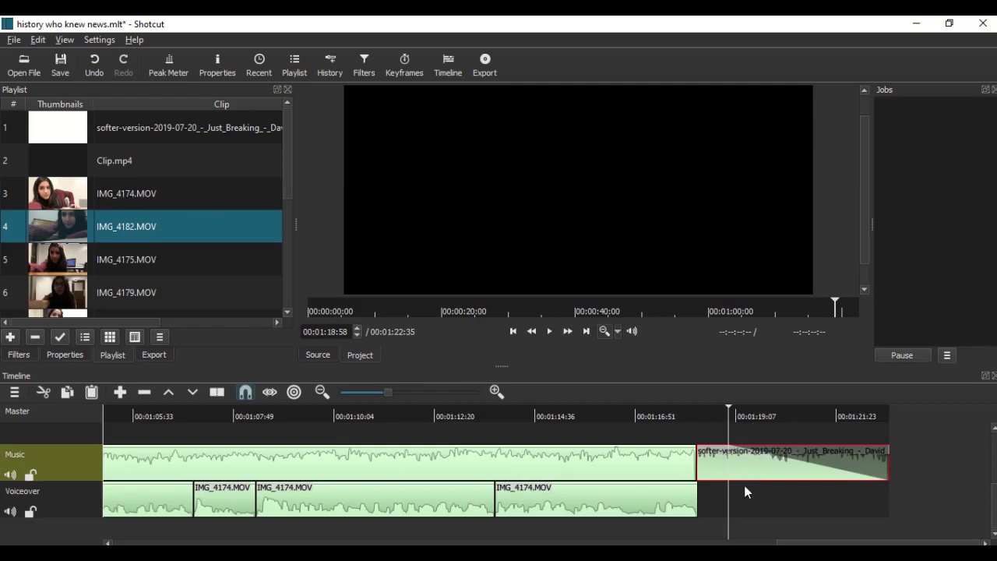
click(356, 61)
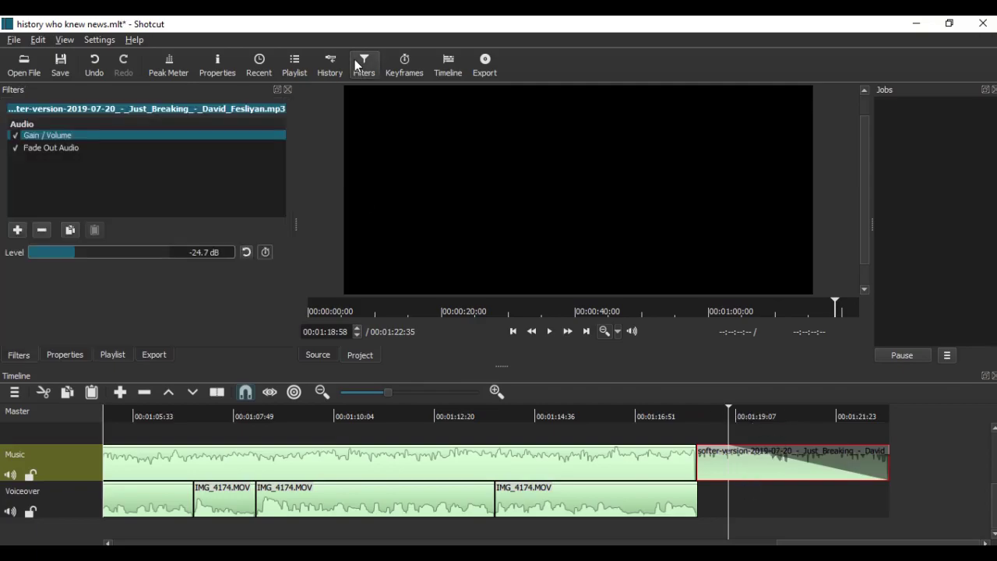
click(54, 149)
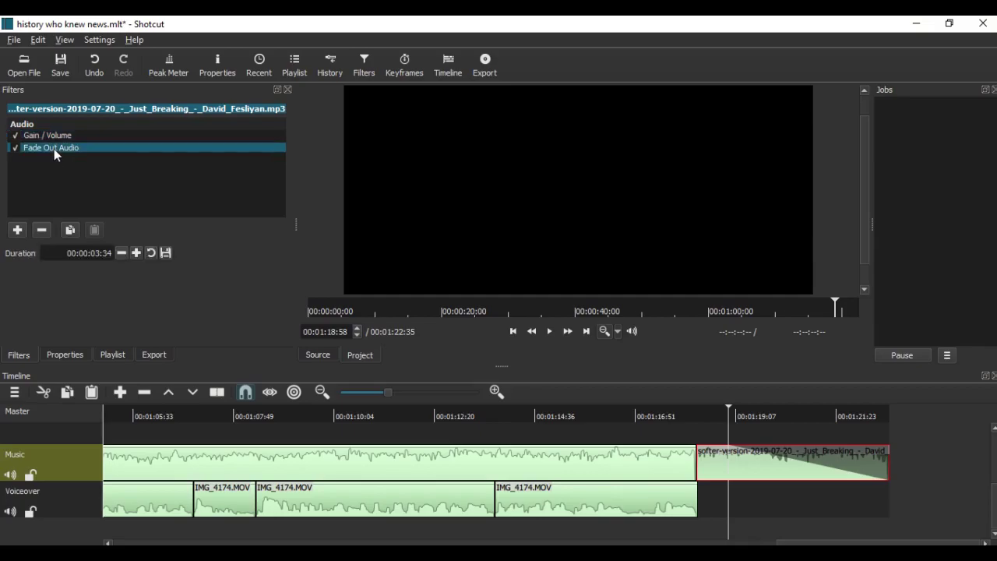
click(17, 230)
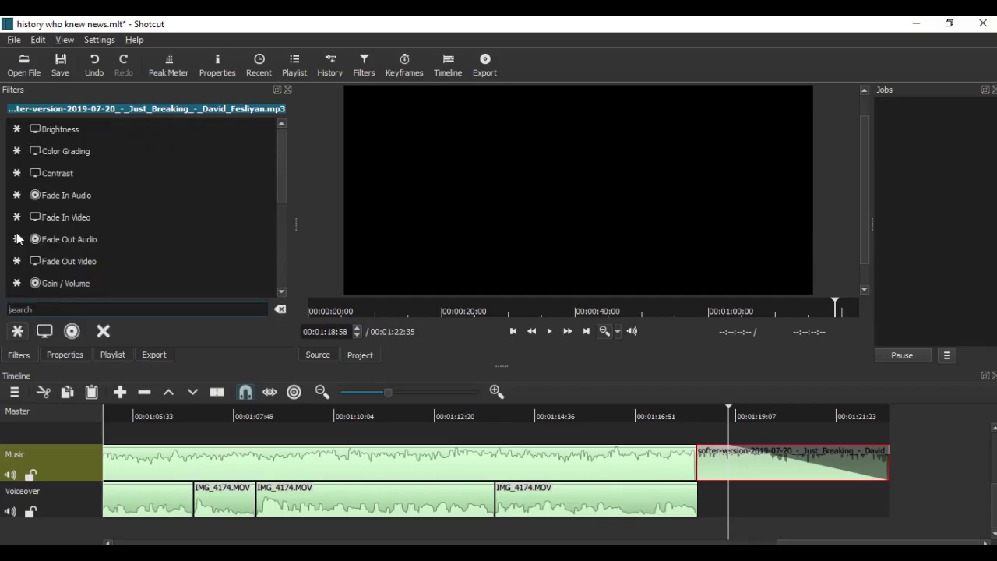
click(72, 331)
click(17, 331)
click(103, 332)
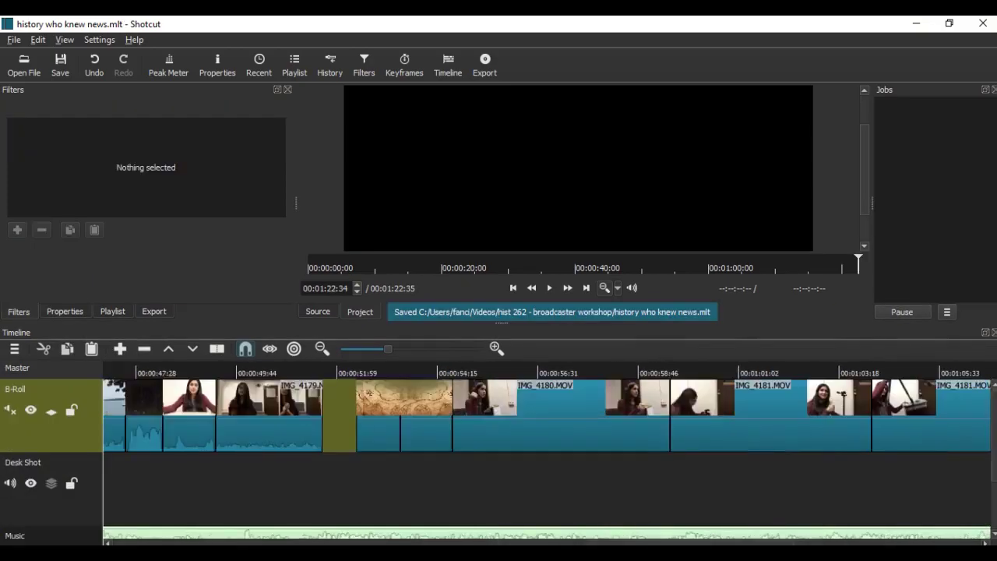
Review the IMG_4180.MOV and IMG_4181.MOV clips on the B-Roll track and how they line up with the voiceover clips.
scroll(545, 412, right, 5)
scroll(545, 413, left, 1)
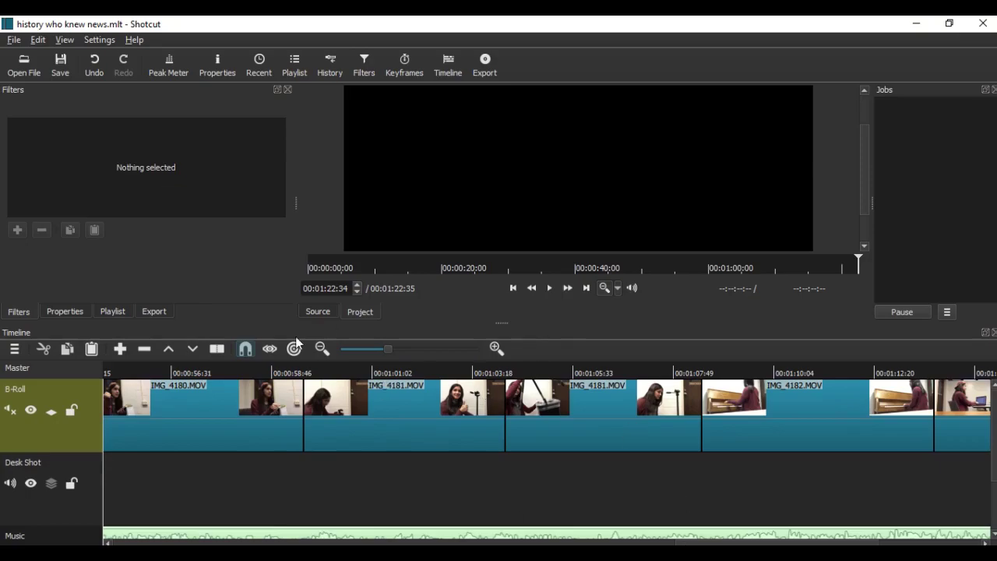
click(247, 366)
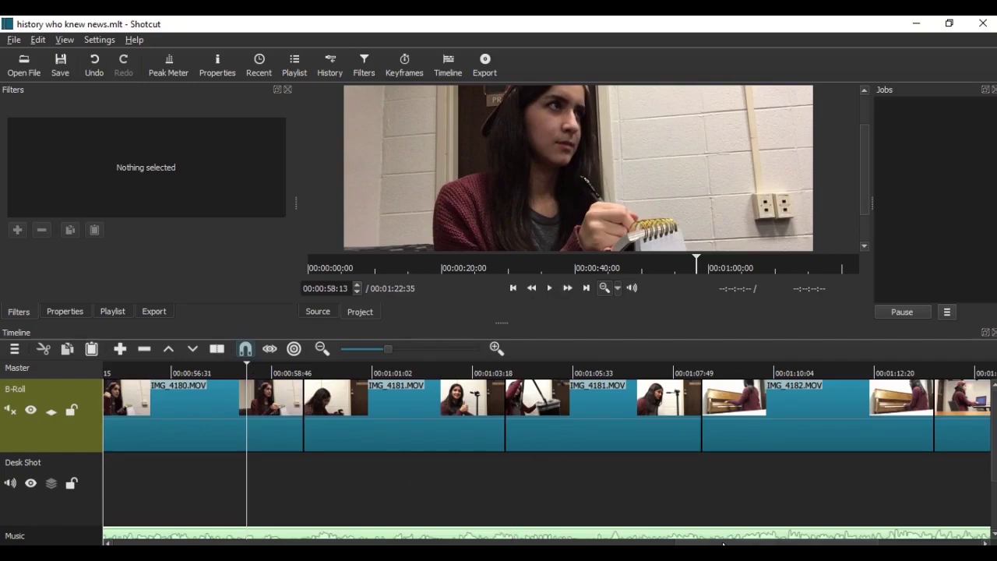
drag(723, 542, 582, 534)
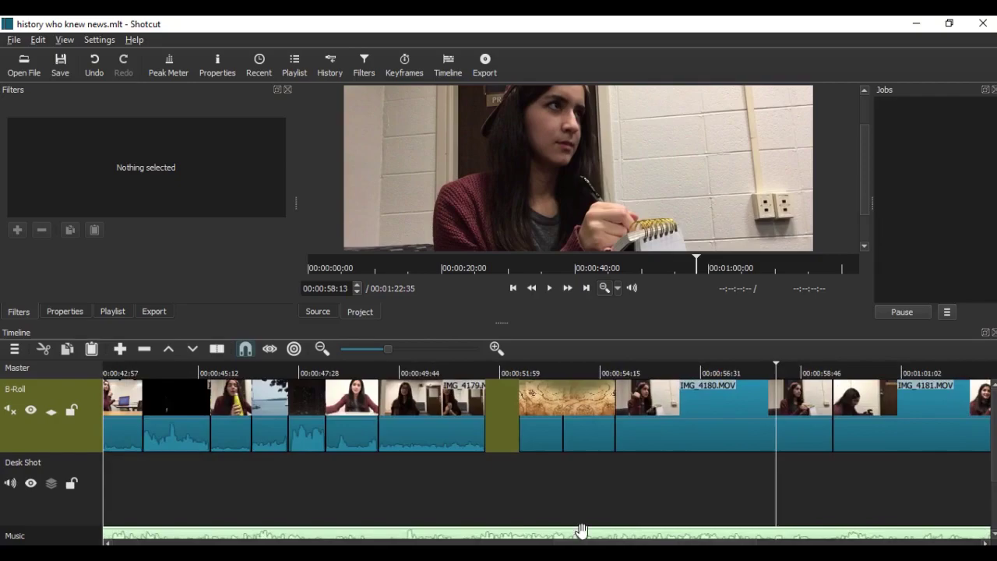
click(551, 373)
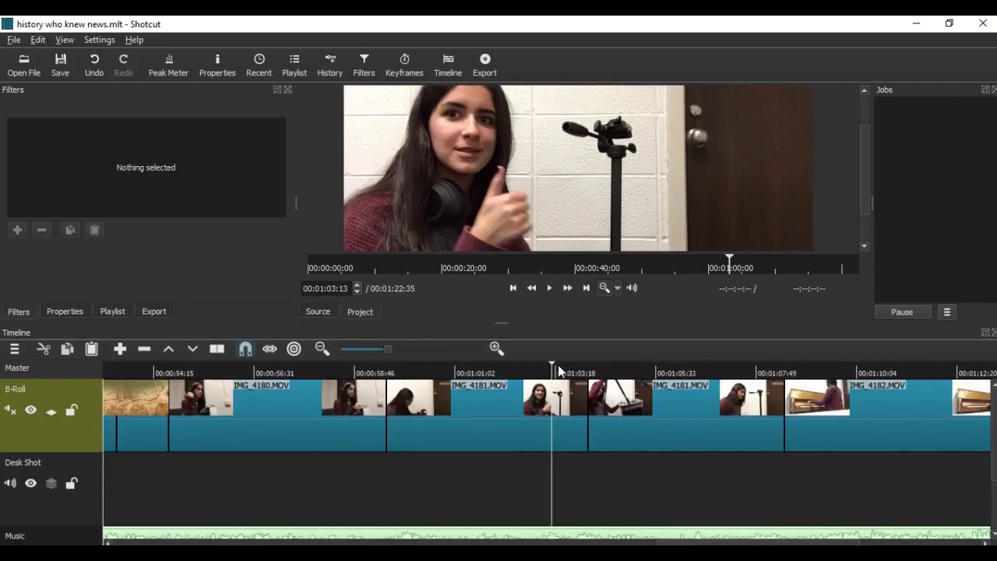
click(437, 363)
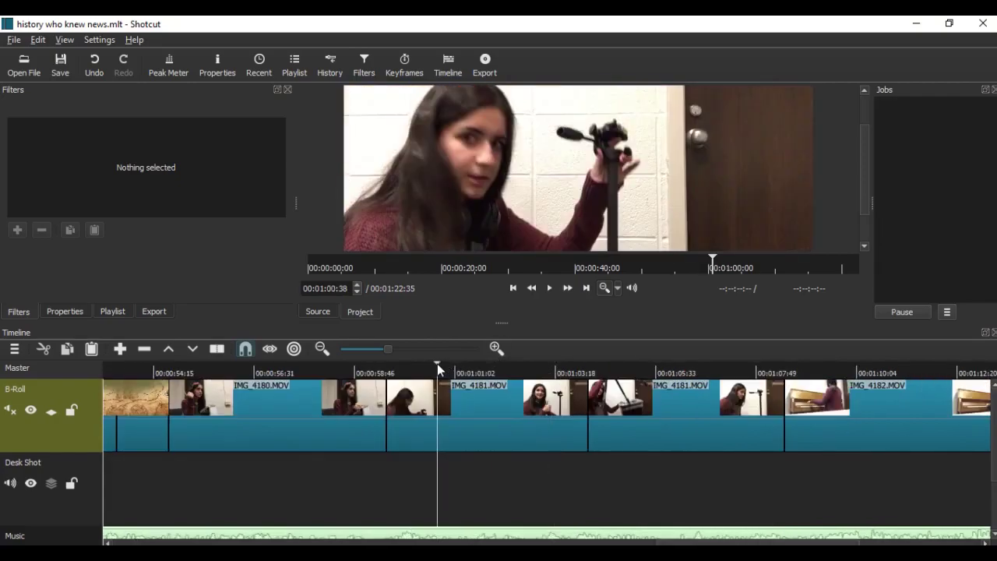
click(521, 371)
click(558, 368)
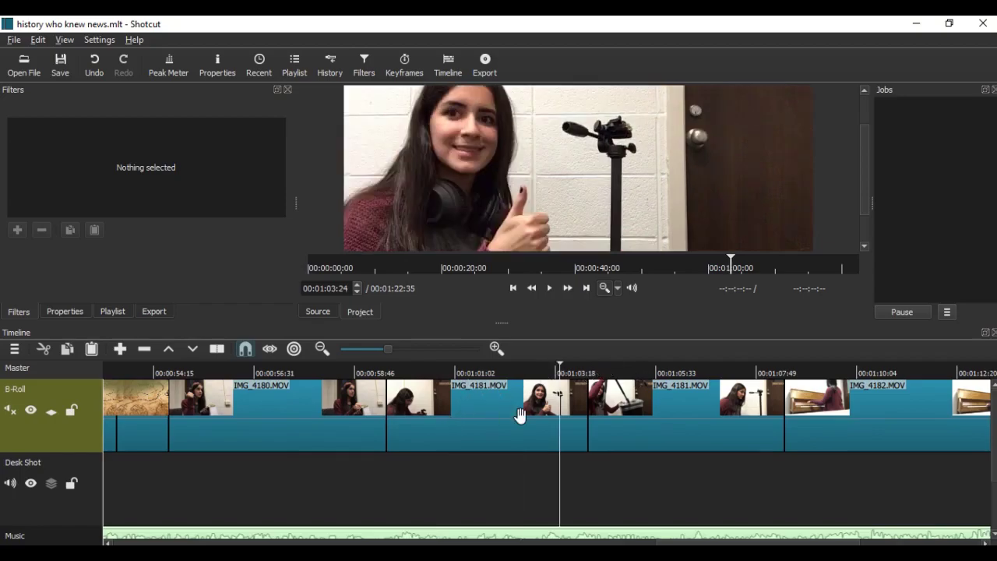
click(615, 372)
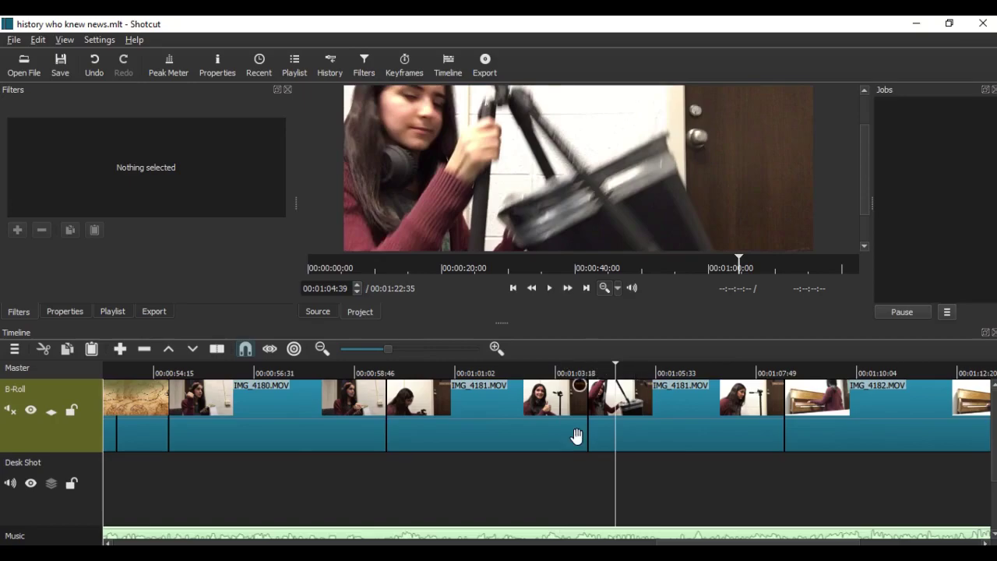
scroll(606, 446, down, 2)
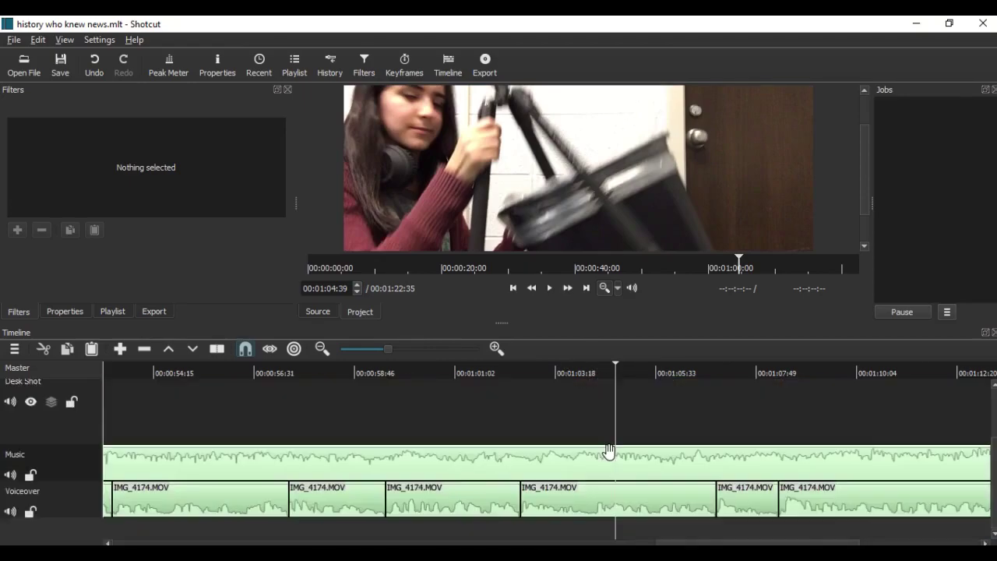
scroll(658, 447, up, 2)
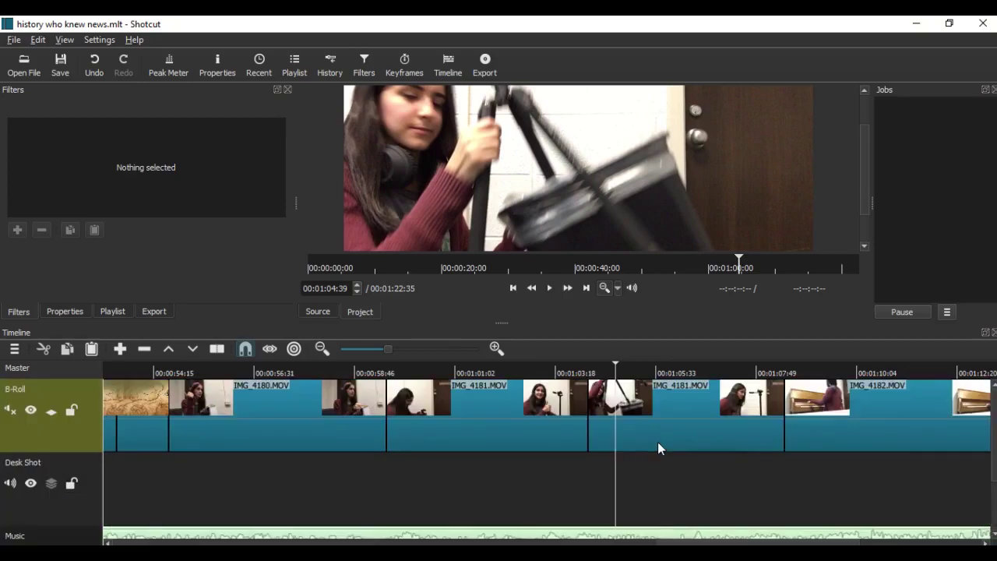
Skim the second IMG_4181.MOV clip and the start of IMG_4182.MOV on the B-Roll track.
click(644, 366)
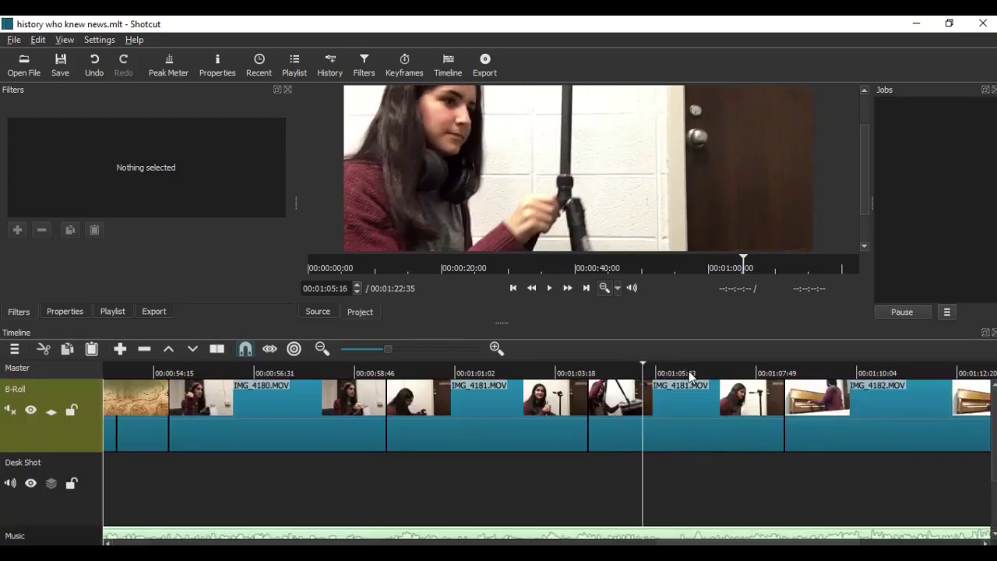
click(689, 371)
click(775, 372)
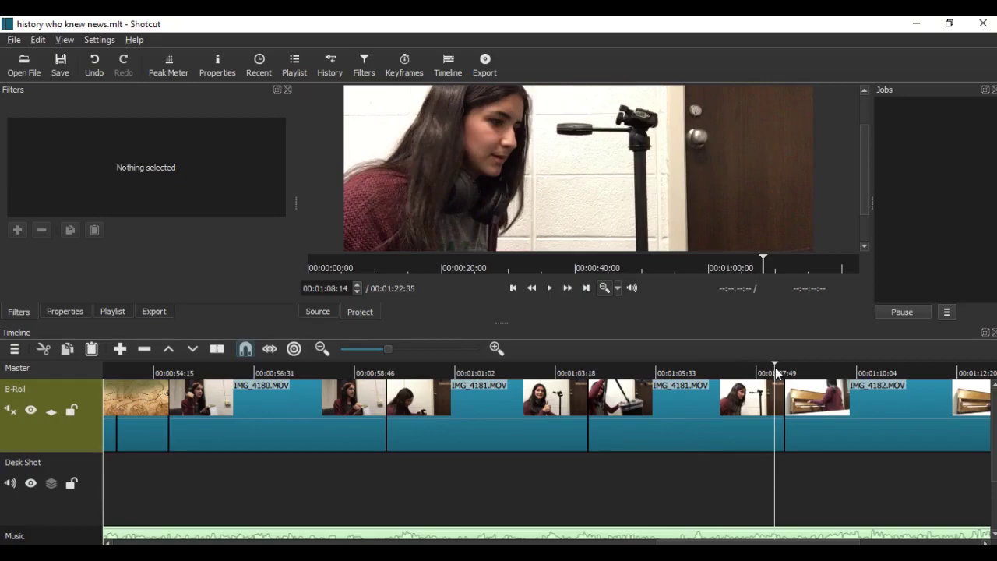
click(777, 373)
click(815, 370)
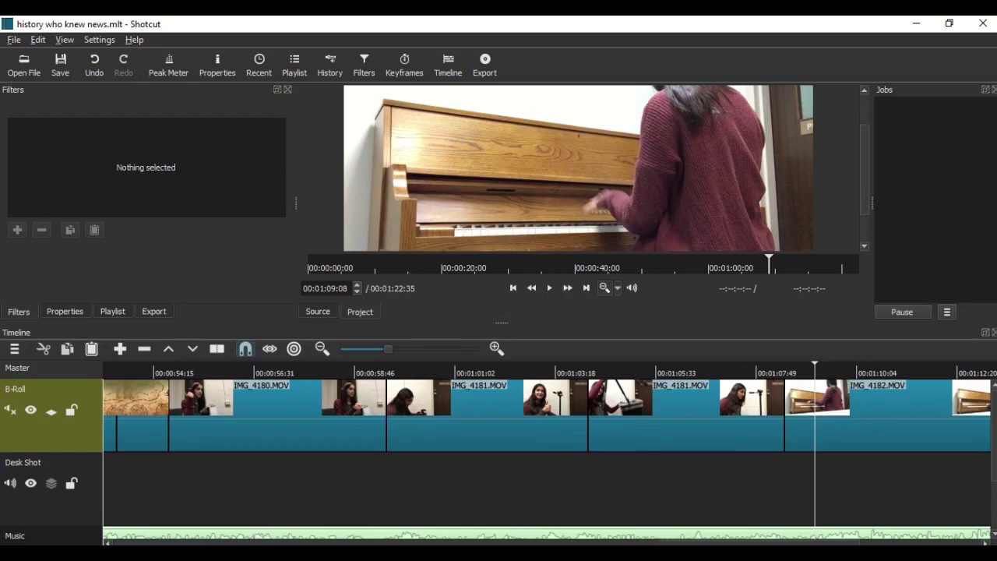
Skim the last IMG_4175.MOV clip and the closing Clip.mp4 logo at the end of the B-Roll track.
drag(728, 541, 881, 530)
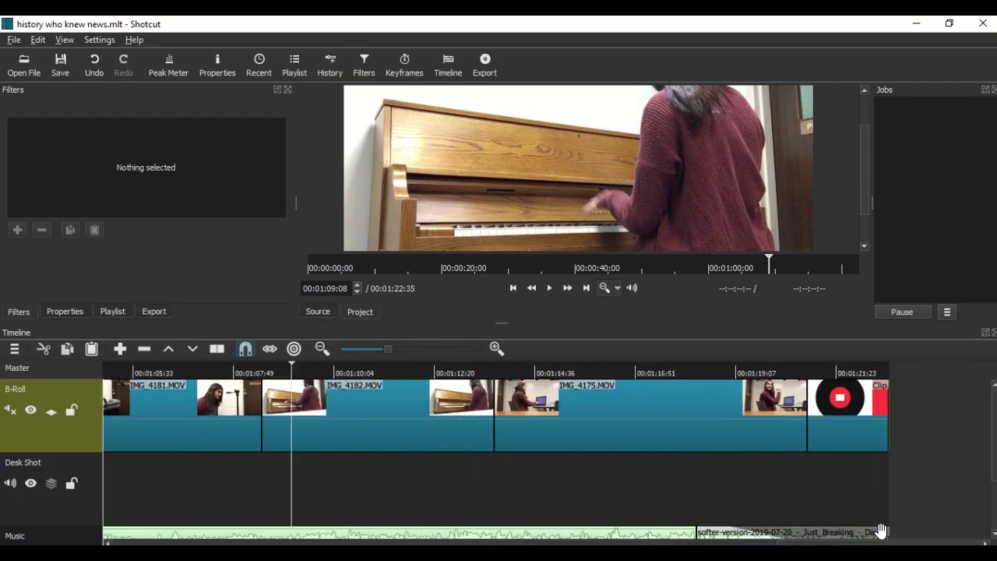
click(518, 372)
drag(517, 372, 604, 370)
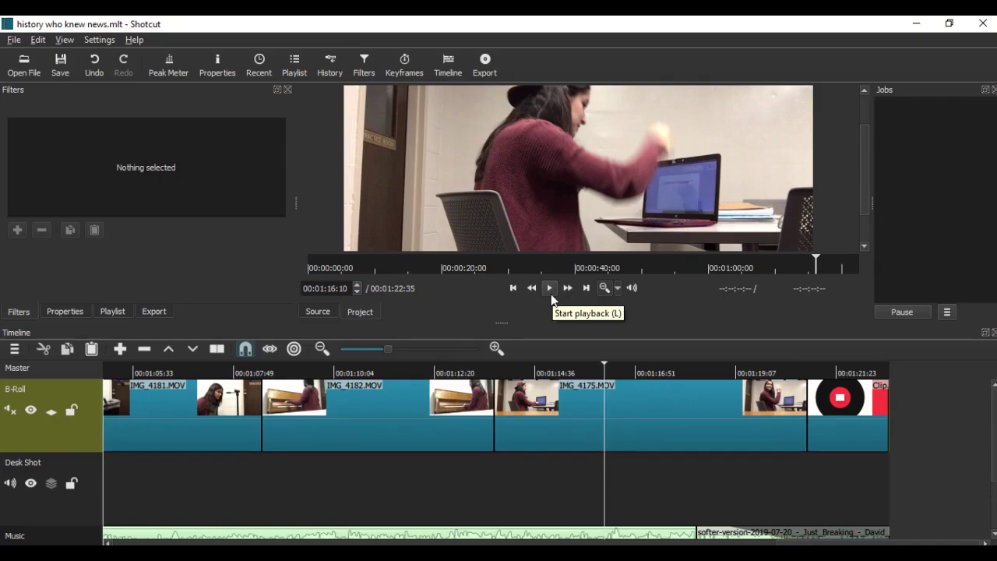
click(832, 366)
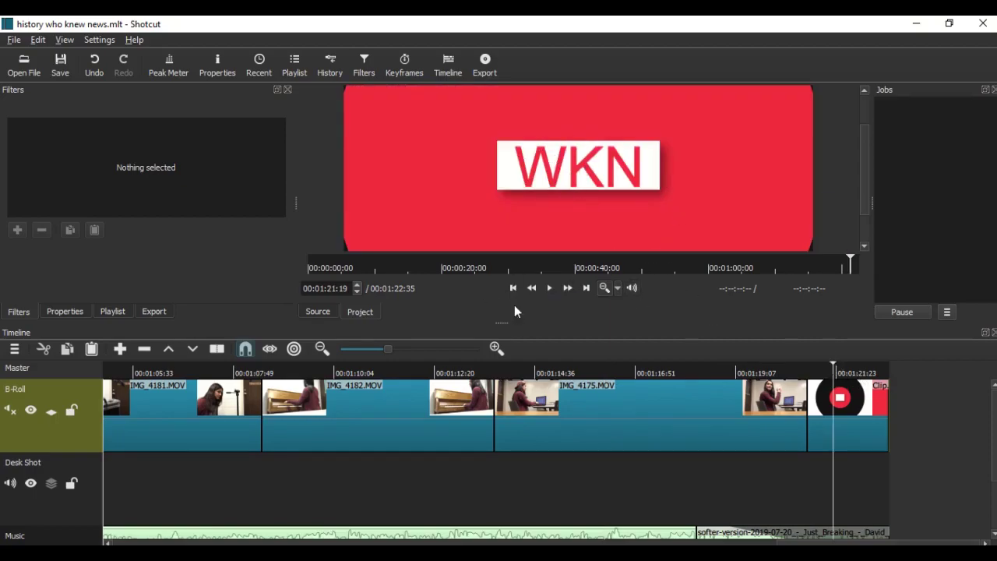
Enlarge the preview area and review the Text and Gain / Volume filter settings of the closing Clip.mp4.
drag(503, 326, 509, 386)
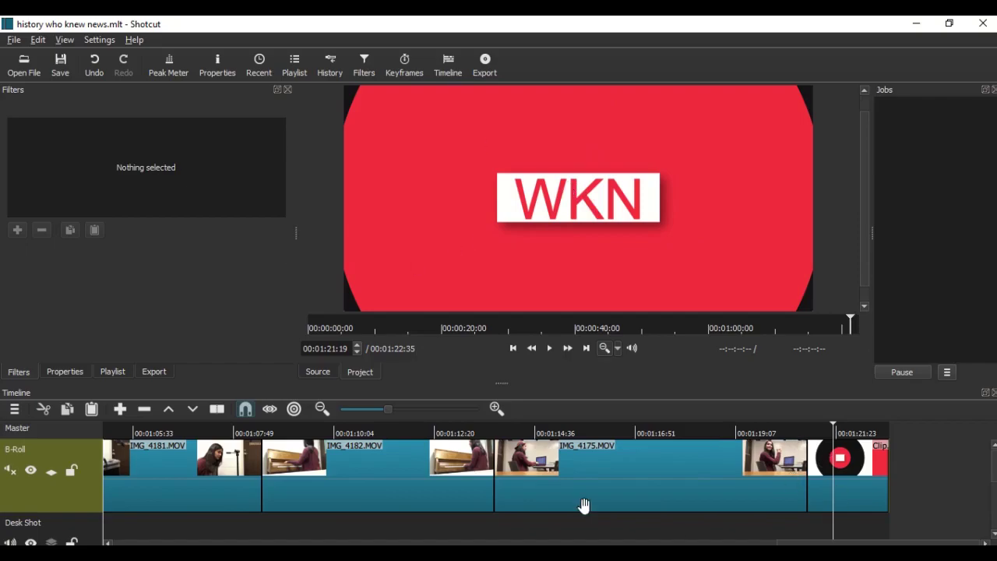
click(816, 489)
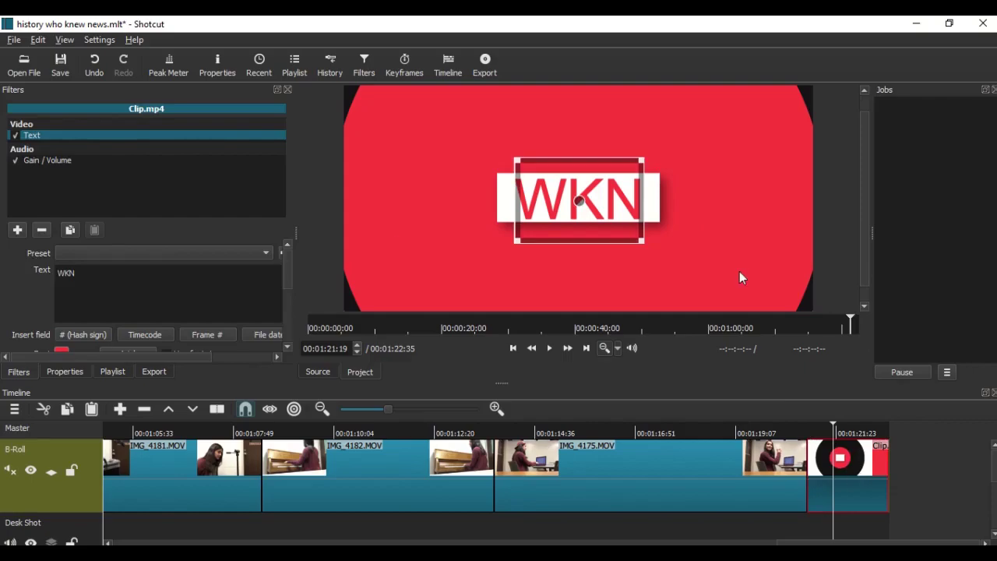
scroll(19, 281, down, 2)
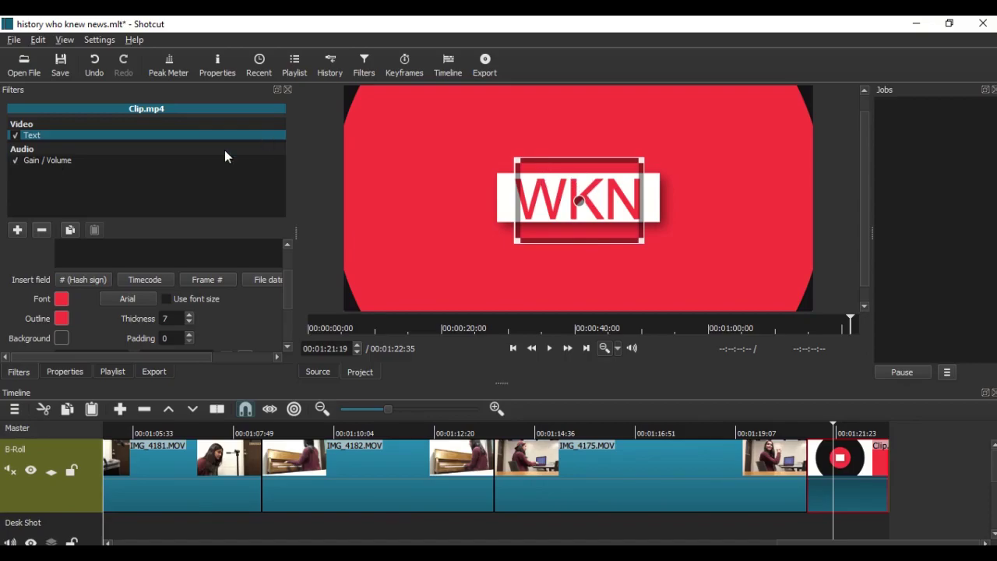
click(180, 163)
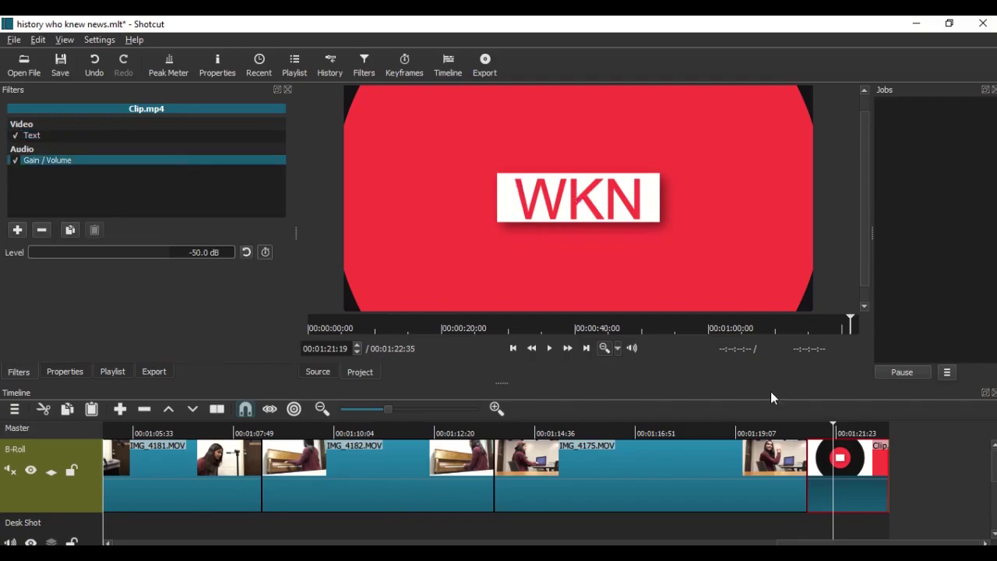
Check the closing clips against the Music and Voiceover tracks and play the ending from the last IMG_4175.MOV clip.
click(746, 431)
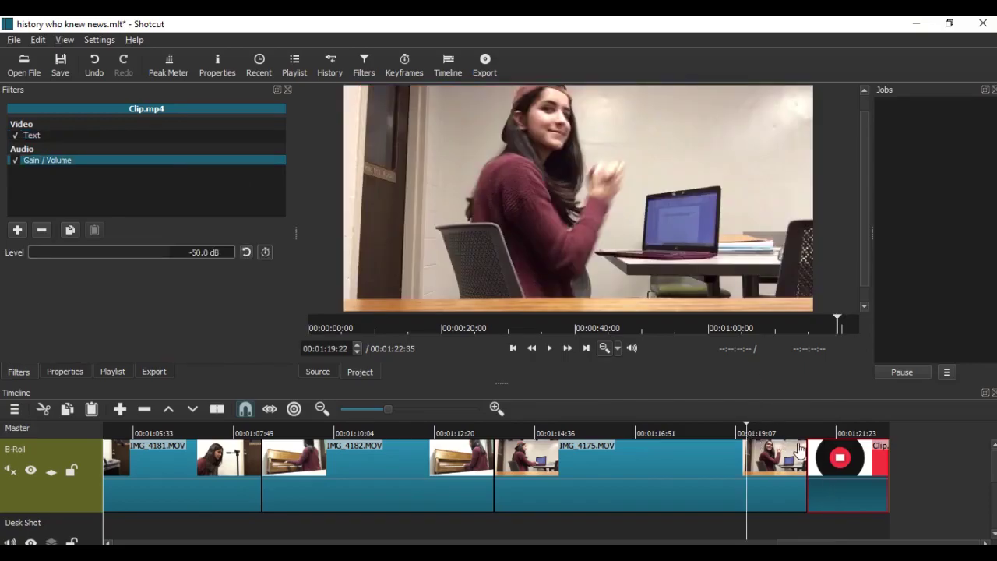
click(823, 431)
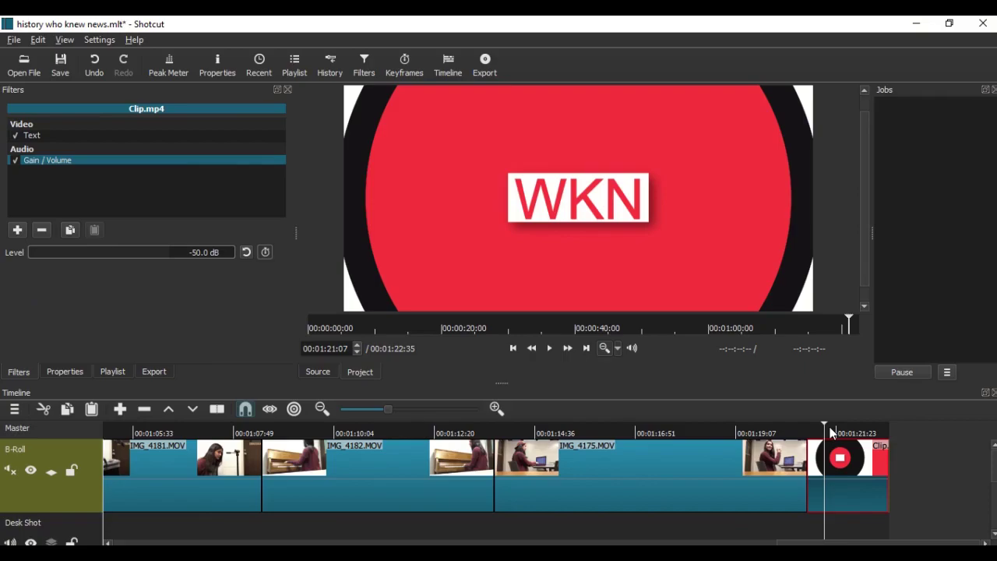
click(754, 428)
click(644, 428)
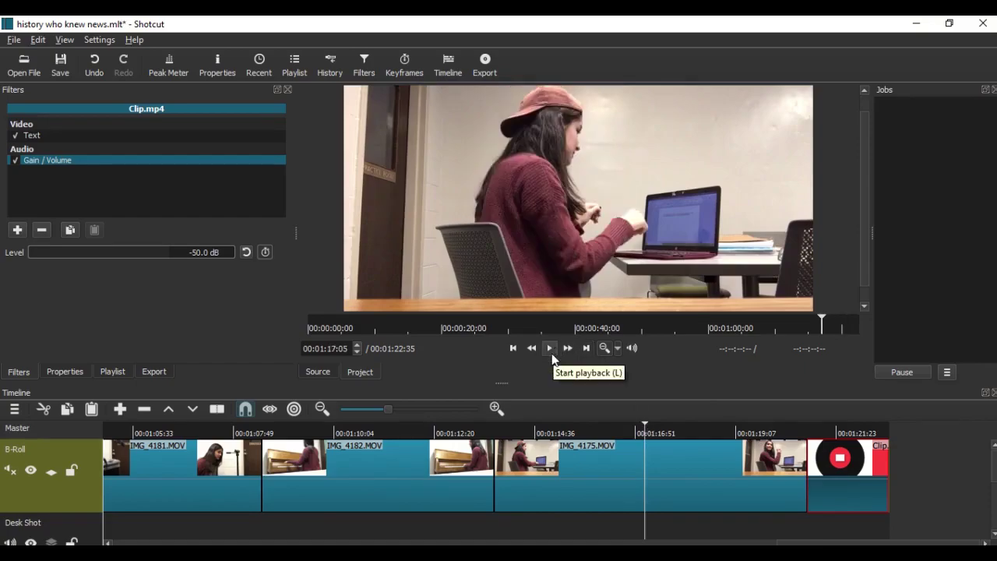
scroll(747, 475, down, 3)
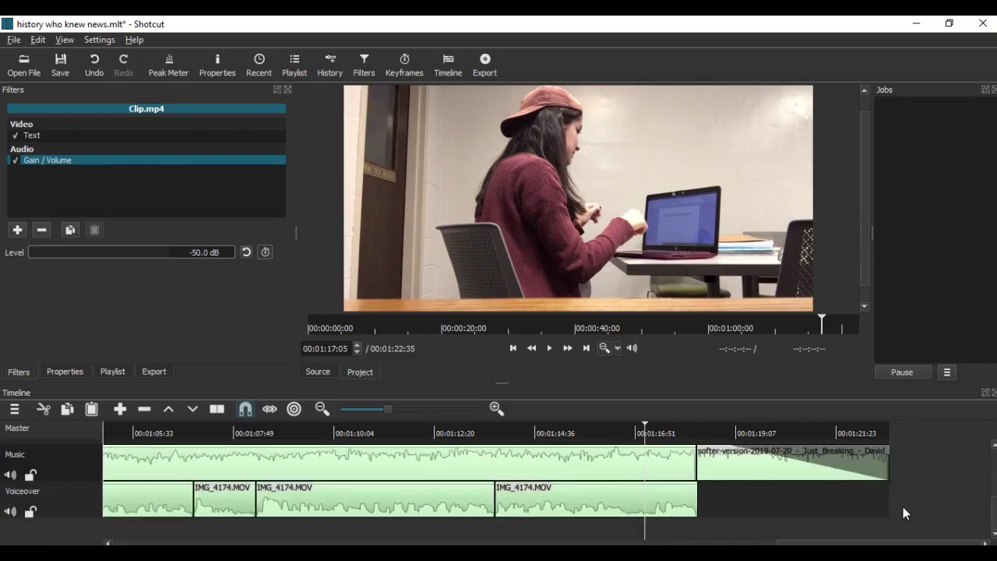
scroll(863, 492, up, 3)
click(549, 348)
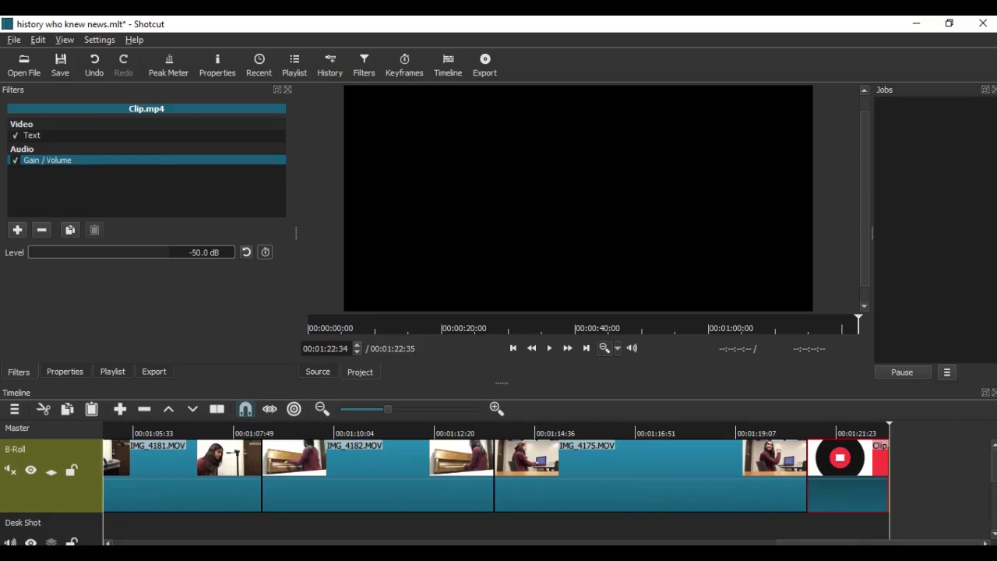
Return to the start of the timeline, inspect the intro Clip.mp4 clips with the music, and play the intro logo.
drag(785, 541, 95, 509)
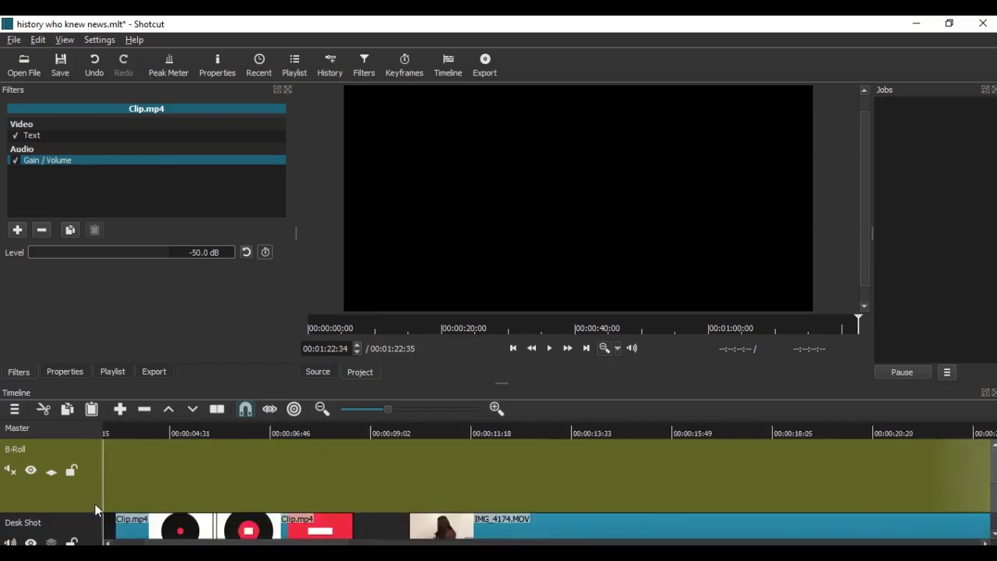
scroll(378, 457, down, 3)
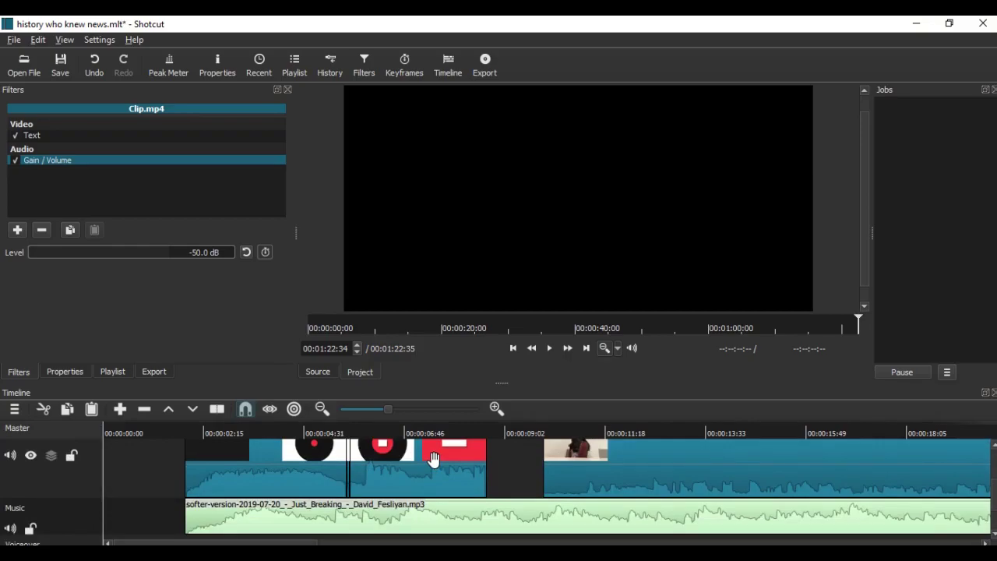
scroll(433, 459, up, 2)
scroll(432, 460, down, 2)
scroll(432, 461, up, 2)
scroll(403, 476, down, 2)
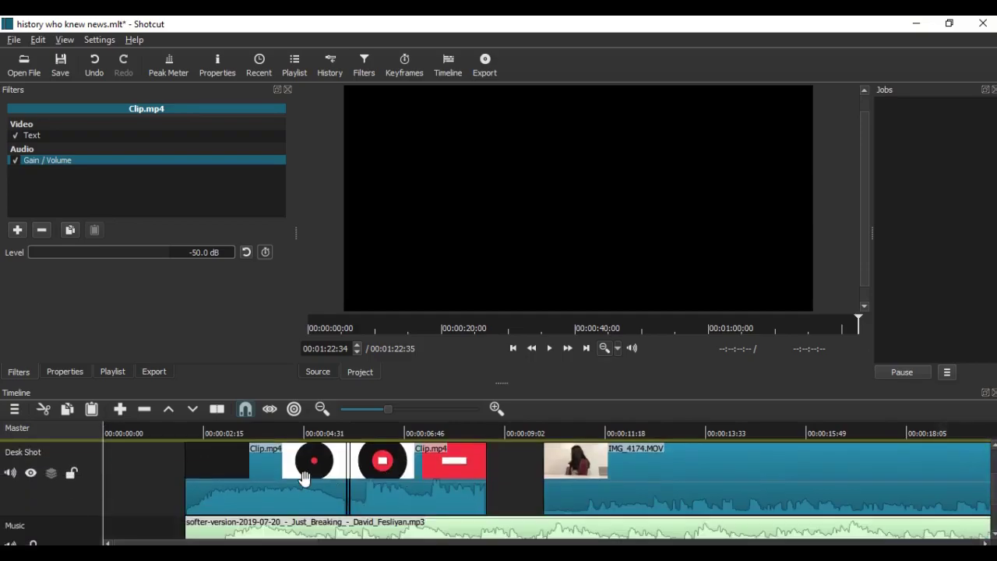
scroll(299, 481, up, 2)
click(305, 433)
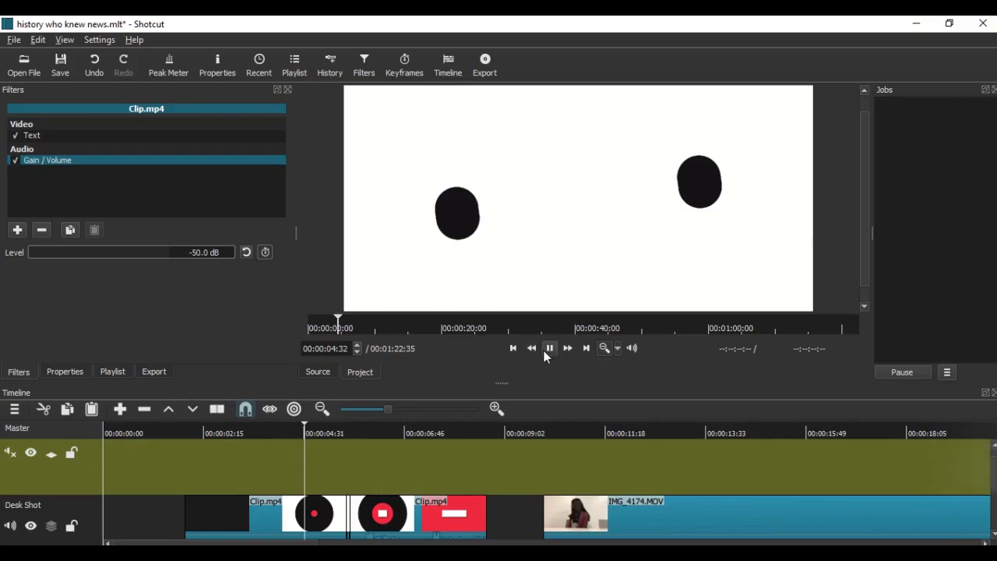
click(543, 350)
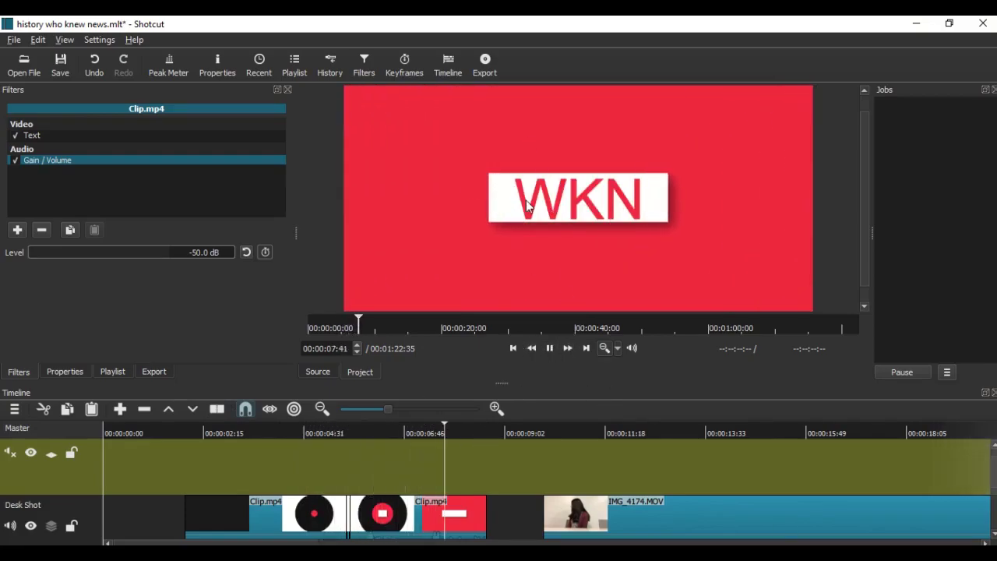
click(550, 349)
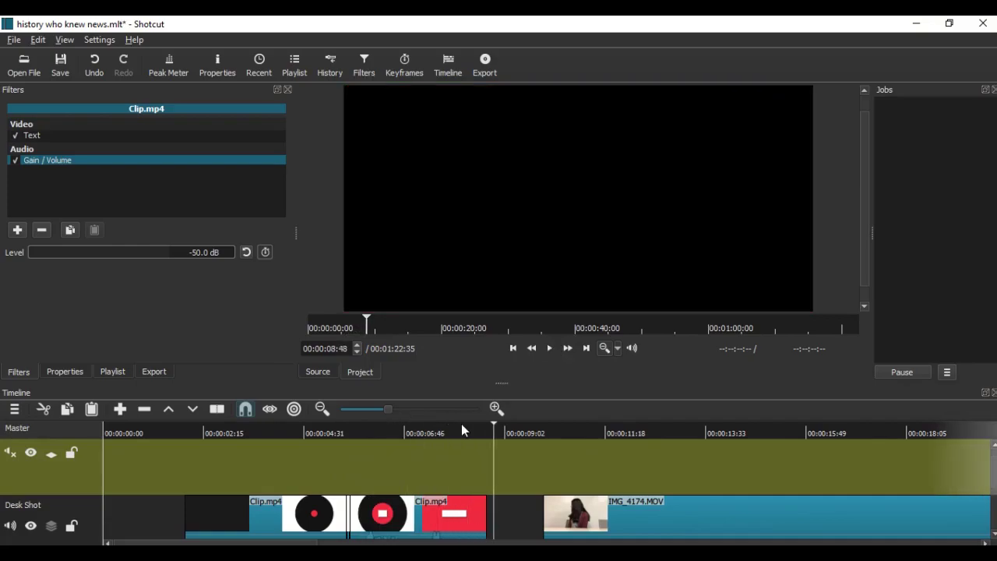
Replay the intro logo animation on the Desk Shot track from 00:00:03:20 until the WKN text shows.
drag(487, 437, 250, 449)
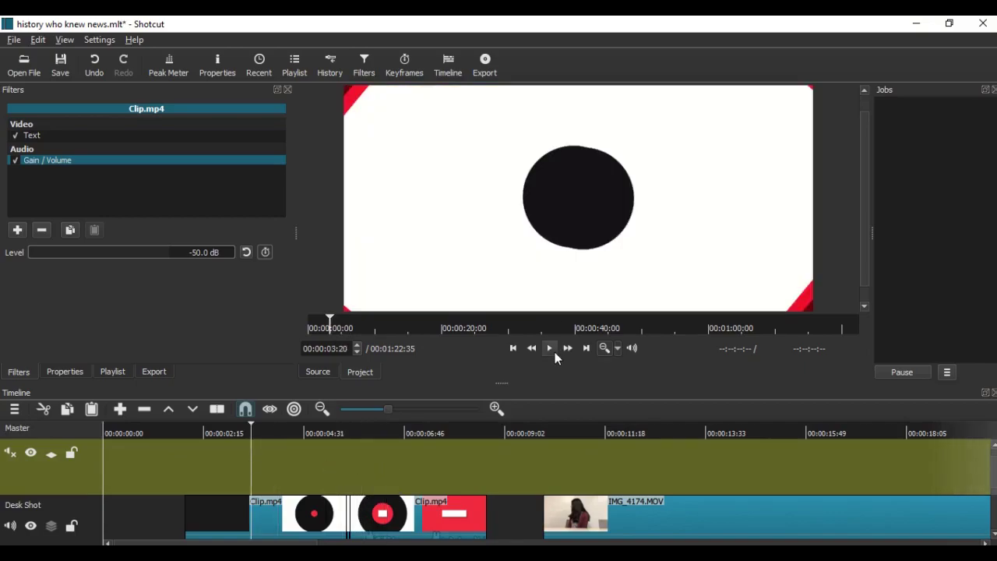
click(554, 352)
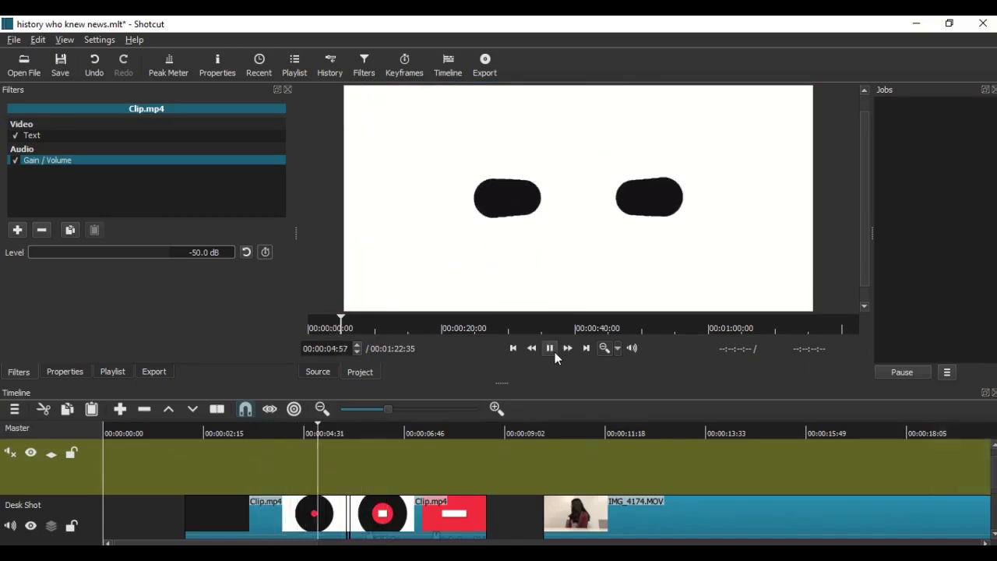
click(555, 352)
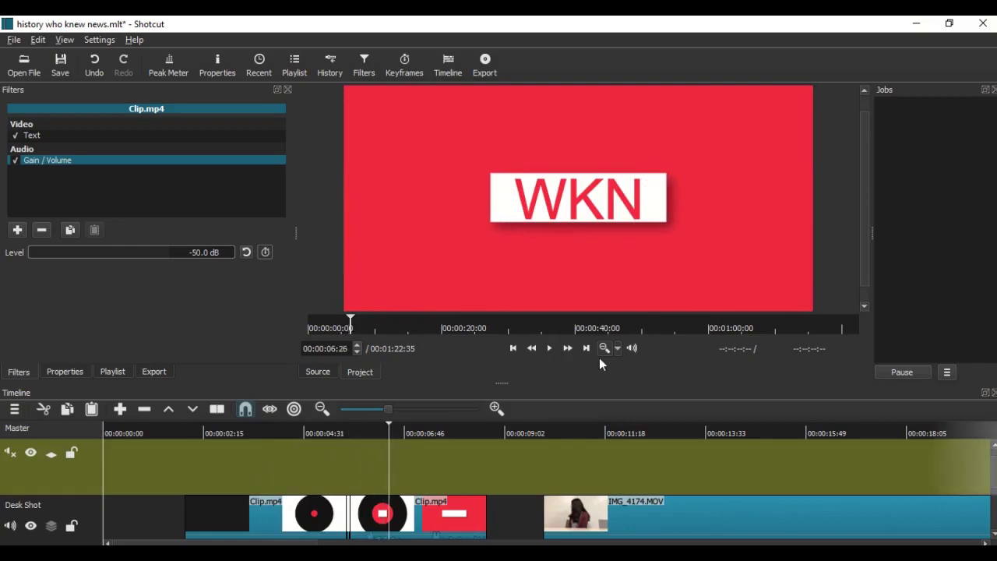
scroll(545, 460, down, 2)
scroll(545, 460, up, 2)
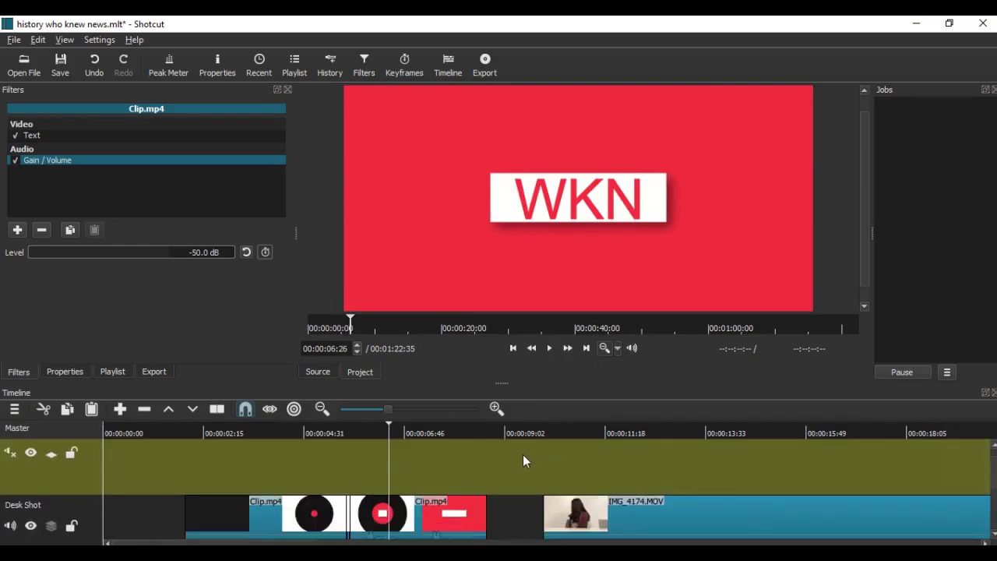
Play the IMG_4179.MOV clip on the B-Roll track, check its filters, and park the playhead at 00:00:36:11.
scroll(523, 460, down, 2)
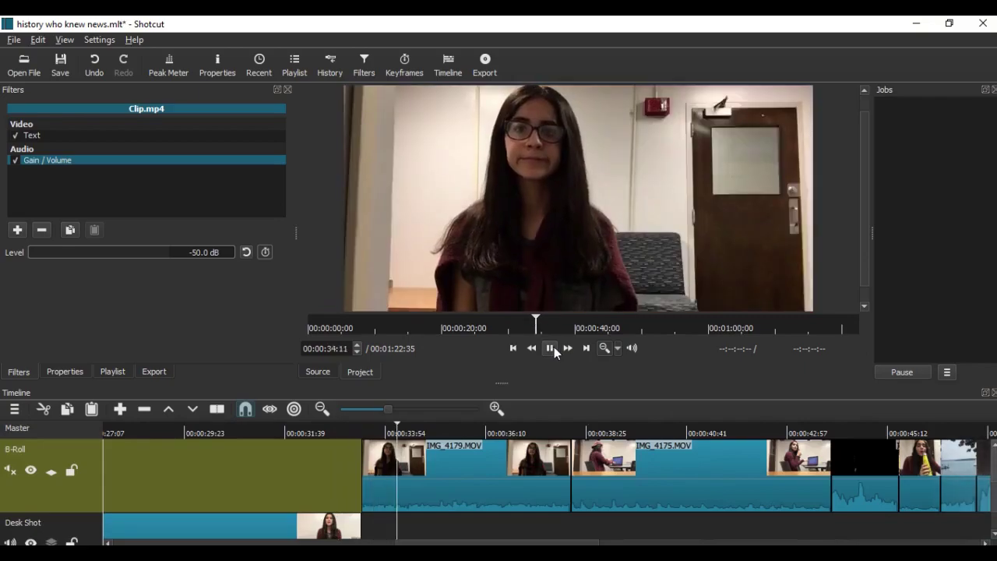
click(555, 349)
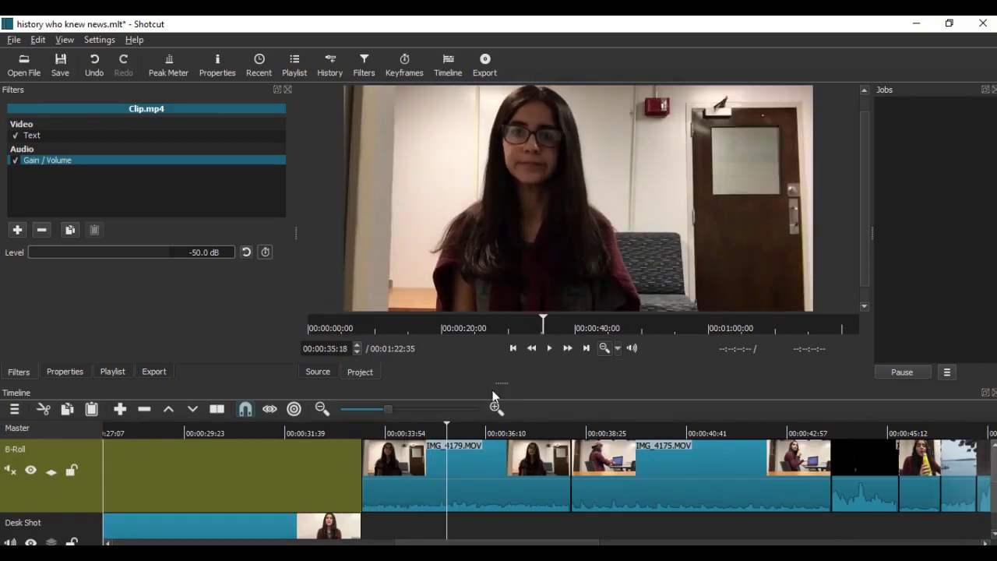
click(497, 475)
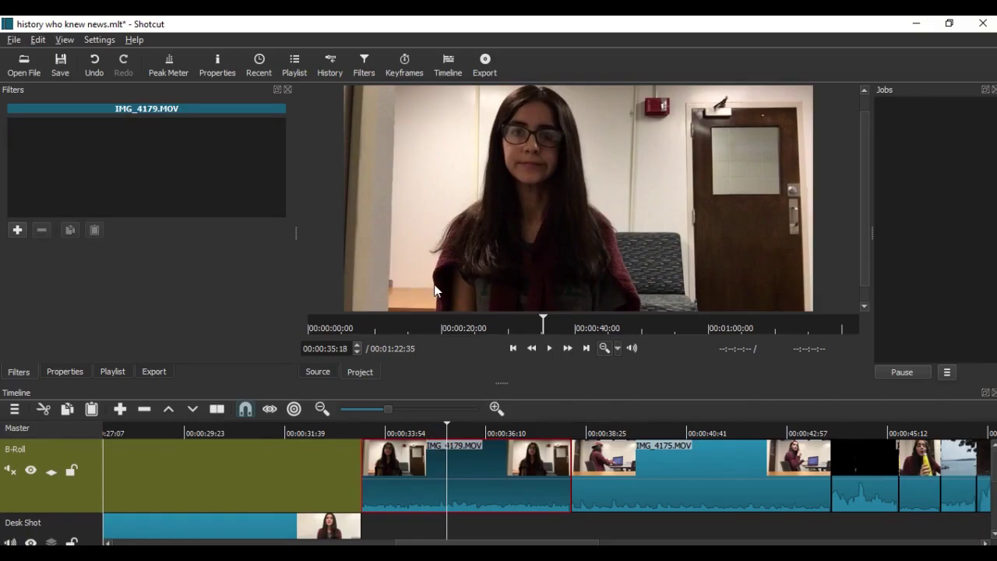
click(476, 427)
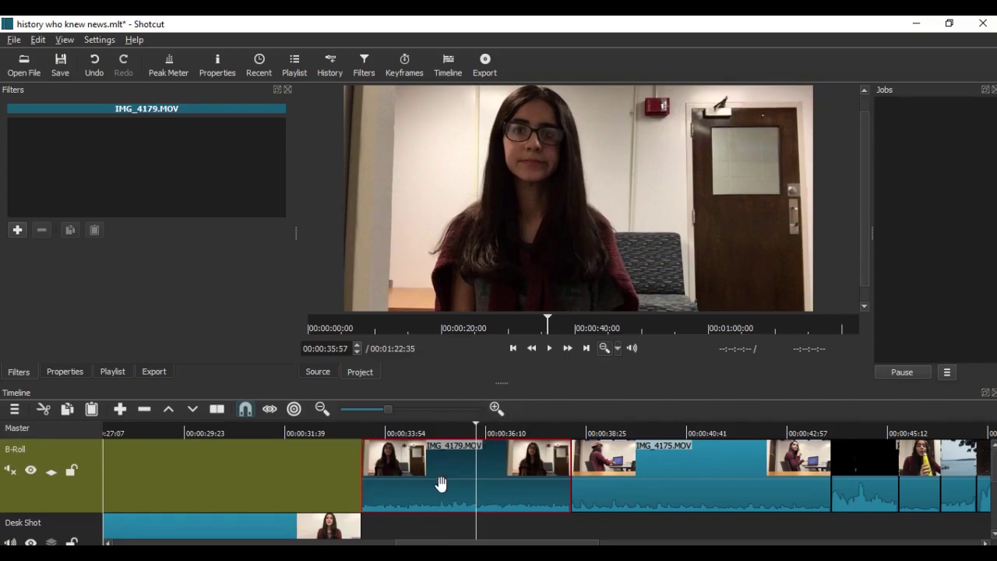
click(335, 429)
click(552, 348)
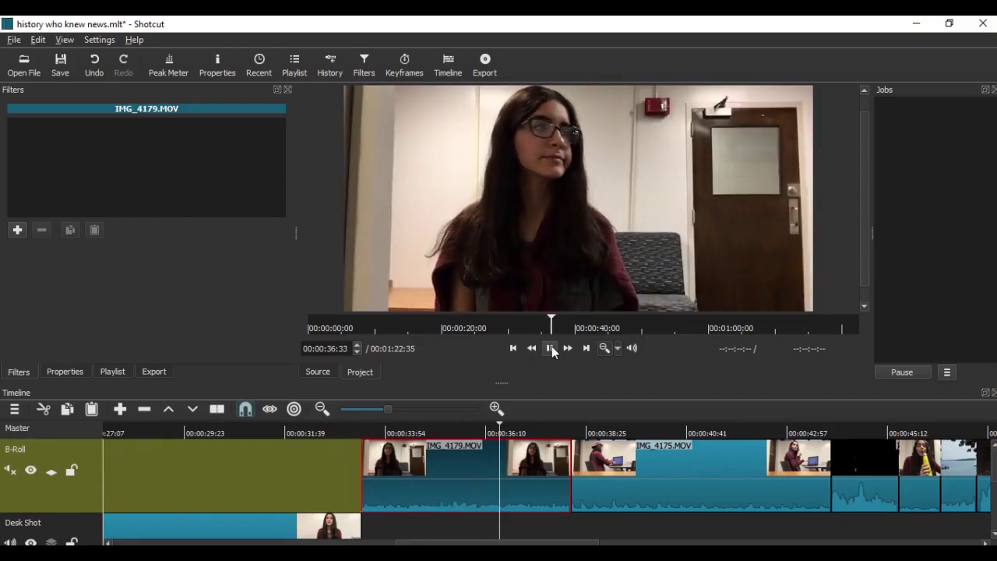
click(551, 348)
click(486, 432)
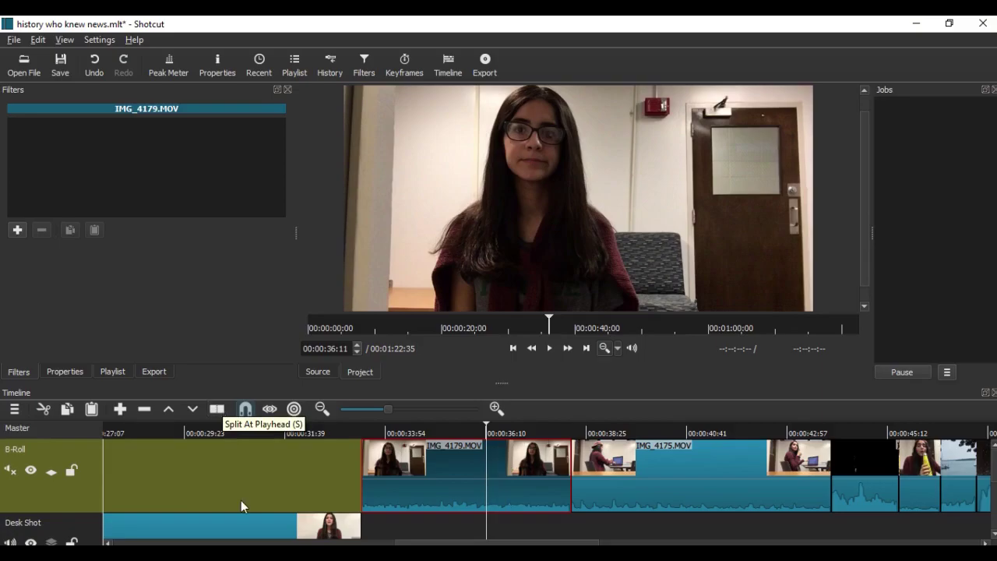
Switch to the browser and skim the ABC News archive video to the historian's name caption at about 02:05.
key(alt+Tab)
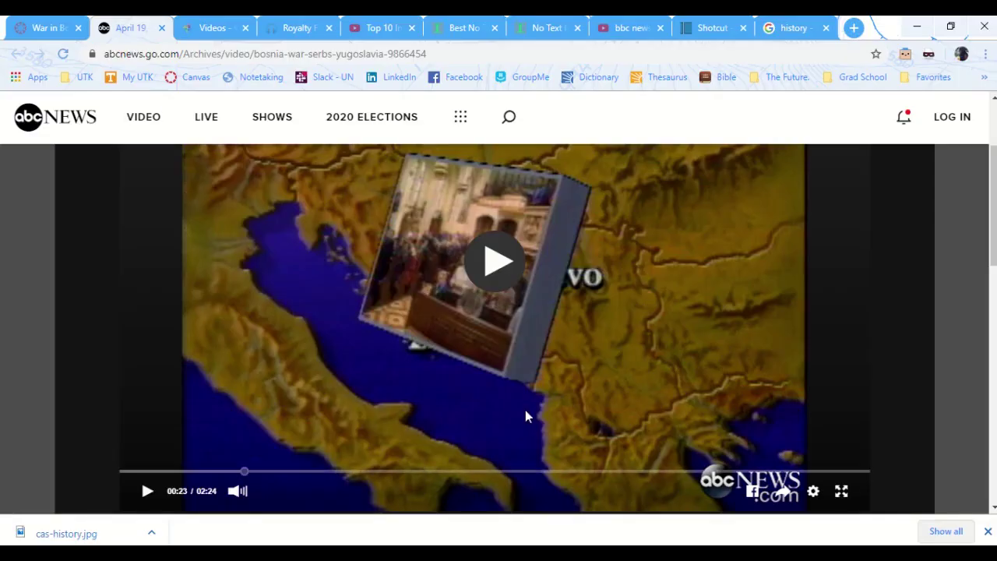
click(664, 472)
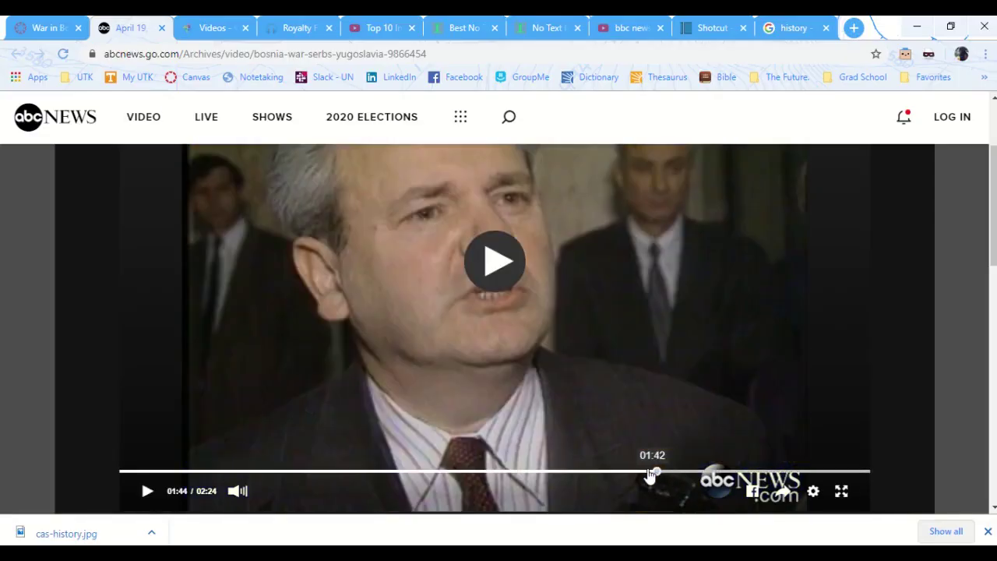
click(744, 472)
click(783, 472)
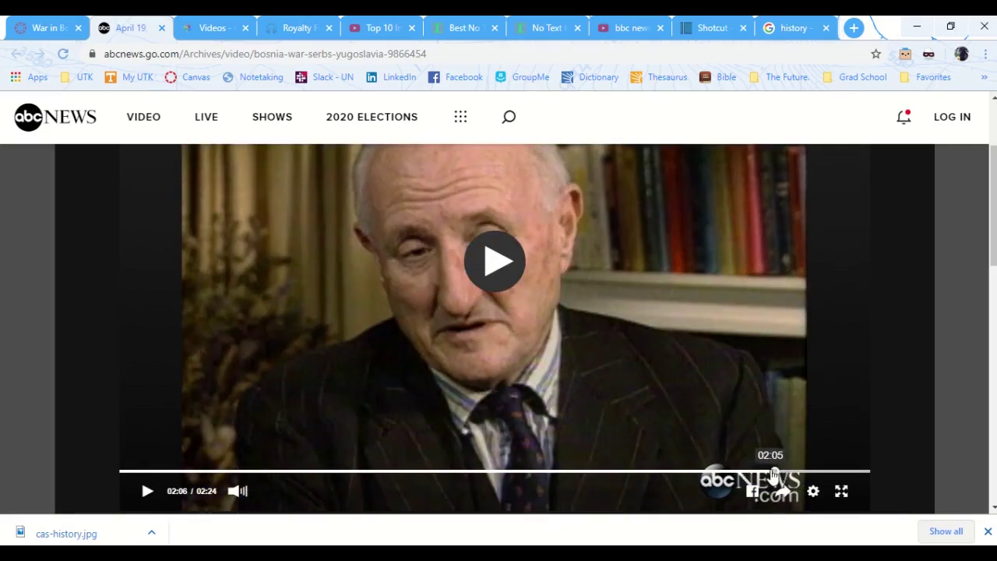
click(771, 472)
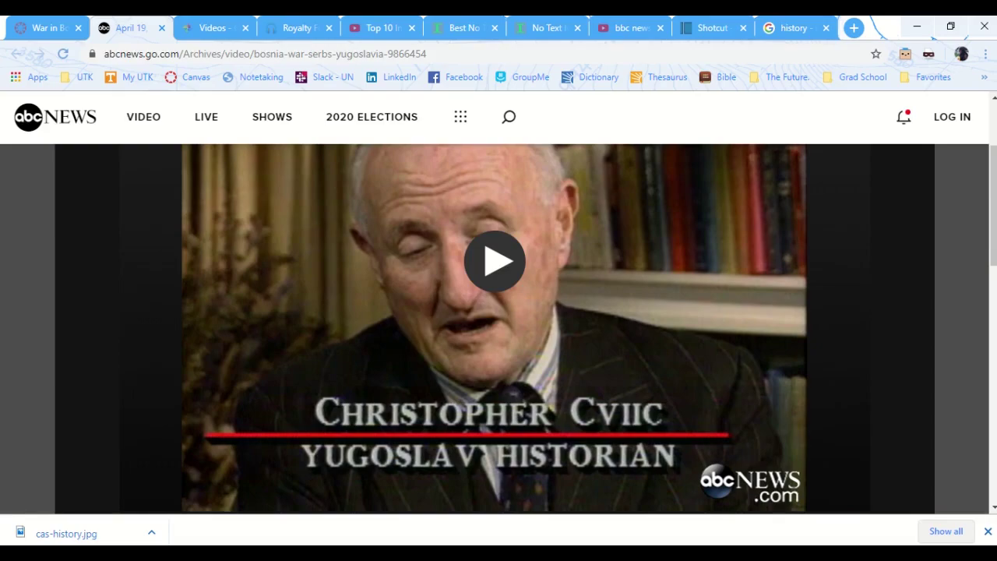
Return to Shotcut, select the B-Roll track, and open the list of filters that can be added to it.
mouse_move(495, 230)
mouse_move(573, 274)
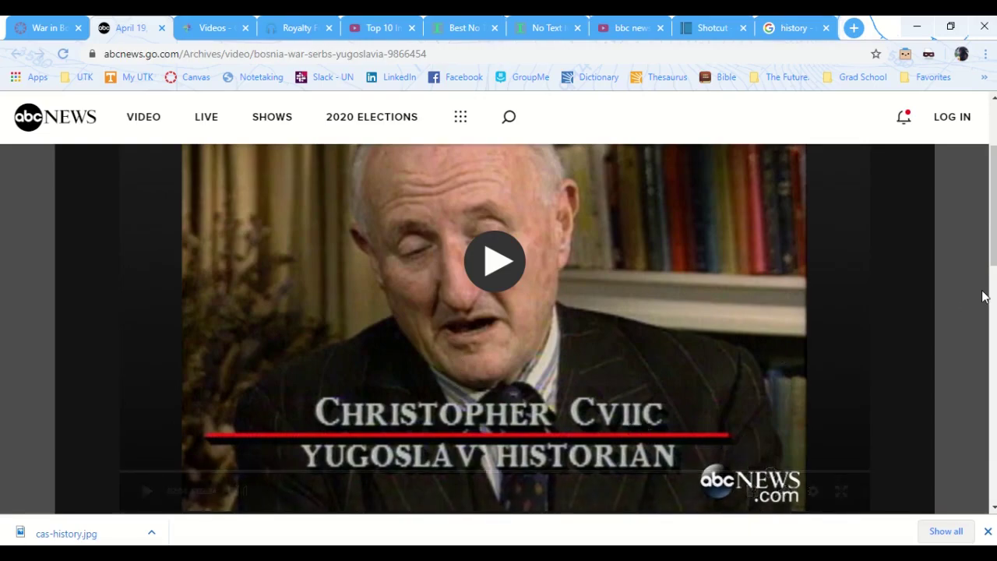
click(916, 25)
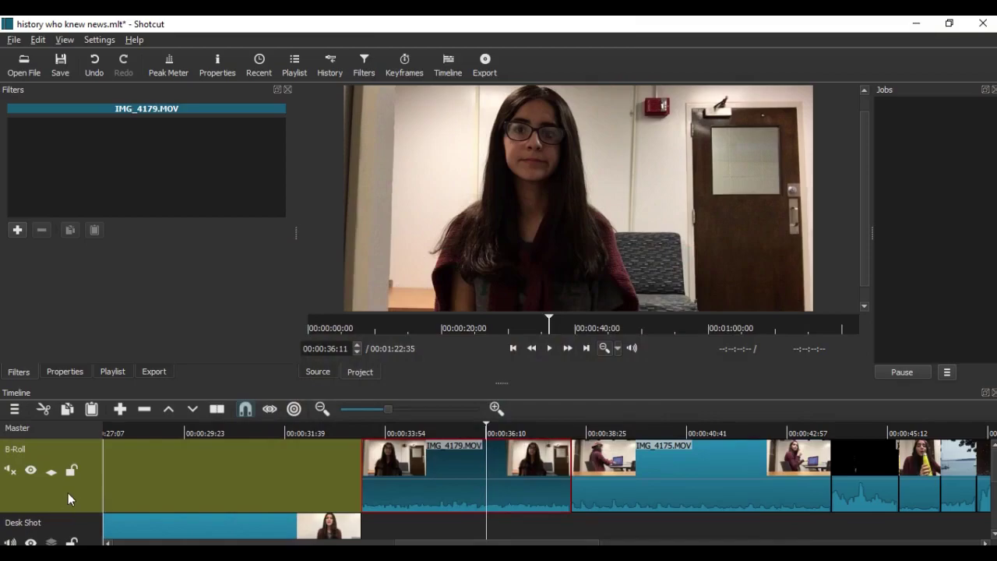
scroll(68, 492, down, 2)
scroll(68, 492, up, 2)
right_click(43, 493)
click(37, 419)
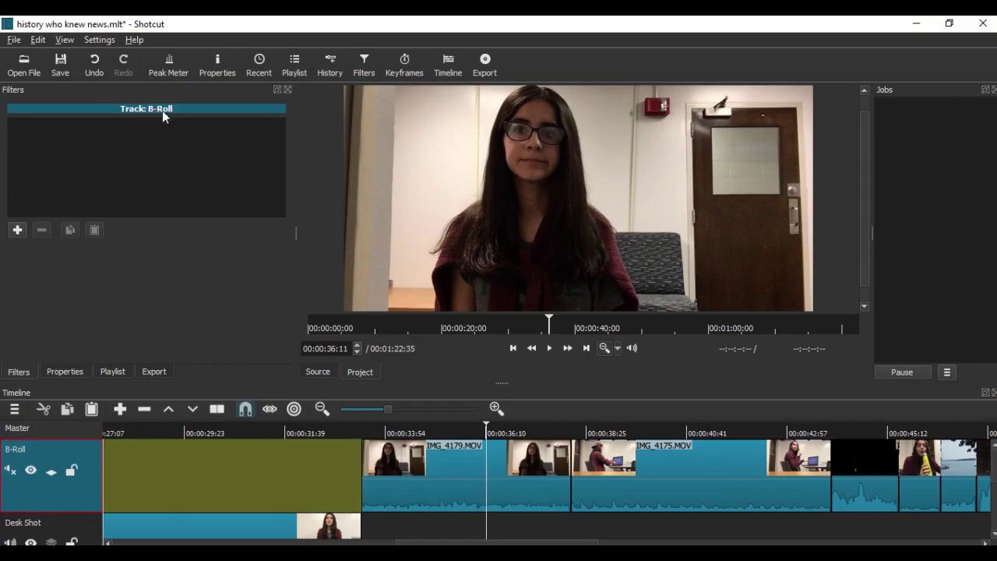
click(17, 230)
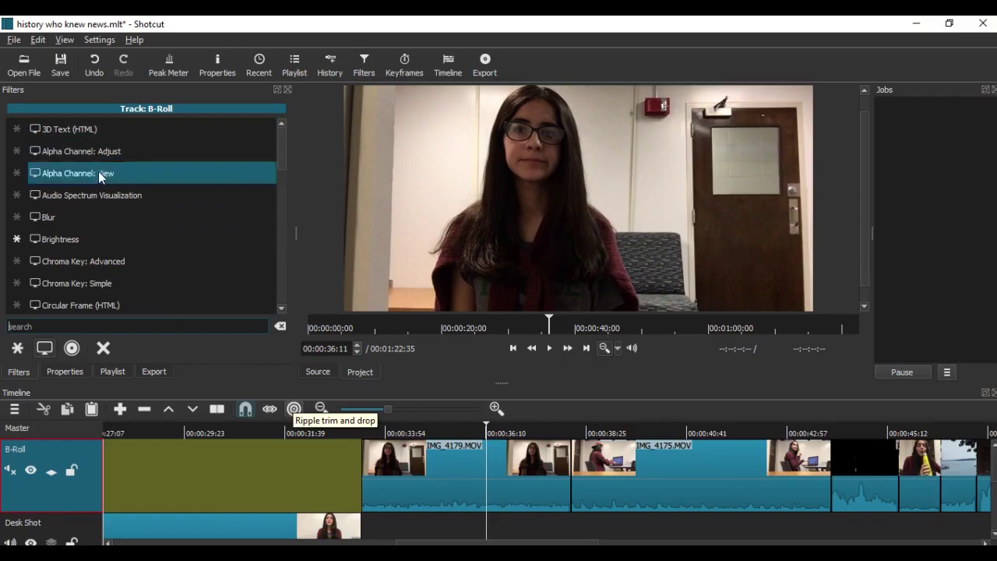
Add a Text filter to the IMG_4179.MOV clip on the B-Roll track and set its text to "Very Credible Professional".
click(467, 467)
click(16, 227)
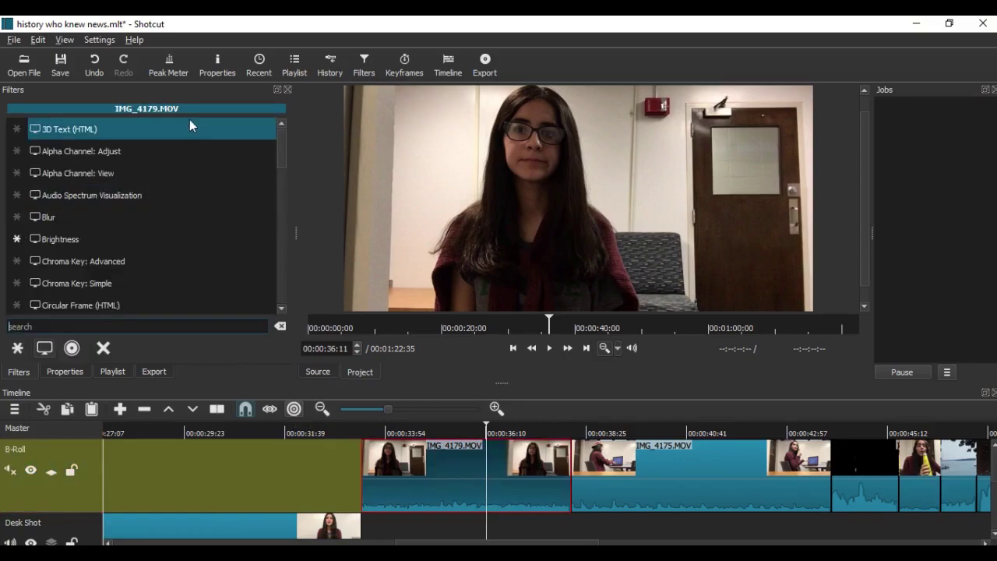
scroll(113, 216, down, 5)
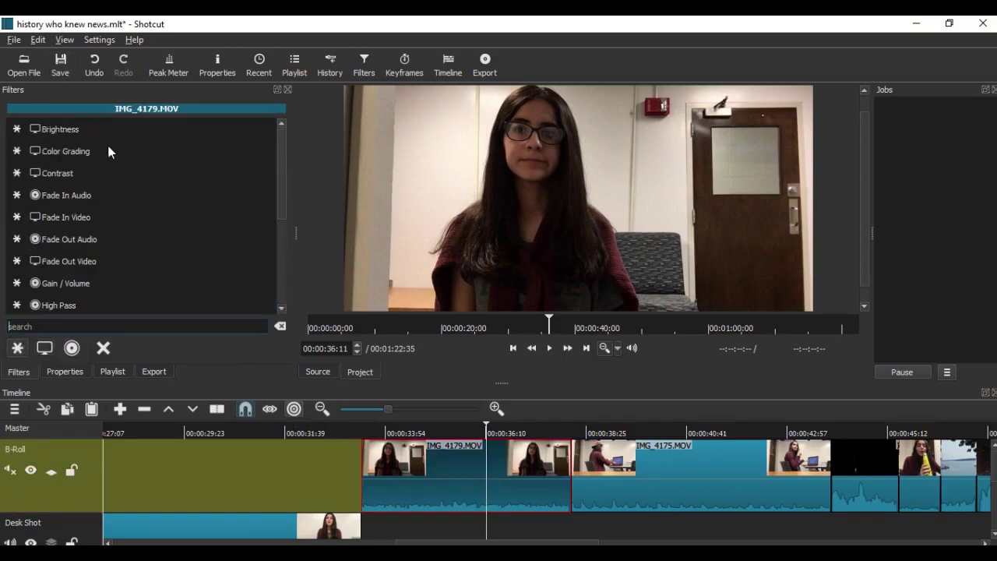
click(86, 280)
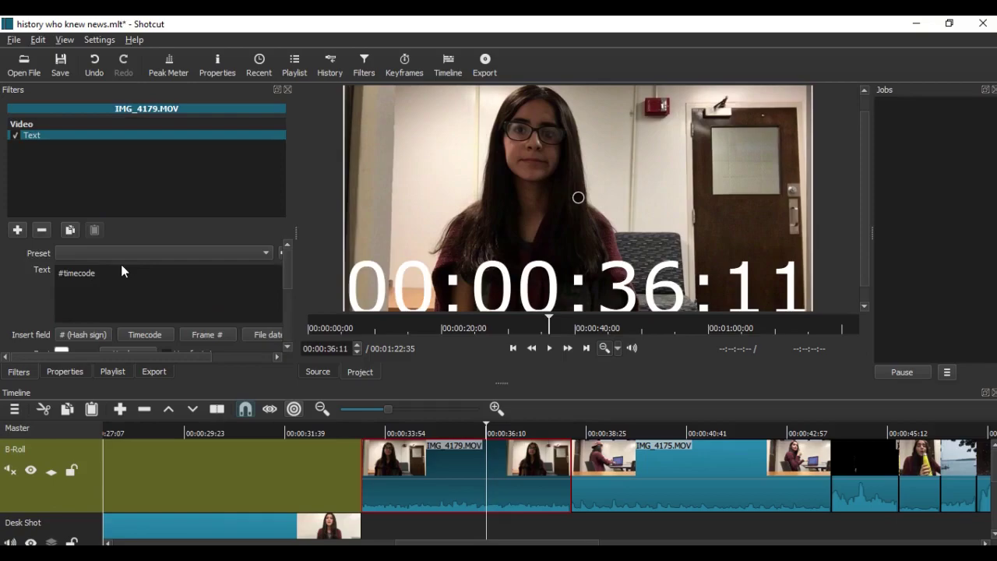
click(120, 271)
key(ctrl+a)
text(Very Credible Professional)
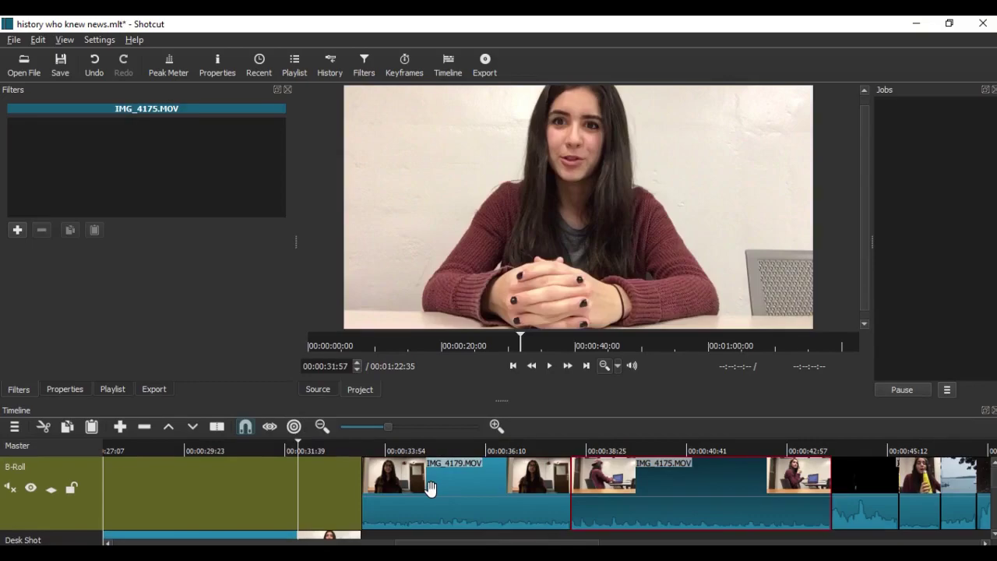
Split the IMG_4179.MOV clip at 00:00:36:22 and disable the Text filter on its second part.
click(430, 487)
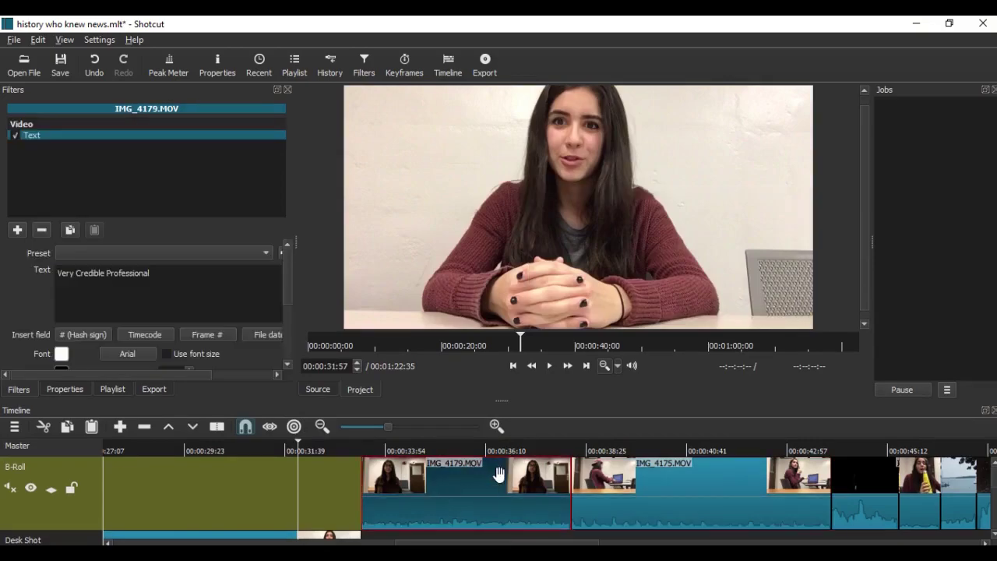
click(453, 442)
drag(452, 442, 493, 448)
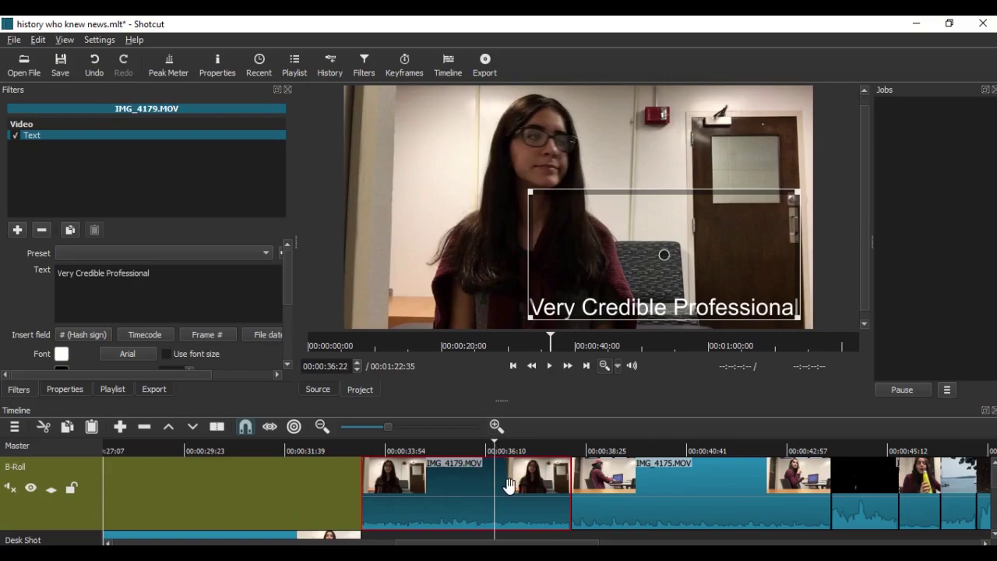
click(213, 426)
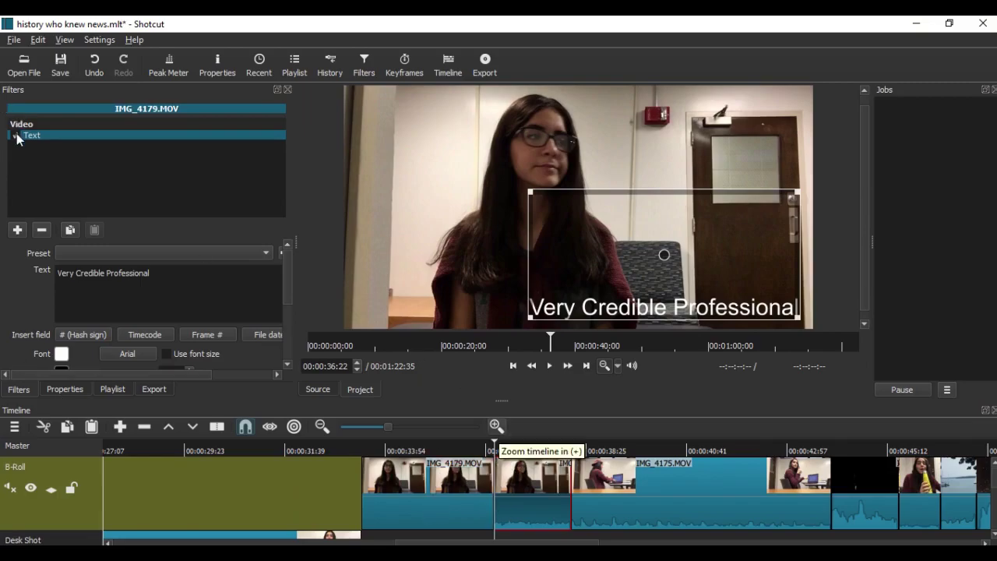
click(502, 494)
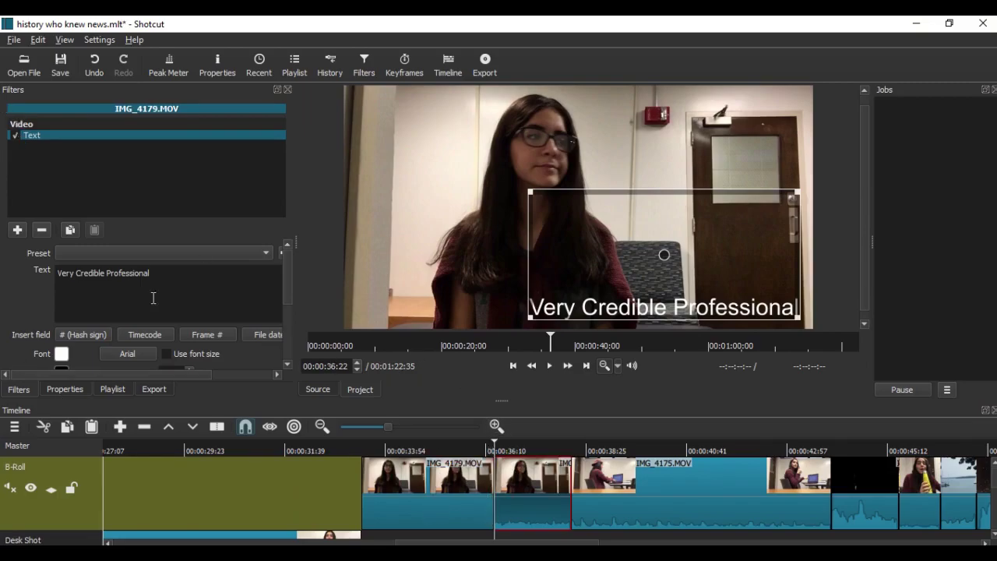
click(15, 136)
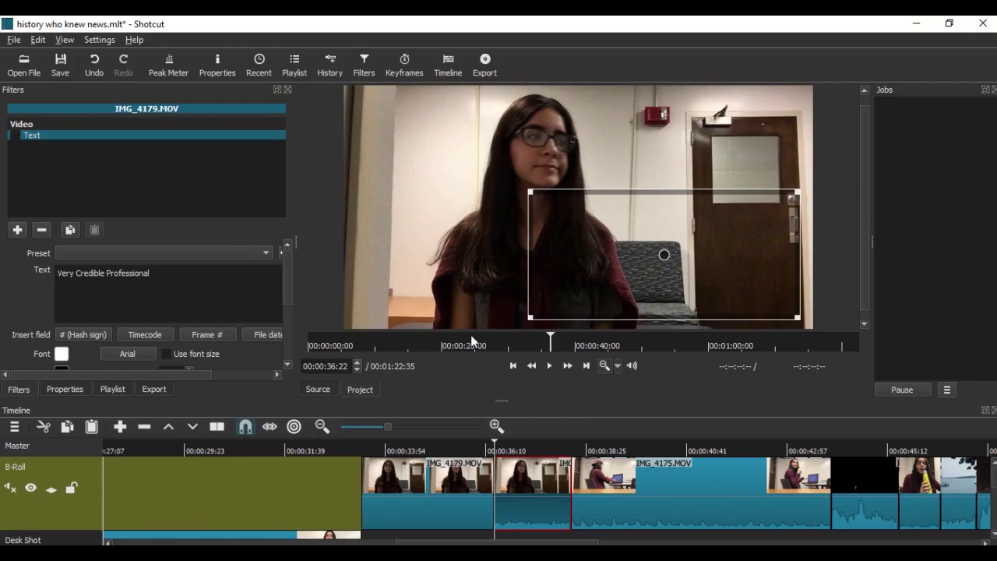
Play the timeline from just before the IMG_4179.MOV clip into IMG_4175.MOV to check the caption's timing.
click(629, 502)
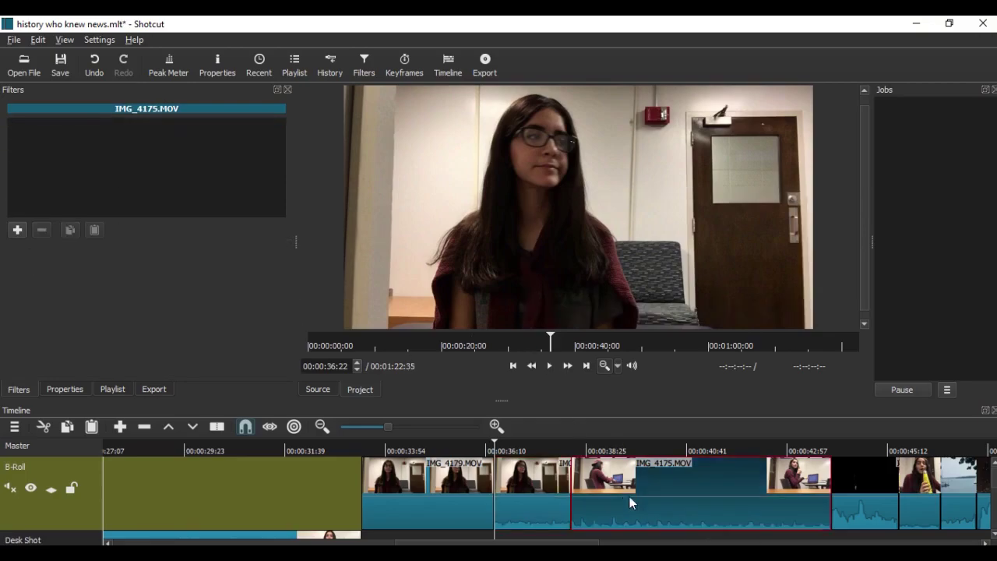
click(316, 447)
click(549, 365)
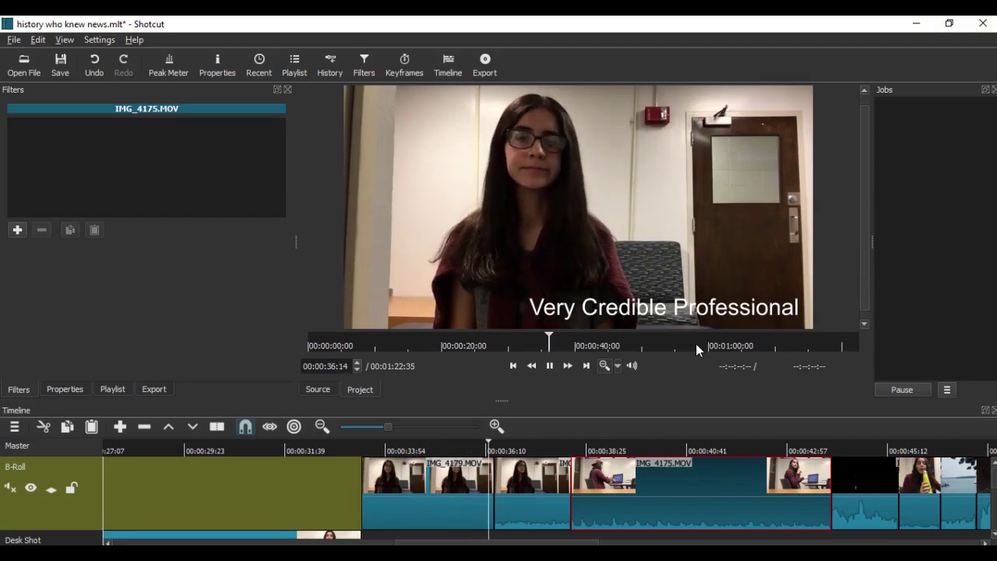
click(549, 365)
Give the caption on the first IMG_4179.MOV part a red background and place it in the lower-right corner of the video frame.
click(457, 512)
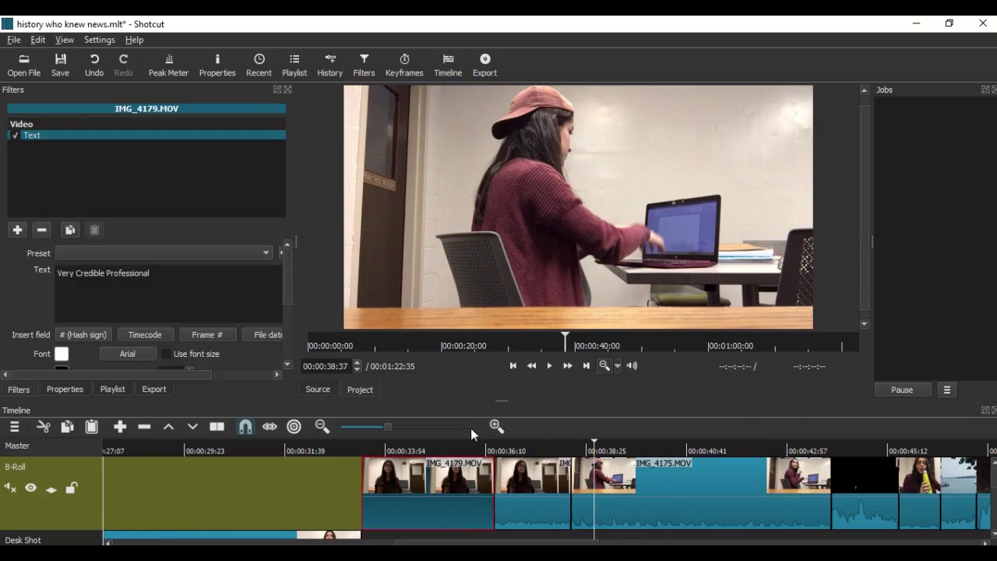
click(445, 451)
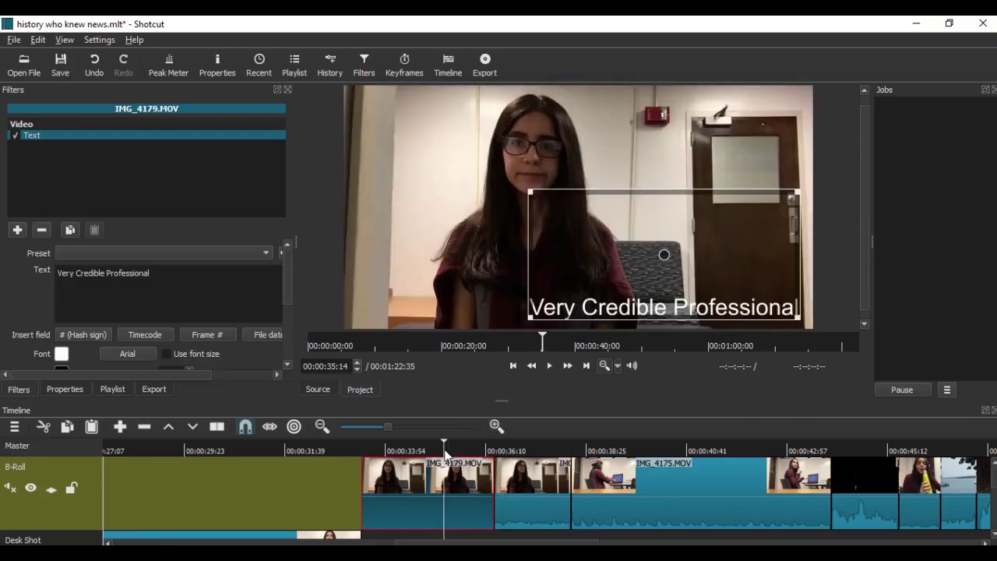
drag(662, 263, 475, 268)
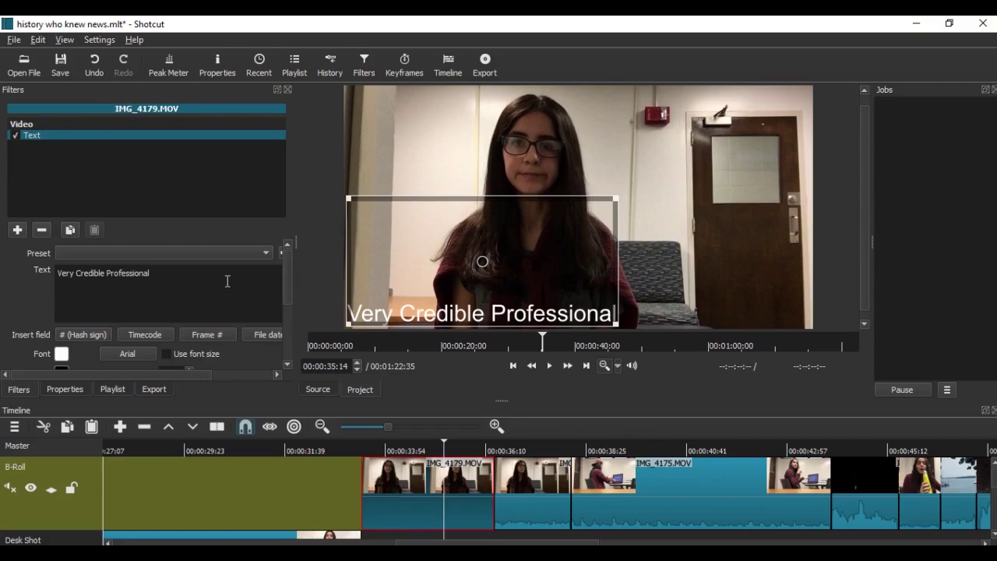
scroll(70, 331, down, 2)
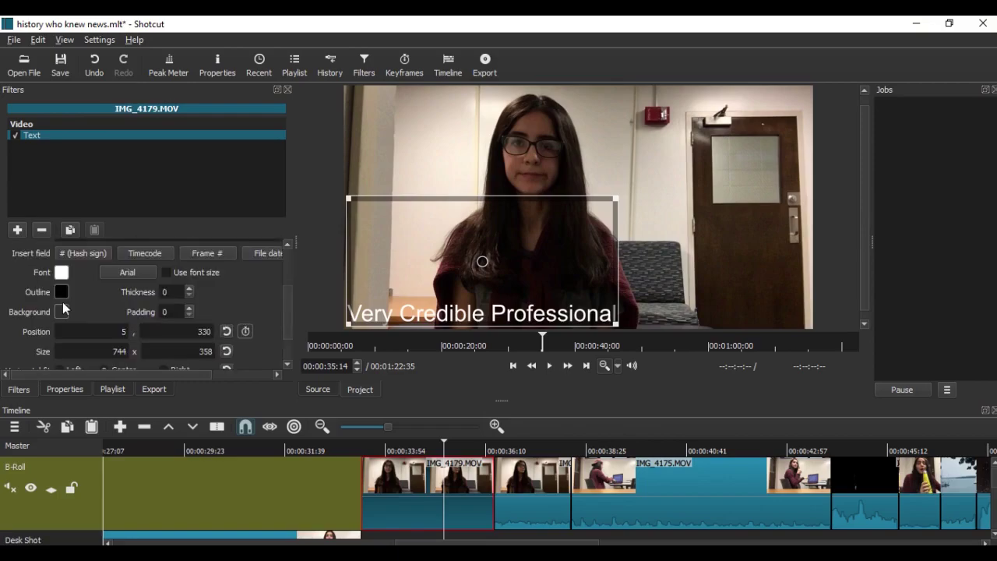
click(61, 311)
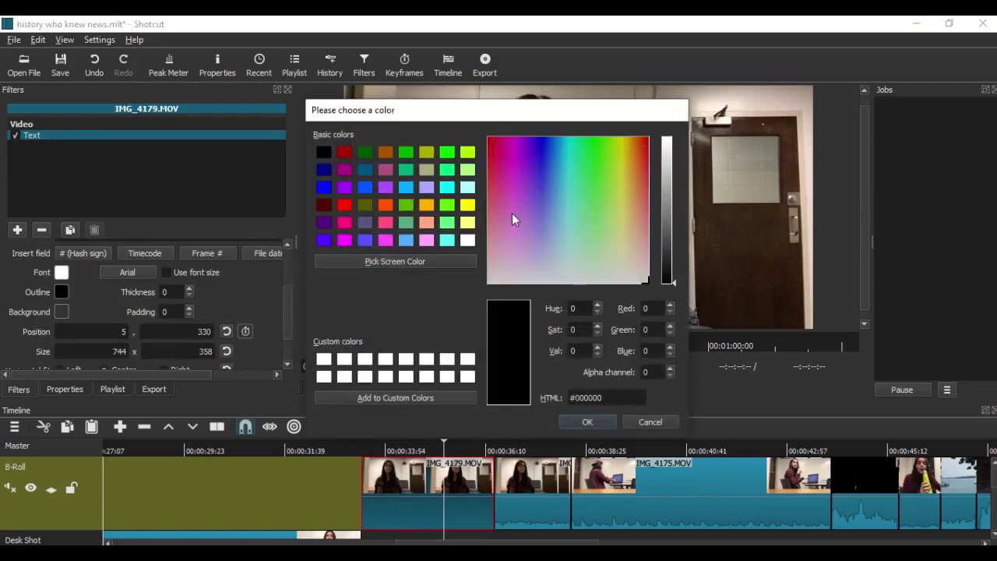
click(637, 211)
key(Return)
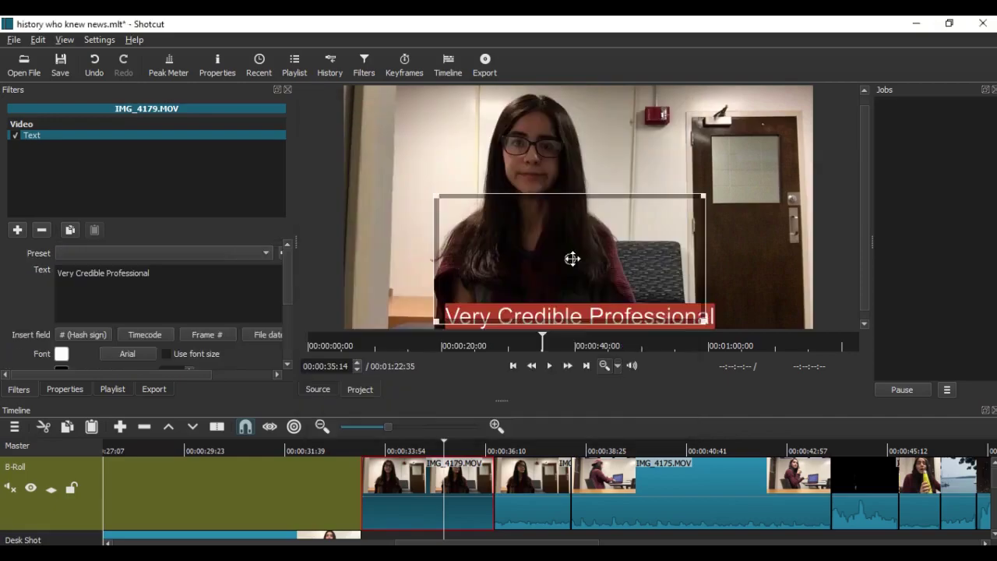
drag(589, 260, 676, 260)
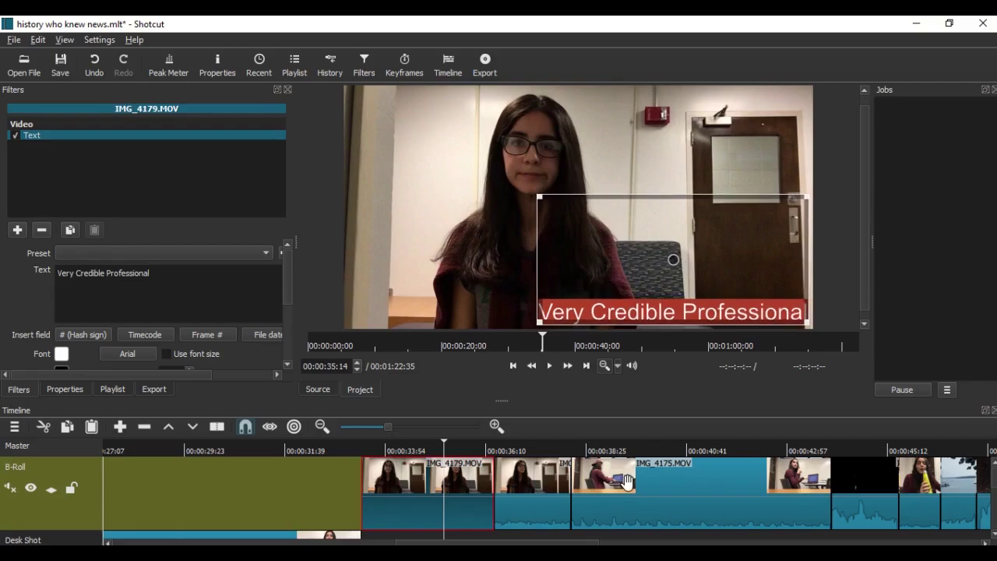
Play the sequence from 00:00:31:34 through the IMG_4179.MOV parts to review the caption with its red background.
click(578, 473)
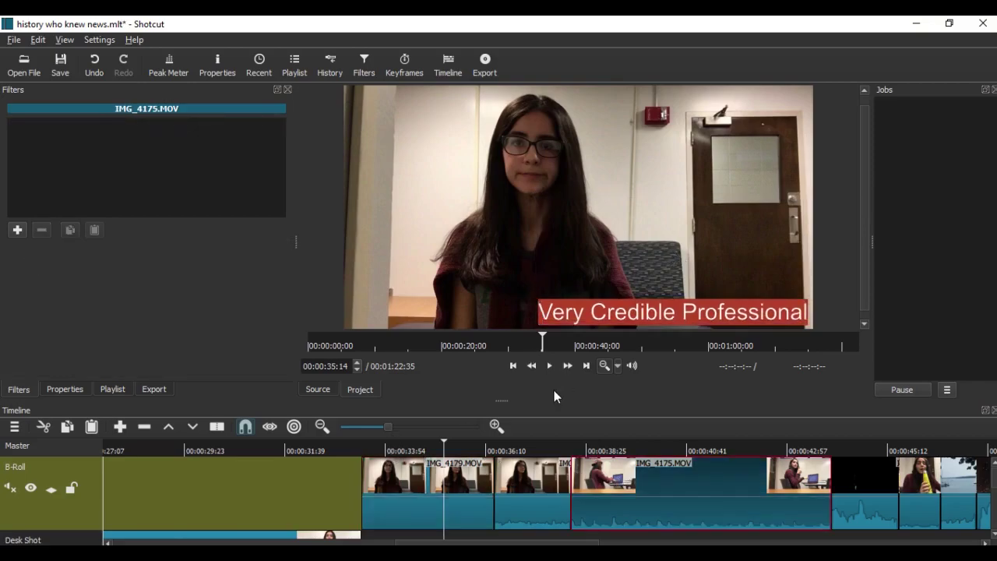
click(364, 444)
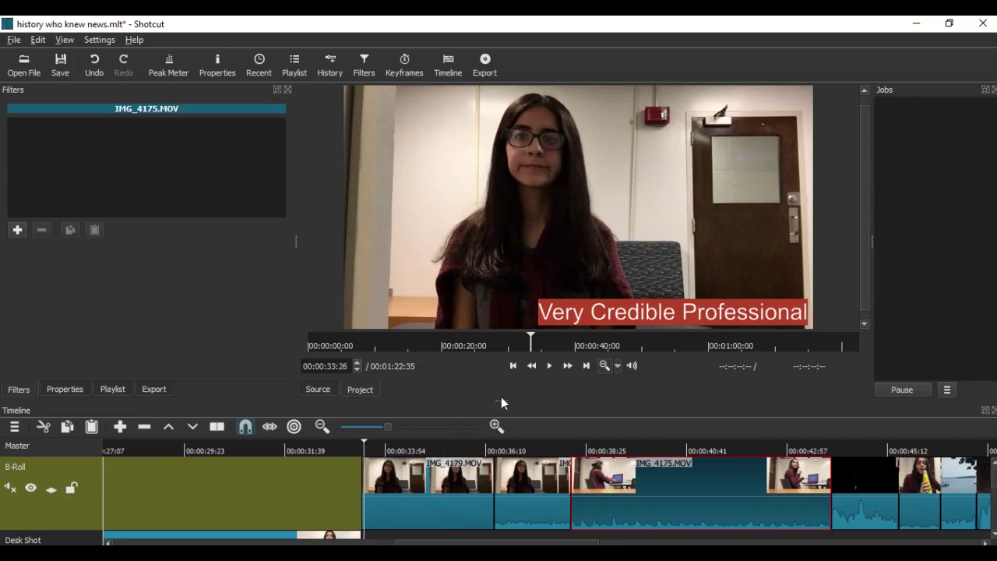
click(282, 452)
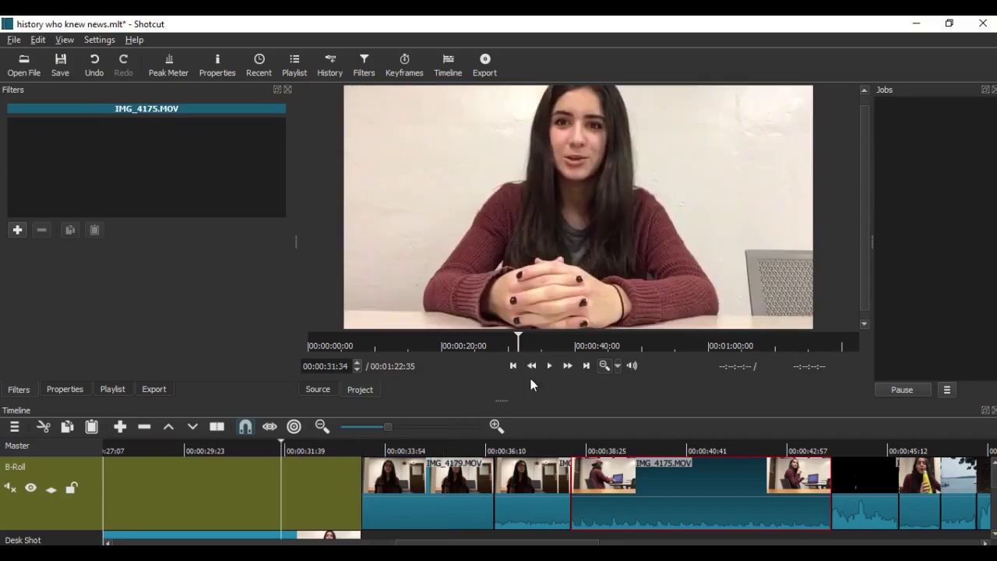
click(550, 366)
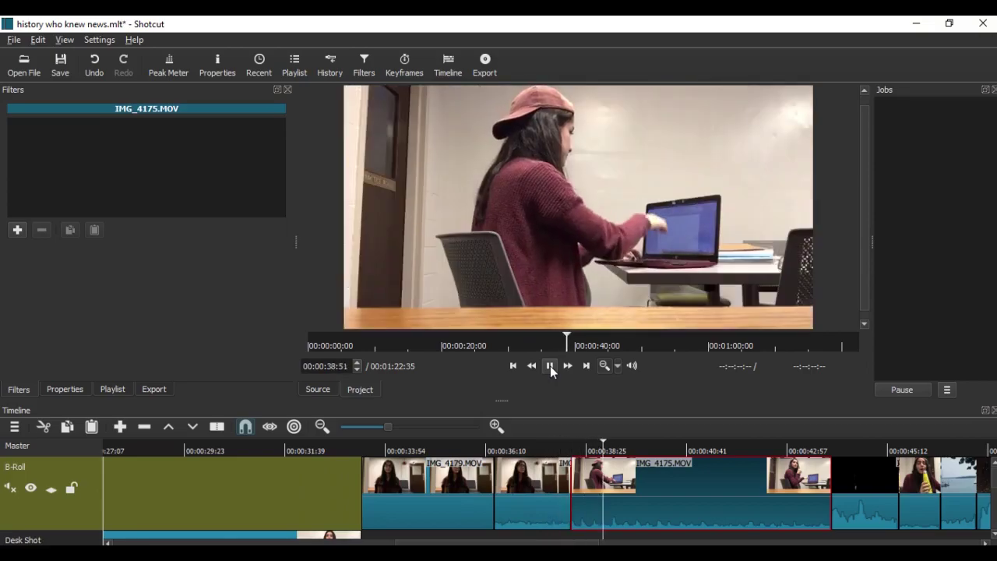
click(550, 365)
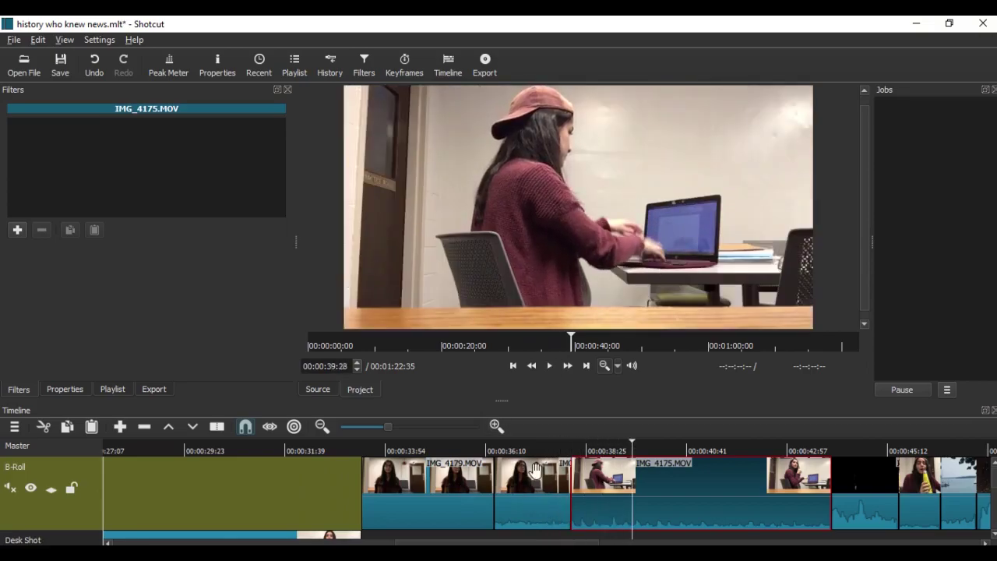
Enlarge the timeline area and look over the tracks back to the intro clips at the start.
drag(503, 400, 503, 322)
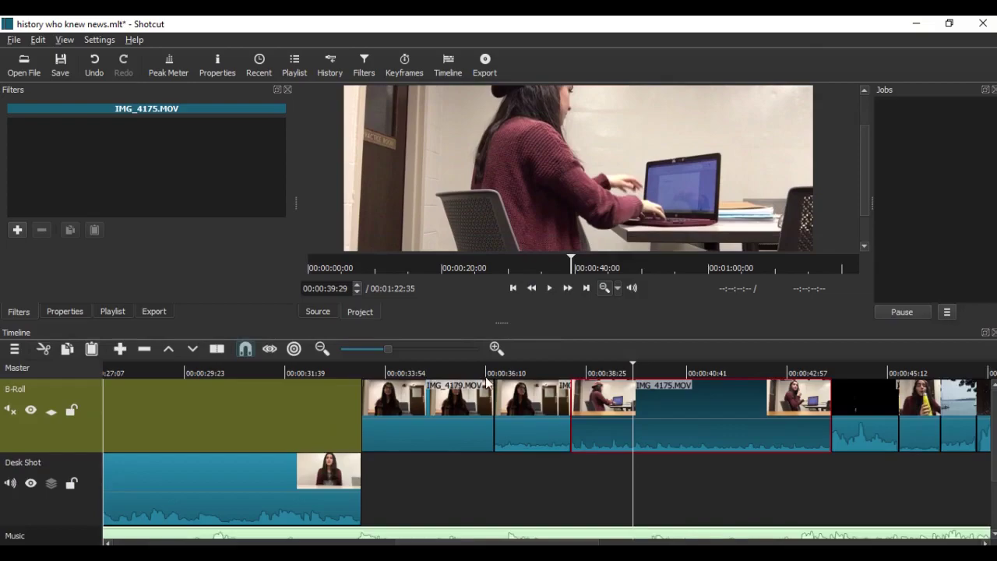
scroll(448, 467, down, 3)
scroll(448, 474, up, 3)
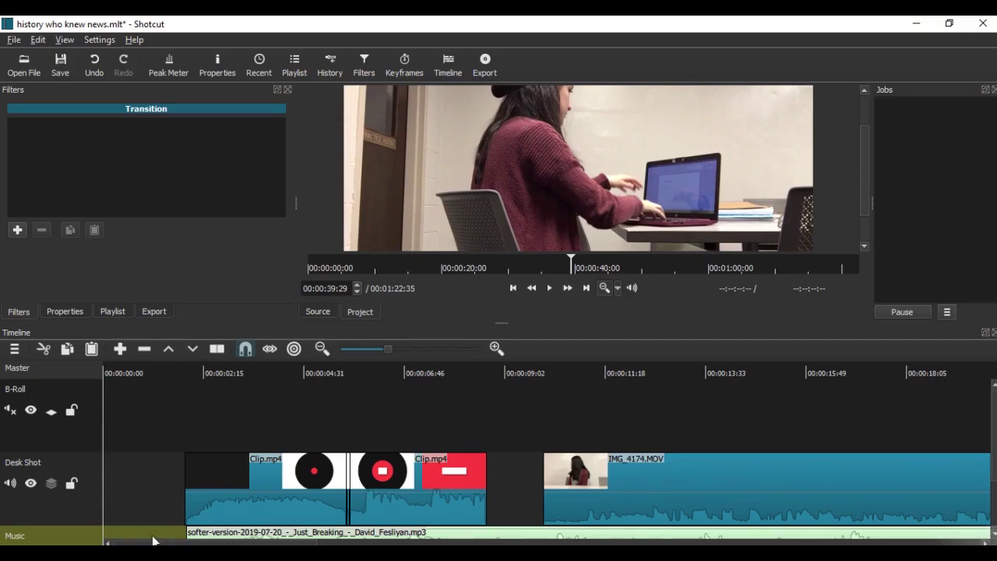
drag(156, 543, 298, 416)
Open the export settings, keep the Timeline as the source, and set the format to mov.
mouse_move(429, 23)
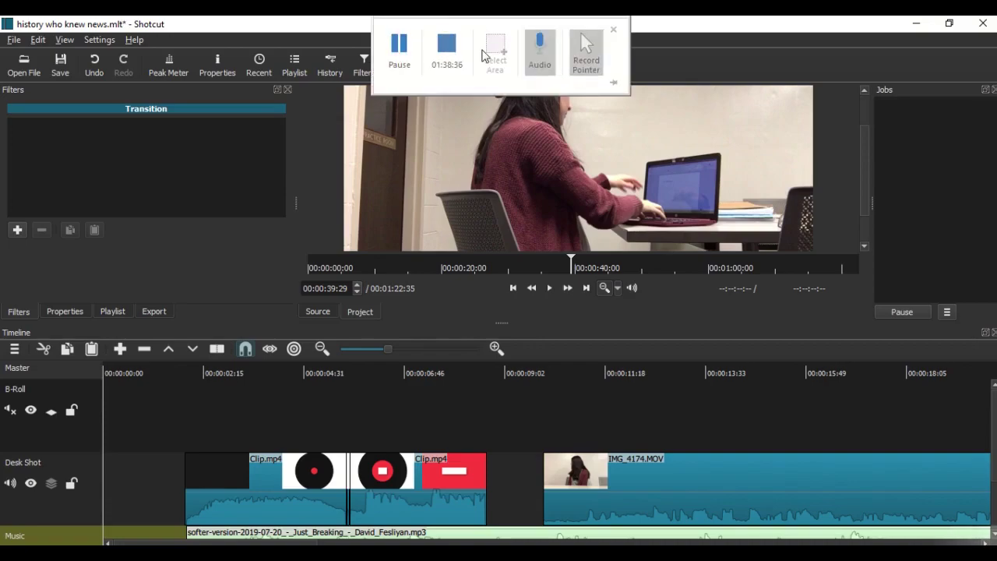
click(484, 62)
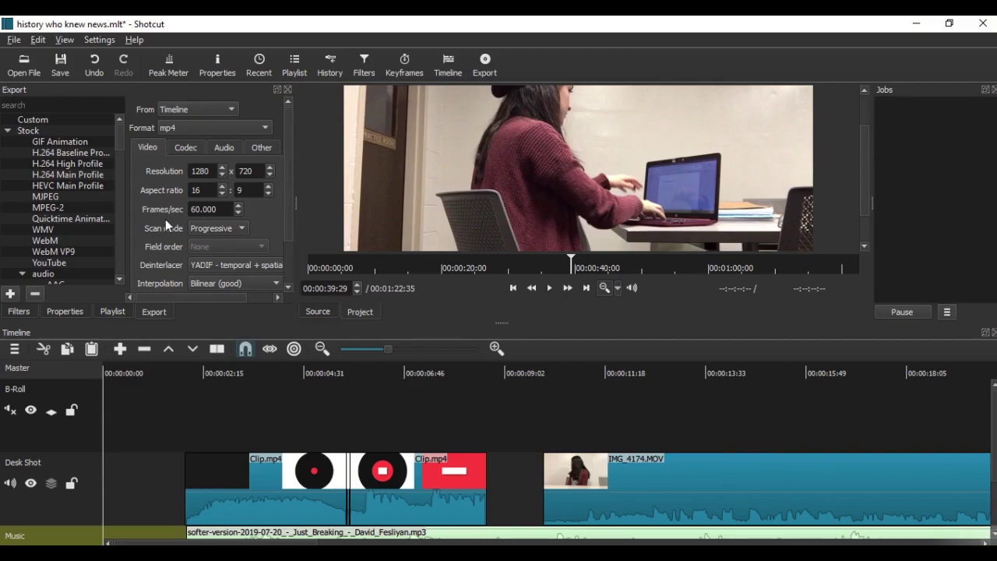
click(179, 108)
click(202, 94)
click(212, 131)
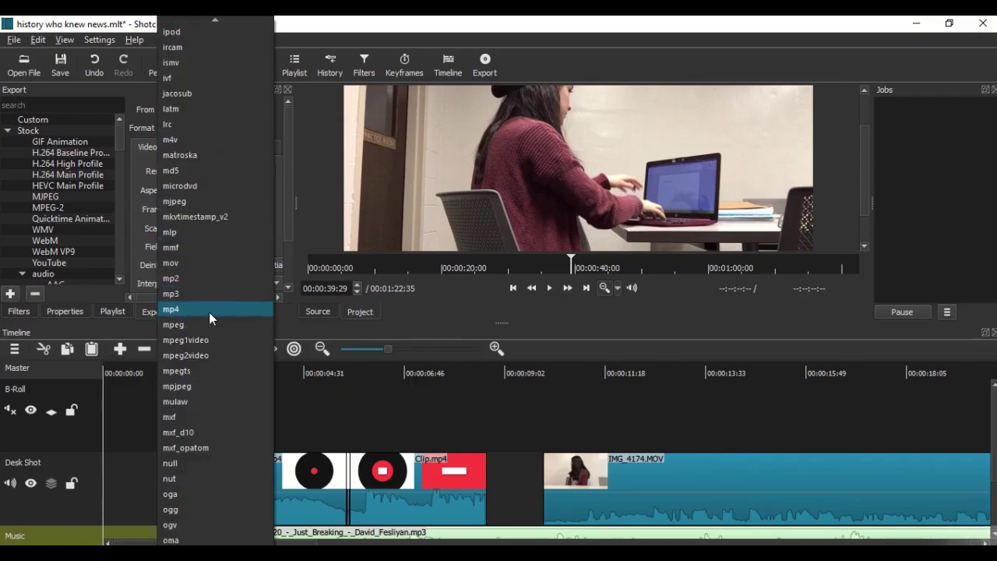
click(204, 265)
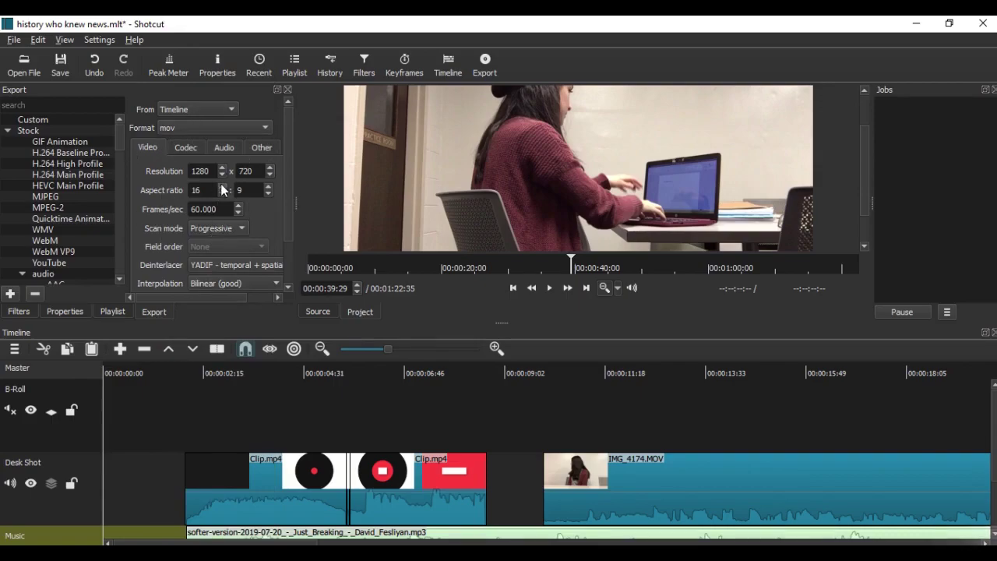
Check the remaining video export settings down to parallel processing and start exporting to a file.
scroll(157, 239, down, 2)
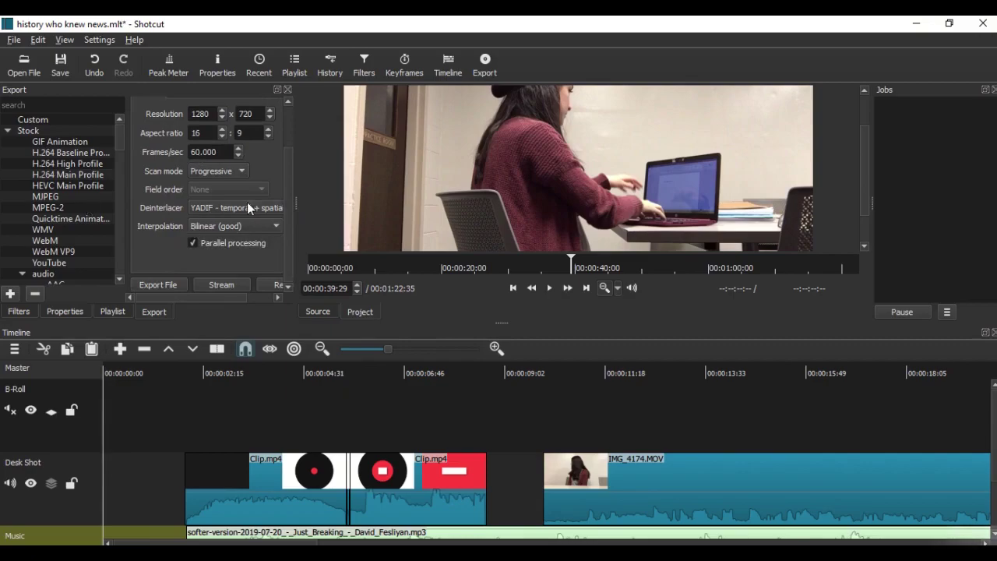
scroll(170, 230, up, 1)
scroll(170, 230, down, 1)
scroll(163, 182, up, 1)
scroll(174, 160, down, 1)
drag(289, 239, 298, 271)
click(157, 284)
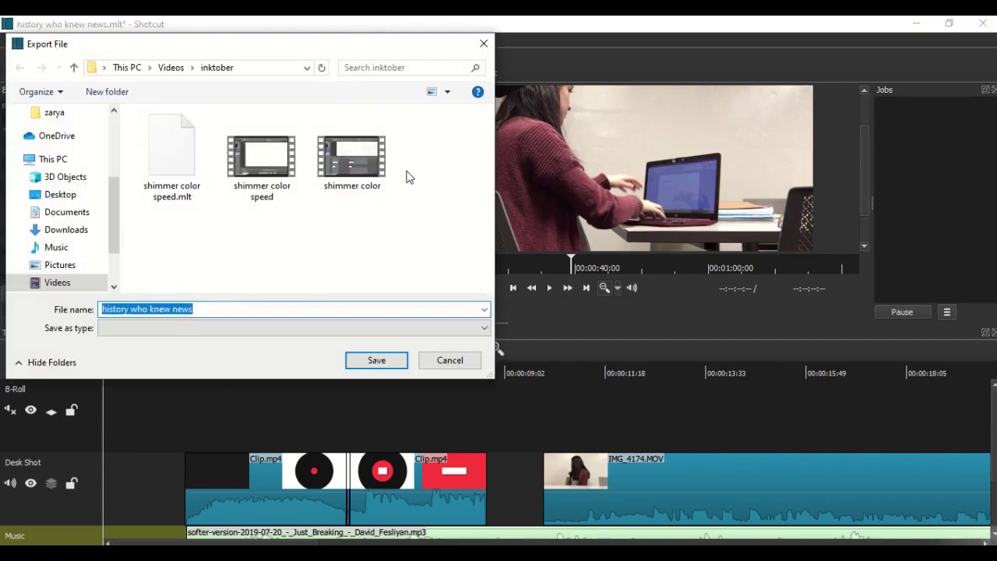
Name the export file "history who knew news.mov" and save it in the inktober folder under Videos.
click(171, 328)
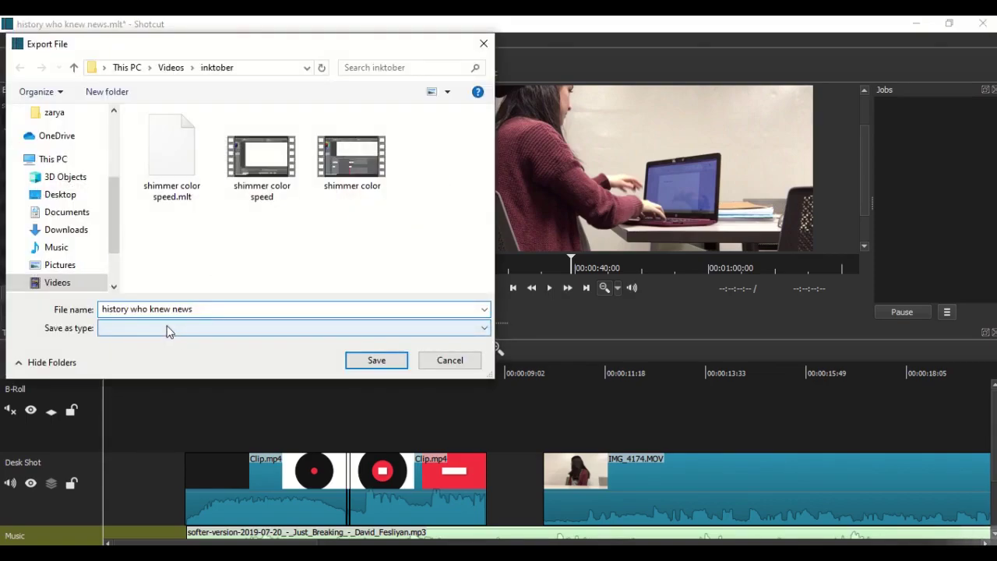
click(111, 329)
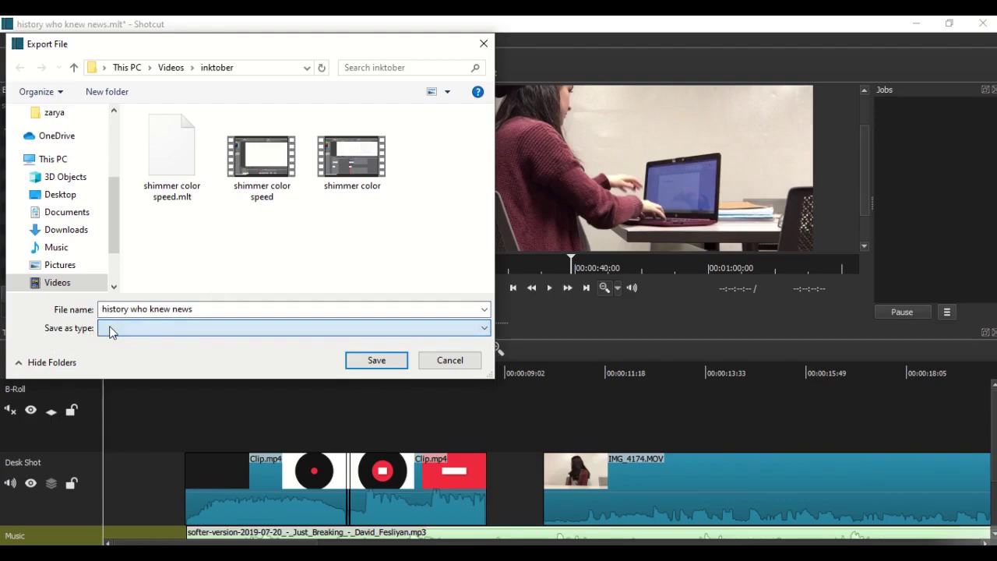
click(204, 312)
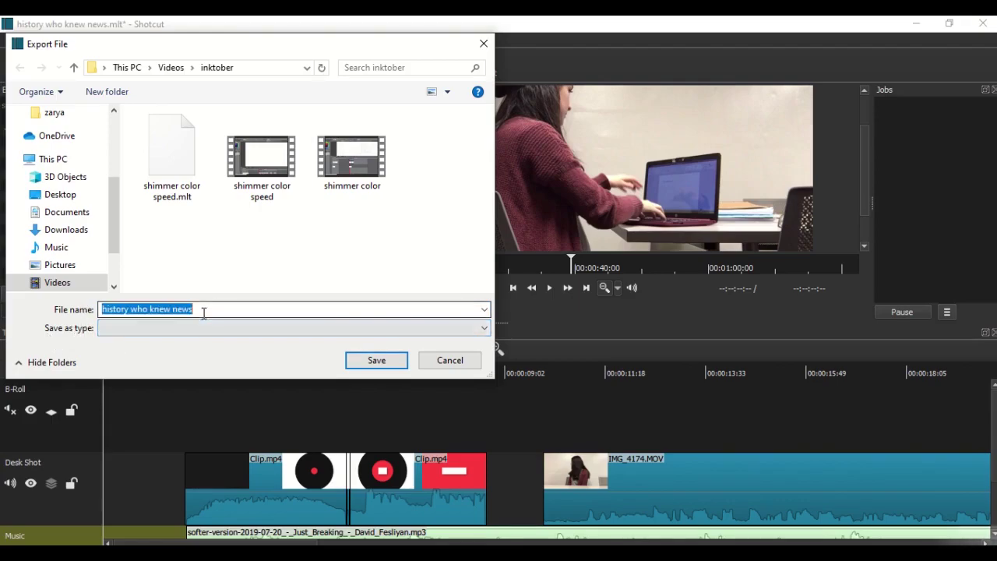
click(247, 308)
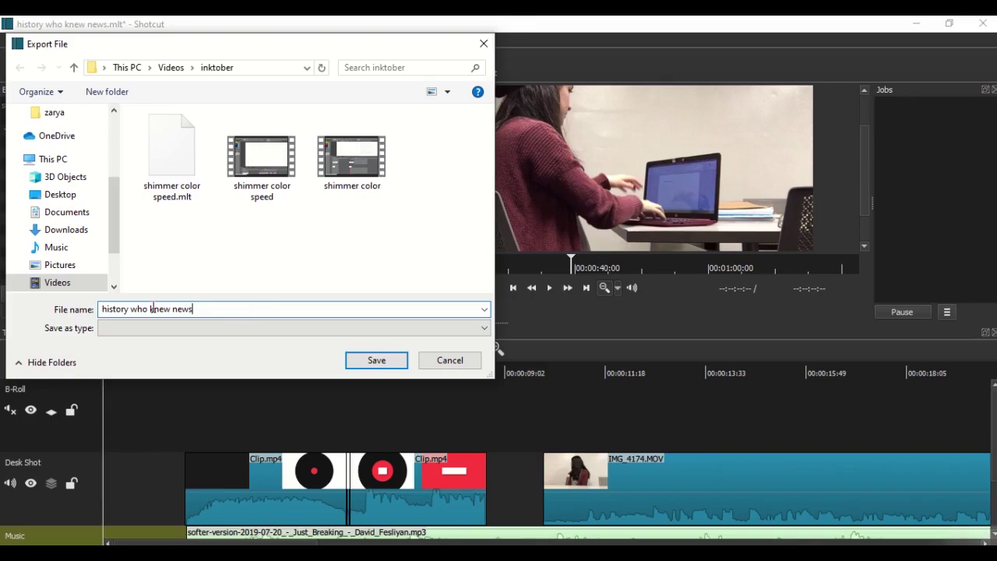
text(.mov)
click(378, 361)
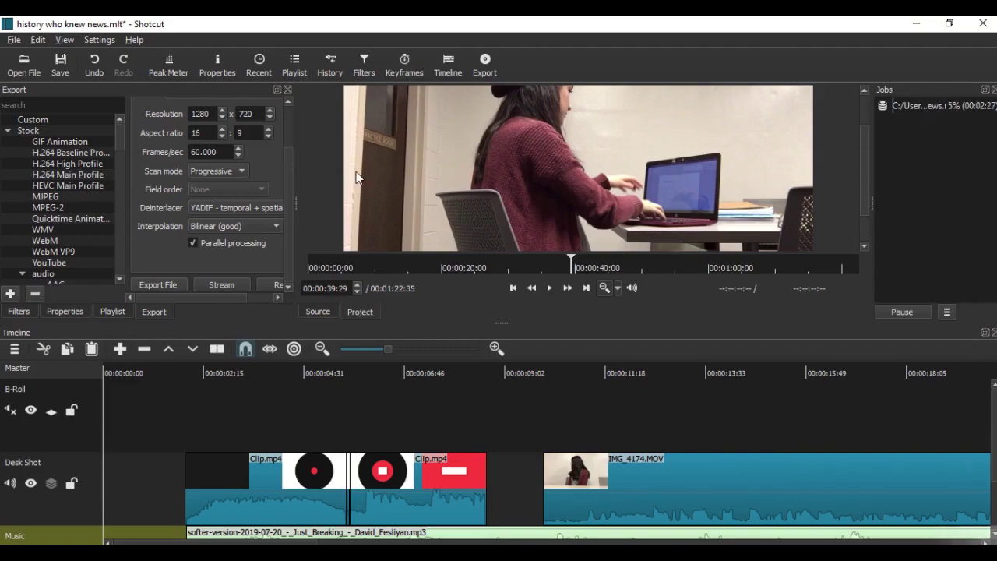
drag(217, 89, 171, 147)
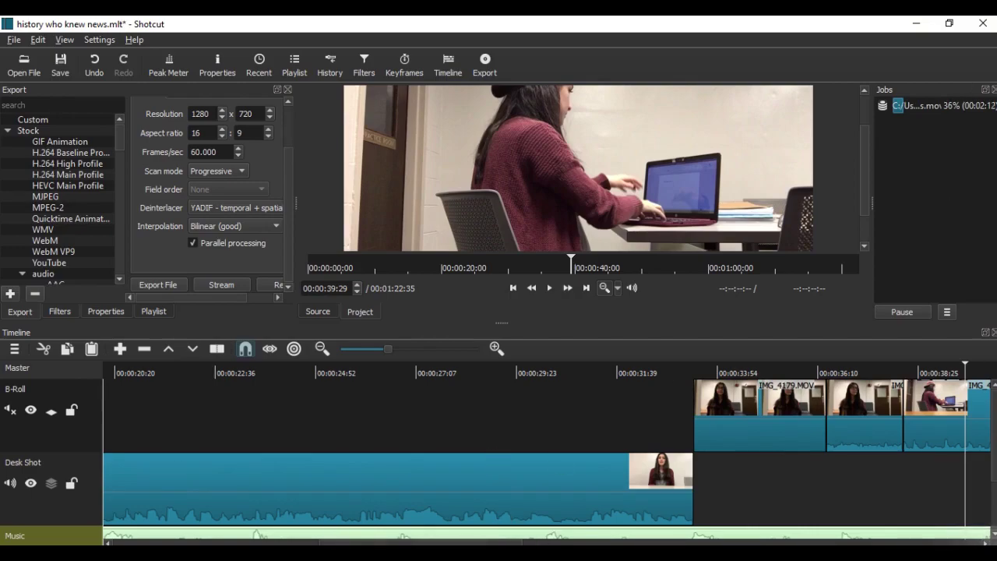
scroll(376, 536, right, 1)
drag(377, 535, 180, 545)
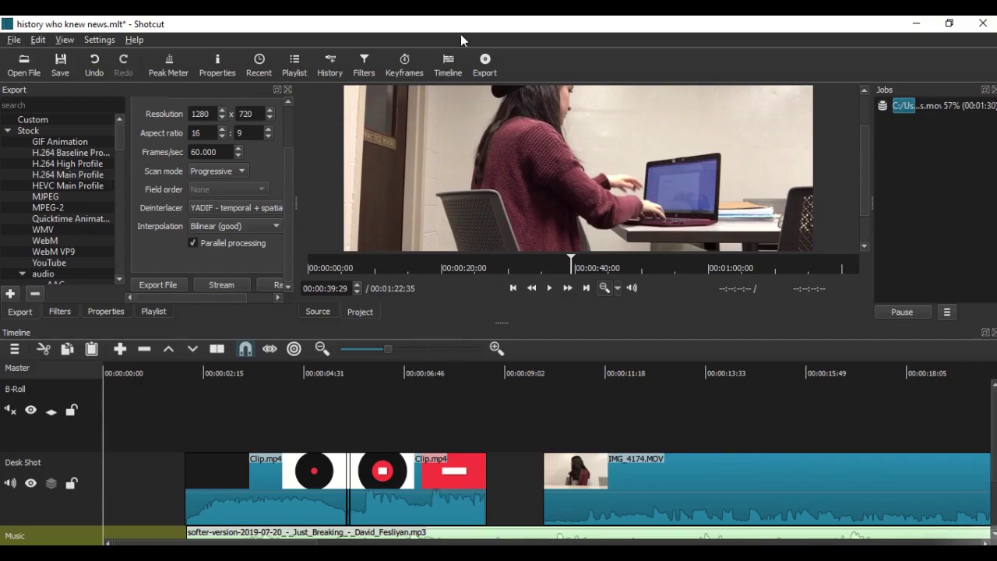
mouse_move(496, 24)
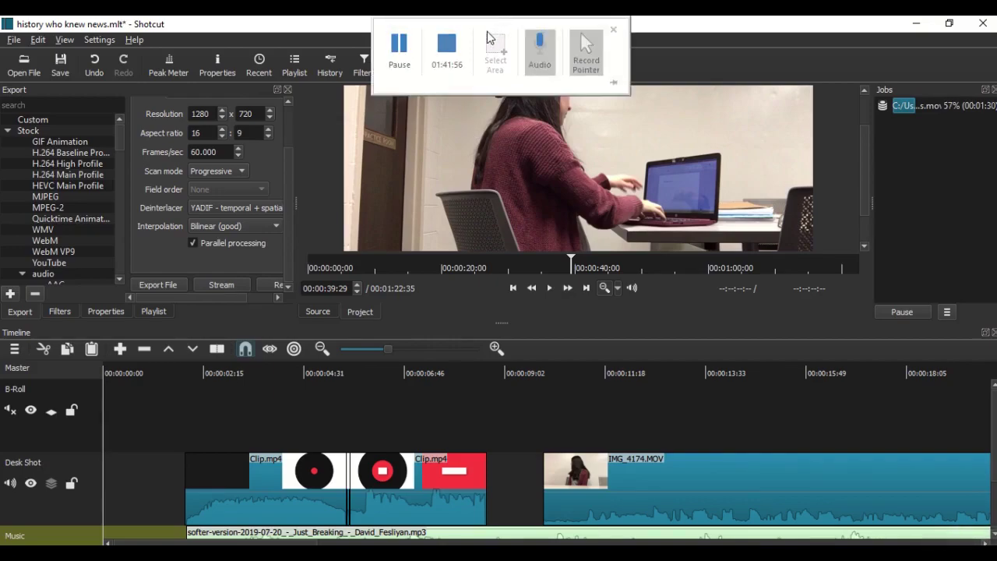